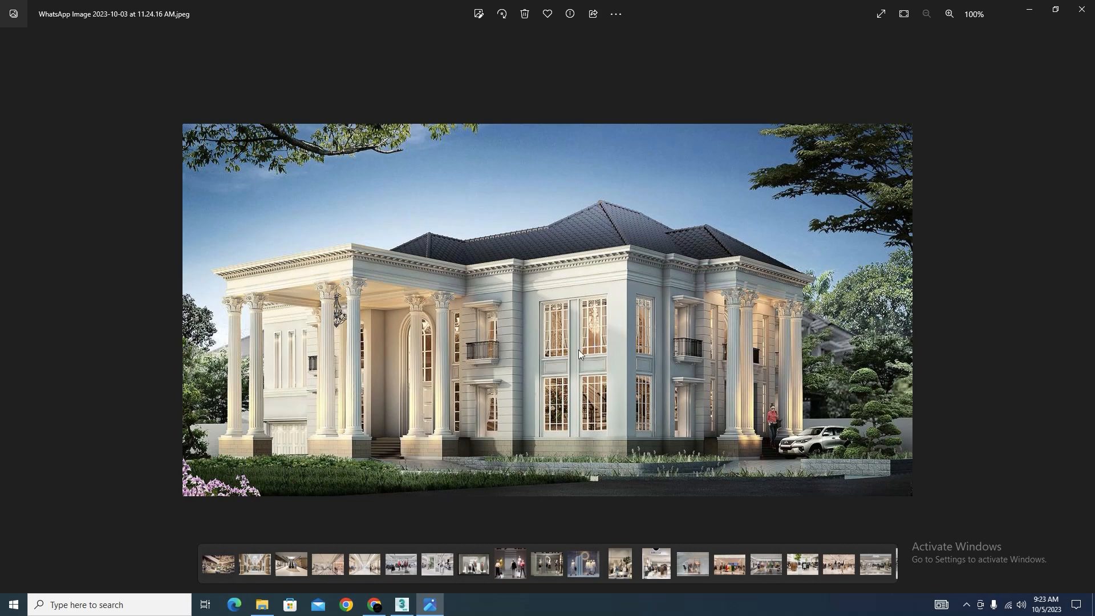
Switch to 3ds Max and examine the house model and the separate wall layout beside it
click(402, 605)
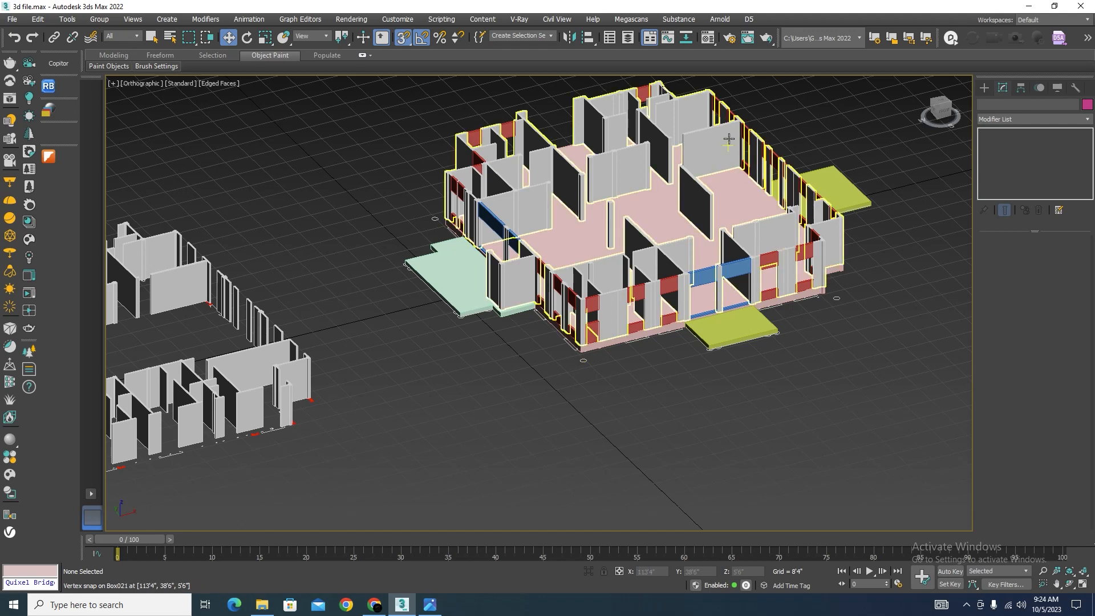
alt+middle_drag(728, 177, 693, 201)
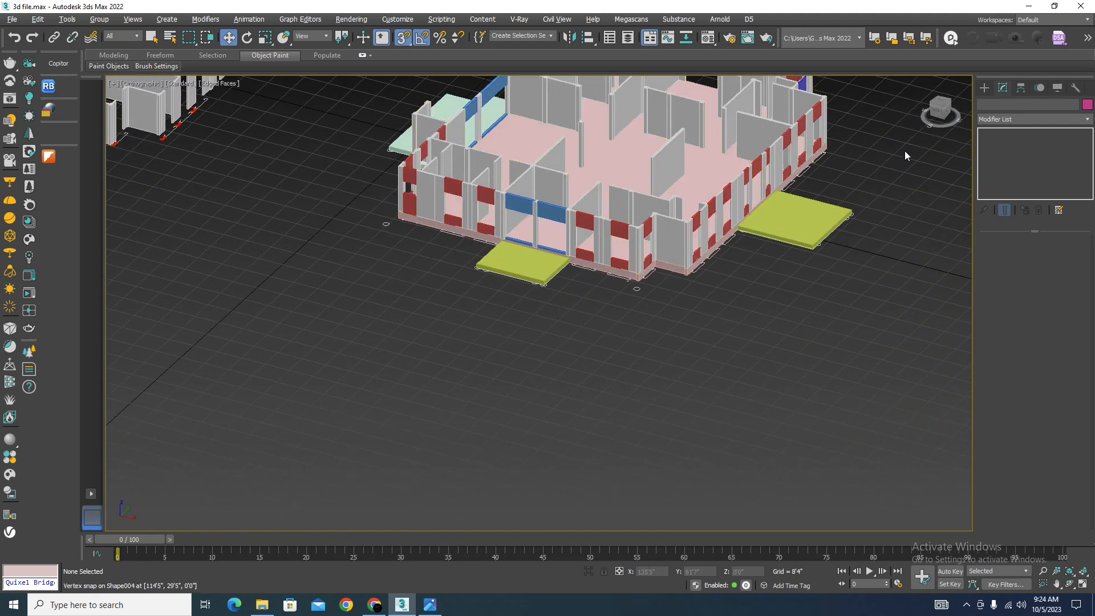
middle_drag(904, 151, 870, 231)
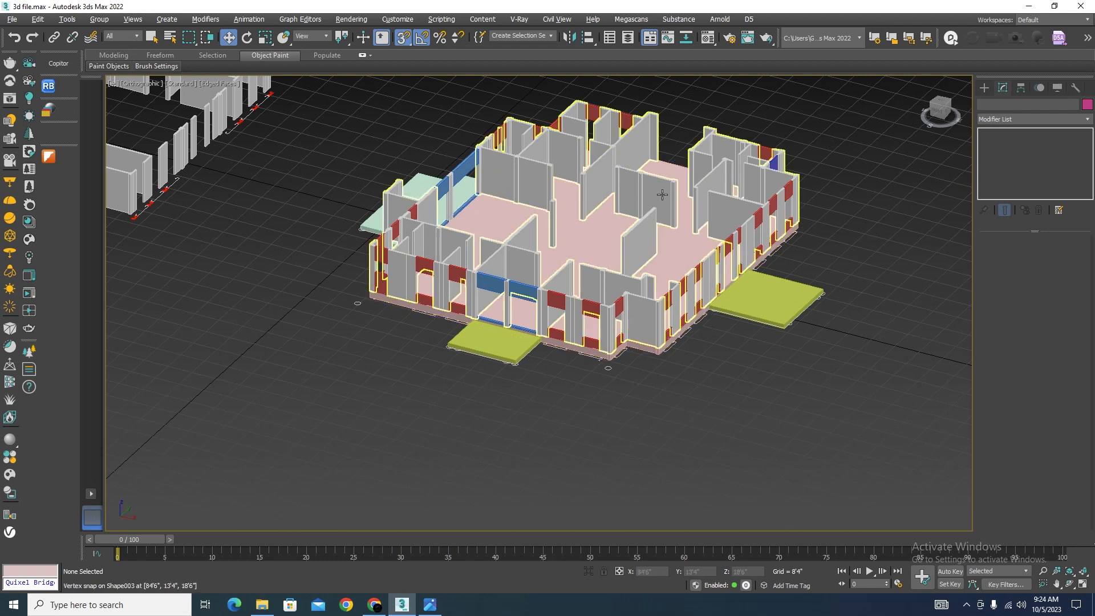
scroll(707, 357, up, 1)
scroll(848, 296, down, 3)
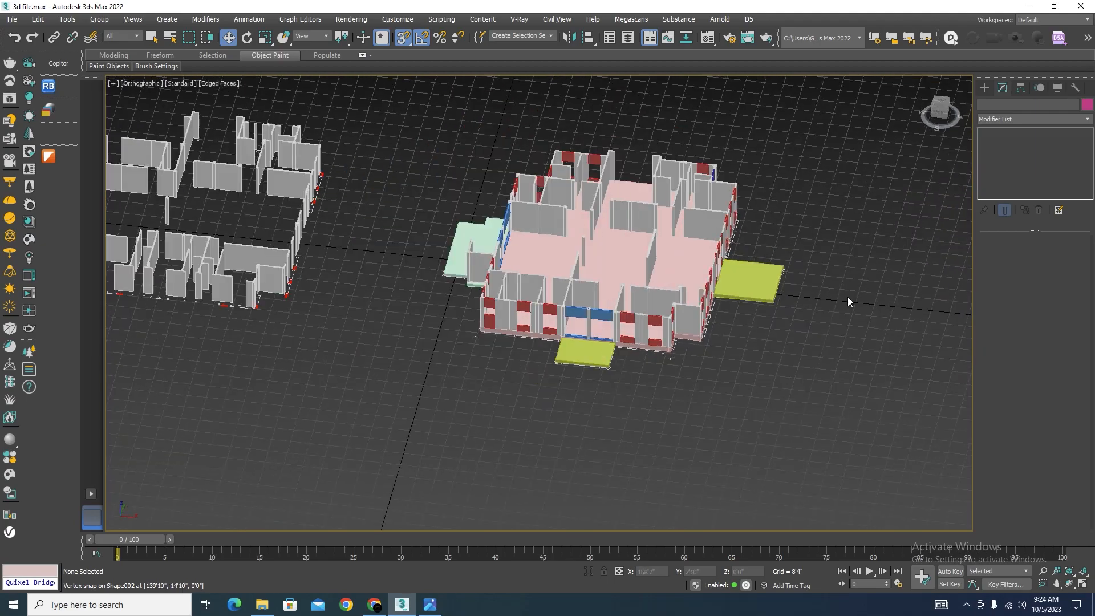
scroll(399, 263, up, 3)
scroll(433, 341, down, 4)
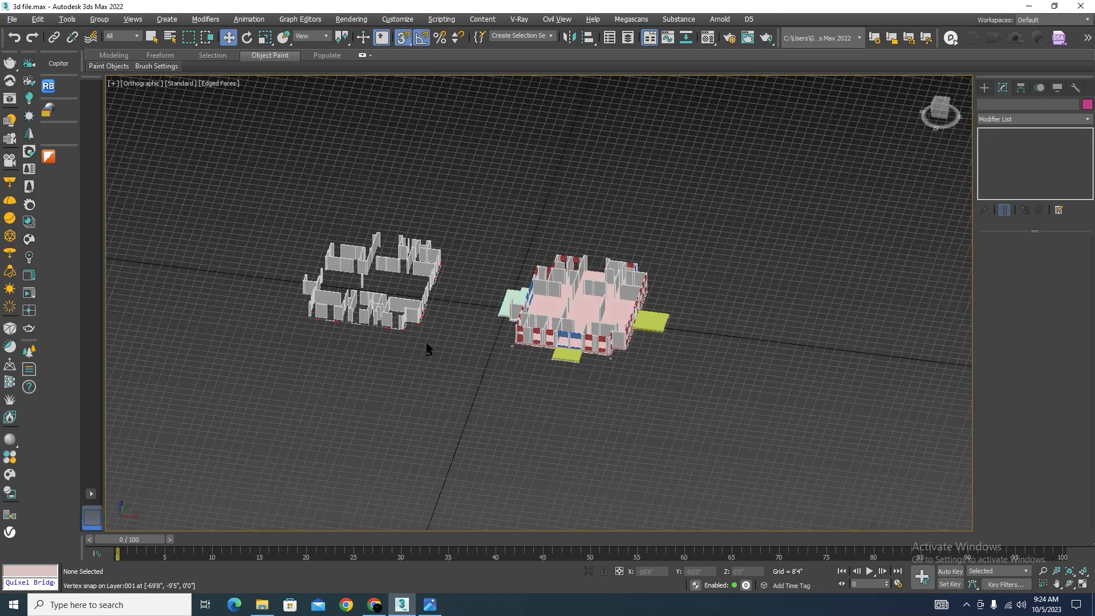
scroll(398, 334, up, 7)
Draw a flat box 5'0" long and 0'5" wide across the base of an outer wall opening in the separate layout
click(548, 262)
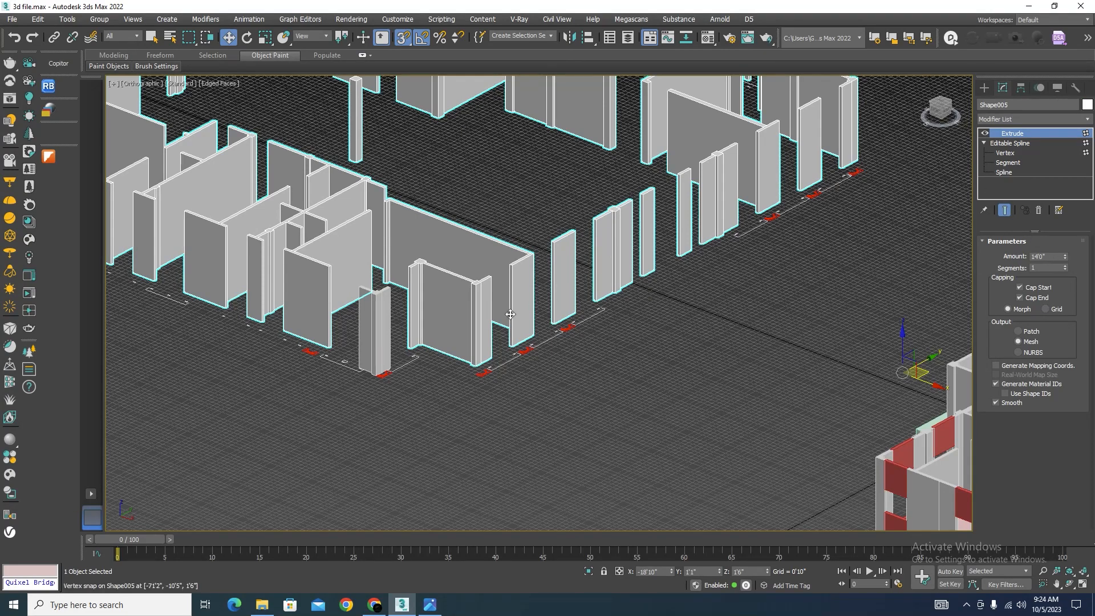
scroll(549, 338, up, 3)
click(714, 321)
click(650, 227)
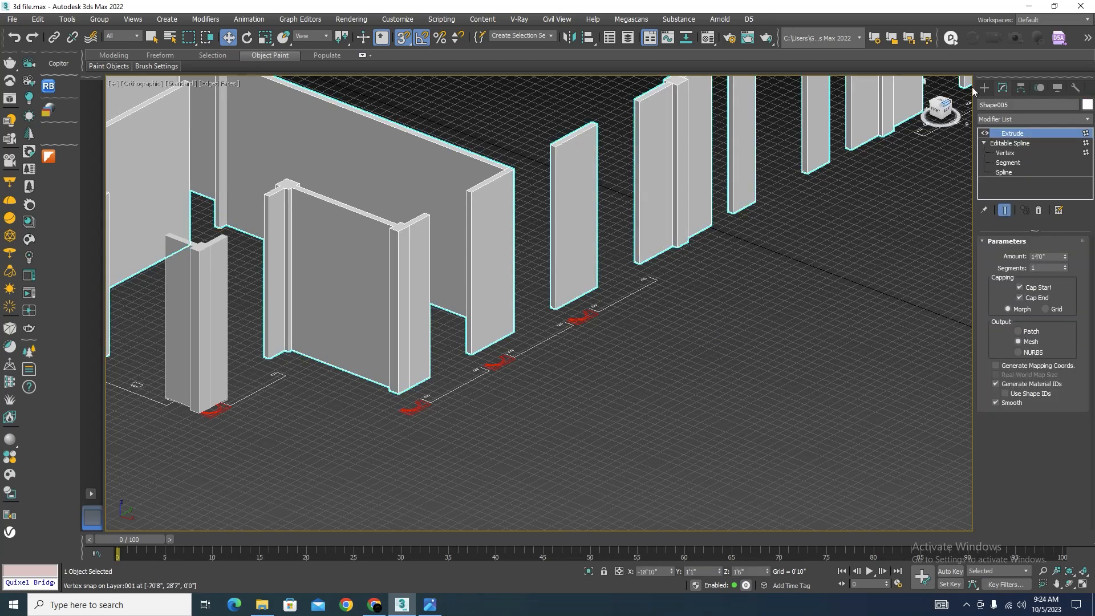
click(990, 90)
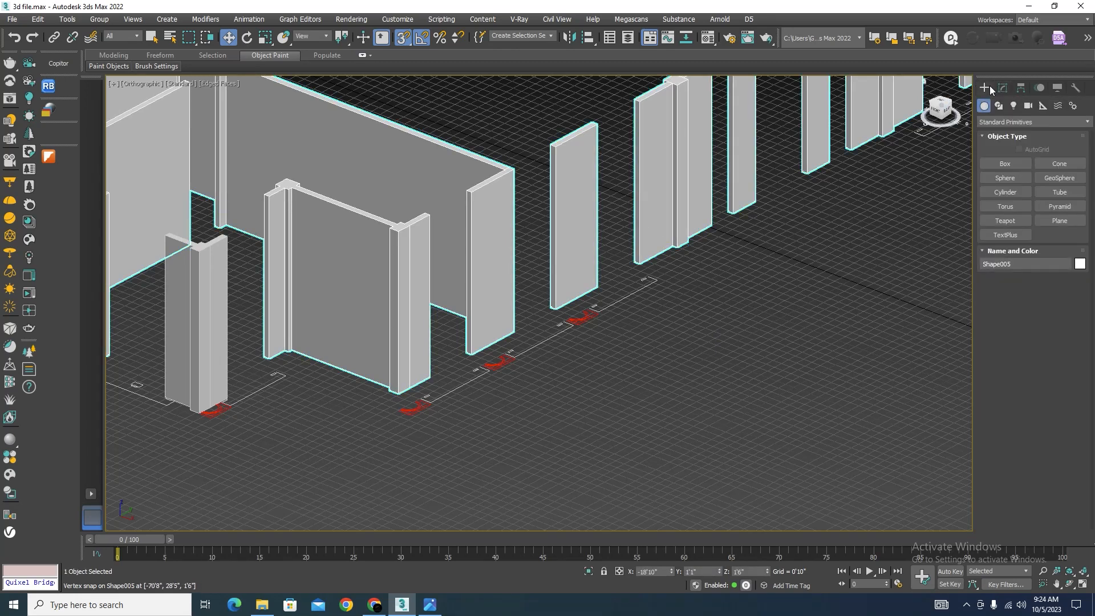
click(1005, 163)
scroll(628, 260, up, 4)
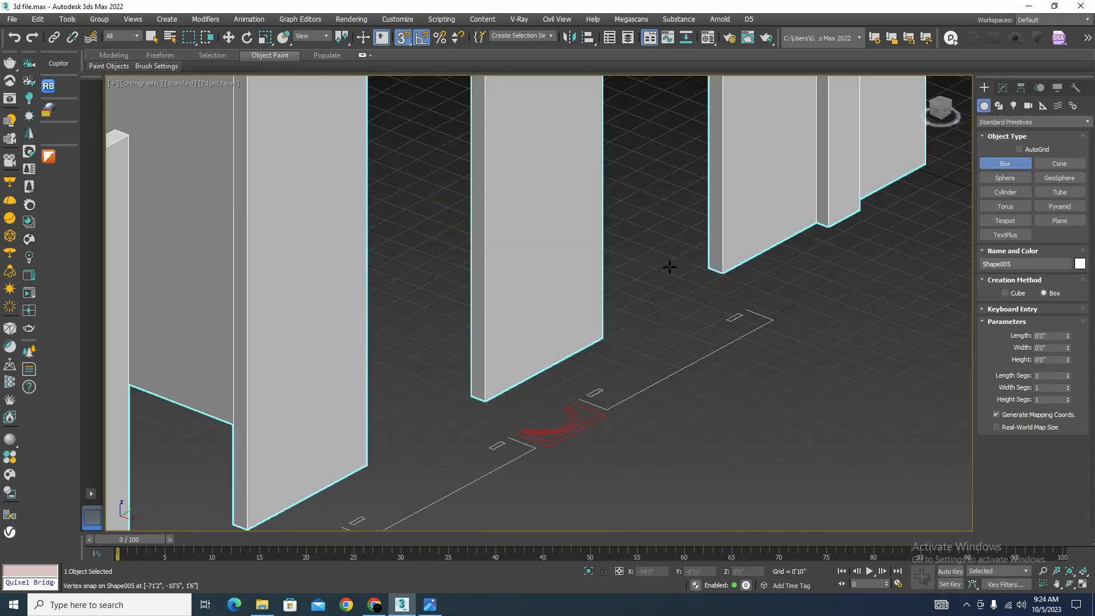
drag(707, 268, 601, 335)
click(599, 331)
right_click(599, 331)
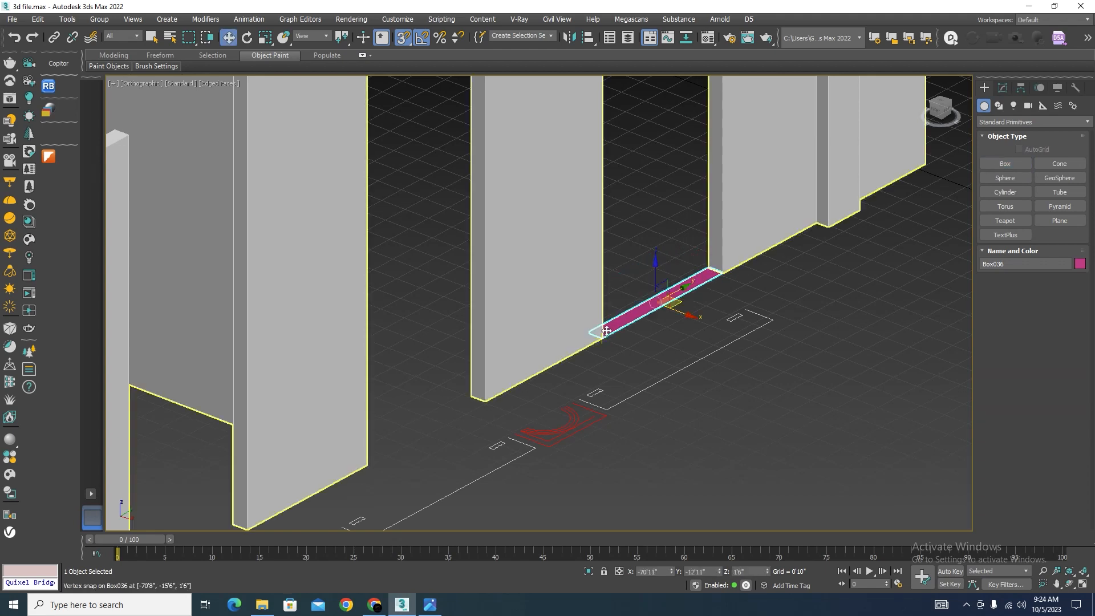
Set the base box's height to 1'6" to form a sill wall
click(1005, 90)
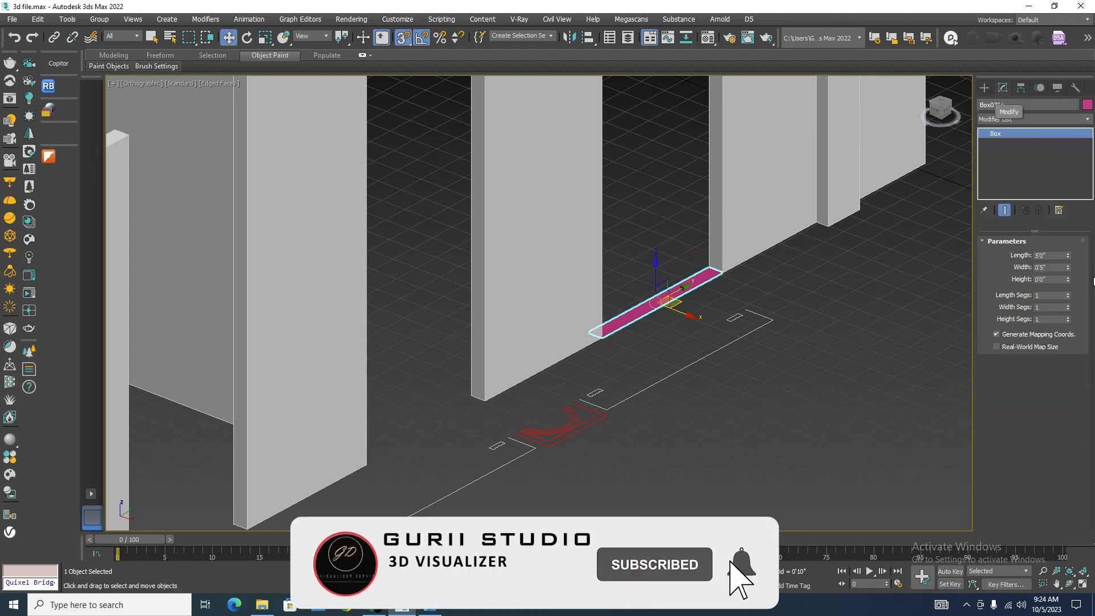
click(1043, 280)
text(1')
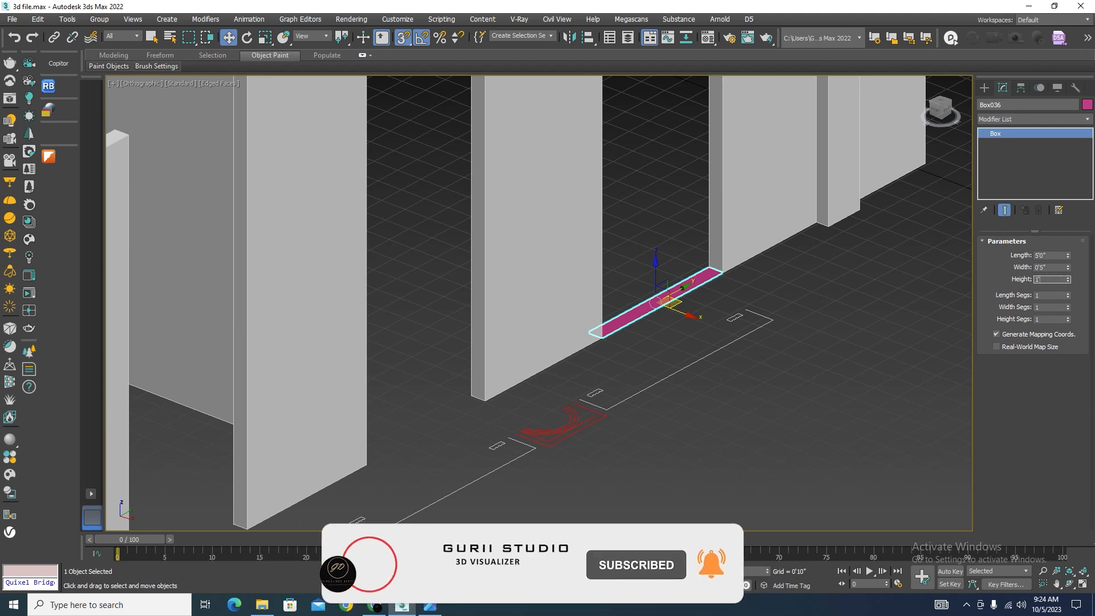
key(Return)
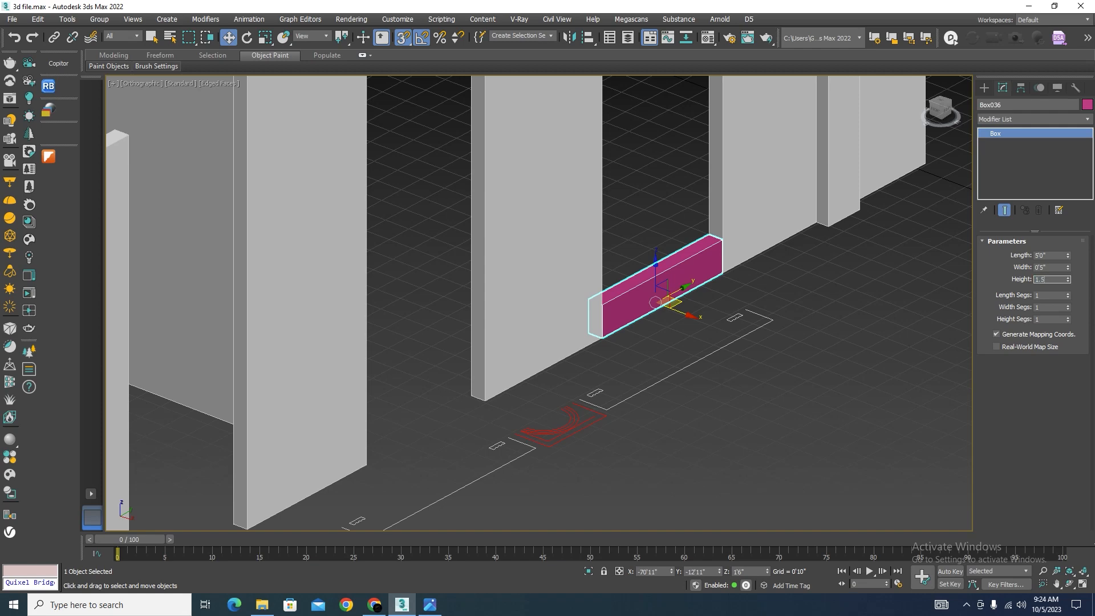
key(Return)
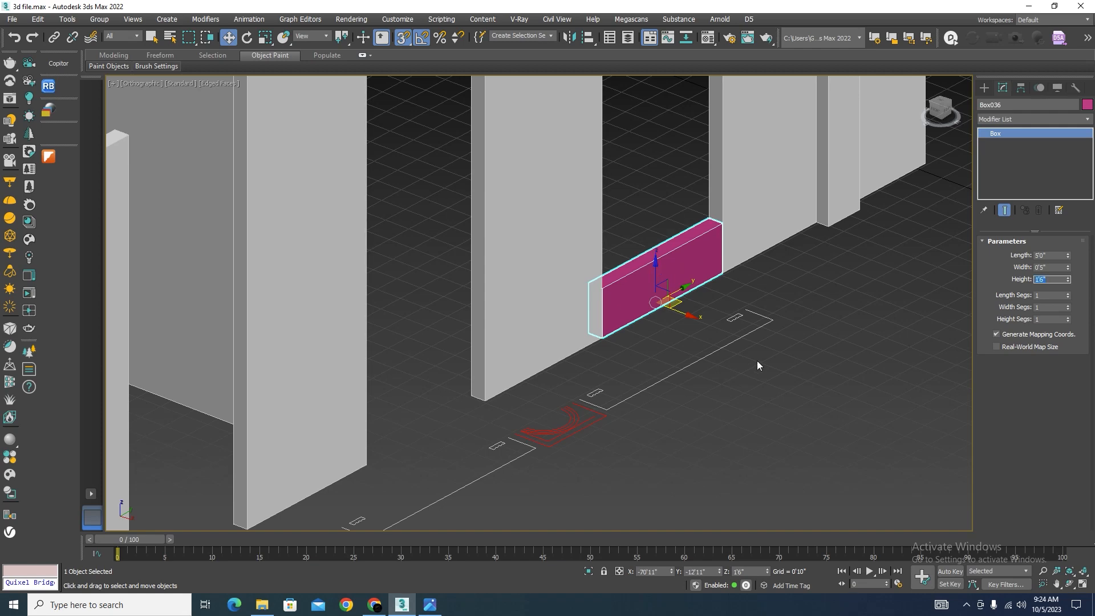
Draw a thin guide box 5'0" long across the opening, from the wall's top edge down to the sill box
scroll(757, 365, down, 5)
scroll(684, 337, up, 5)
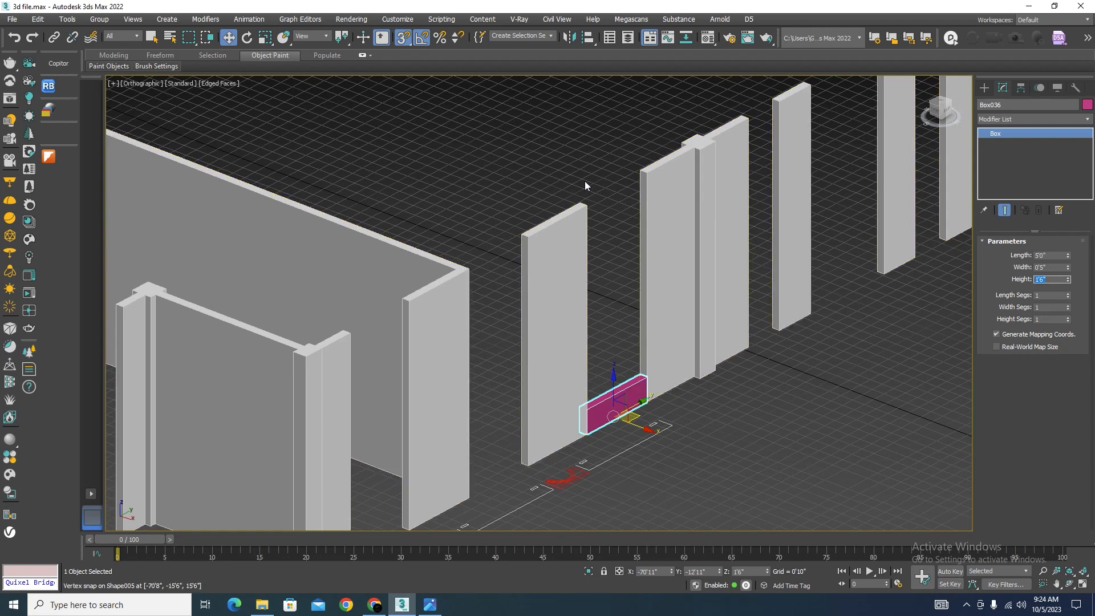
click(983, 88)
click(1018, 164)
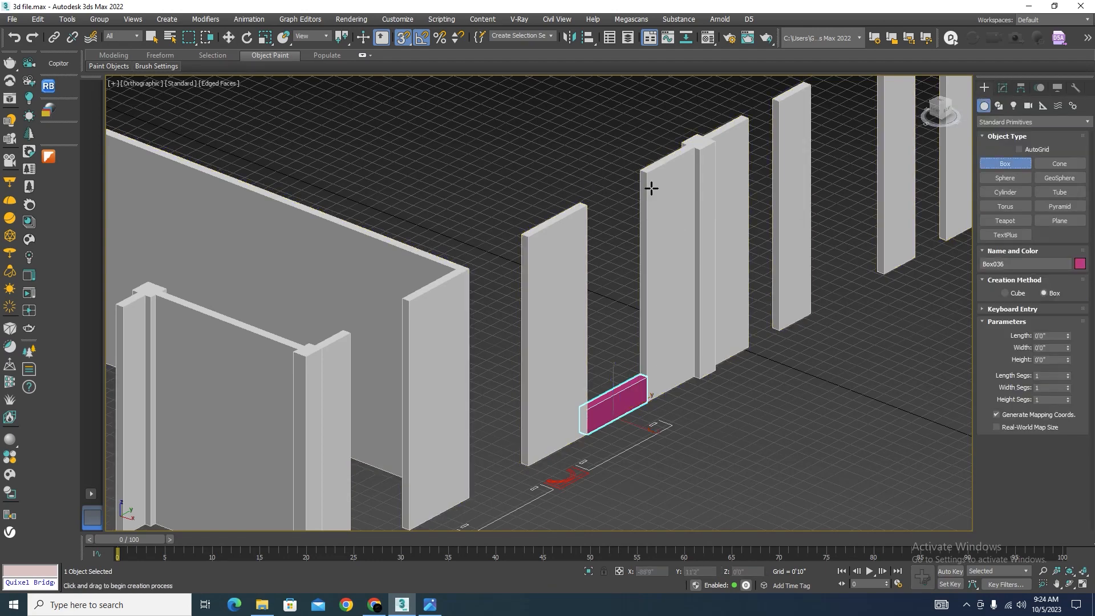
drag(650, 174, 589, 403)
click(588, 403)
click(1003, 88)
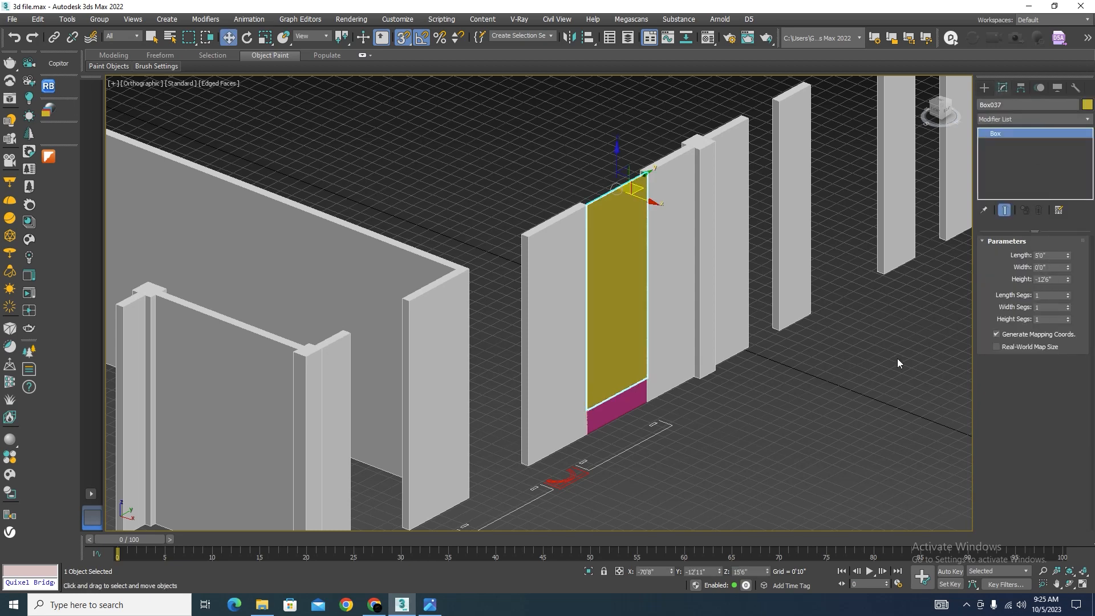
key(Delete)
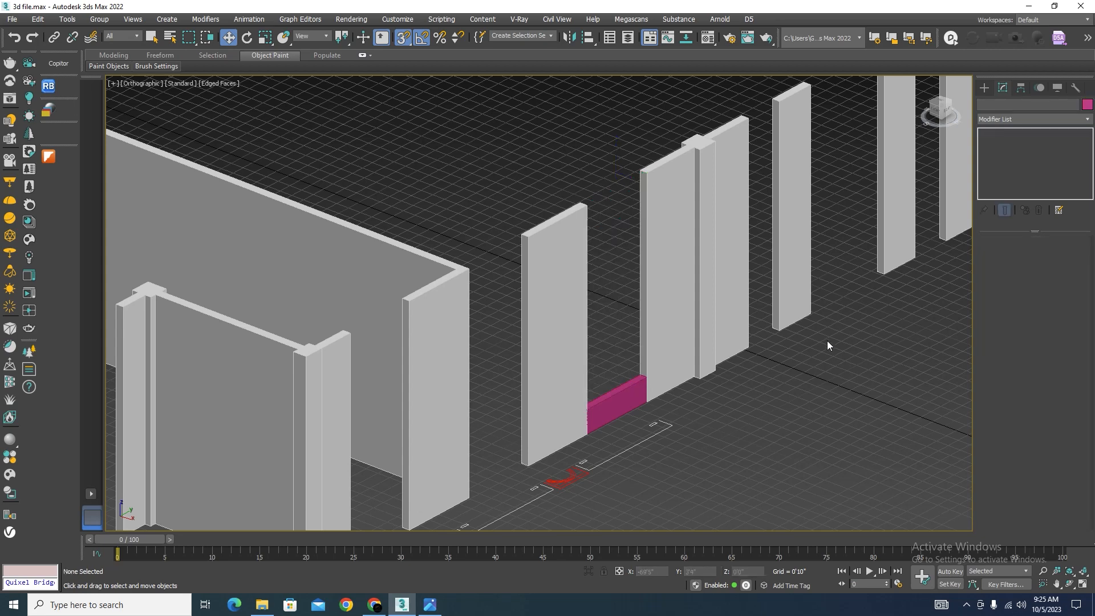
click(636, 398)
mouse_move(617, 389)
shift+mouse_down()
mouse_move(653, 276)
mouse_move(657, 203)
shift+mouse_up()
click(553, 349)
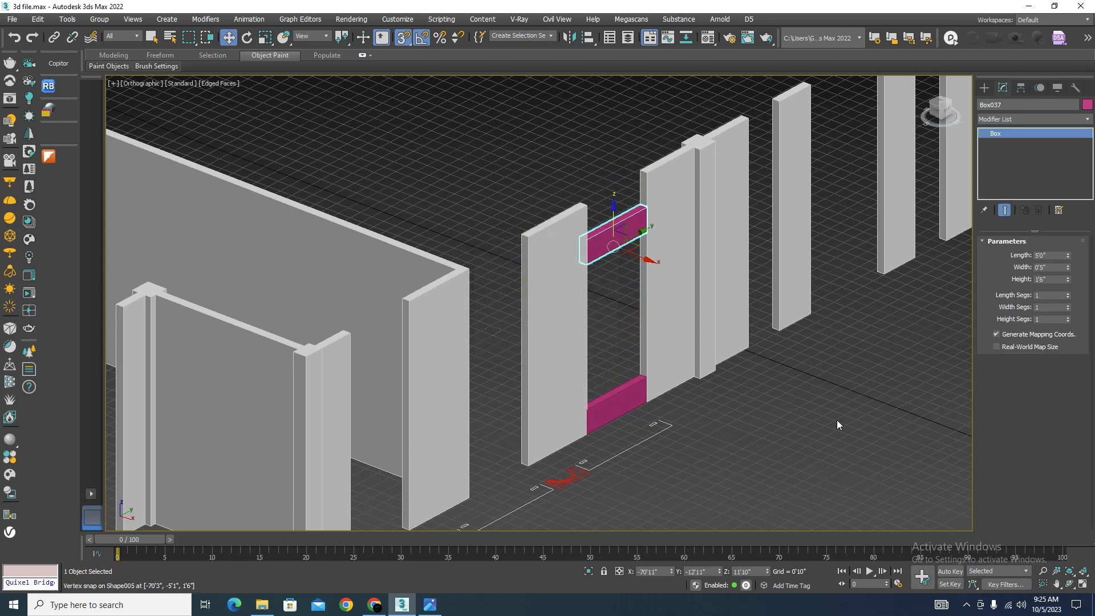
click(836, 420)
key(ctrl+z)
key(ctrl+z)
key(ctrl+z)
key(ctrl+z)
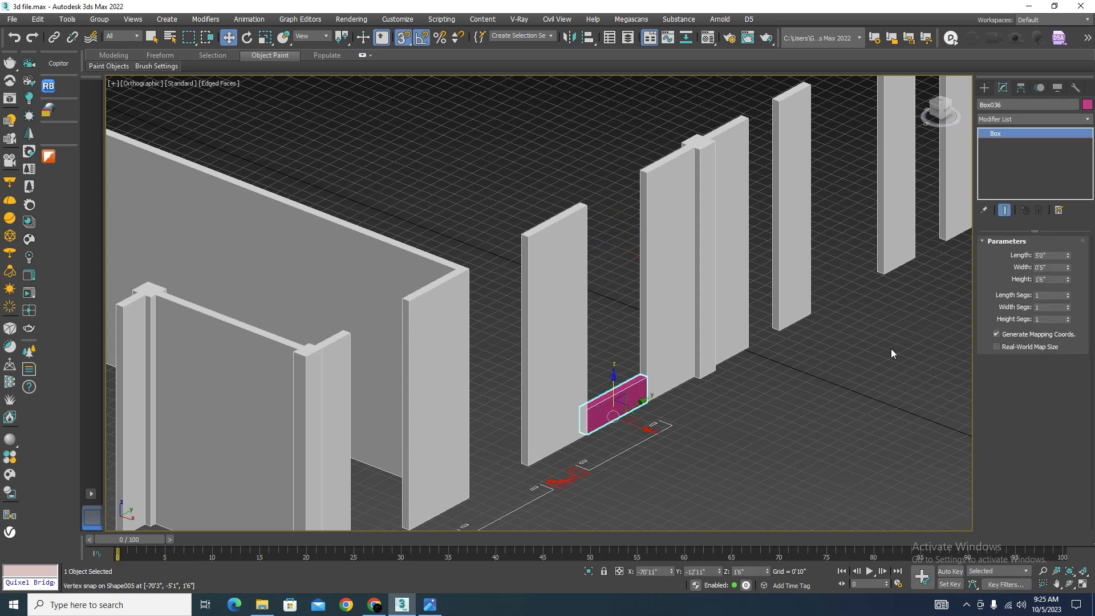
Set the guide box's height to 10'0" and move it down so it rests on the sill box
click(1049, 279)
text(10)
key(Return)
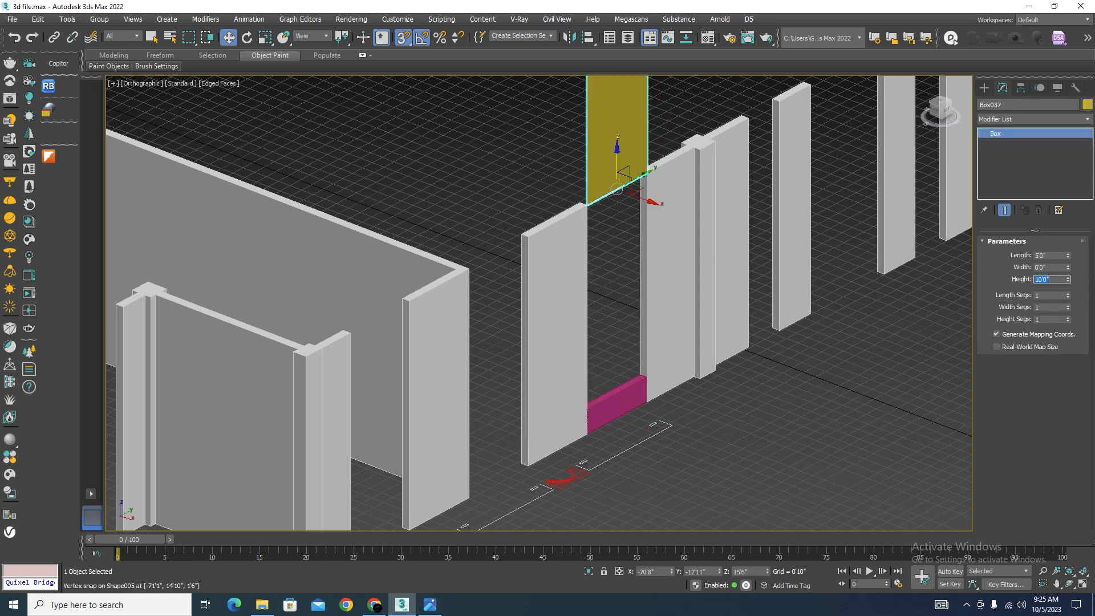
mouse_move(615, 143)
mouse_down()
mouse_move(615, 403)
mouse_move(622, 123)
mouse_up()
Copy the sill box straight up to the top of the opening, above the guide box
click(614, 406)
click(549, 350)
scroll(650, 188, up, 5)
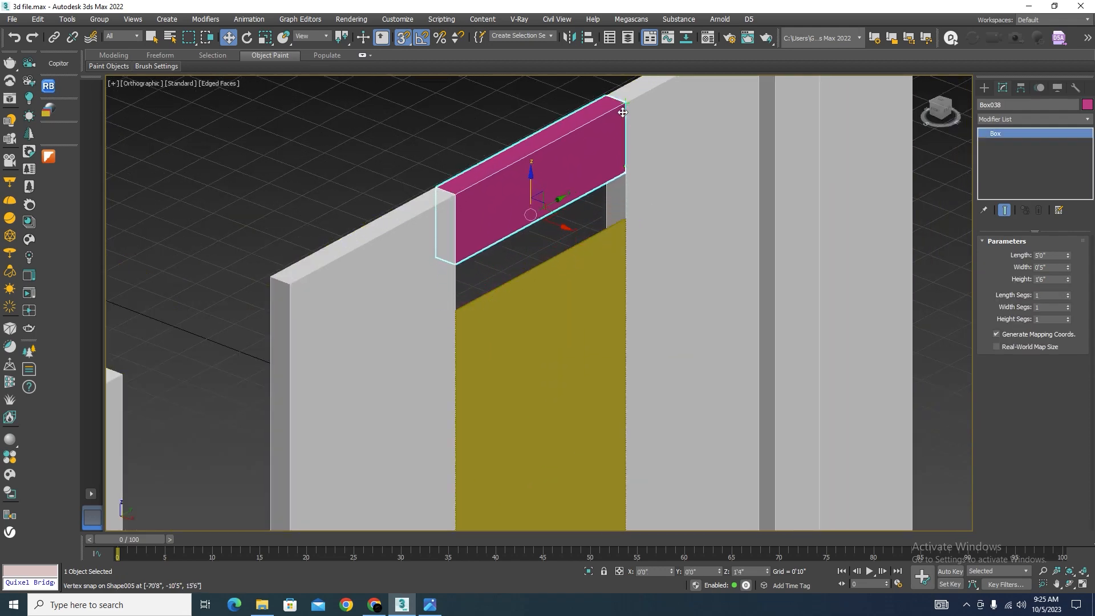
scroll(602, 142, down, 4)
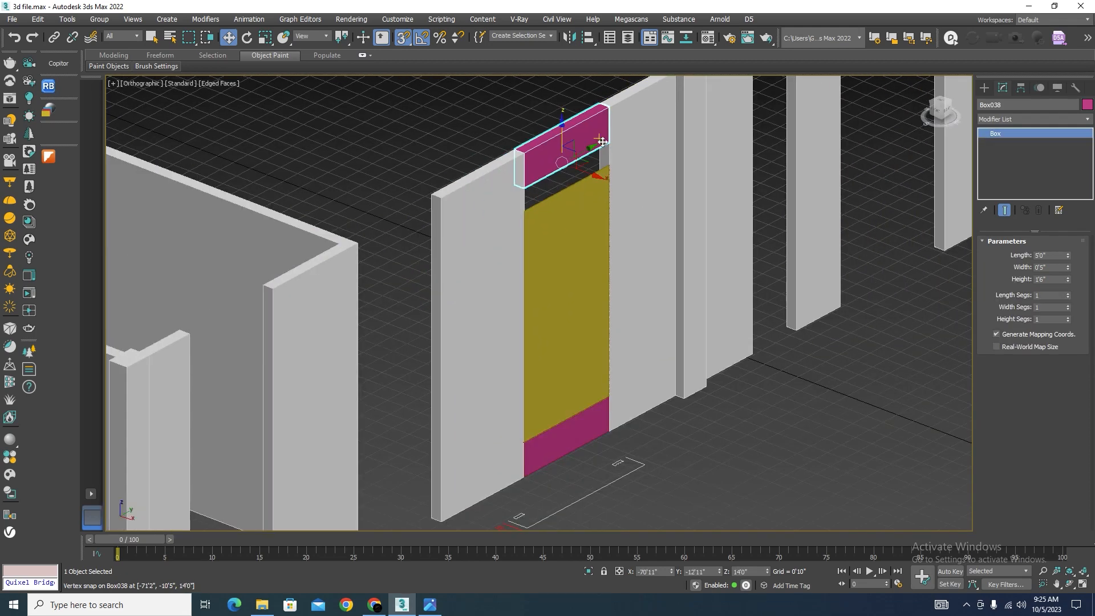
Set the upper box's height to 2'6" and snap it down between the guide box and the wall's top edge
double_click(1049, 279)
text(2)
key(Return)
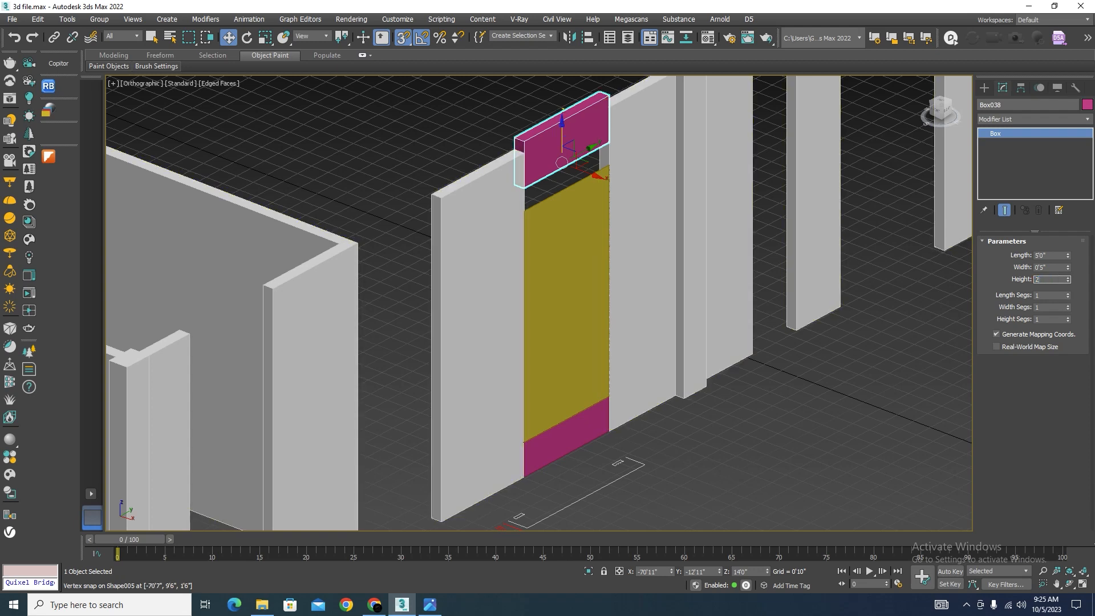
text(2.5)
key(Return)
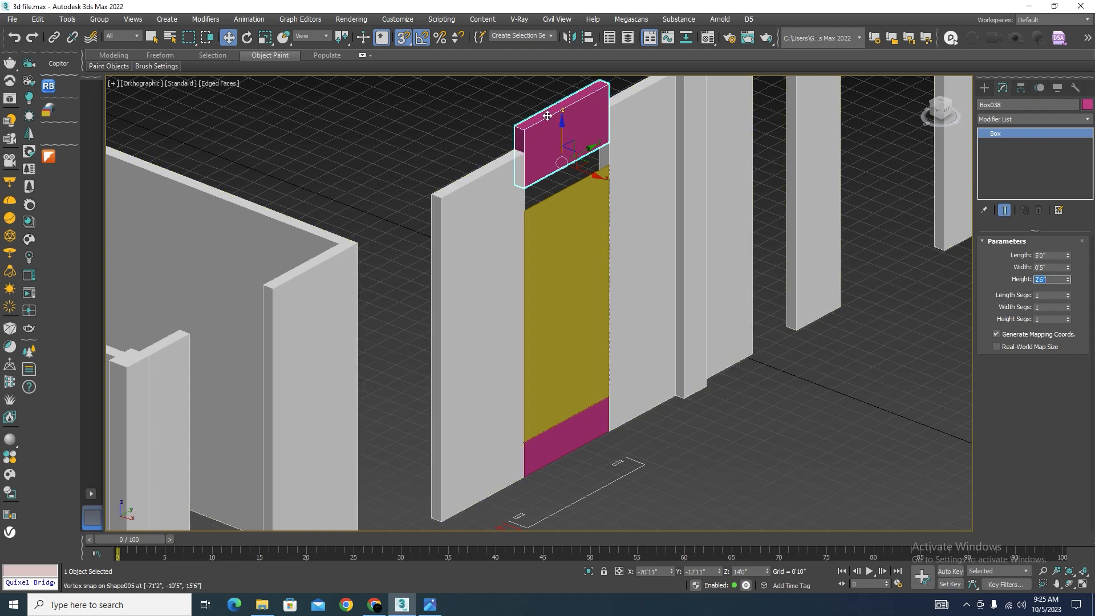
scroll(559, 147, up, 3)
drag(517, 115, 511, 165)
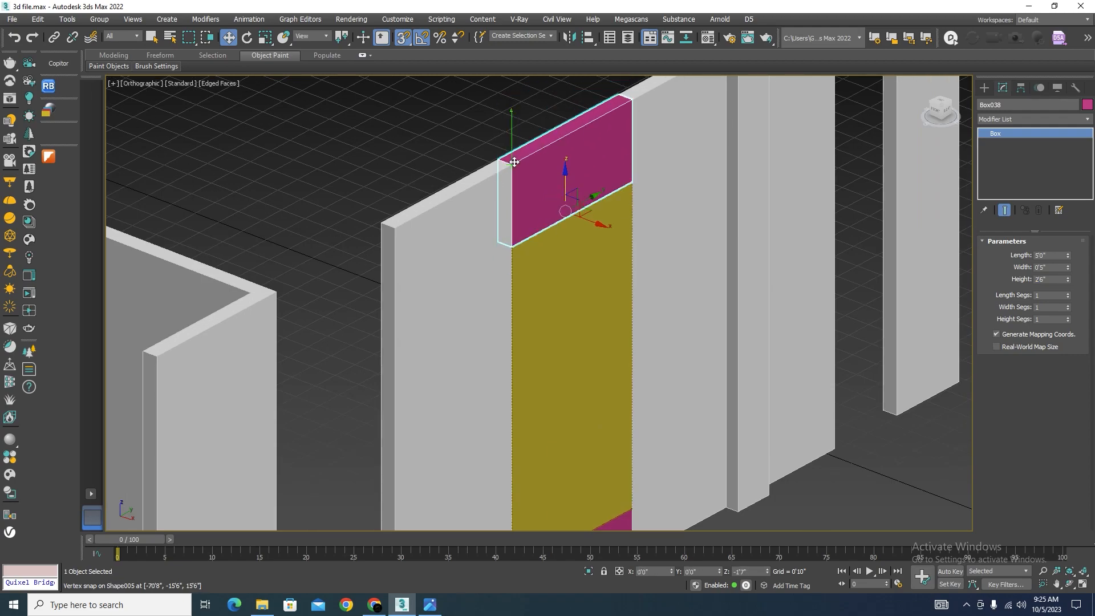
scroll(684, 211, down, 3)
Delete the yellow guide box from the opening
click(630, 271)
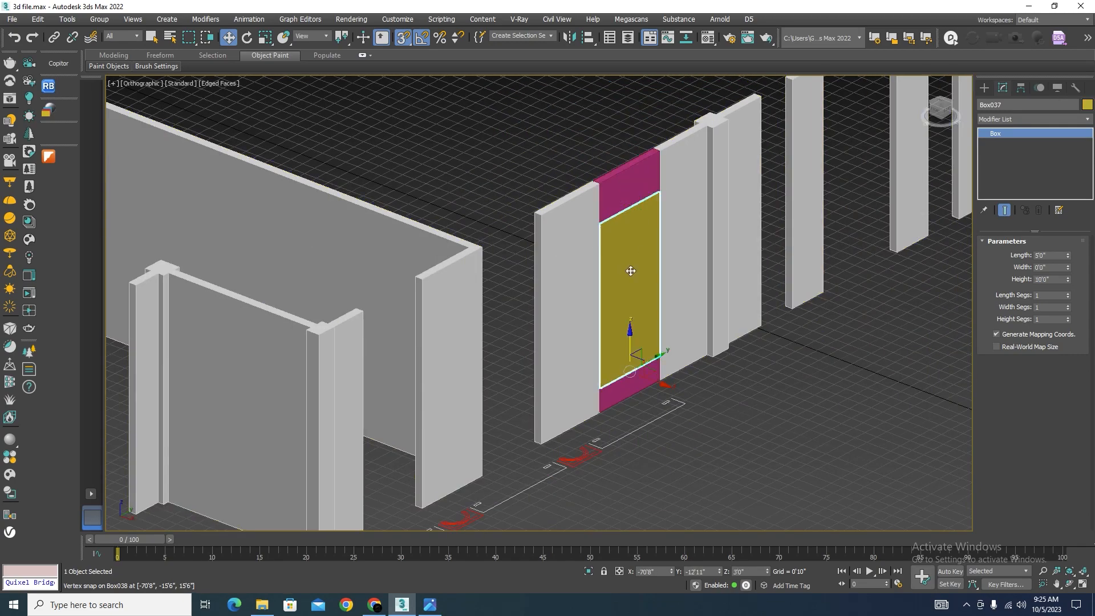
key(Delete)
scroll(626, 224, down, 3)
scroll(633, 214, up, 3)
scroll(627, 205, down, 3)
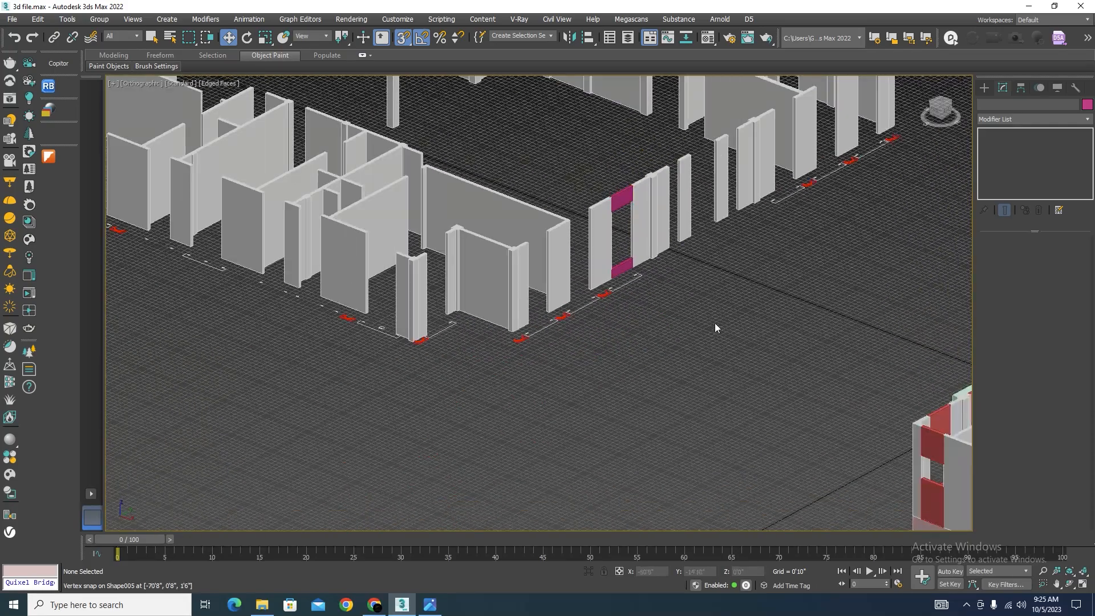
Set the height of the upper box over the opening to 5'0"
scroll(689, 330, down, 2)
scroll(661, 214, up, 5)
middle_drag(654, 213, 646, 248)
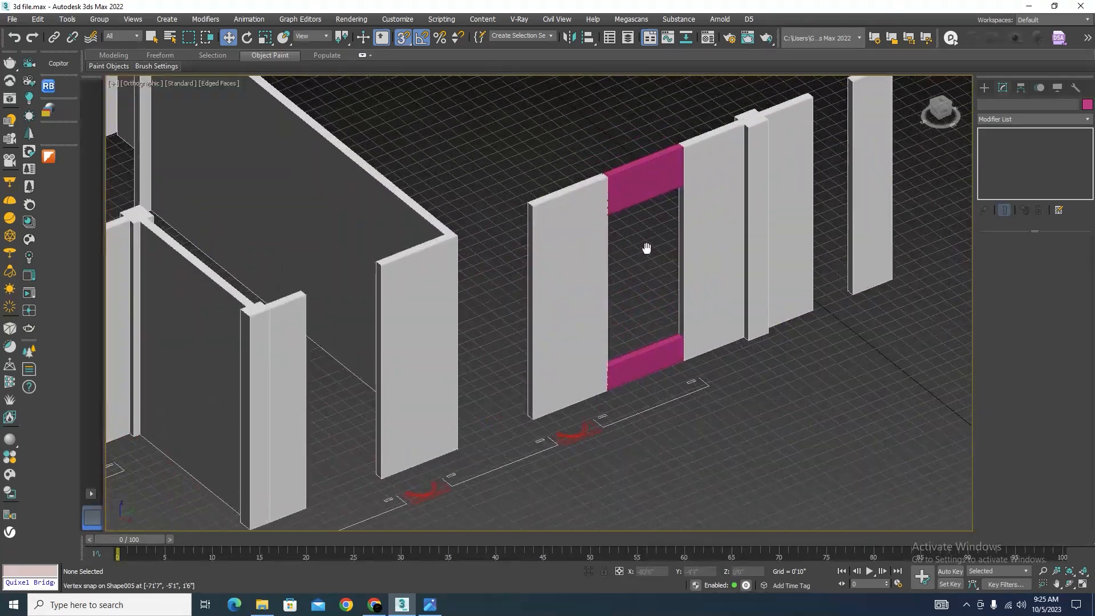
scroll(636, 219, up, 3)
click(656, 160)
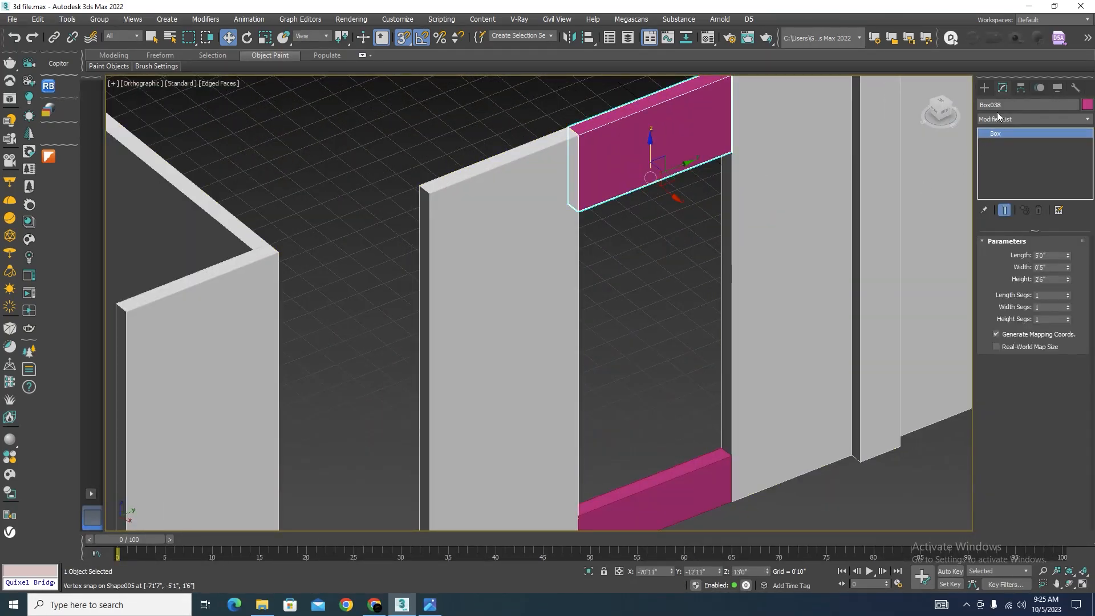
click(984, 87)
scroll(726, 204, down, 5)
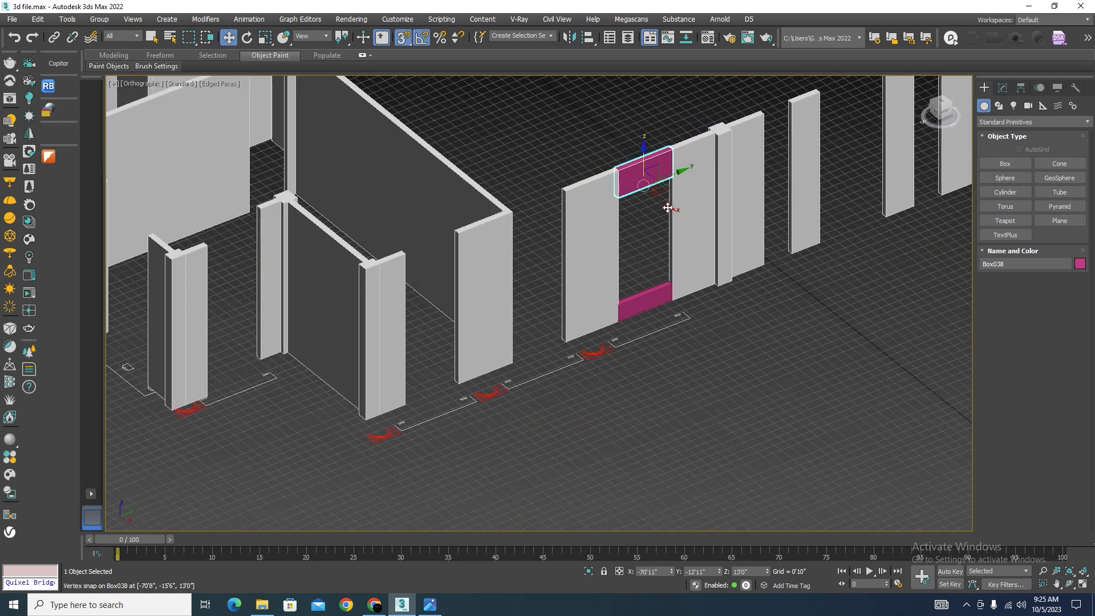
scroll(667, 203, up, 5)
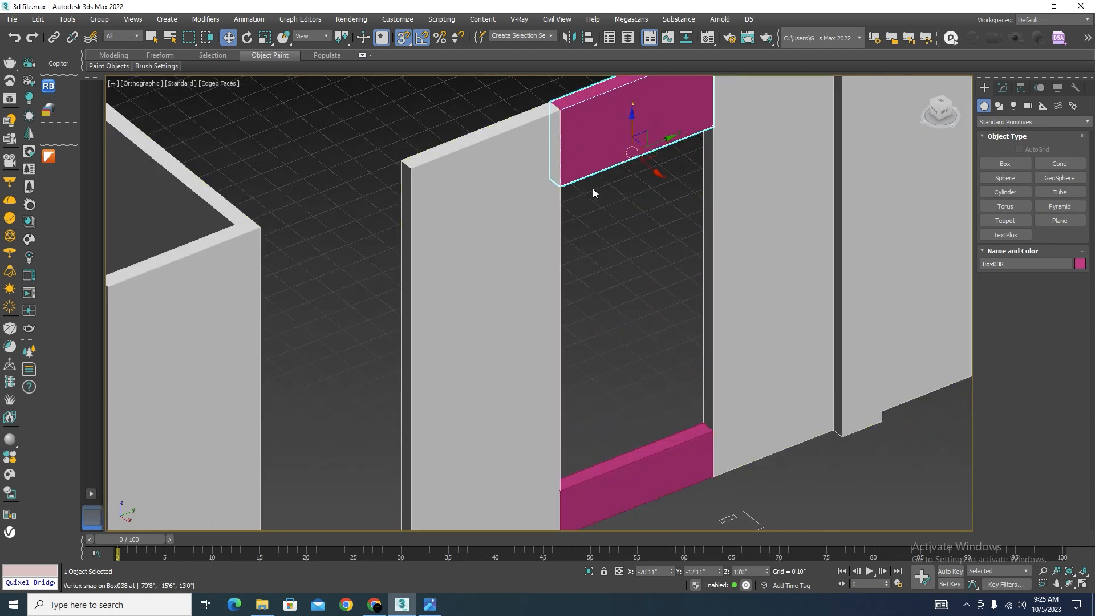
click(1003, 88)
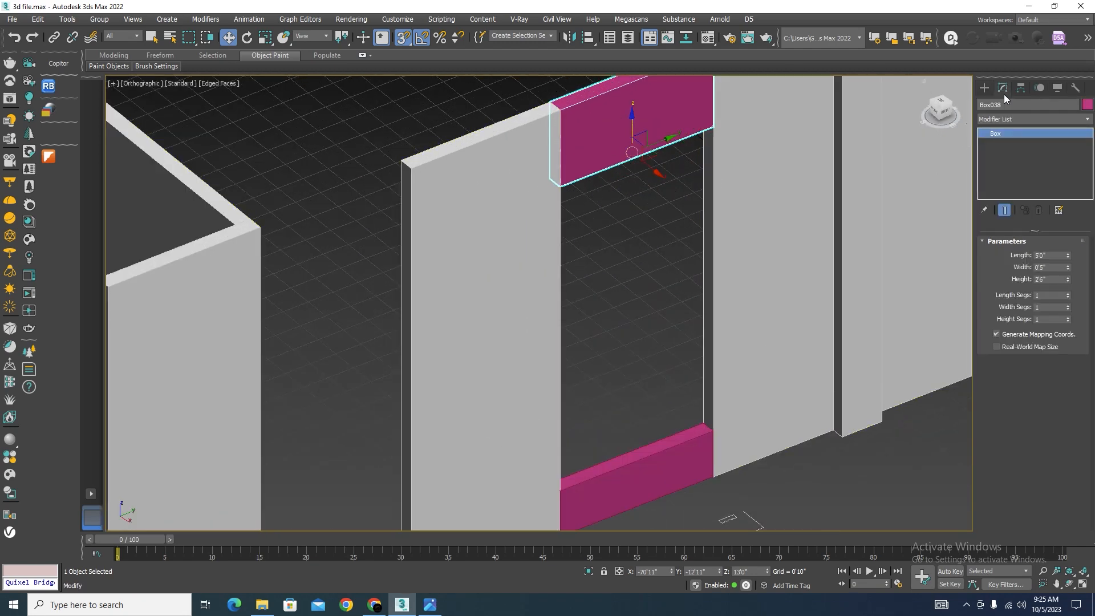
drag(1047, 278, 1025, 278)
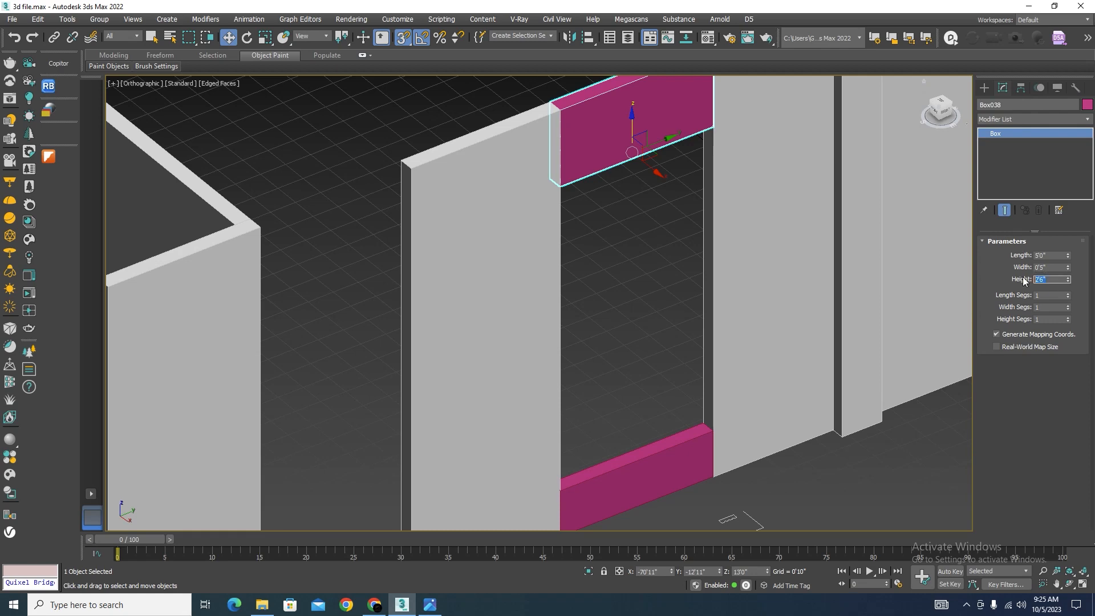
text(5)
key(Return)
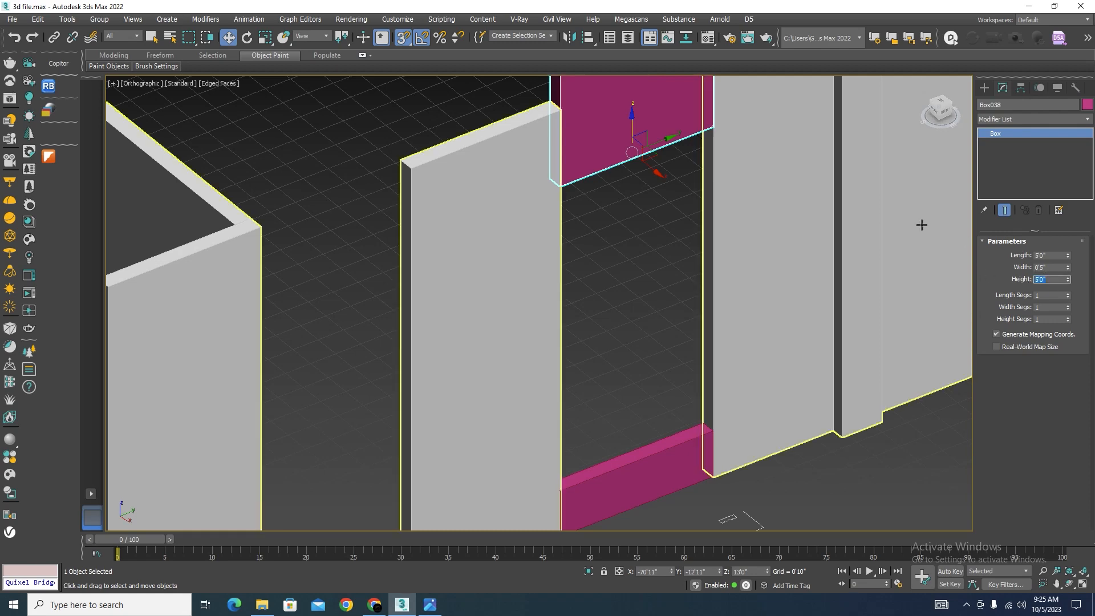
Snap the upper box straight down so its top aligns with the top edge of the adjacent wall
scroll(725, 206, down, 5)
scroll(697, 212, up, 4)
drag(674, 219, 674, 206)
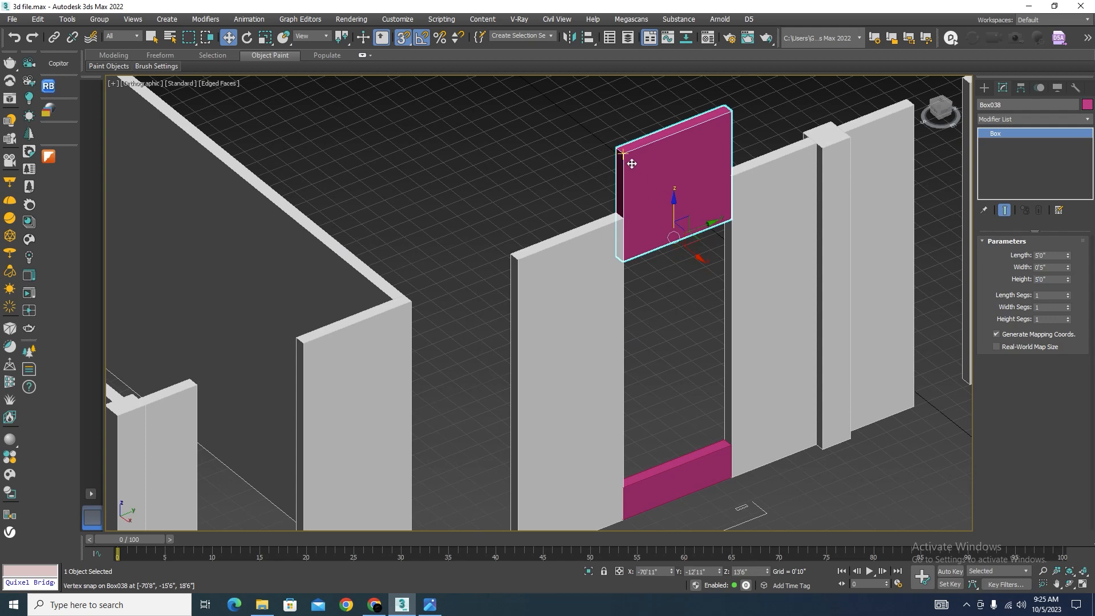
drag(622, 154, 622, 217)
scroll(684, 342, down, 4)
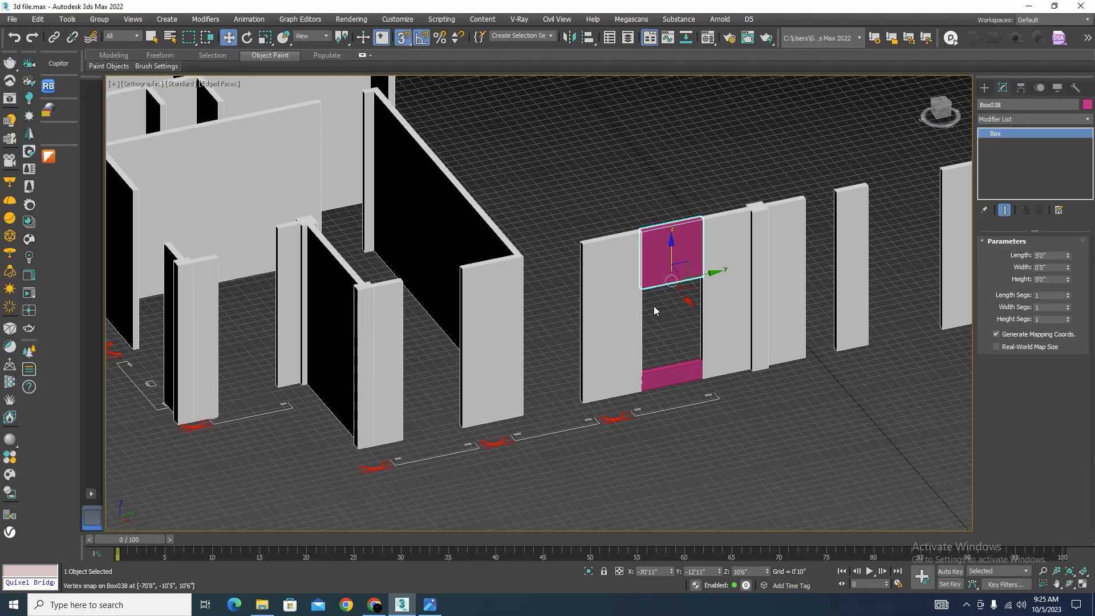
Convert the upper box over the opening to an Editable Poly and attach the sill box below to it
scroll(654, 306, down, 5)
scroll(661, 298, up, 5)
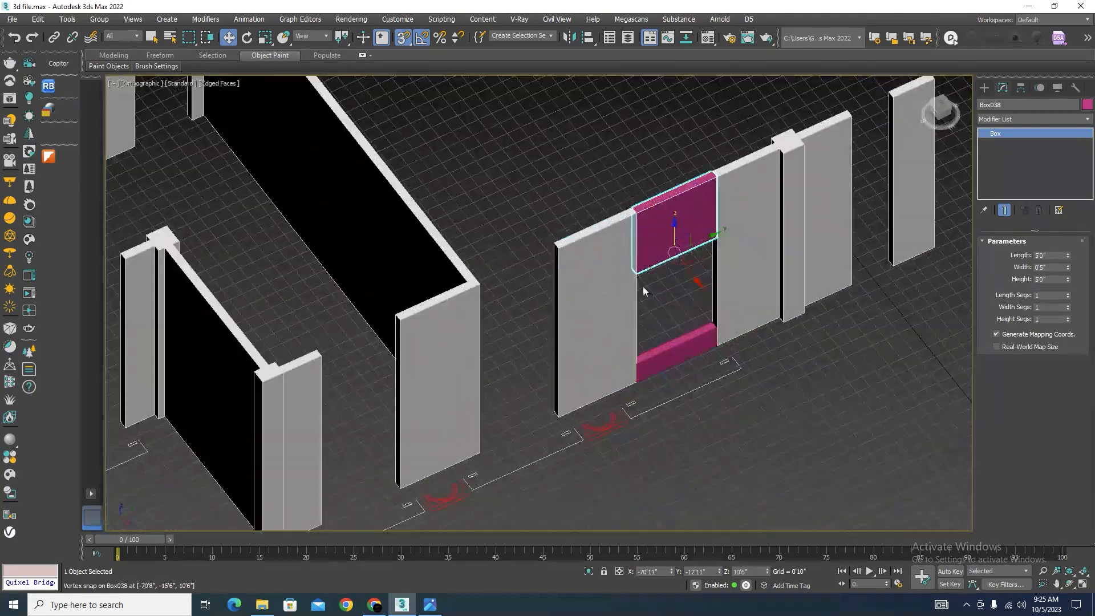
scroll(643, 294, down, 4)
scroll(711, 362, up, 2)
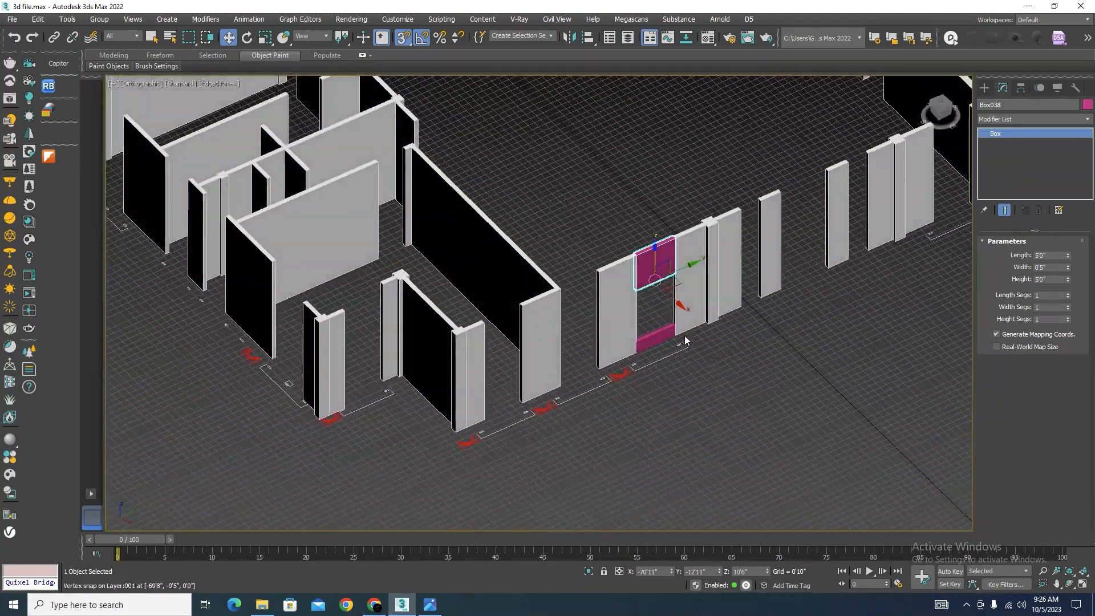
scroll(655, 318, up, 1)
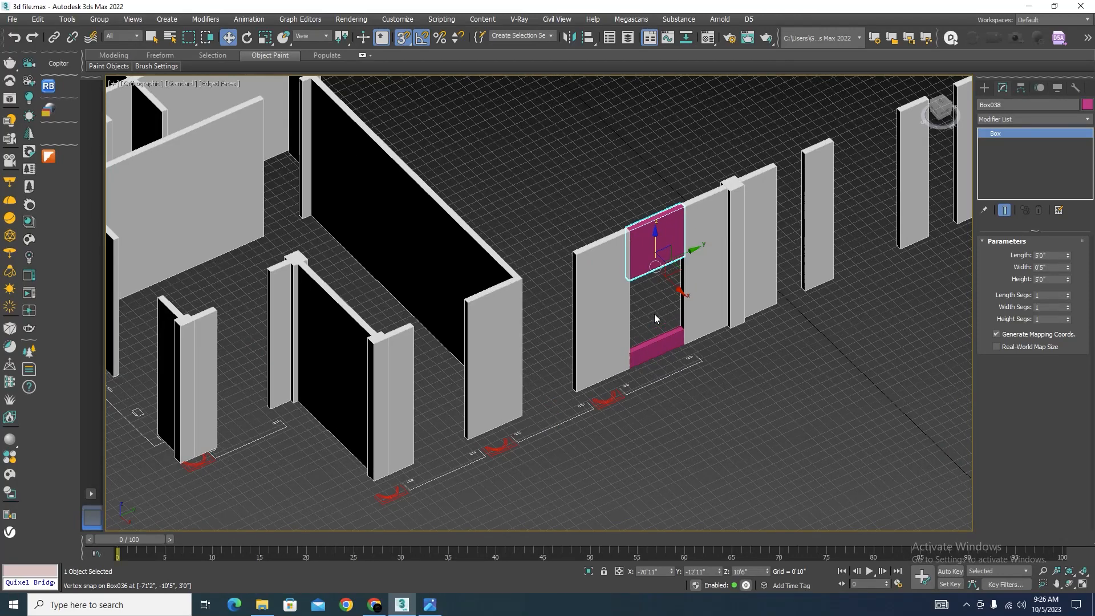
right_click(655, 313)
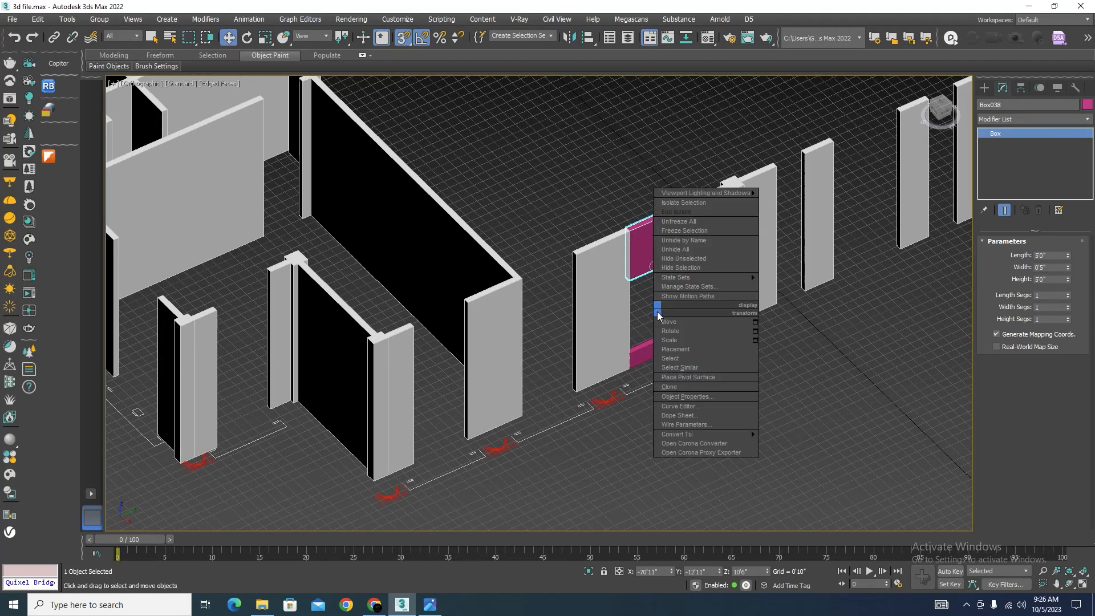
mouse_move(695, 437)
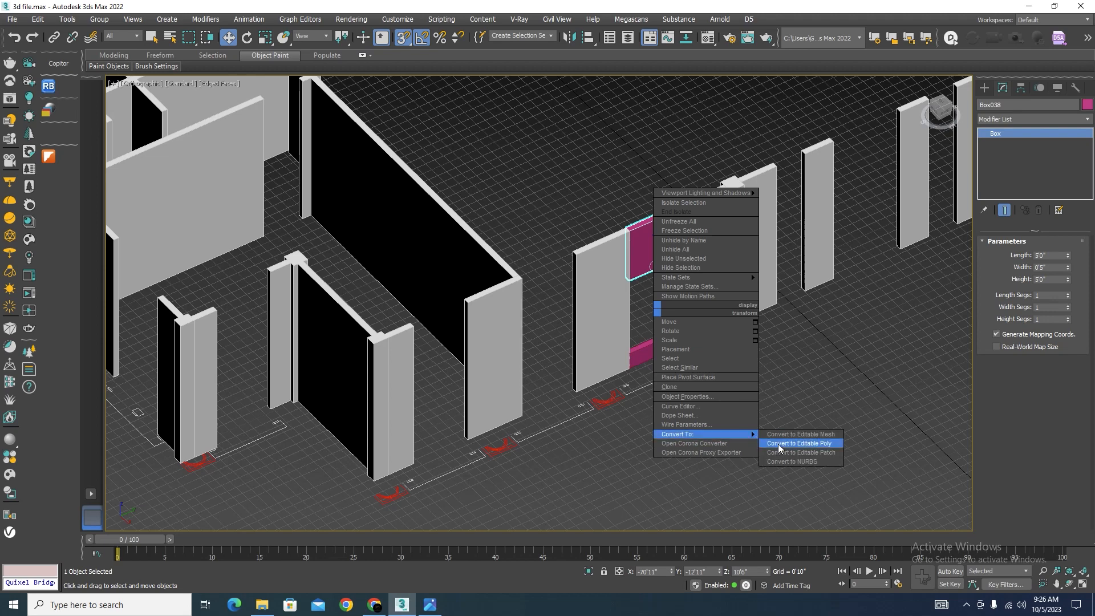
click(793, 444)
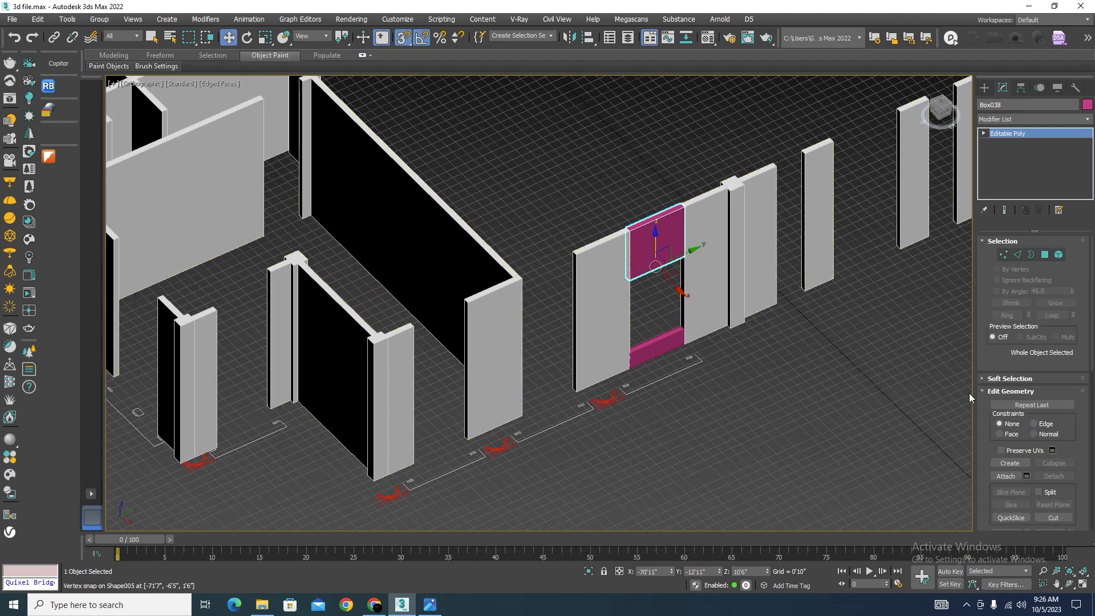
click(1005, 476)
click(663, 347)
right_click(754, 404)
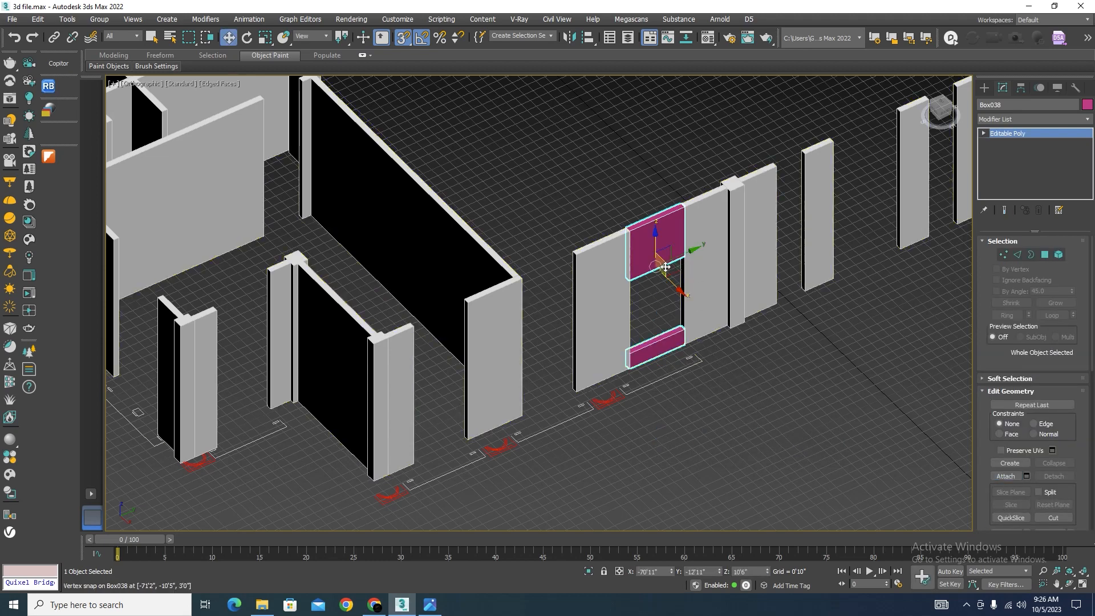
Copy the joined sill and lintel piece along the wall line to just beyond the neighbouring column
shift+drag(679, 254, 795, 232)
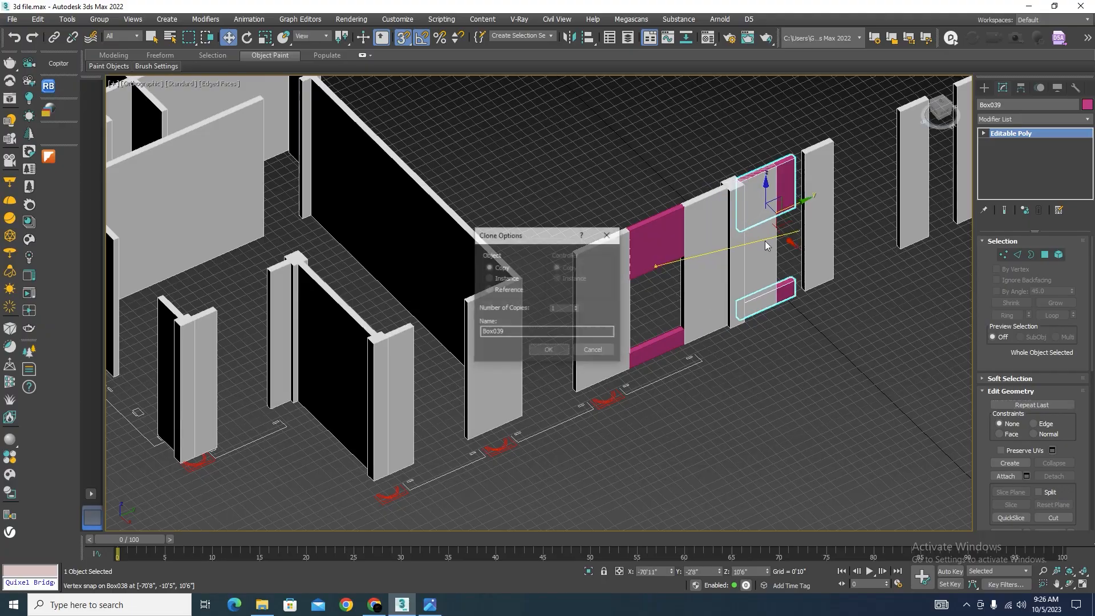
click(549, 353)
scroll(788, 251, down, 3)
scroll(788, 251, up, 3)
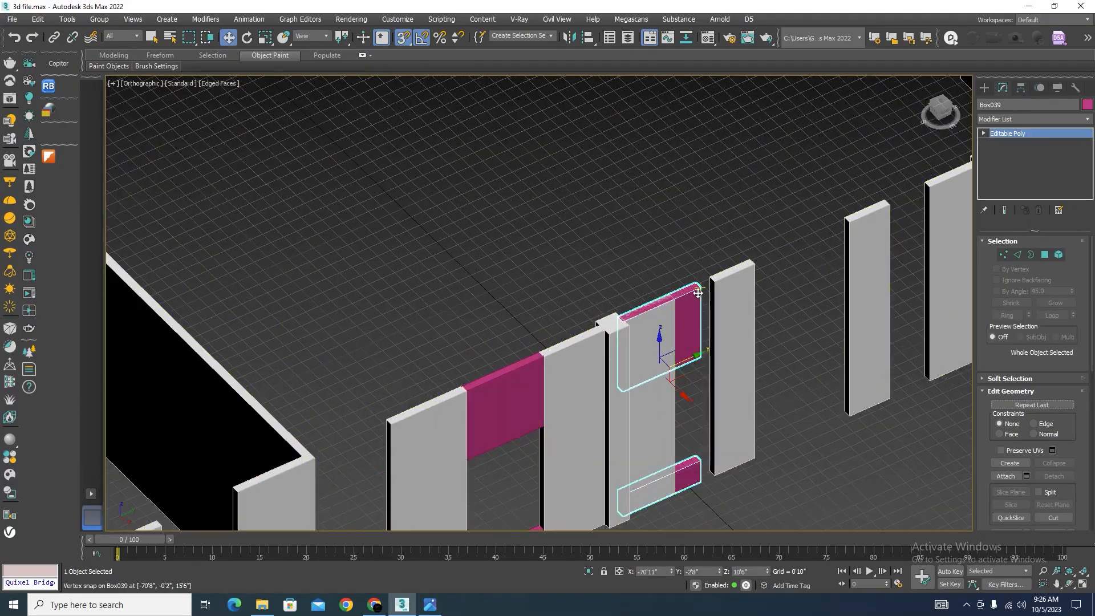
scroll(717, 267, down, 3)
alt+middle_drag(770, 339, 747, 327)
scroll(741, 293, up, 2)
scroll(660, 282, down, 2)
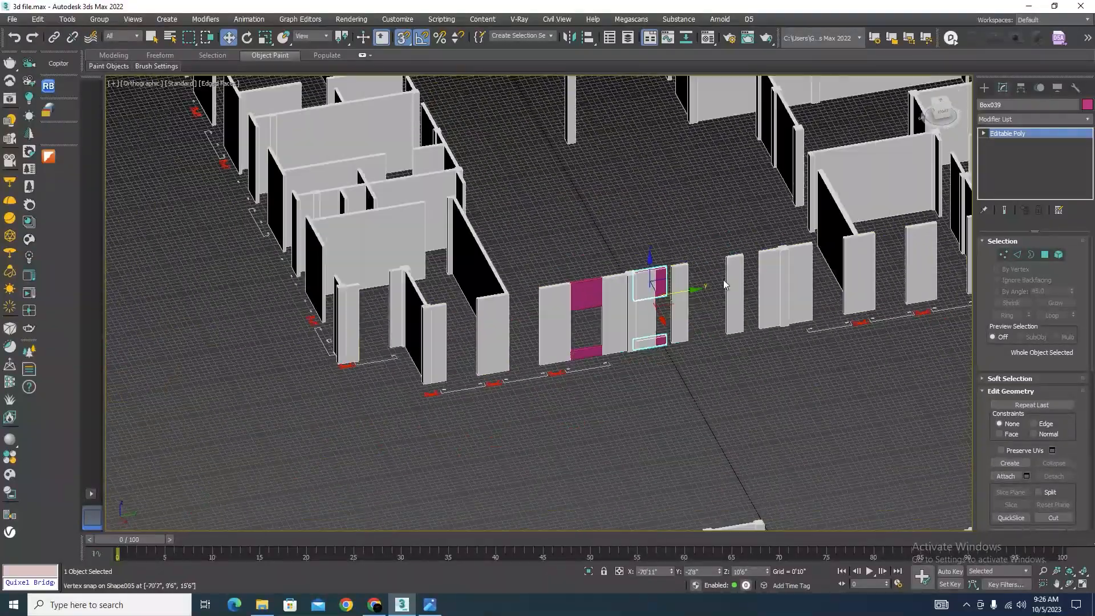
scroll(728, 288, up, 1)
In the top view, move the copied sill and lintel piece sideways off the wall line into empty space
key(t)
scroll(707, 290, down, 2)
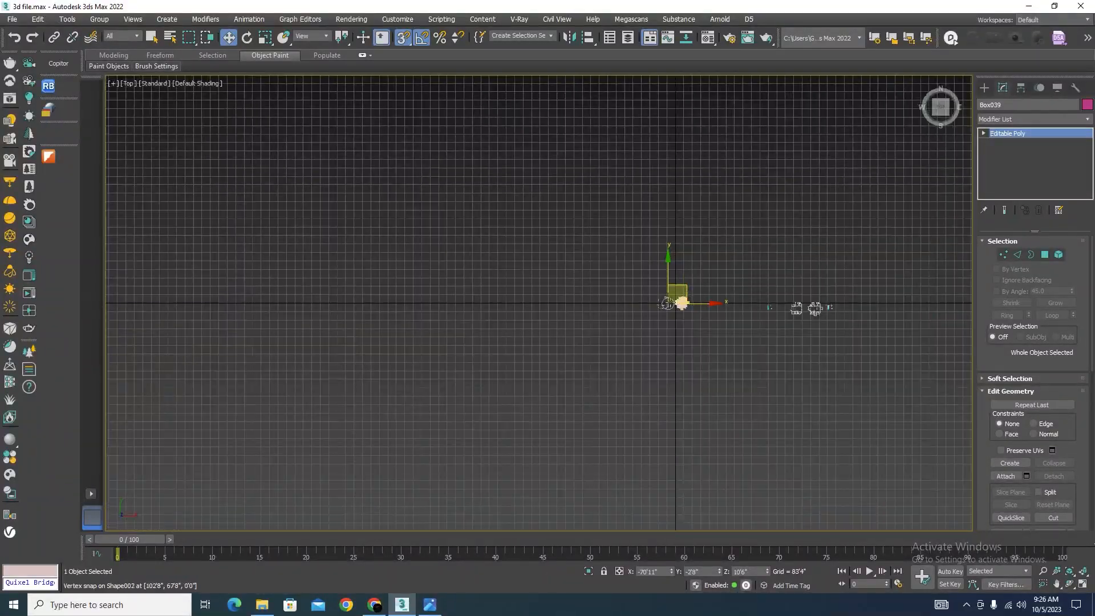
scroll(690, 285, up, 5)
scroll(690, 266, down, 3)
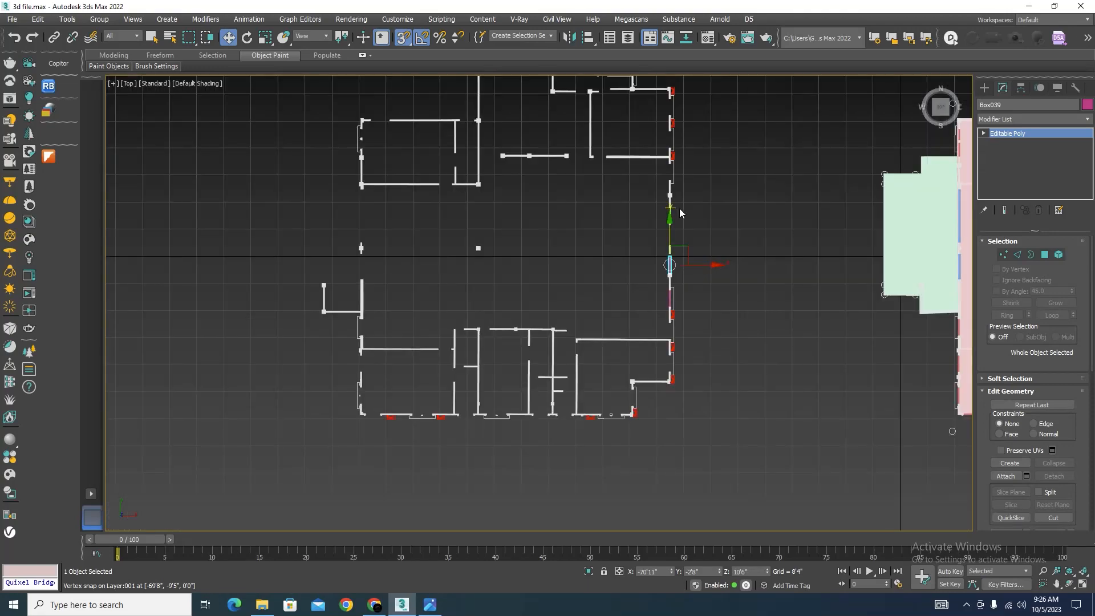
scroll(679, 211, up, 5)
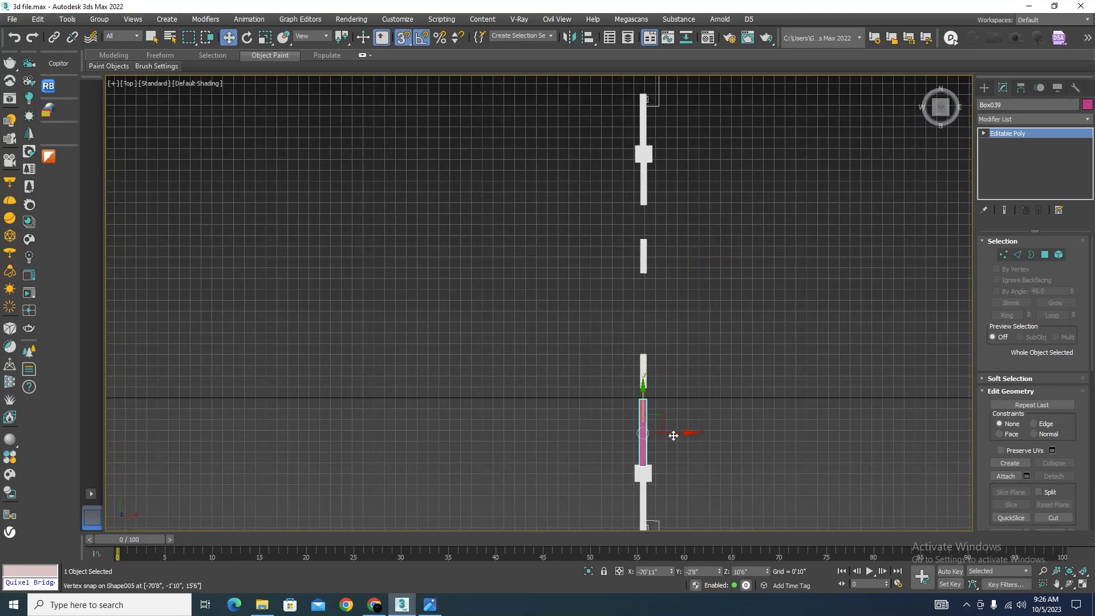
drag(674, 435, 523, 435)
scroll(749, 359, down, 3)
scroll(713, 342, up, 3)
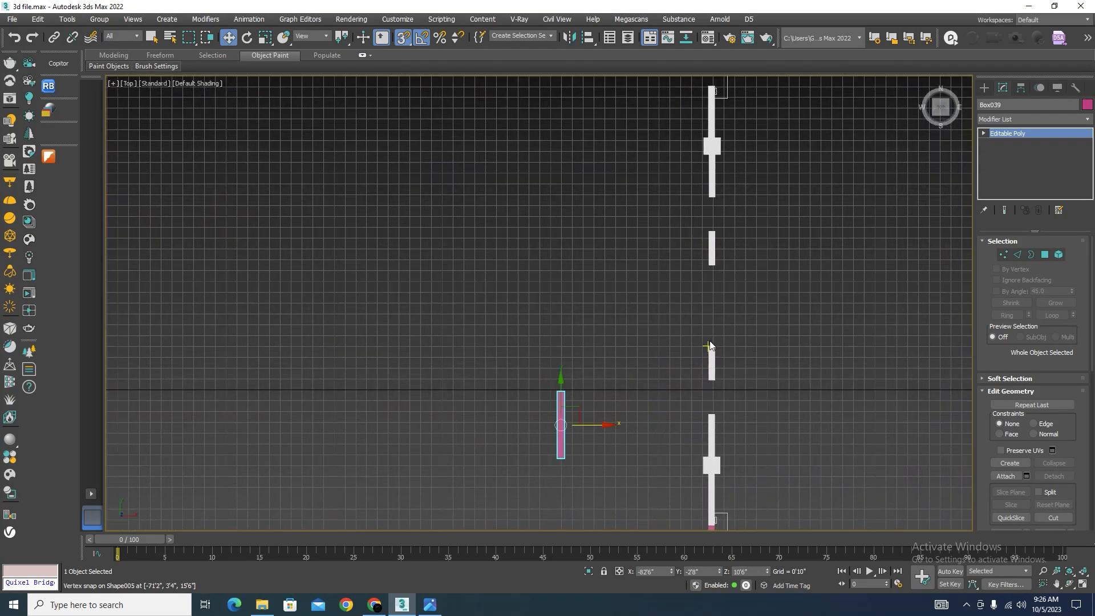
Draw a flat box about 16'8" long and 0'5" wide across the wide gap between the two column wall sections
click(983, 87)
click(1005, 164)
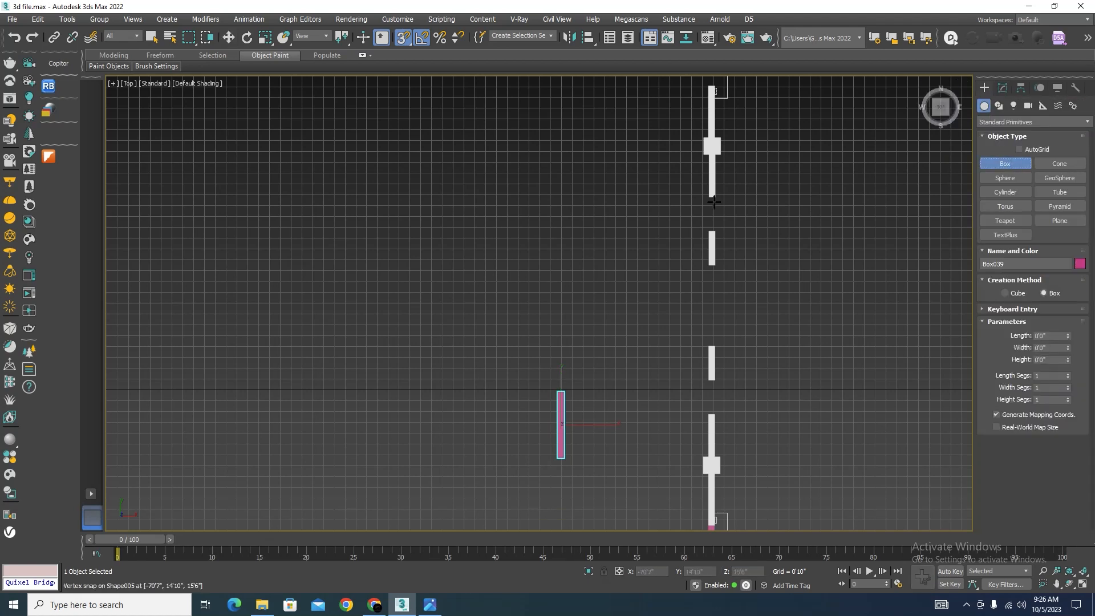
drag(709, 197, 712, 453)
click(753, 391)
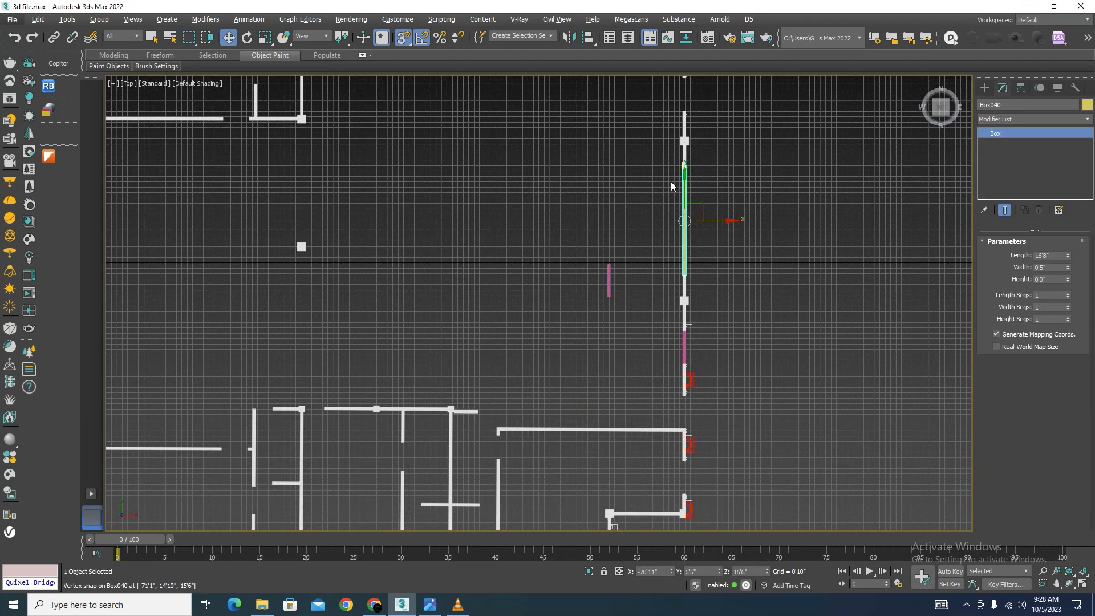
Set the flat box's length to 5'7"
scroll(683, 192, up, 5)
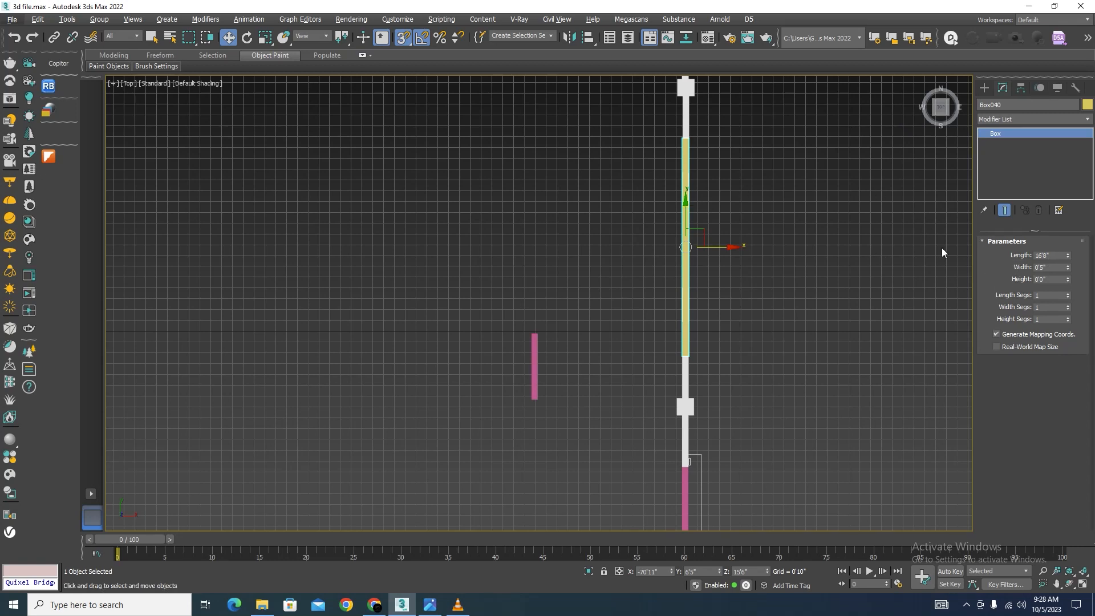
alt+middle_drag(847, 326, 713, 300)
scroll(714, 300, up, 2)
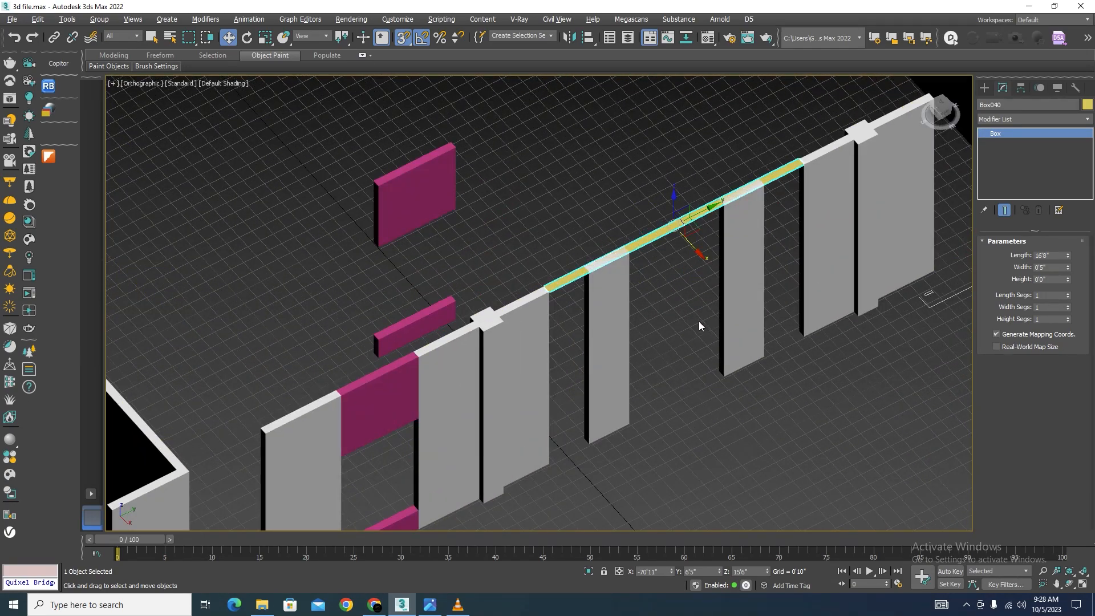
double_click(1052, 255)
key(Return)
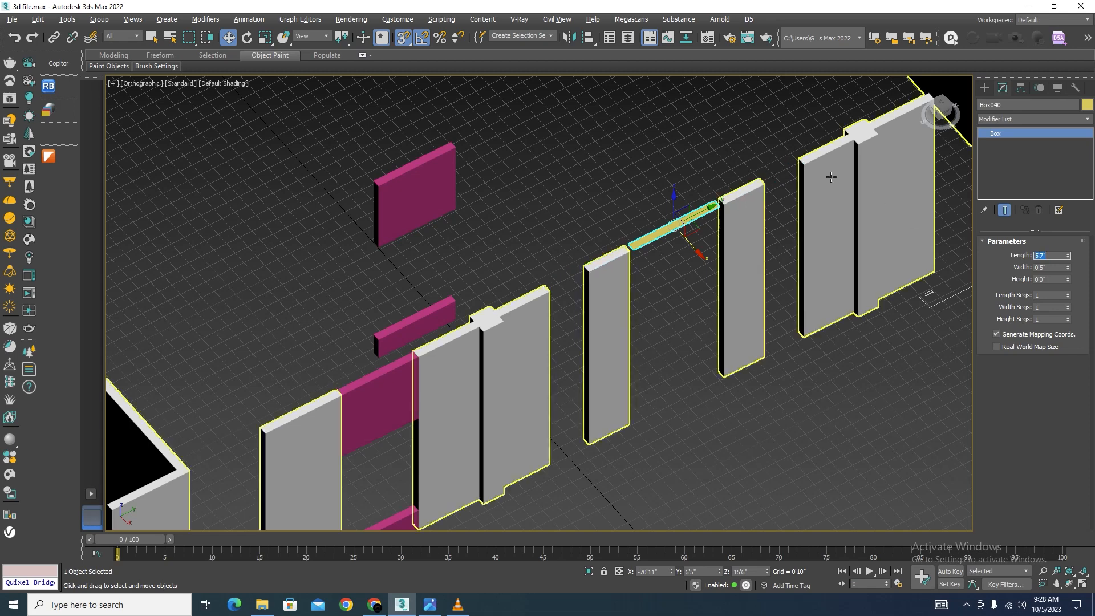
Set the flat box's length to 5'6"
scroll(679, 292, down, 3)
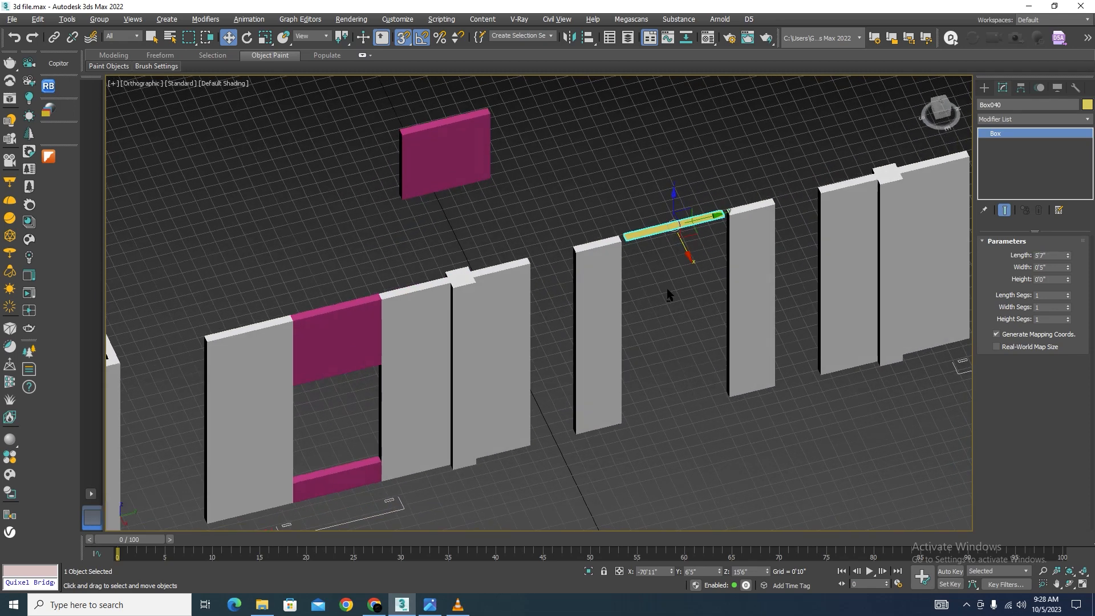
scroll(673, 291, up, 5)
click(677, 296)
click(669, 231)
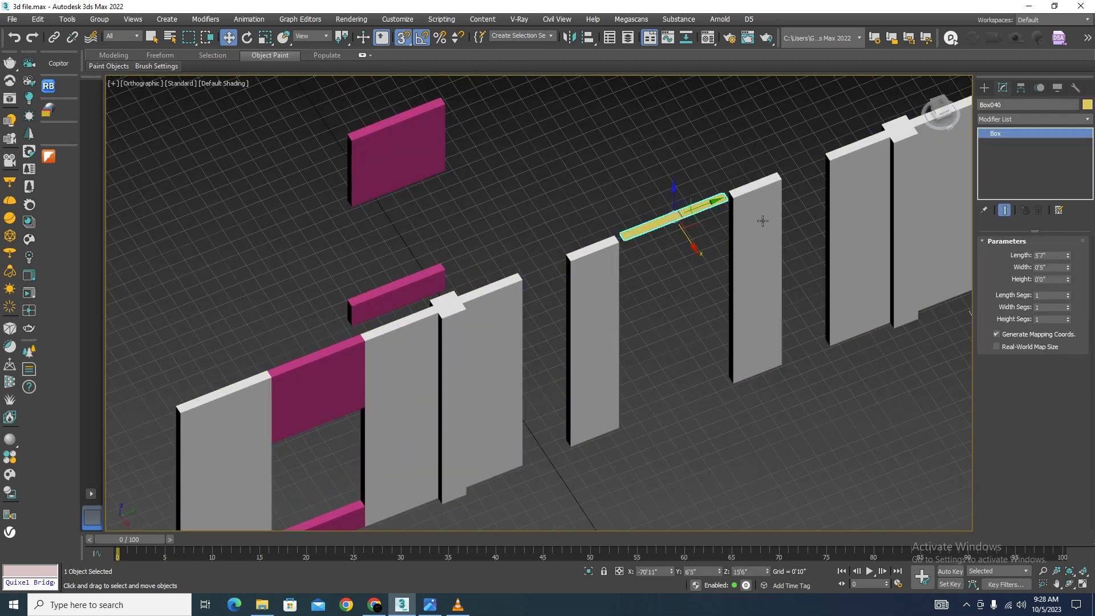
text(5.)
click(644, 302)
click(650, 230)
In the wireframe top view, snap the 5'6" box to the end of the lower column wall section
key(t)
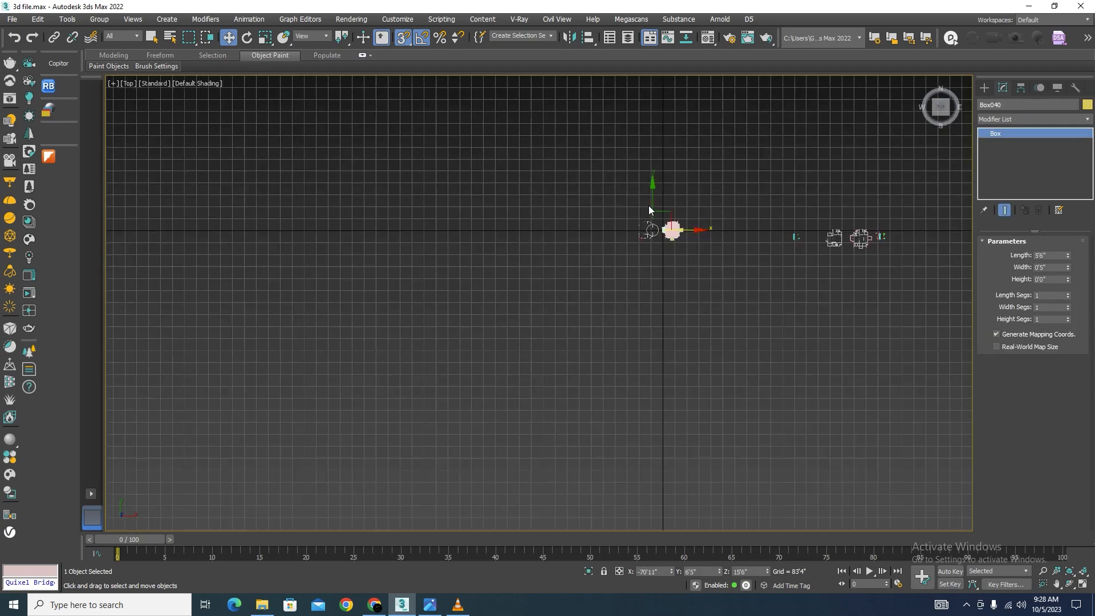
scroll(662, 227, up, 10)
key(F3)
scroll(554, 180, up, 3)
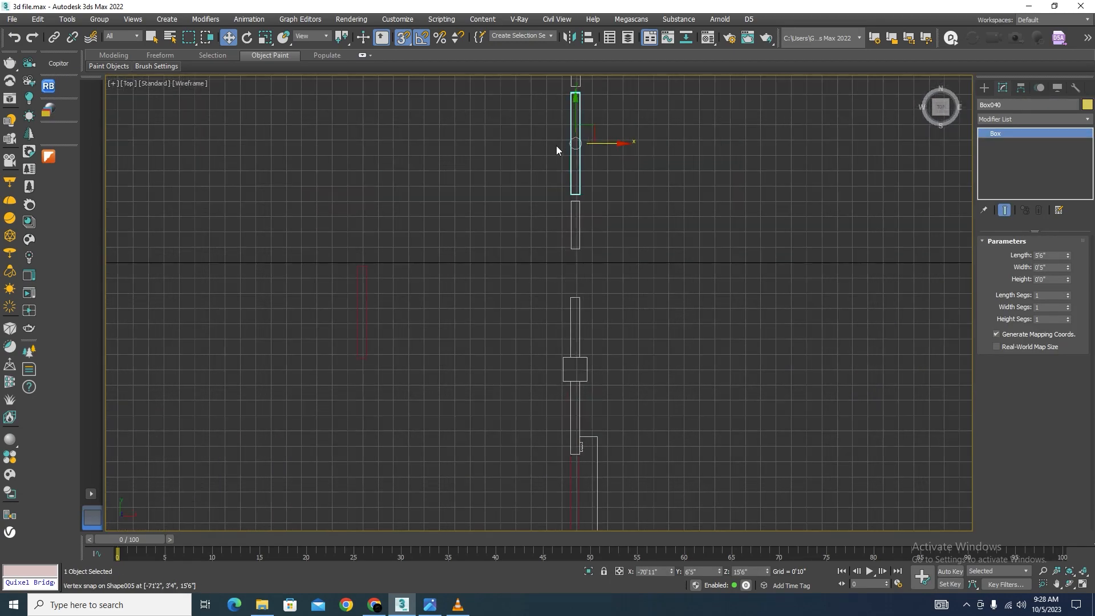
drag(576, 116, 577, 244)
scroll(566, 317, up, 3)
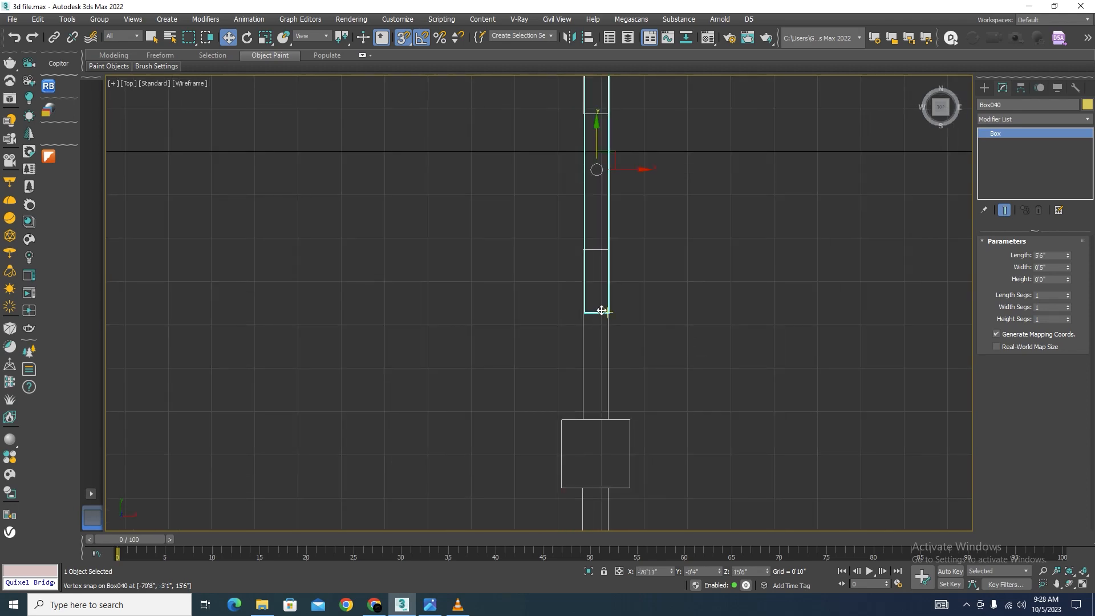
drag(604, 318, 598, 245)
Copy the 5'6" box up the wall line and snap it against the end of the upper column wall section
scroll(643, 334, down, 4)
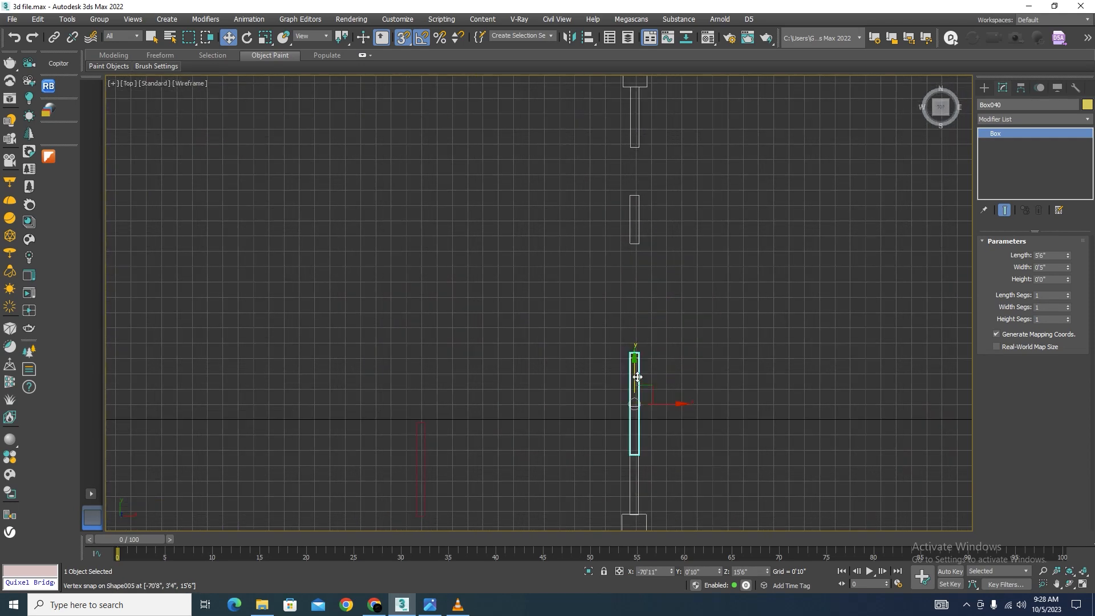
shift+drag(633, 369, 692, 201)
click(548, 350)
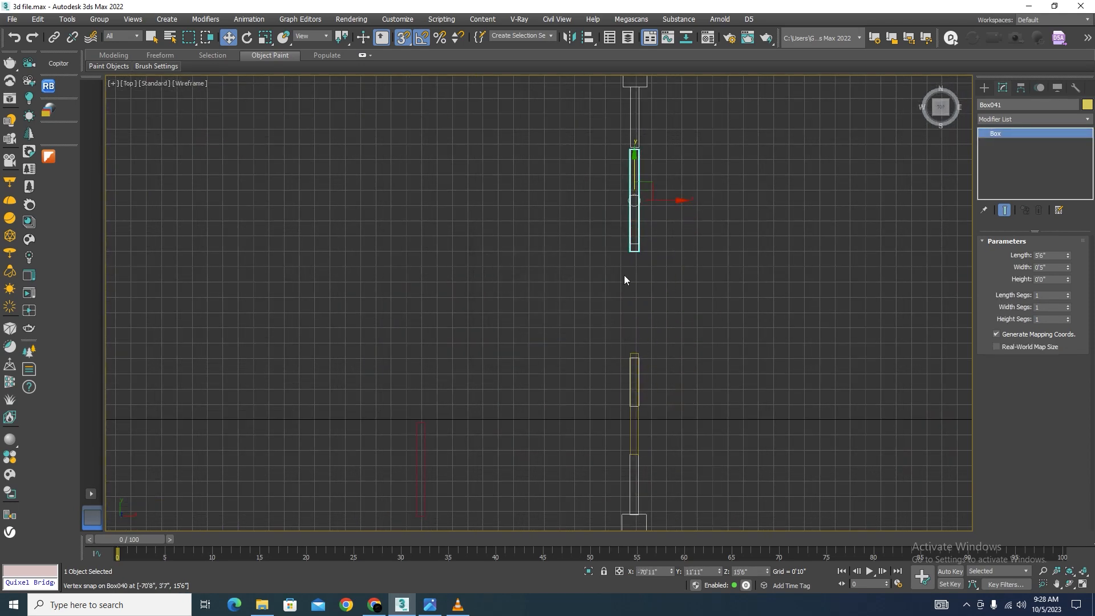
scroll(636, 228, up, 4)
drag(686, 163, 685, 148)
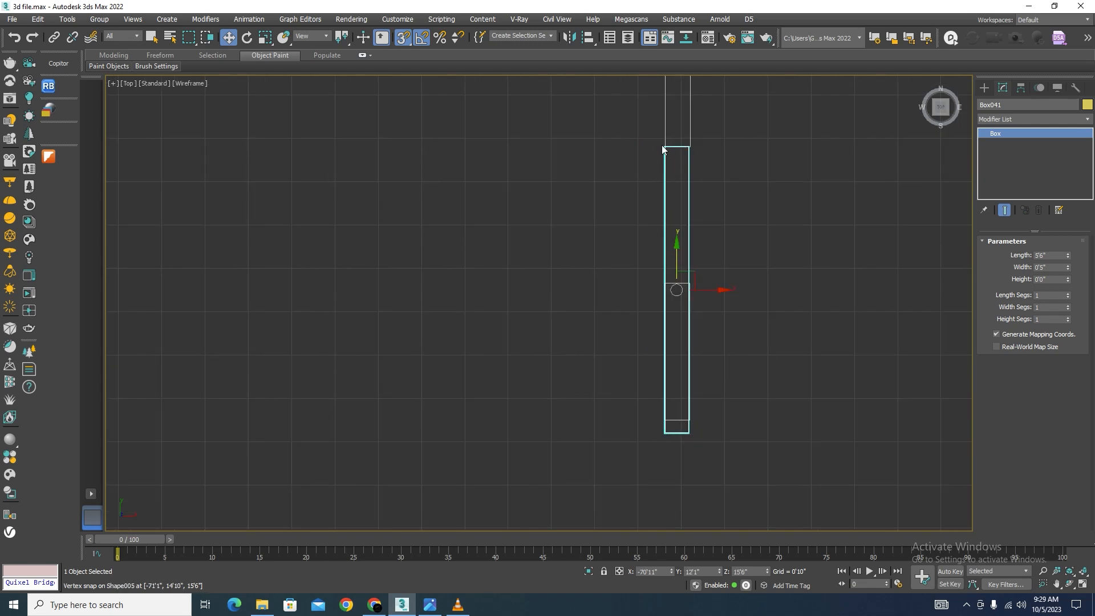
Draw a box filling the gap between the two 5'6" boxes to check its length, and delete it
scroll(662, 145, down, 3)
scroll(669, 254, up, 3)
scroll(678, 190, down, 3)
scroll(664, 249, up, 2)
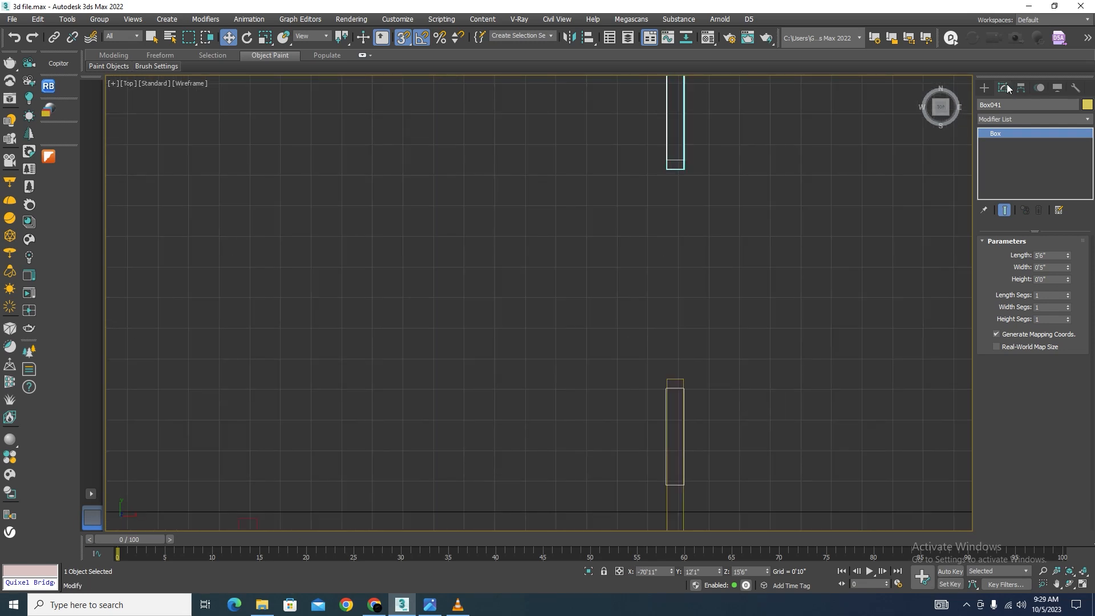
click(984, 87)
click(1005, 164)
scroll(605, 244, up, 2)
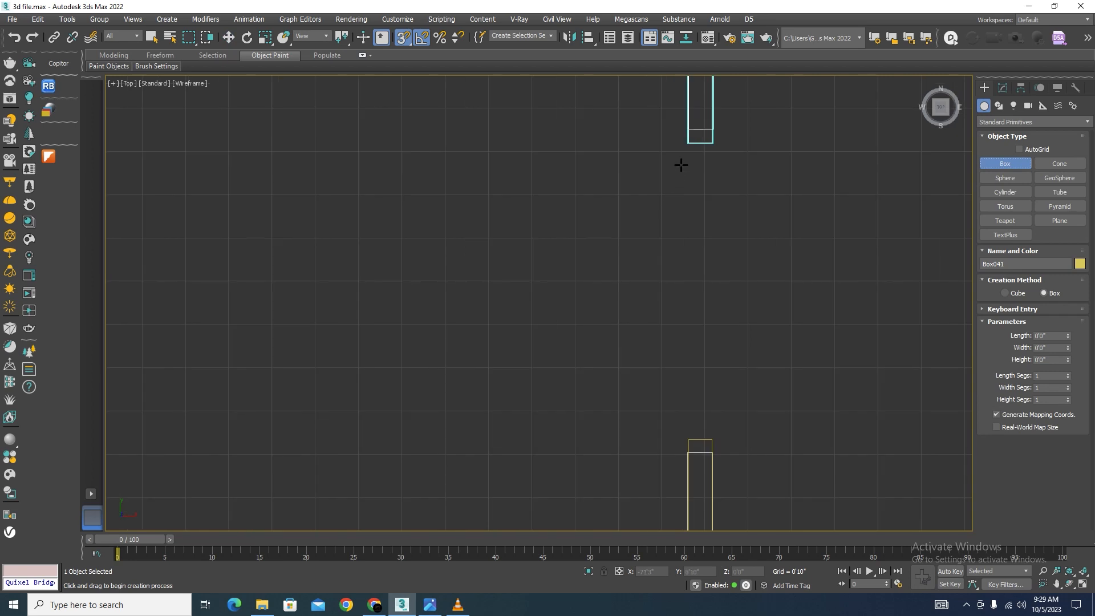
drag(688, 142, 712, 439)
click(712, 439)
right_click(712, 440)
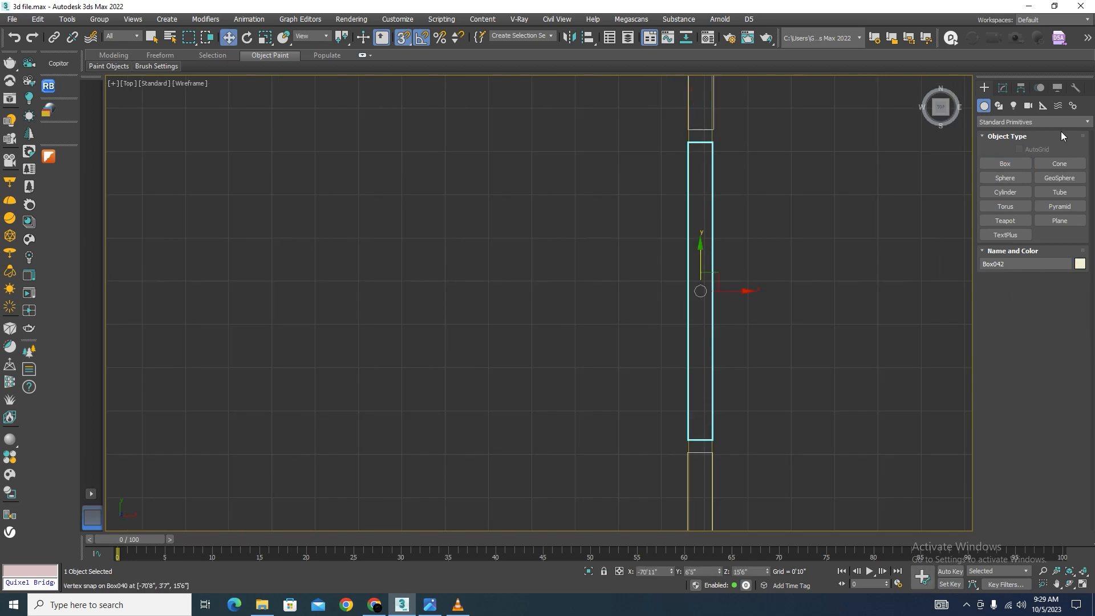
click(1004, 87)
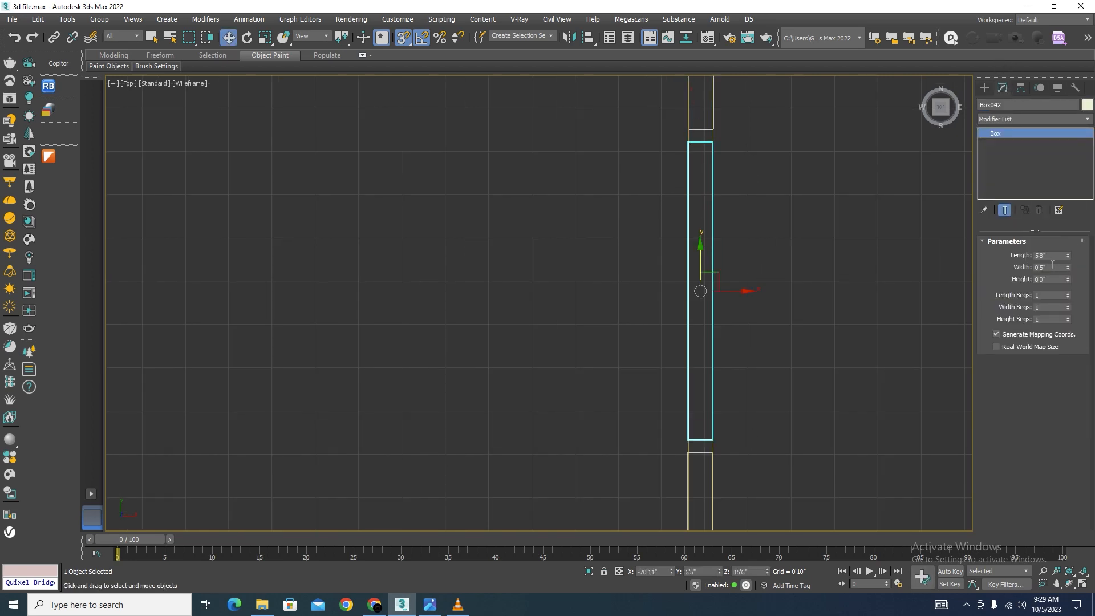
scroll(719, 240, down, 4)
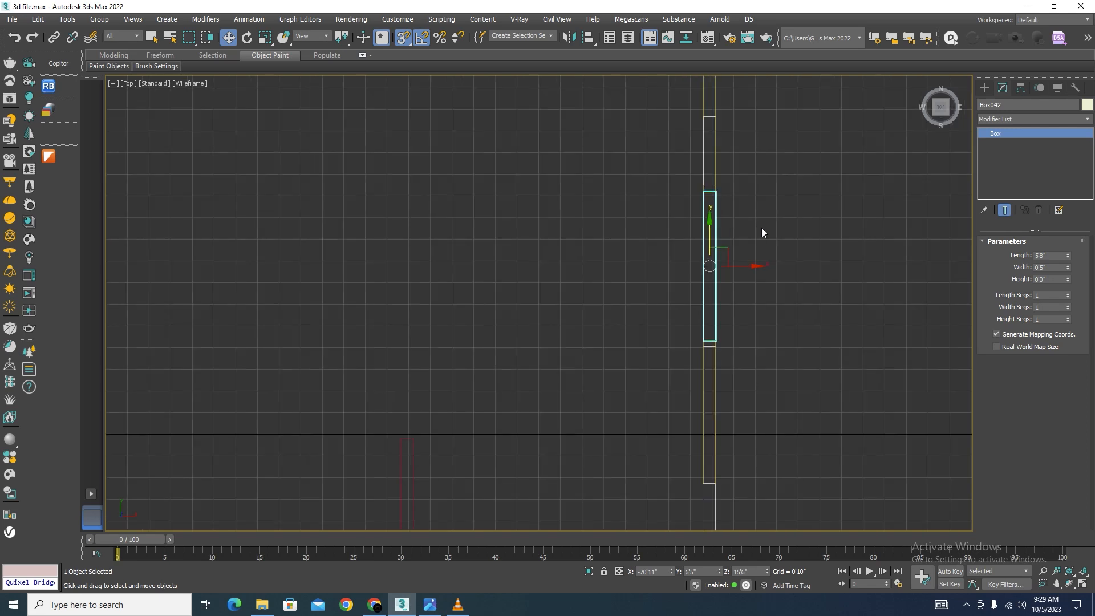
key(Delete)
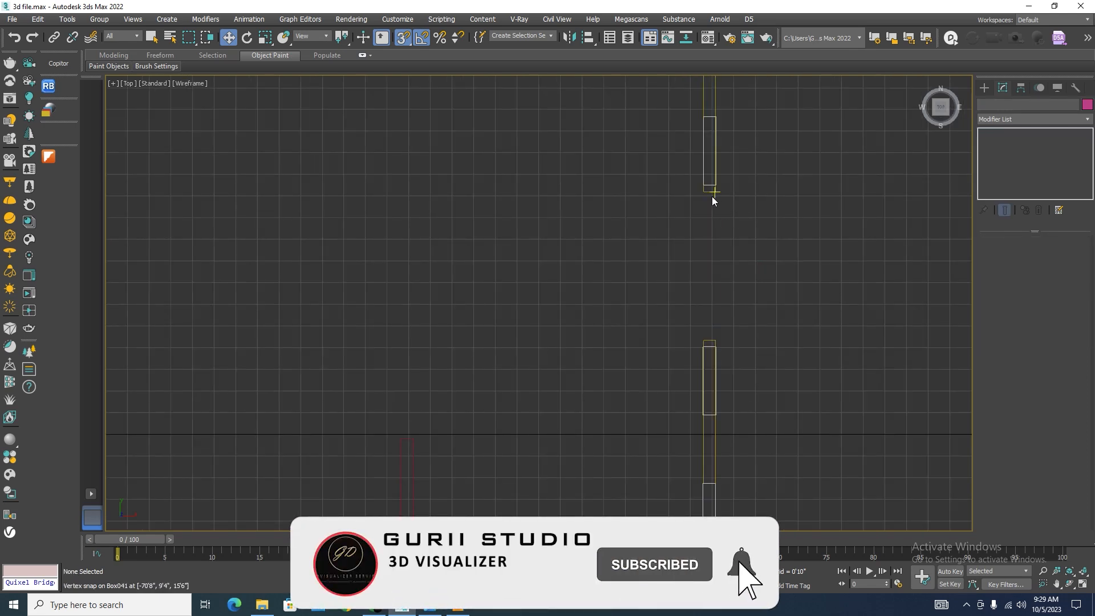
Set the upper 5'6" box's length to 5'0" and snap its end back onto the upper column wall section
scroll(727, 171, up, 3)
click(723, 181)
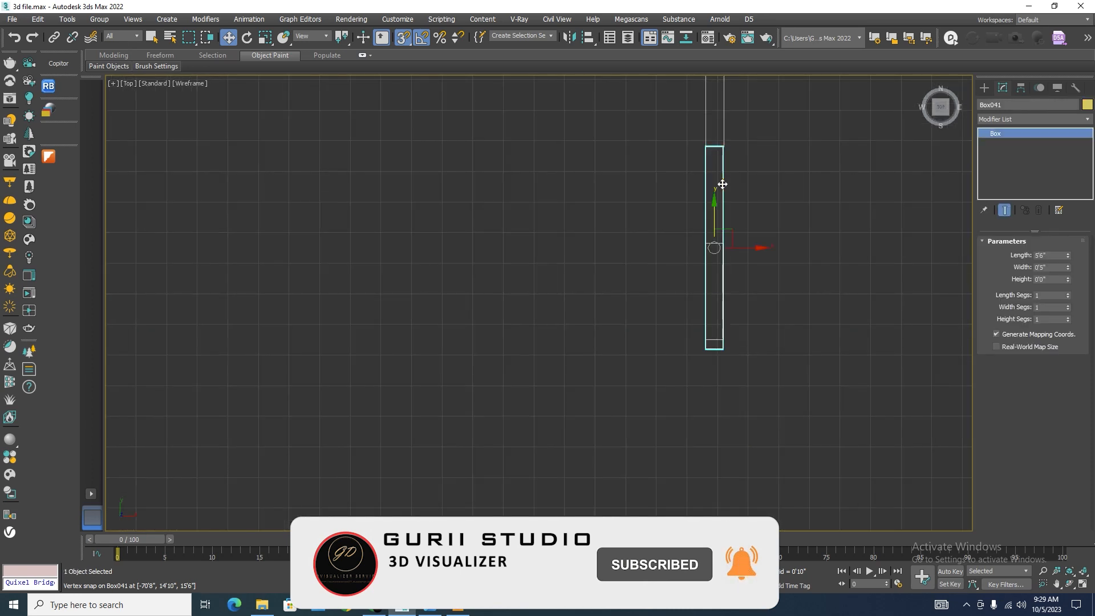
click(1048, 255)
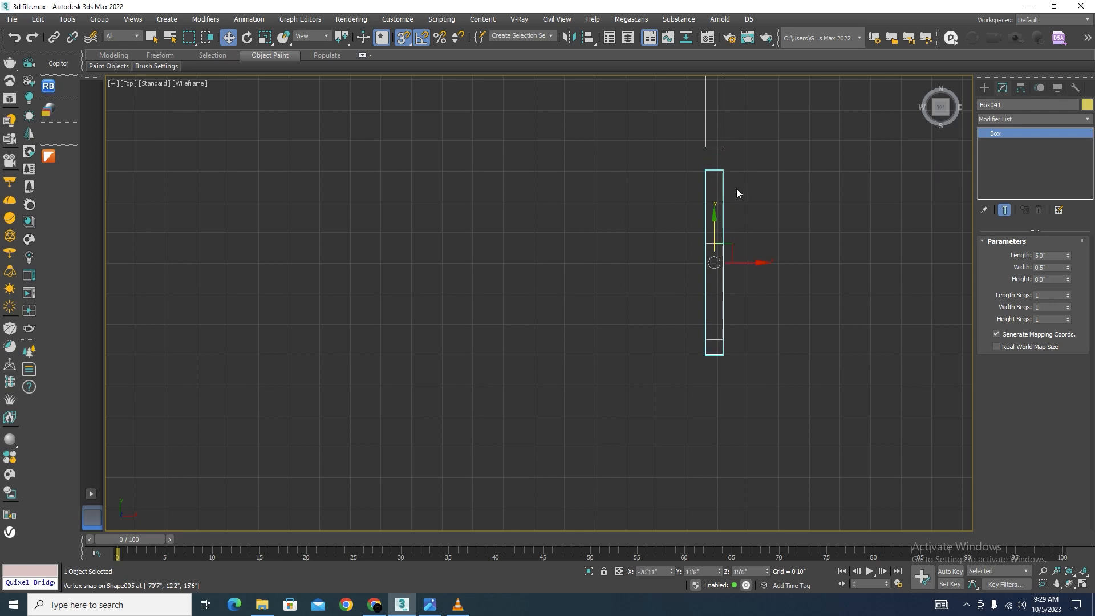
drag(720, 171, 720, 147)
Set the lower 5'6" box's length to 5'0" and snap its end back onto the lower column wall section
scroll(710, 299, down, 4)
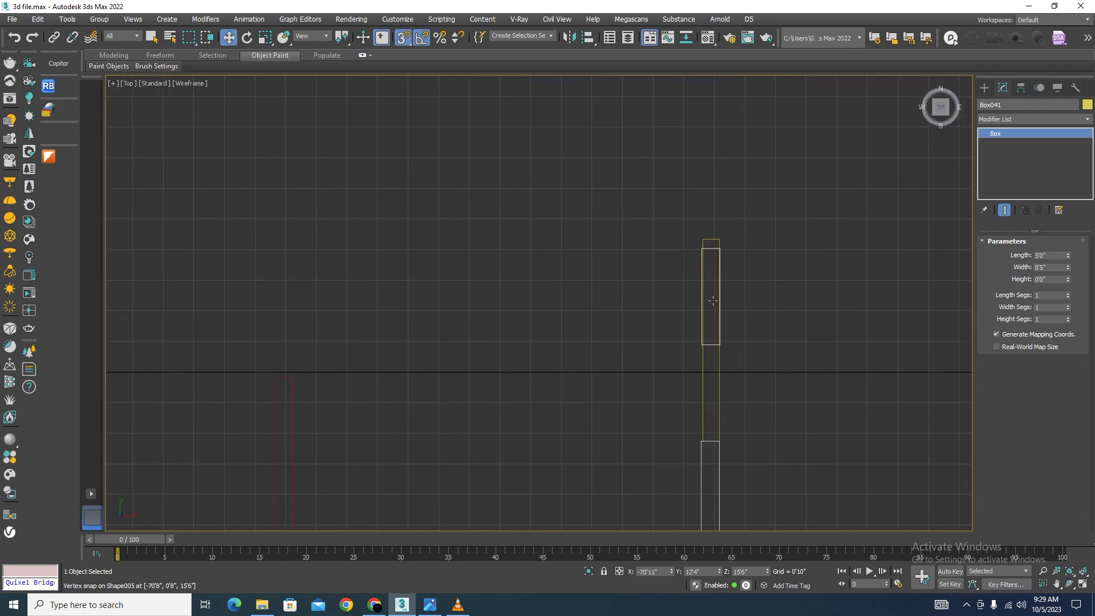
scroll(710, 299, up, 4)
click(718, 327)
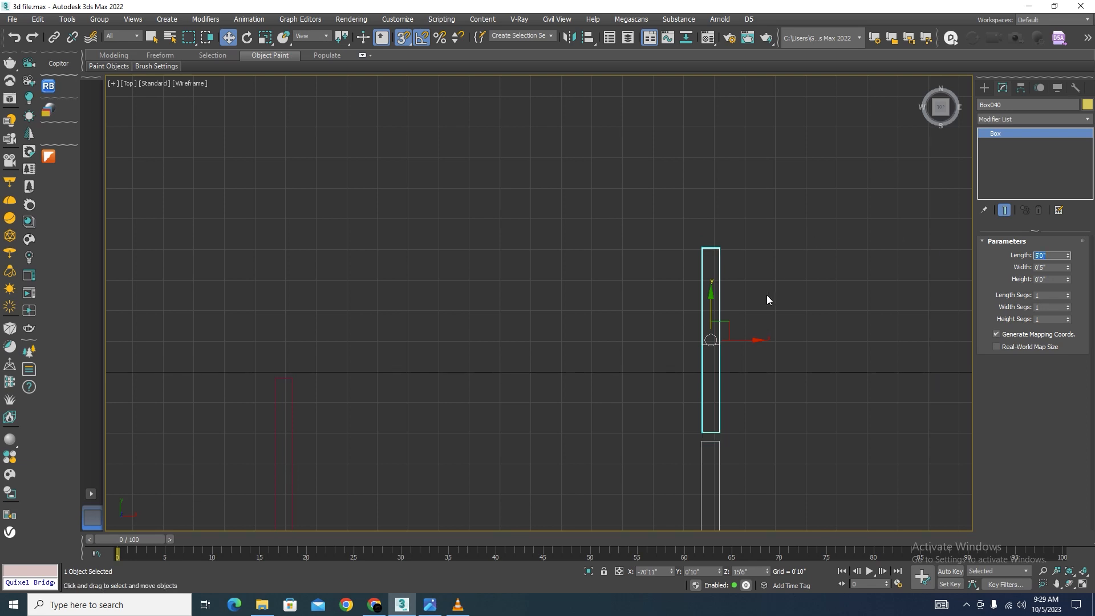
drag(720, 305, 730, 306)
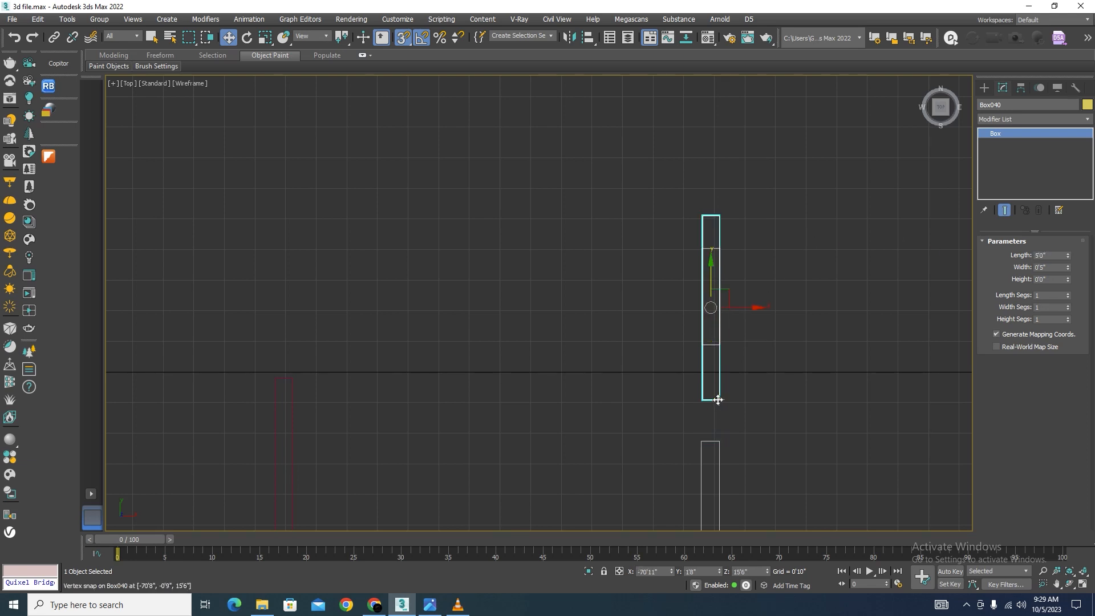
drag(718, 399, 719, 441)
Delete the two old pier splines between the column wall sections from the extruded wall shape
scroll(716, 293, up, 3)
click(681, 405)
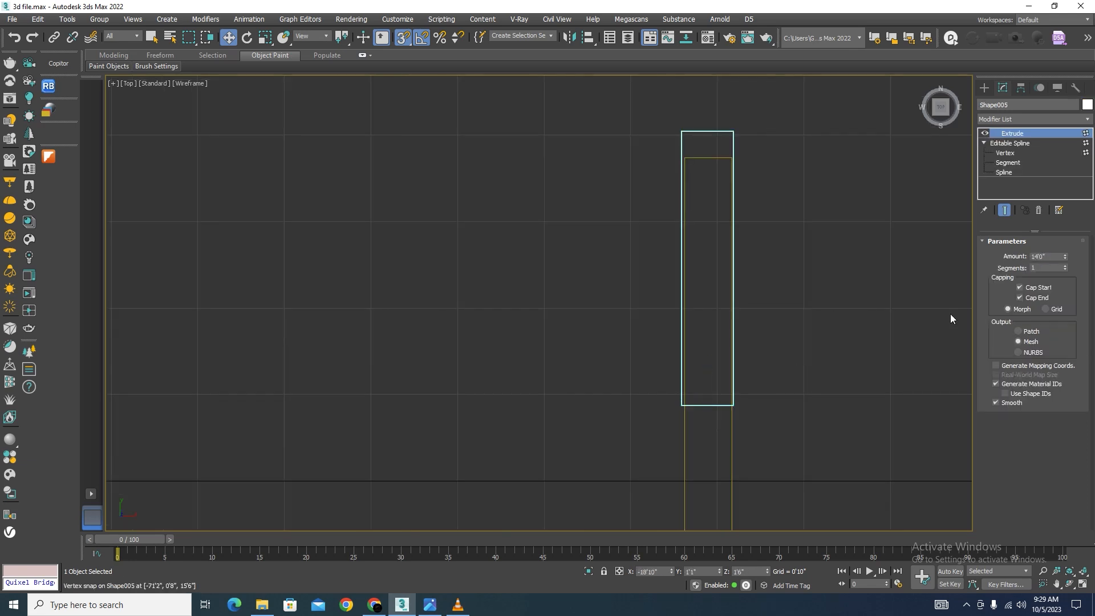
click(1004, 172)
drag(833, 251, 496, 279)
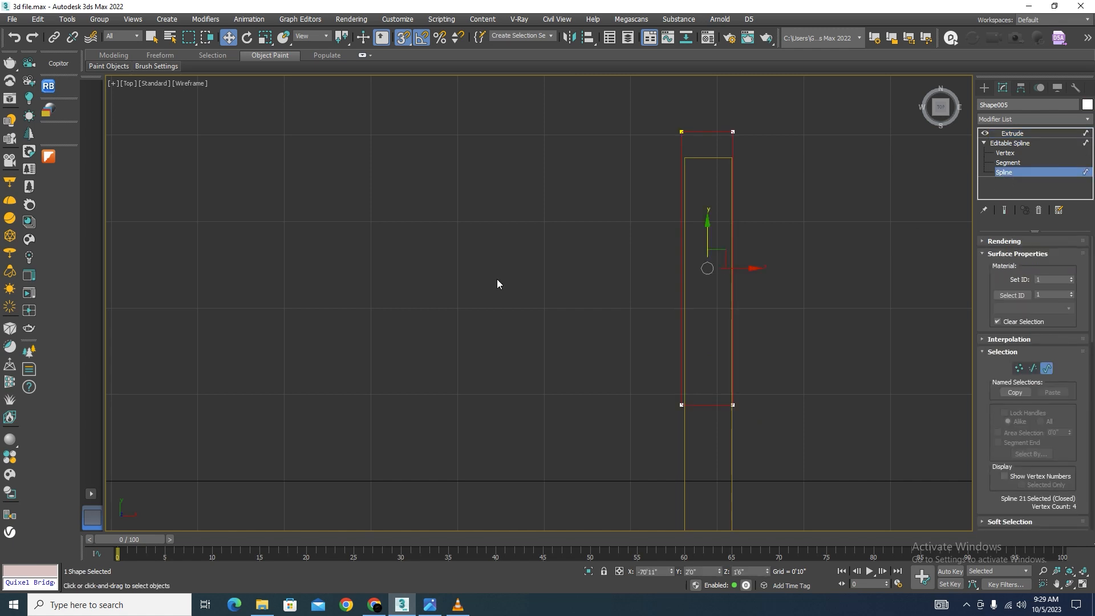
key(Delete)
scroll(586, 246, down, 5)
middle_drag(633, 126, 634, 254)
scroll(608, 196, up, 3)
drag(655, 228, 531, 342)
key(Delete)
scroll(531, 343, down, 2)
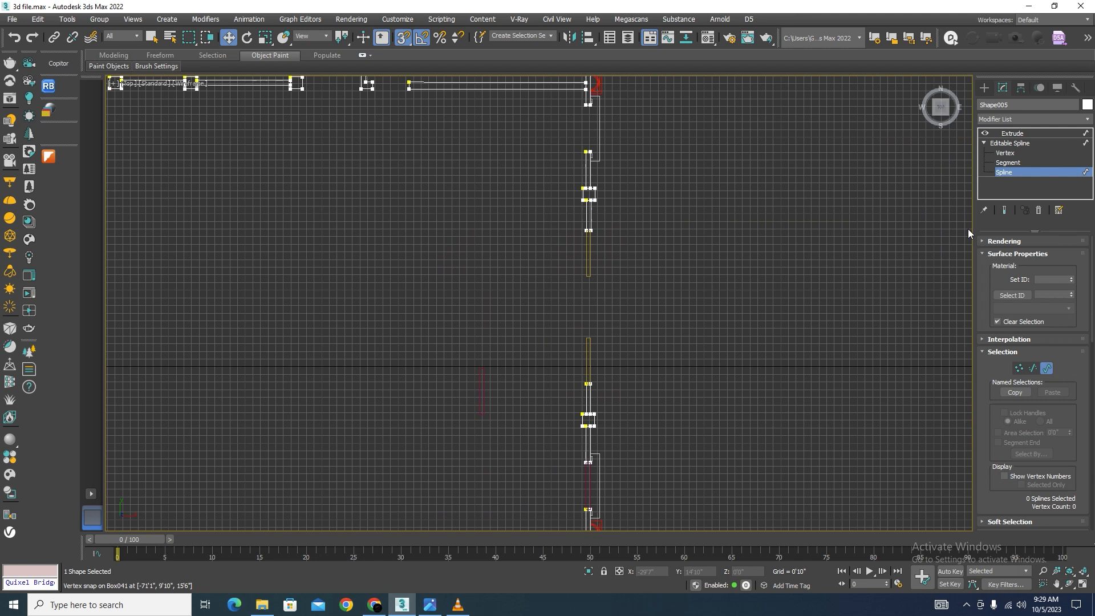
click(1004, 172)
Copy the lower 5'0" box up the wall line and set the copy's length to 0'9"
scroll(590, 359, up, 5)
click(600, 370)
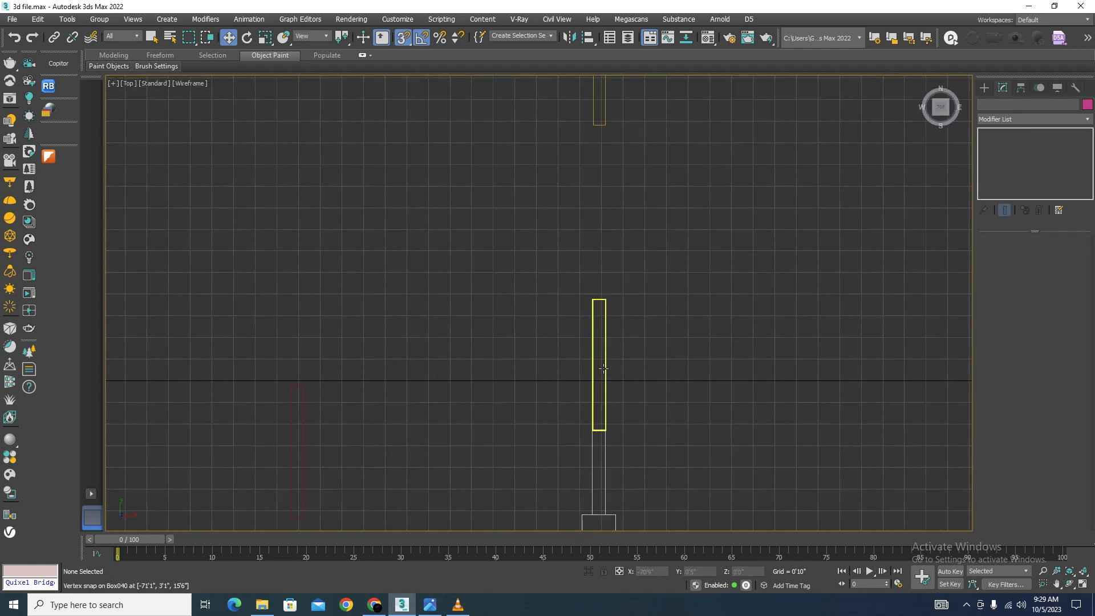
mouse_move(601, 349)
shift+mouse_down()
mouse_move(631, 242)
mouse_move(643, 242)
shift+mouse_up()
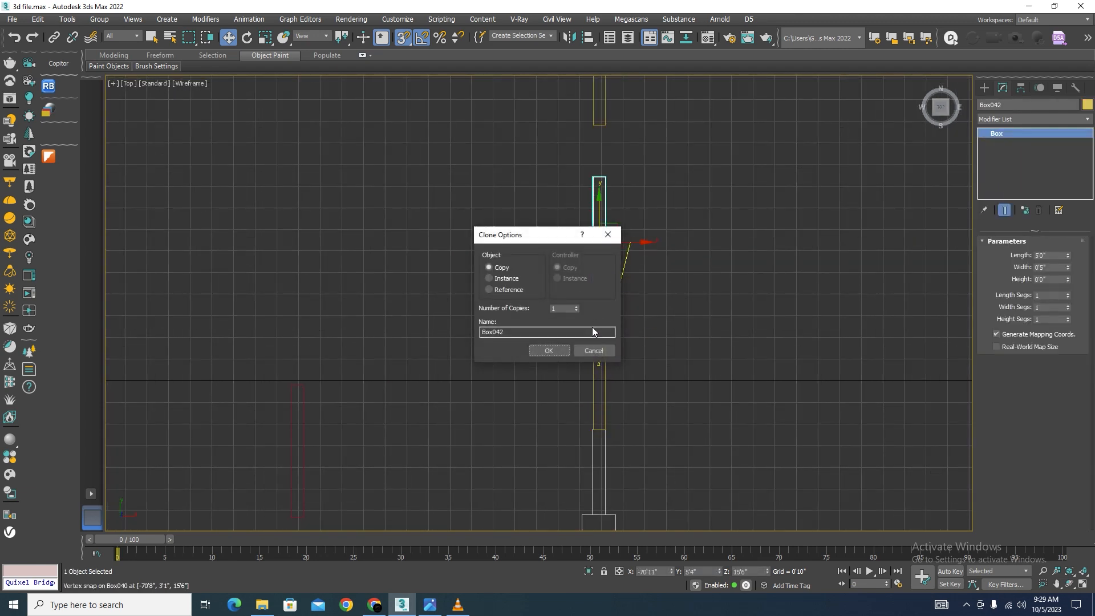
click(549, 350)
drag(1048, 256, 1004, 255)
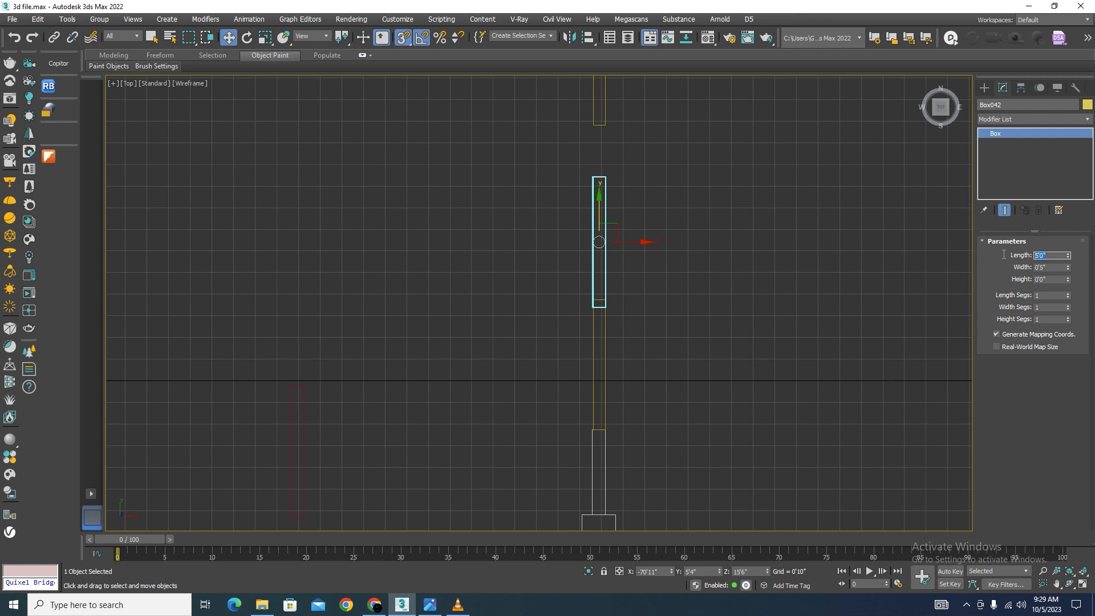
text(9)
key(Return)
Snap the 9" box to the free end of the lower 5'0" box and place a copy at the upper box's end
scroll(604, 216, up, 3)
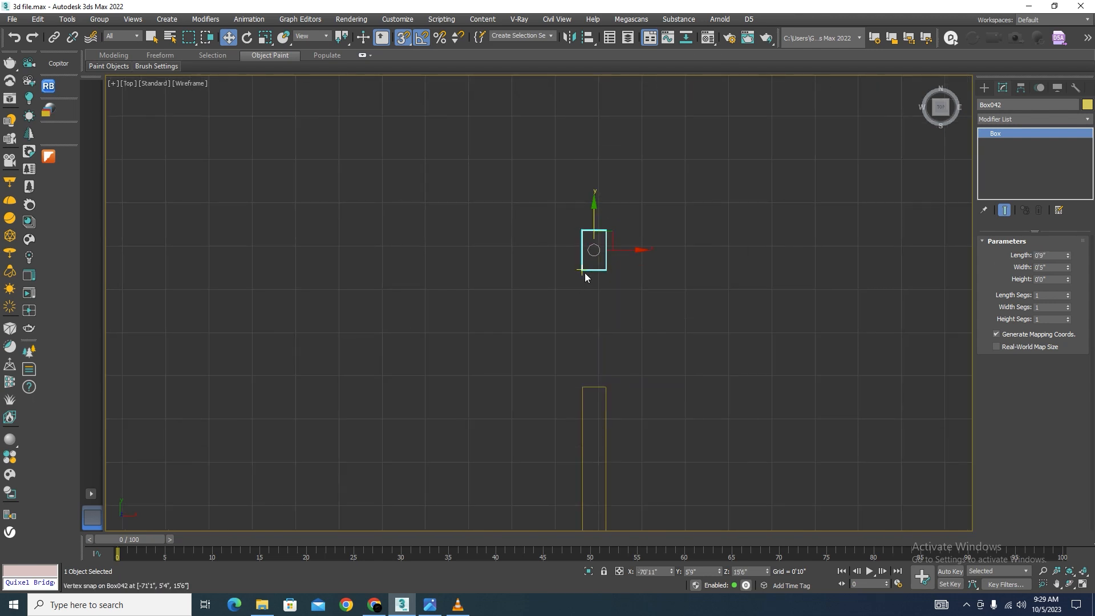
mouse_move(583, 275)
mouse_down()
mouse_move(575, 382)
mouse_move(673, 248)
mouse_move(632, 183)
mouse_up()
scroll(633, 384, down, 3)
click(544, 351)
scroll(607, 229, up, 3)
Draw a temporary box across the gap between the two 9" boxes to check its length, and discard it
click(984, 88)
click(1004, 163)
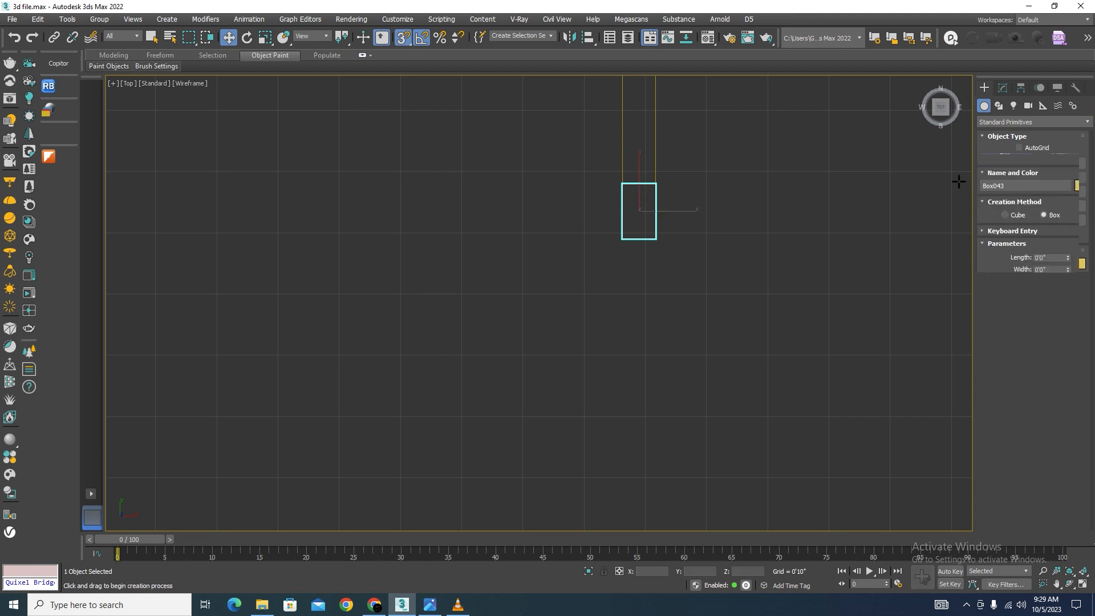
scroll(699, 125, down, 5)
scroll(676, 218, up, 3)
mouse_move(669, 138)
mouse_down()
mouse_move(686, 227)
mouse_move(690, 391)
mouse_up()
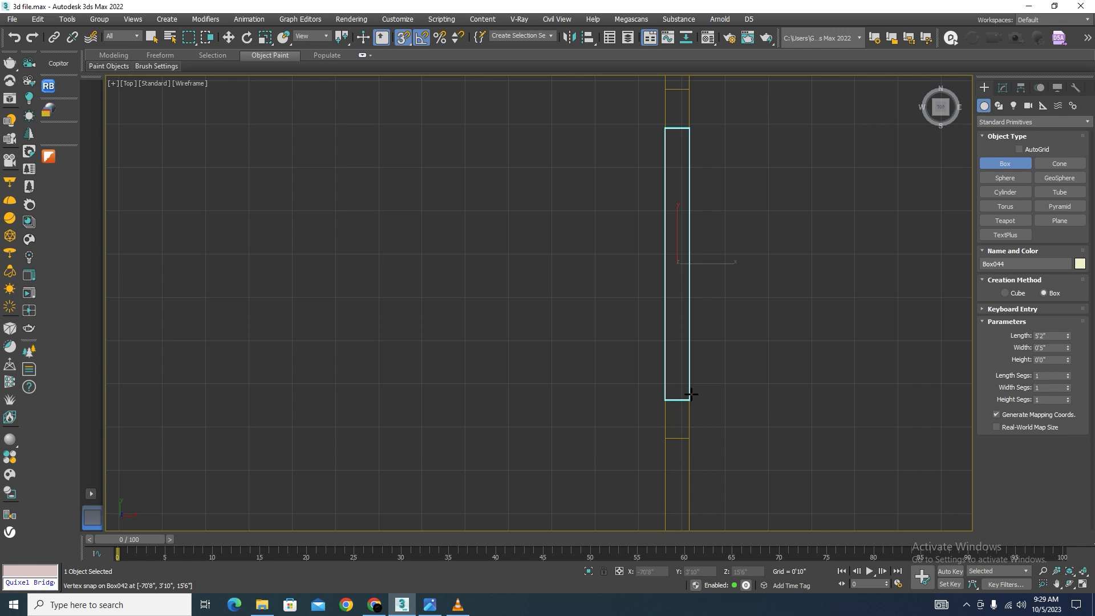
right_click(691, 392)
key(w)
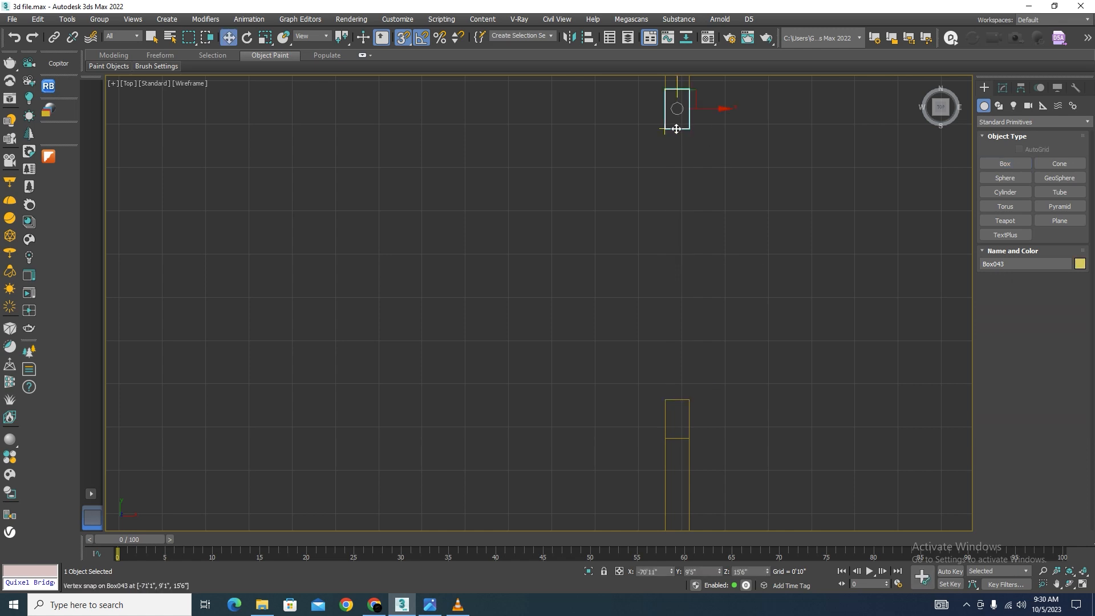
Set the upper 9" box's length to 0'10" and snap it against the end of the upper 5'0" box
click(1003, 86)
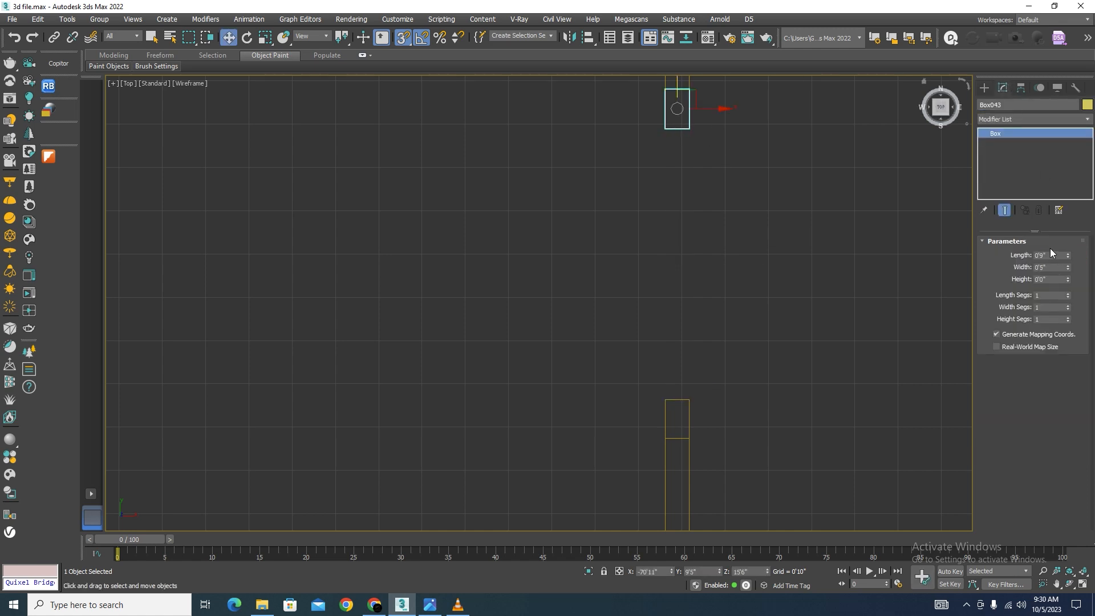
double_click(1048, 255)
text(10)
scroll(756, 247, down, 3)
scroll(700, 147, up, 3)
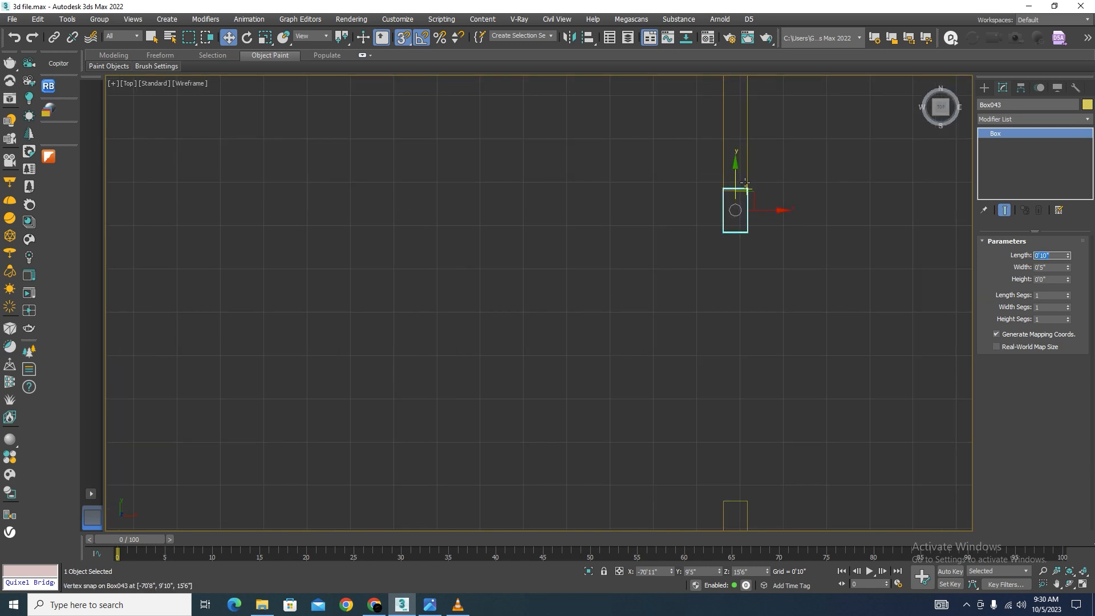
mouse_move(736, 174)
mouse_down()
mouse_move(738, 200)
mouse_move(719, 198)
mouse_move(719, 161)
mouse_up()
scroll(732, 228, up, 3)
scroll(747, 113, down, 4)
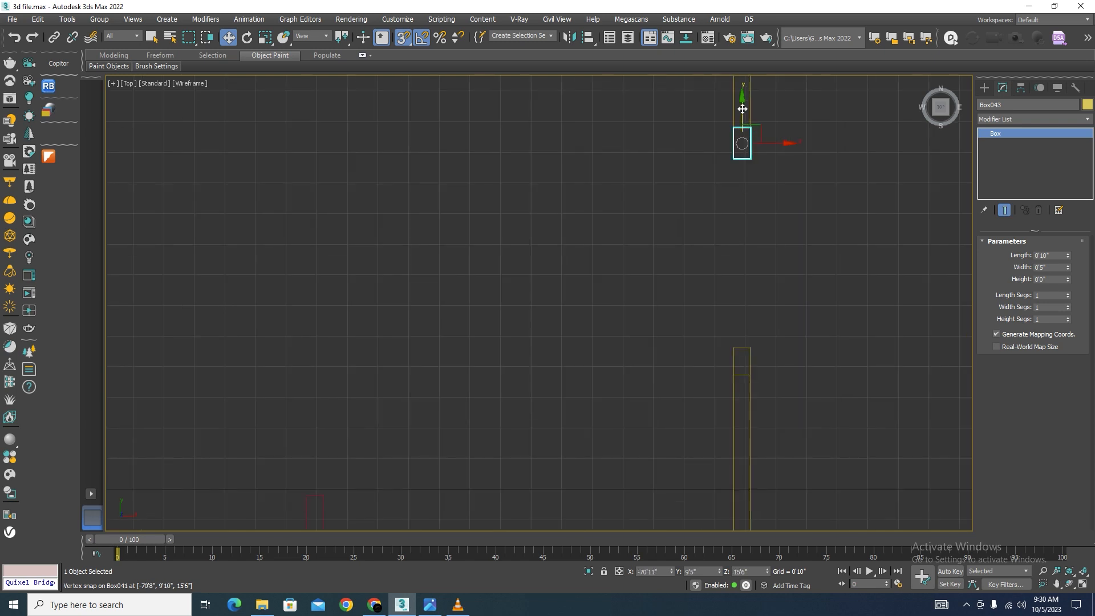
Replace the lower 9" box with a copy of the 10" box, snapped to the end of the lower 5'0" box
shift+drag(742, 109, 777, 248)
click(557, 349)
scroll(744, 360, up, 3)
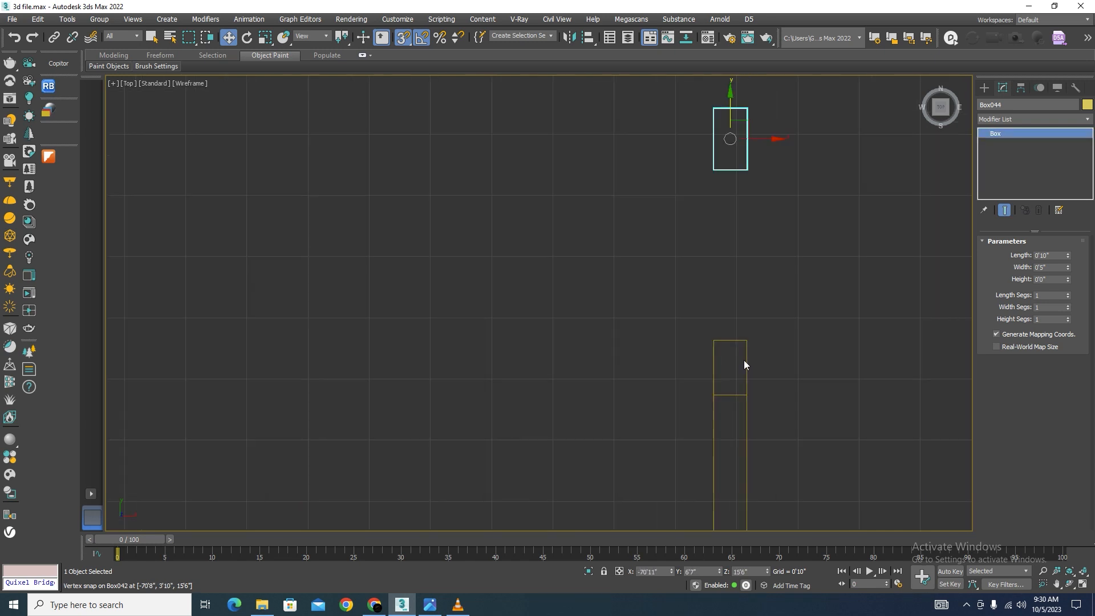
click(744, 365)
key(Delete)
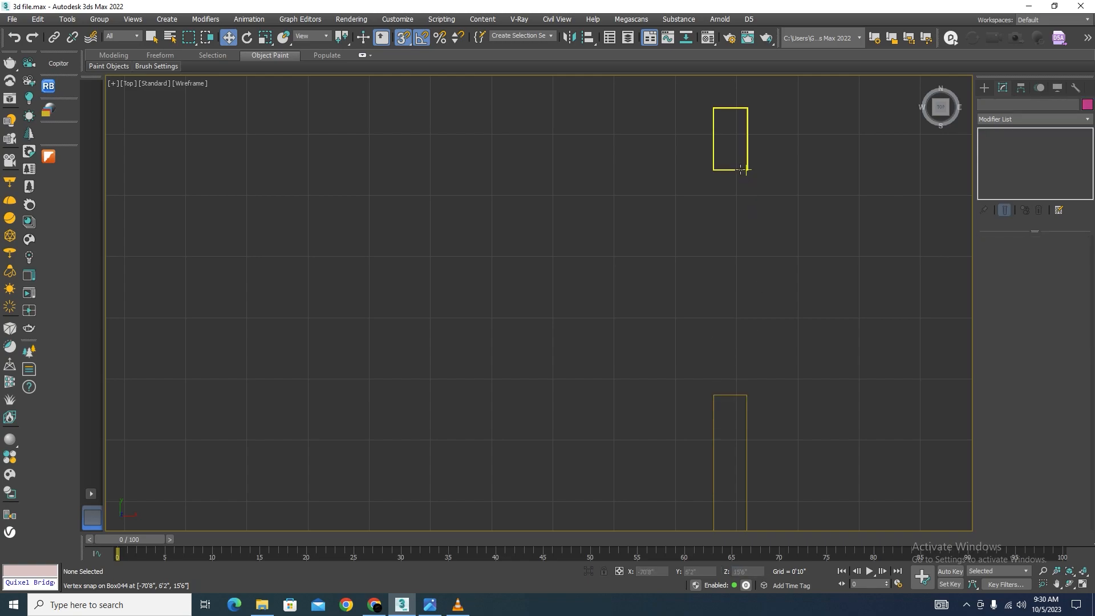
click(741, 169)
drag(732, 137, 748, 374)
scroll(710, 259, down, 6)
Select both 10" boxes in an orbited view and lower them to the base of the walls
alt+middle_drag(822, 350, 750, 308)
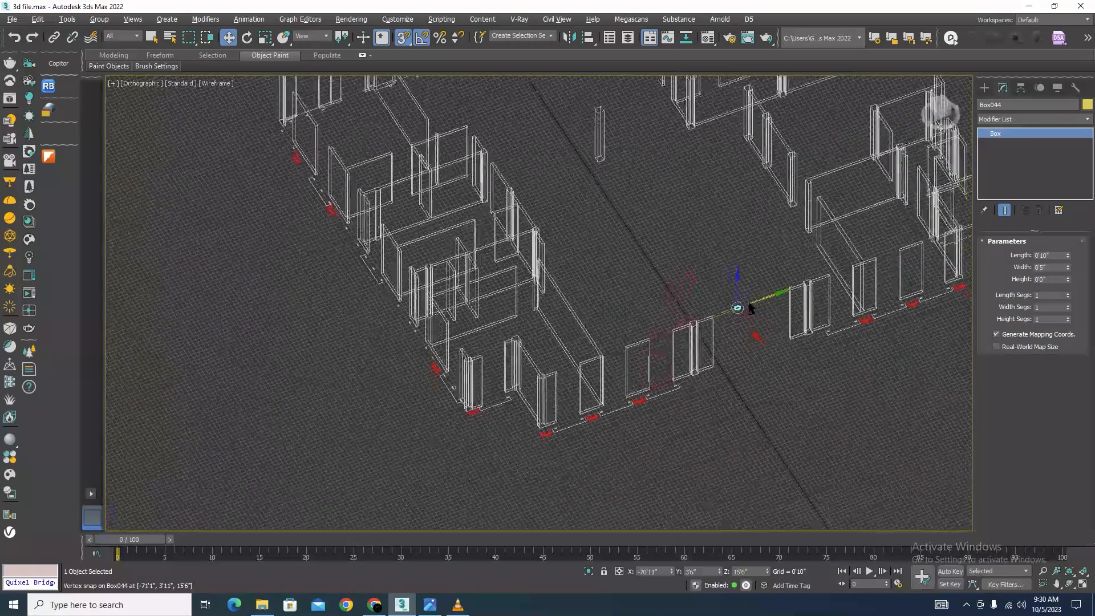
scroll(750, 308, up, 6)
ctrl+click(779, 116)
scroll(751, 124, down, 5)
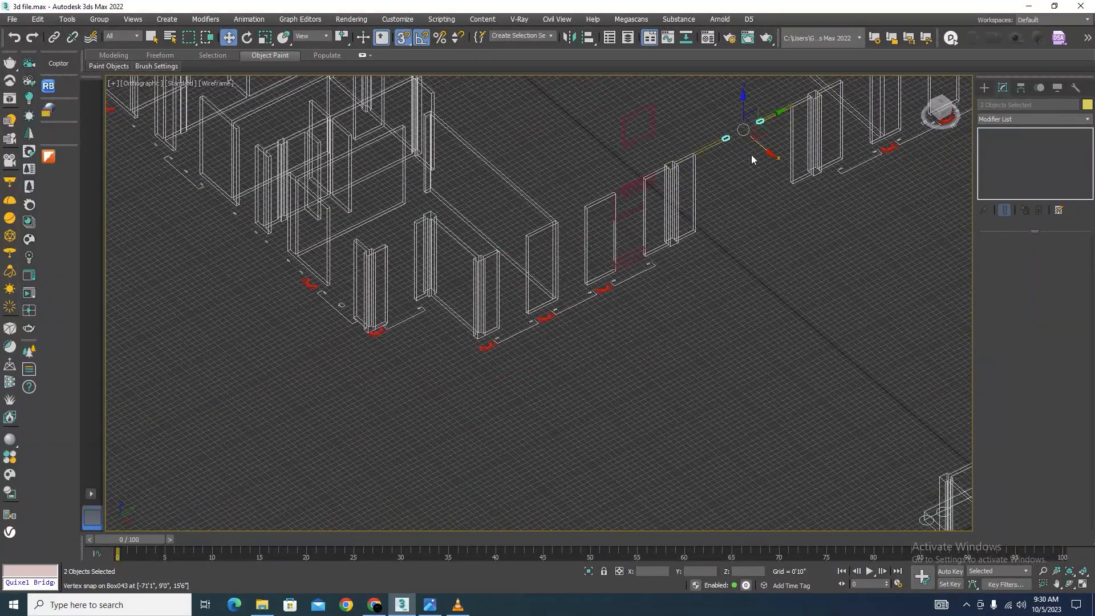
drag(741, 103, 792, 183)
click(771, 217)
Set the height of both 10" boxes to 14'0" to form the two front piers
scroll(764, 183, up, 6)
click(747, 281)
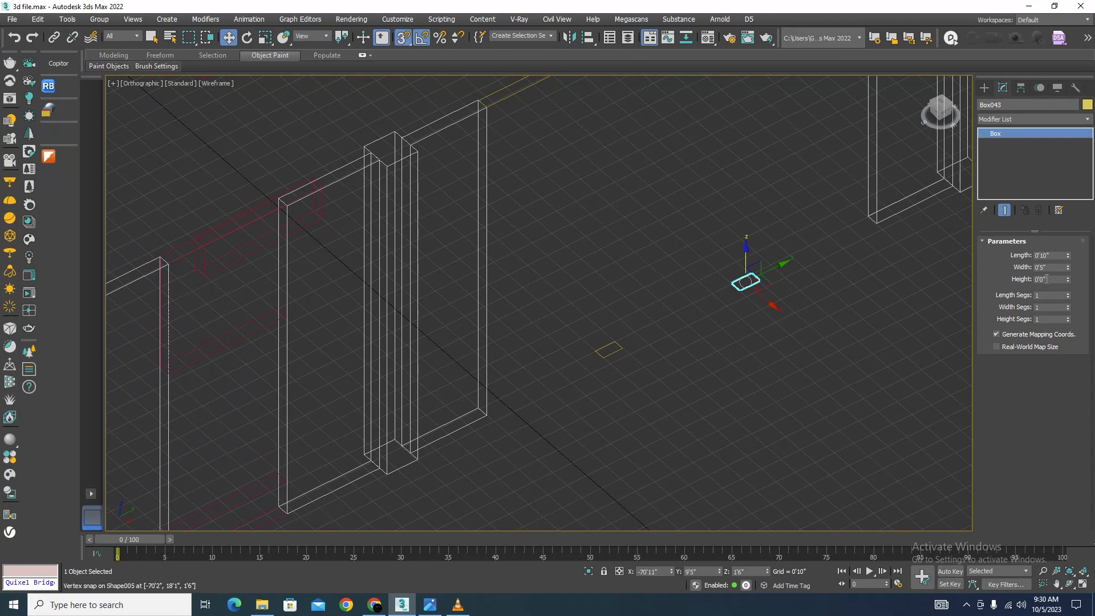
text(14')
key(Return)
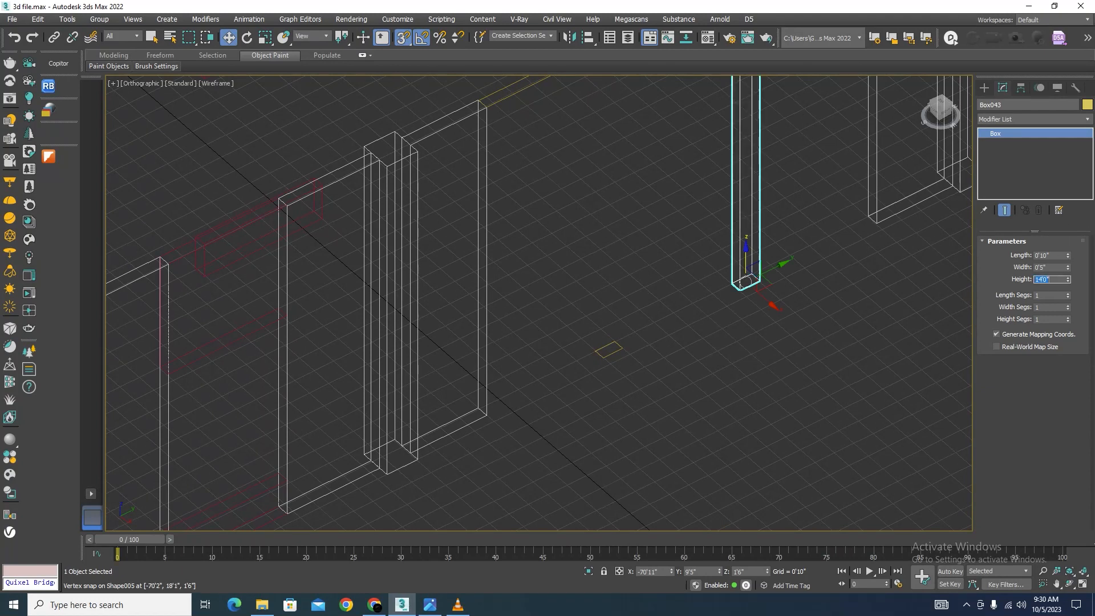
scroll(662, 308, down, 2)
click(629, 330)
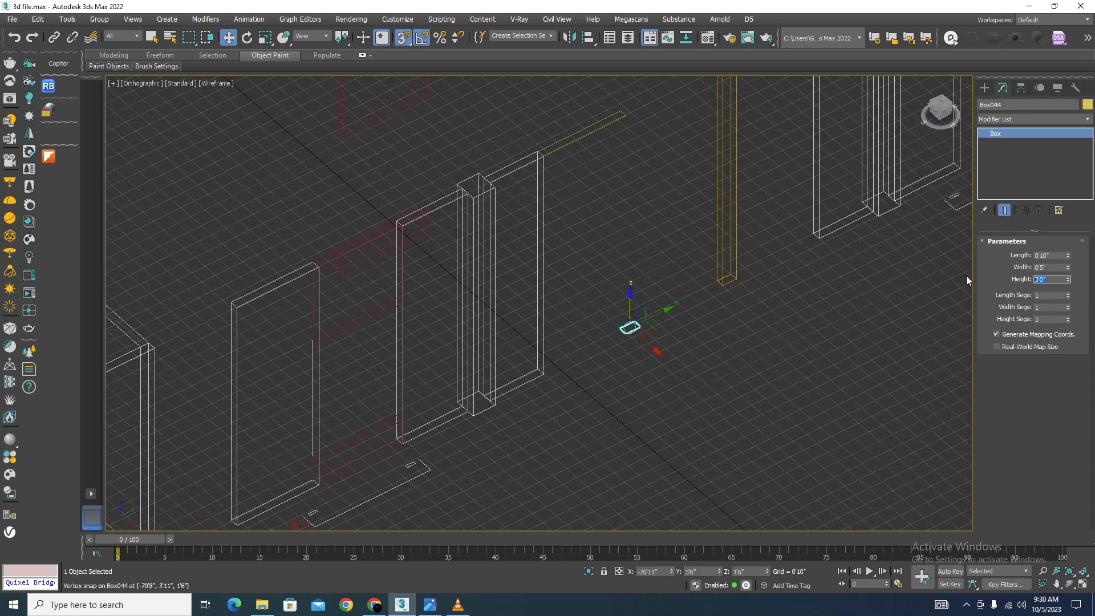
key(Return)
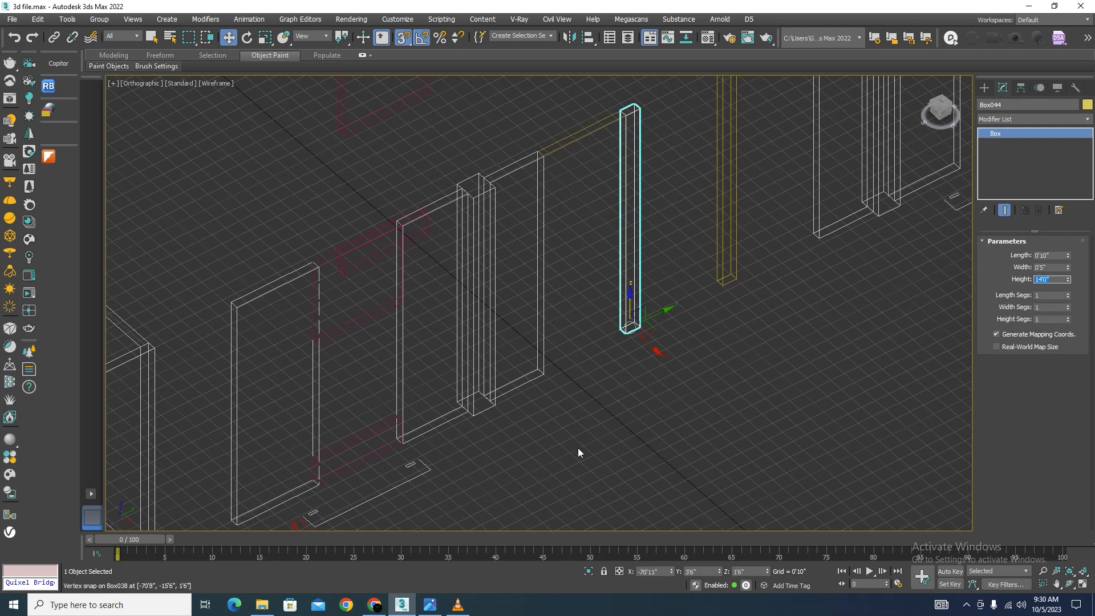
Delete the two 5'0" spacing boxes at the top of the column wall sections
scroll(599, 433, down, 4)
click(794, 369)
click(607, 317)
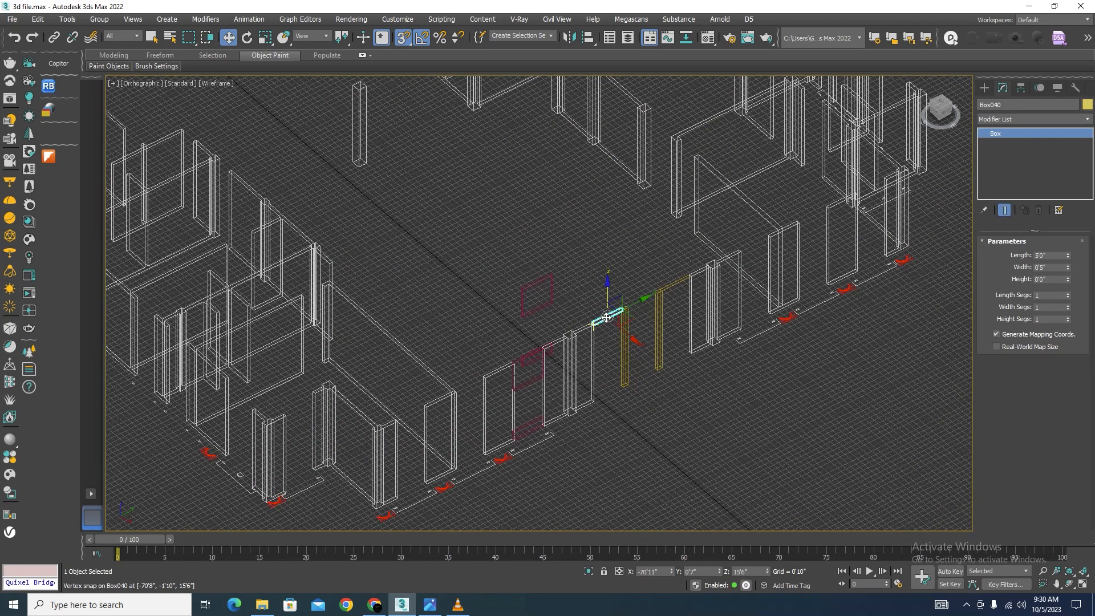
key(Delete)
click(673, 284)
key(Delete)
scroll(594, 403, up, 4)
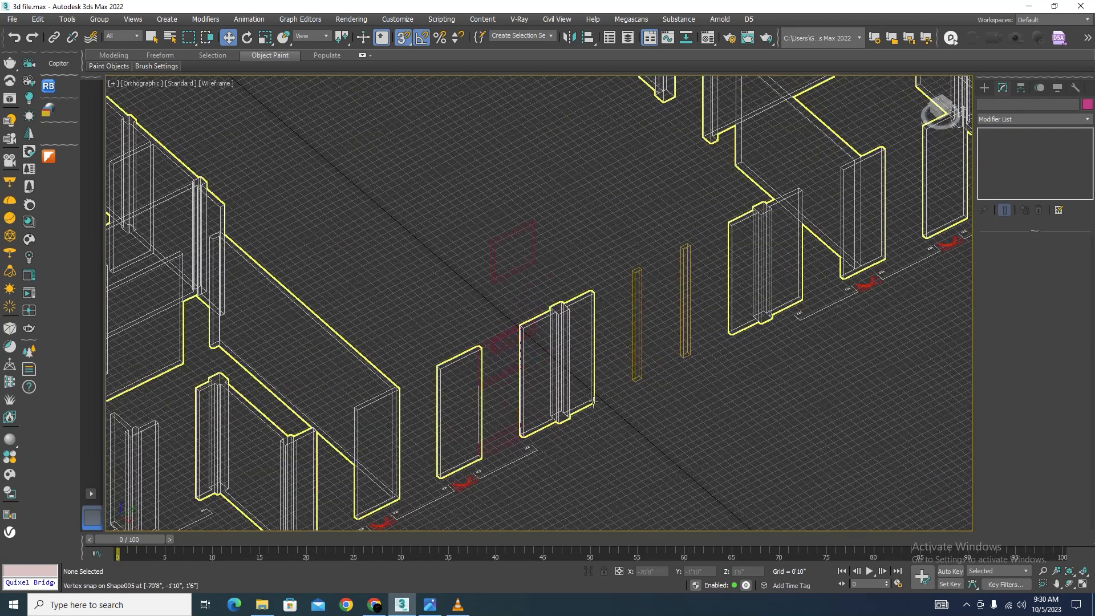
In shaded display, move the spare sill and lintel piece into the opening between the lower column wall section and the nearest new pier
key(F3)
click(478, 182)
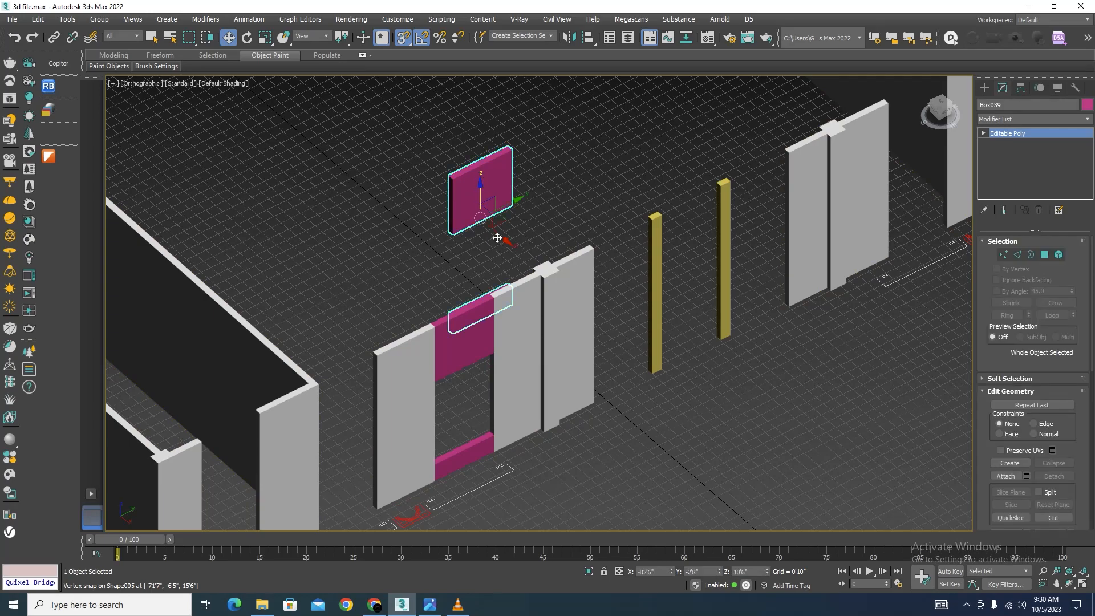
drag(497, 235, 615, 398)
scroll(615, 397, up, 4)
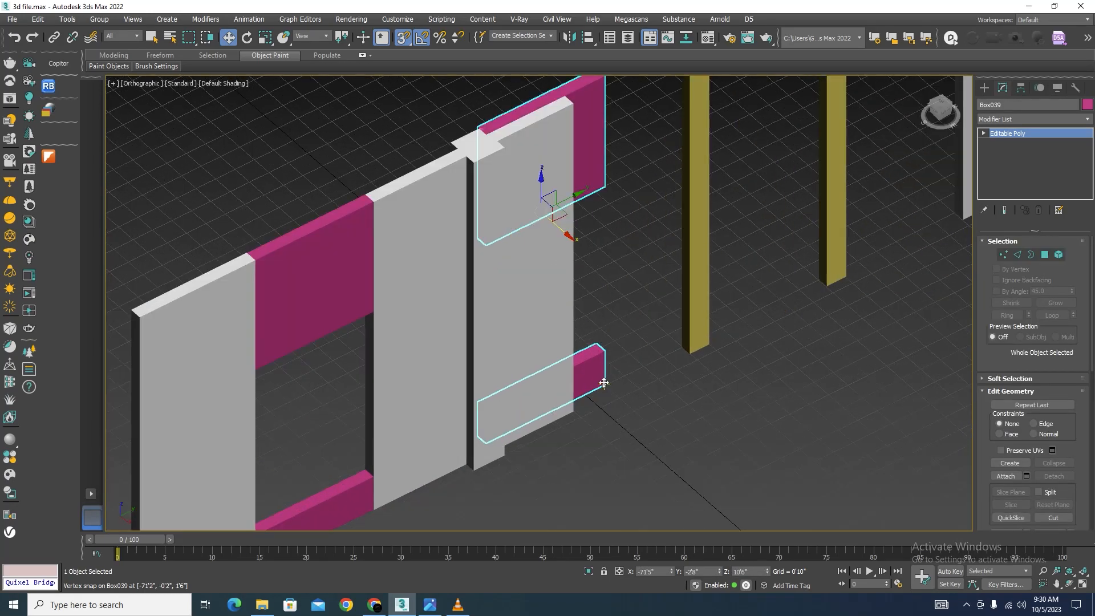
scroll(675, 386, down, 5)
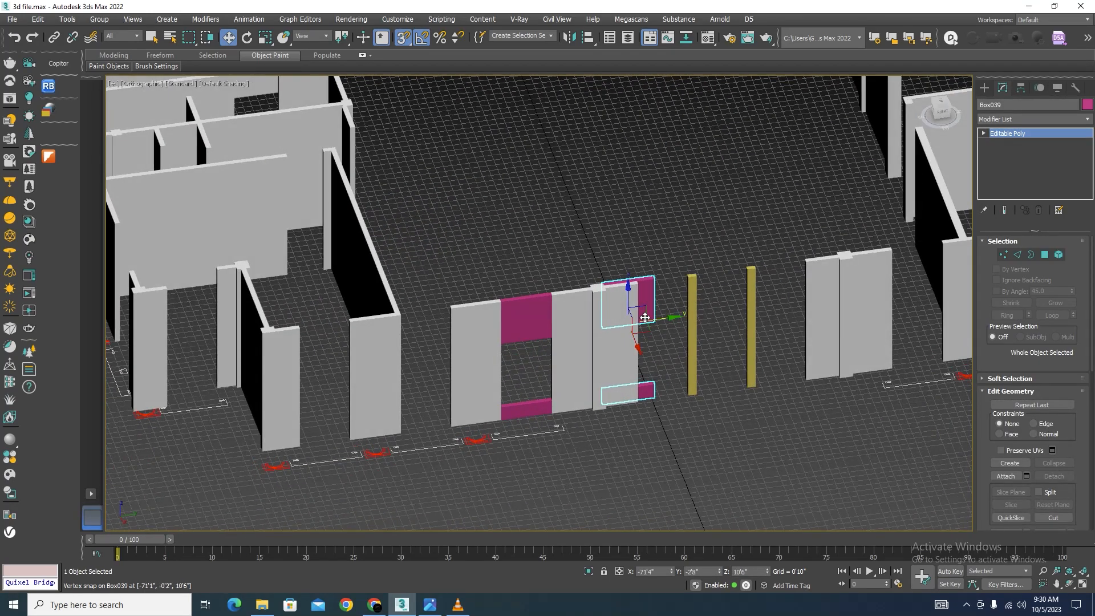
drag(670, 317, 596, 442)
scroll(650, 393, up, 5)
alt+middle_drag(596, 443, 709, 335)
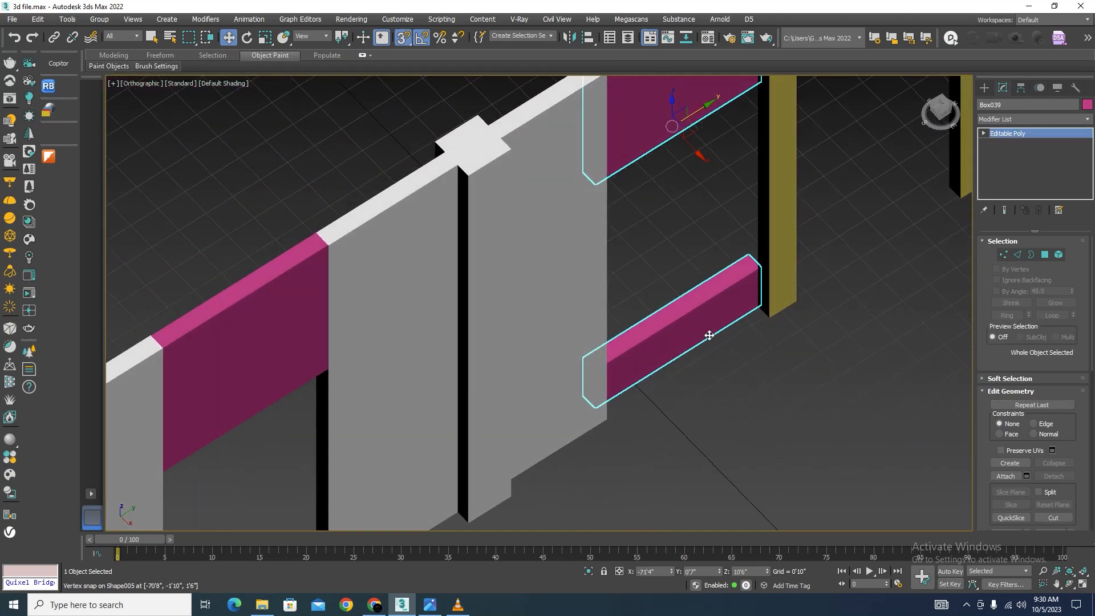
In the top view, snap the sill and lintel piece's corner to the wall end so it lines up with the wall
key(t)
scroll(615, 295, up, 10)
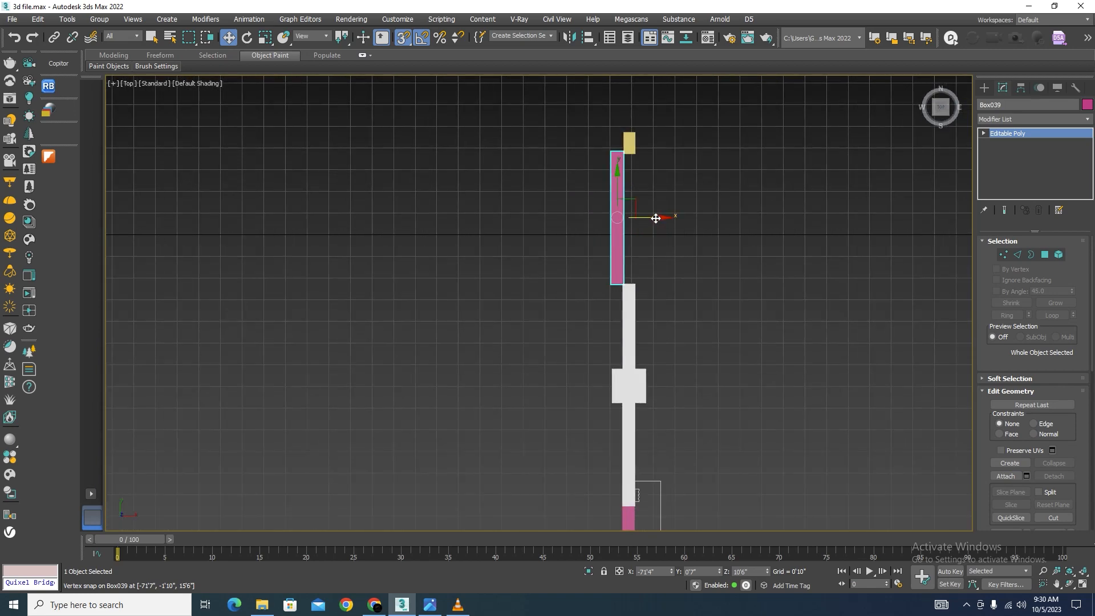
drag(656, 219, 593, 218)
scroll(562, 285, up, 2)
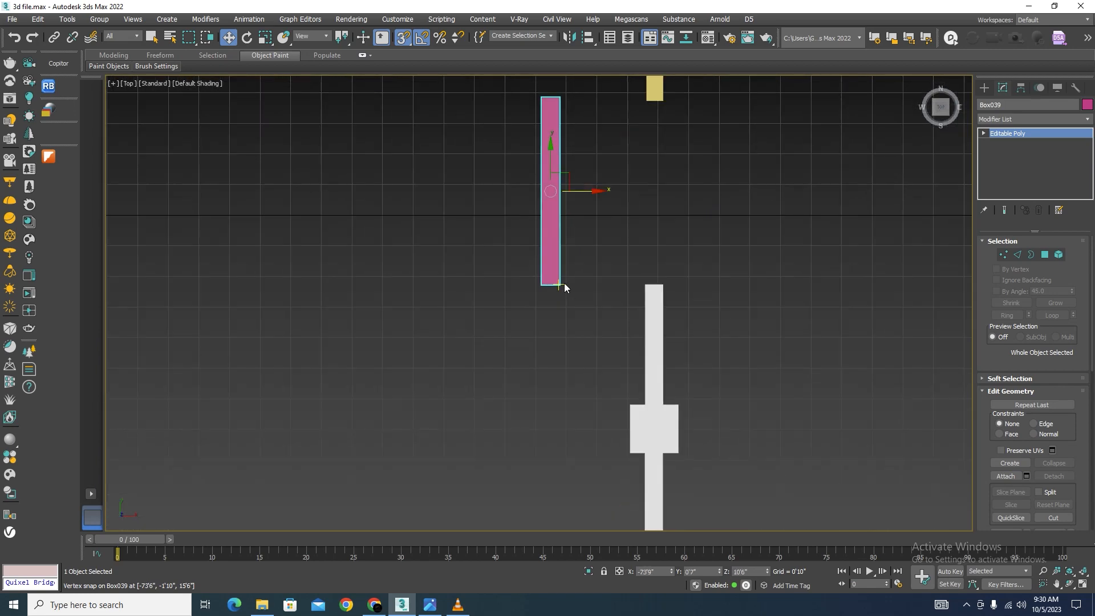
drag(558, 284, 665, 283)
scroll(662, 285, down, 5)
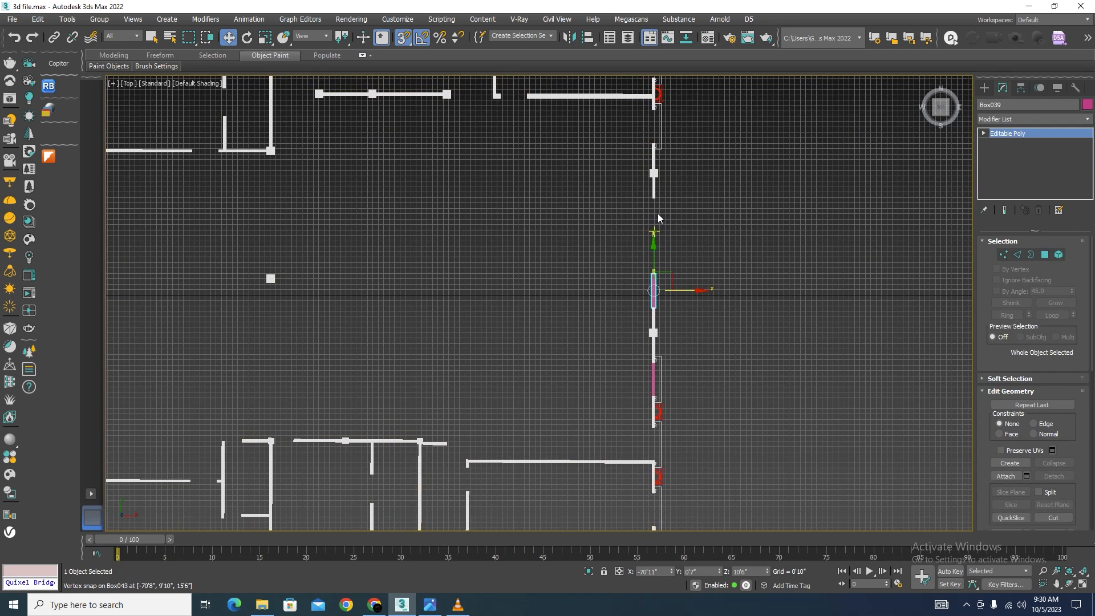
Copy the sill and lintel piece into the opening between the upper new pier and the upper column wall section, snapped to the pier
scroll(652, 287, up, 4)
shift+drag(653, 351, 718, 161)
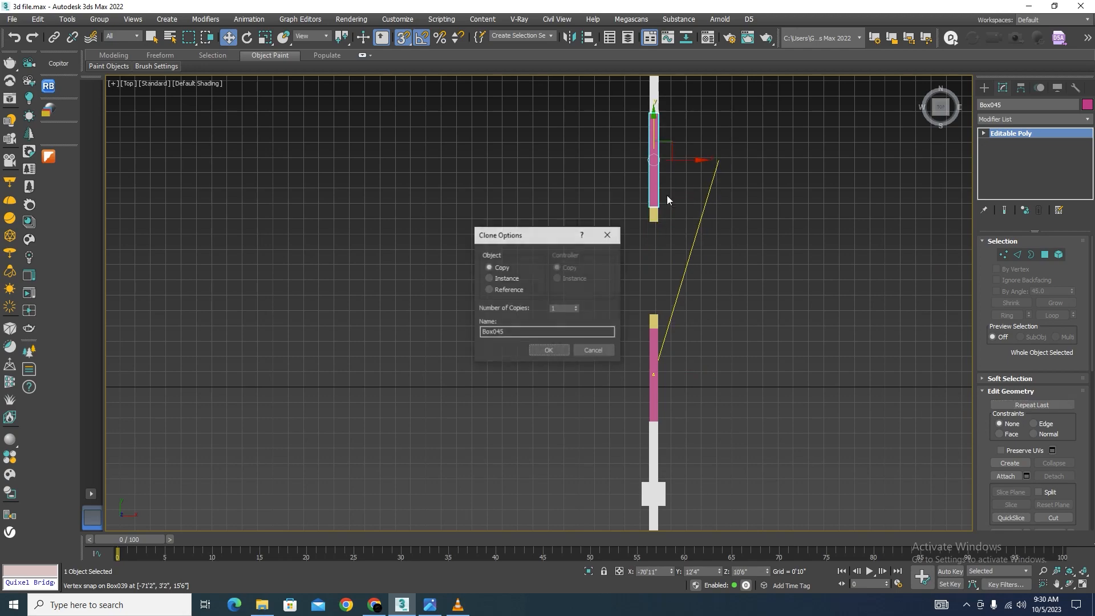
click(548, 351)
scroll(655, 220, up, 5)
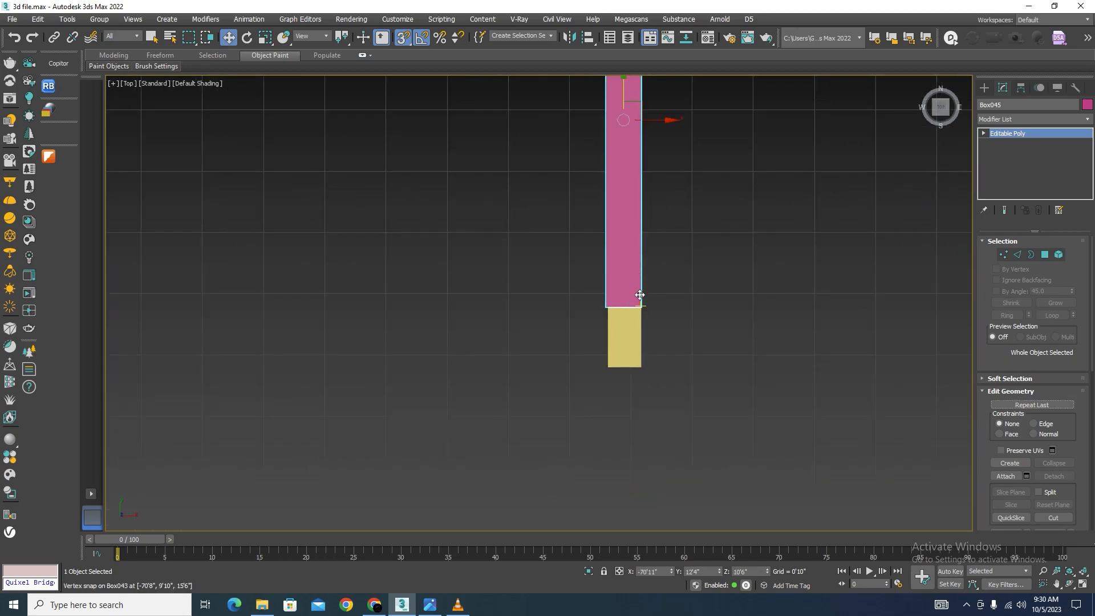
mouse_move(640, 295)
mouse_down()
mouse_move(648, 237)
mouse_move(642, 301)
mouse_up()
scroll(642, 302, down, 10)
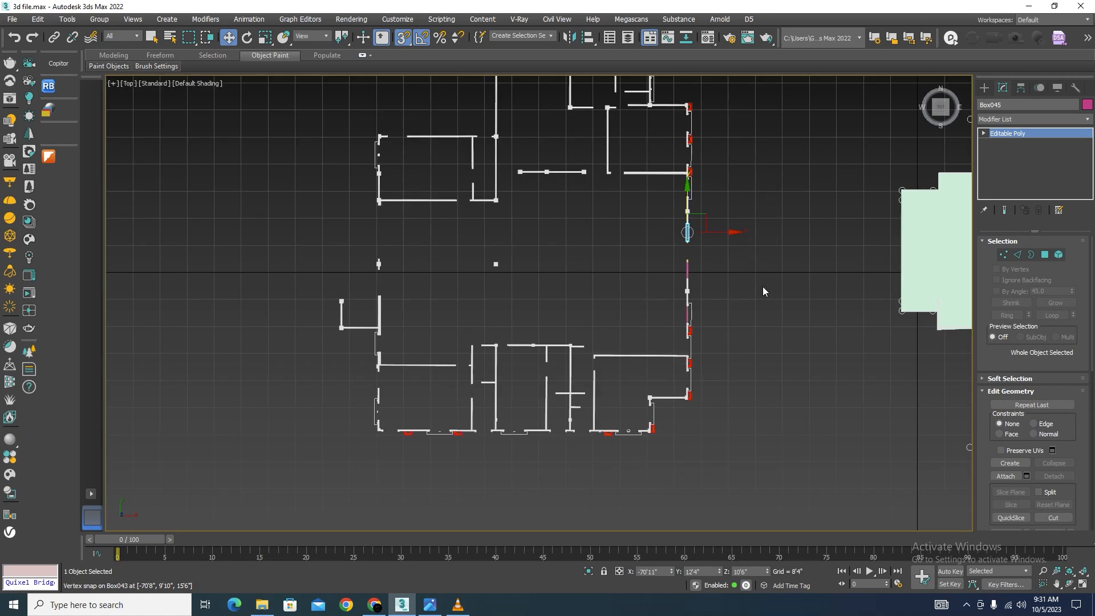
In an angled 3D view, copy the sill and lintel piece into the middle opening and snap its corner to the lower pier
alt+middle_drag(762, 289, 683, 231)
scroll(683, 231, up, 8)
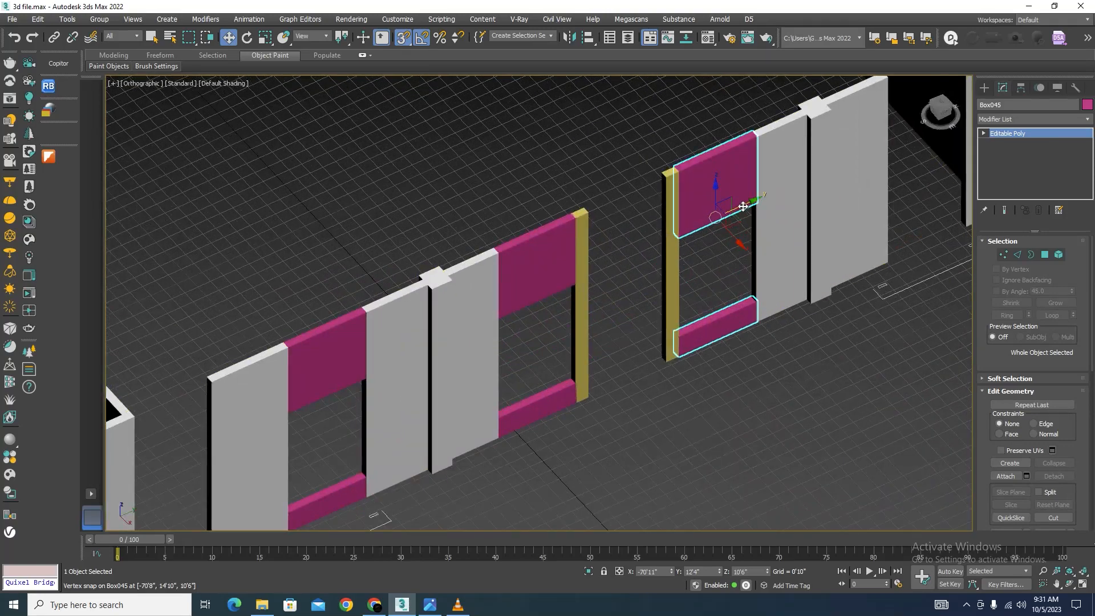
shift+drag(713, 219, 671, 237)
click(548, 350)
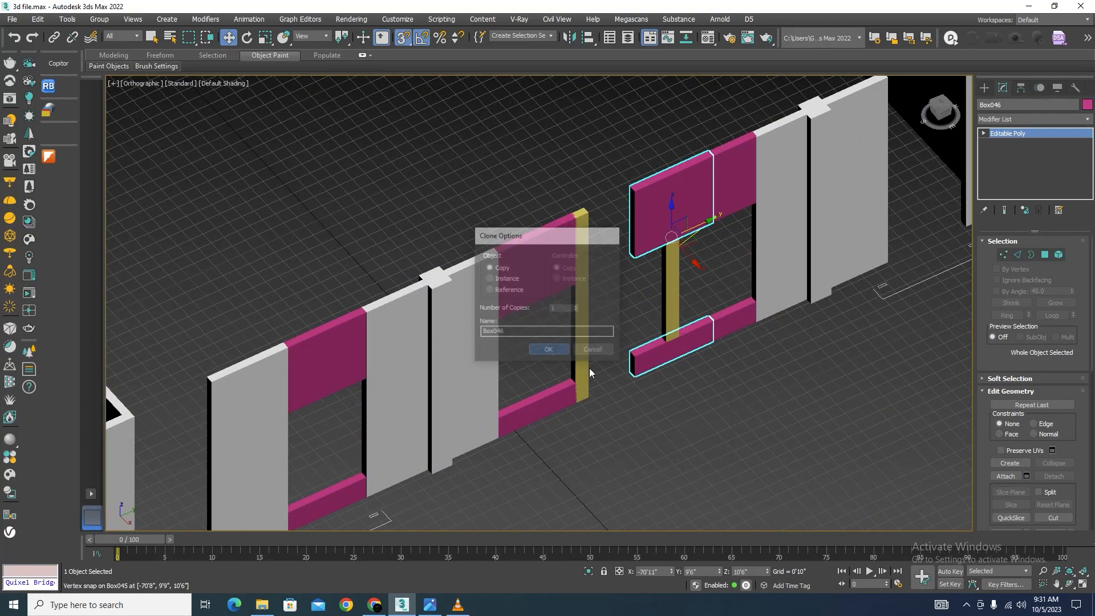
scroll(548, 351, up, 5)
drag(700, 349, 576, 404)
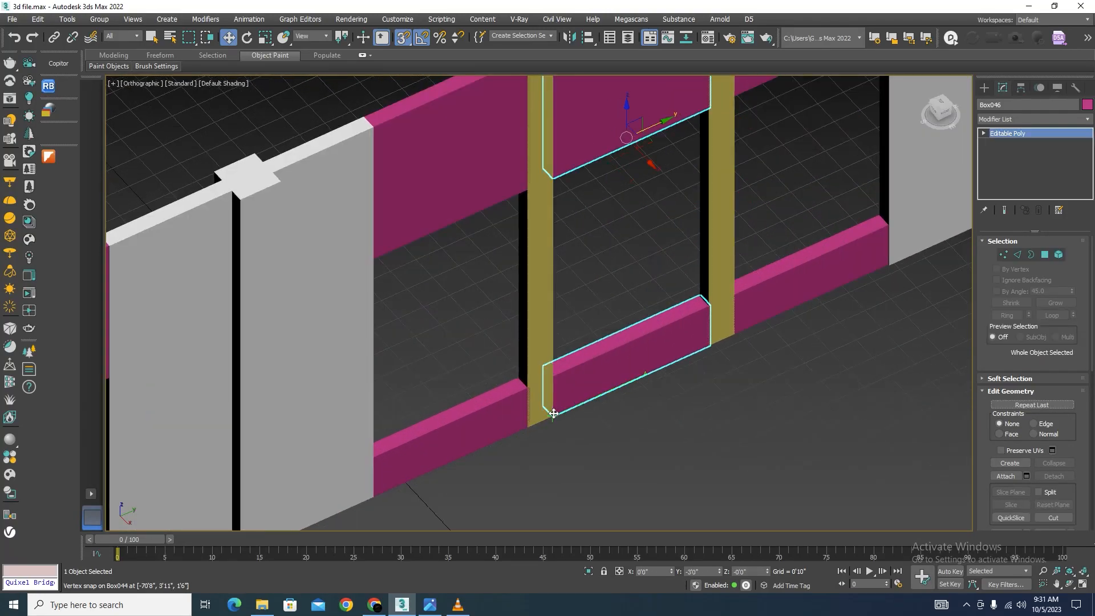
scroll(753, 362, down, 5)
In the top view, snap the pier-side end vertices of the lowest of the three sill and lintel pieces to the lower pier
click(753, 362)
click(640, 226)
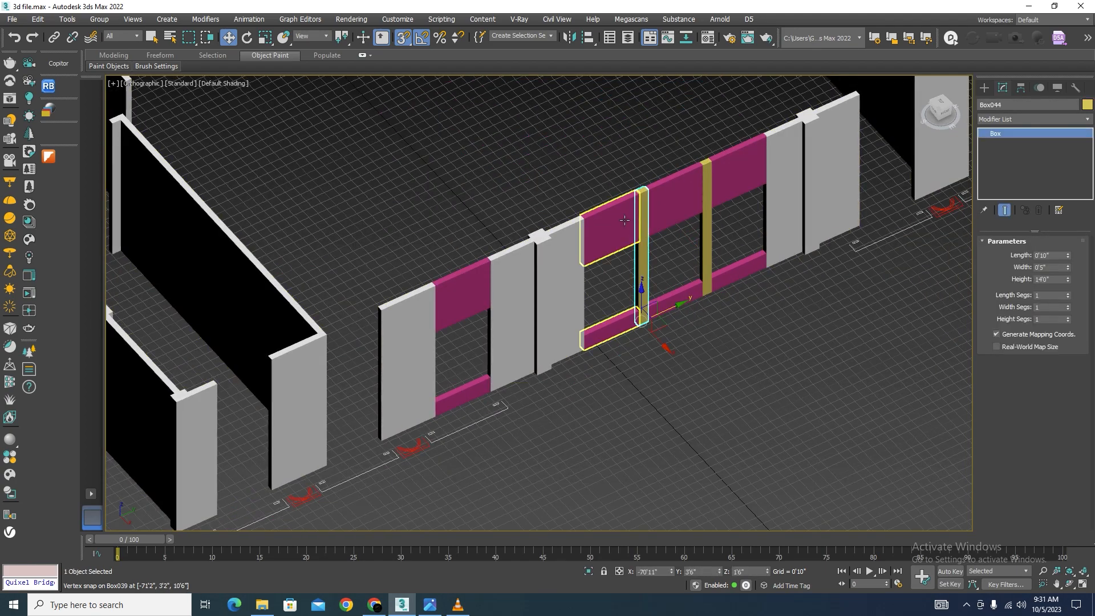
click(624, 221)
key(t)
scroll(740, 285, up, 3)
scroll(602, 340, up, 9)
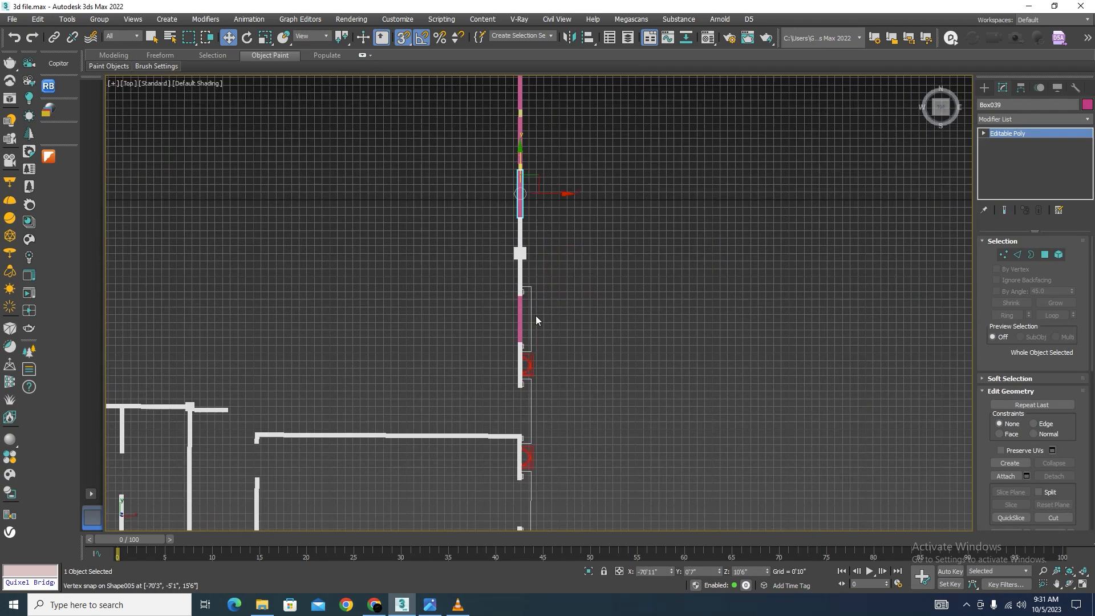
scroll(615, 257, down, 3)
scroll(613, 176, up, 5)
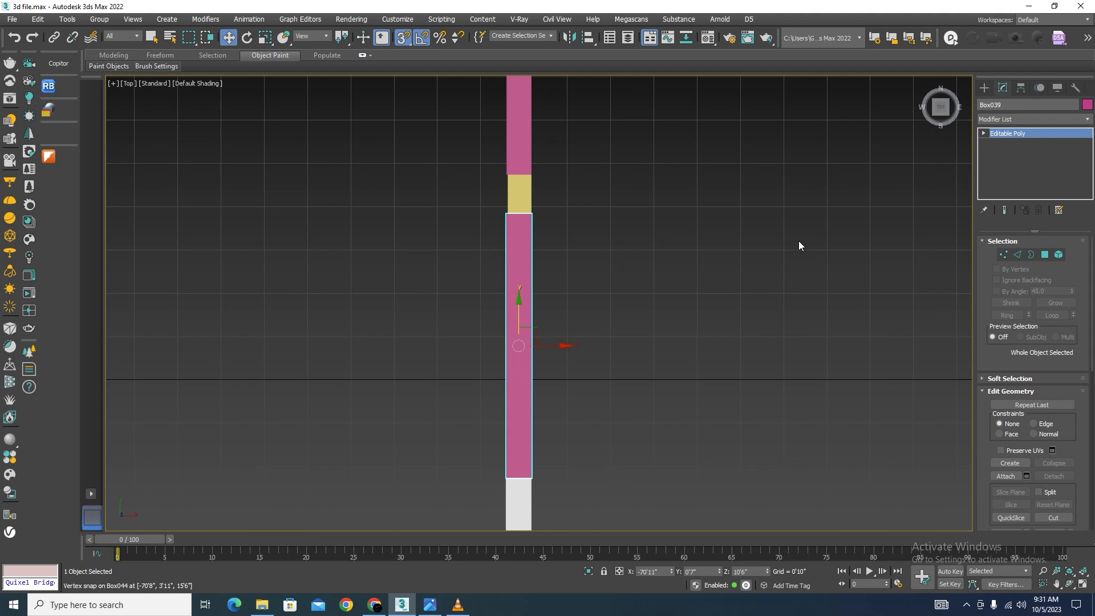
click(1003, 254)
drag(581, 188, 436, 258)
scroll(507, 202, up, 5)
drag(542, 204, 576, 247)
scroll(588, 283, down, 8)
scroll(595, 213, up, 3)
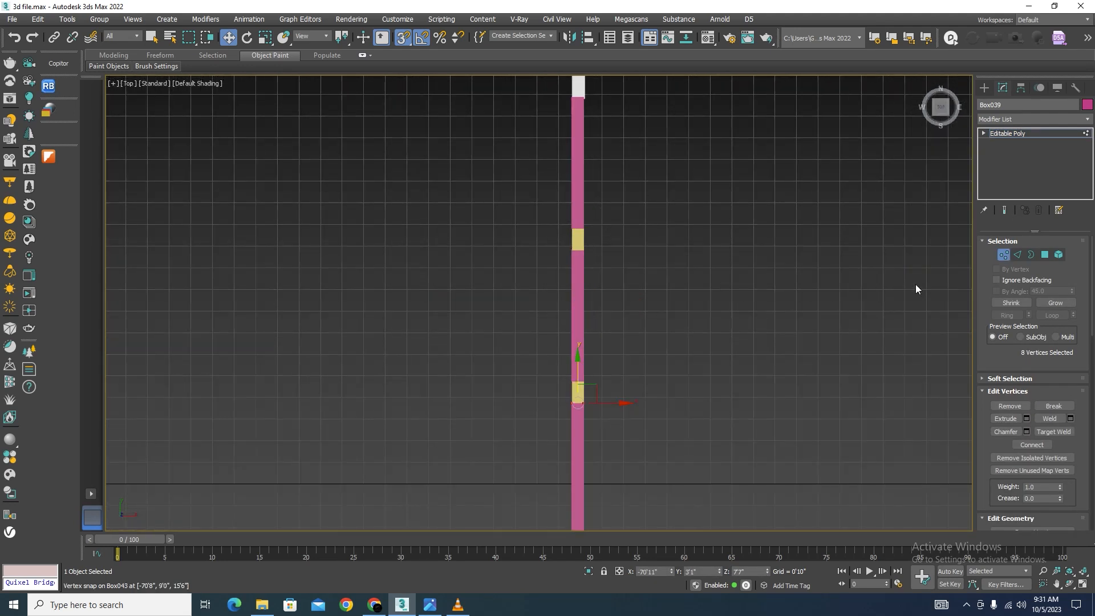
click(1003, 255)
Snap the upper end vertices of the middle sill and lintel piece to the edge of the upper pier
scroll(616, 319, up, 2)
click(600, 277)
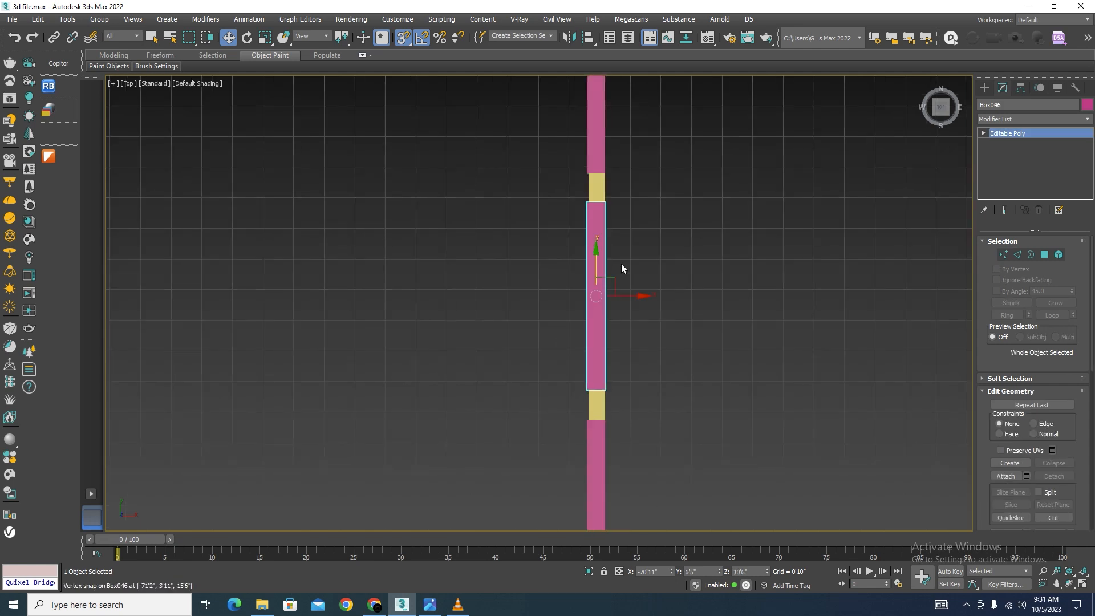
click(1002, 255)
drag(655, 182, 498, 255)
scroll(605, 209, up, 5)
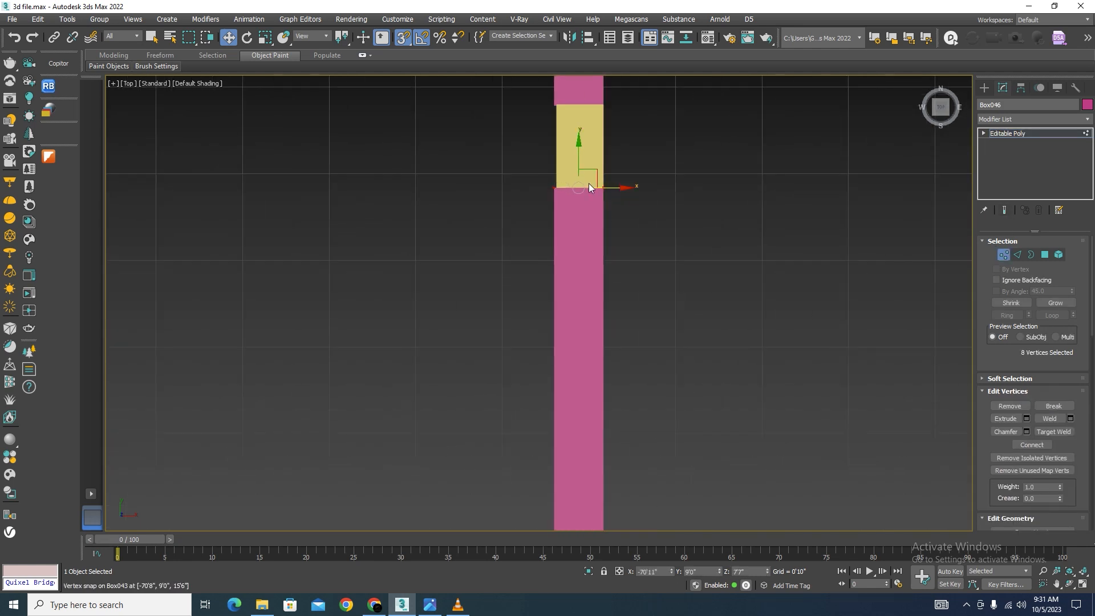
drag(580, 155, 604, 209)
scroll(603, 209, down, 5)
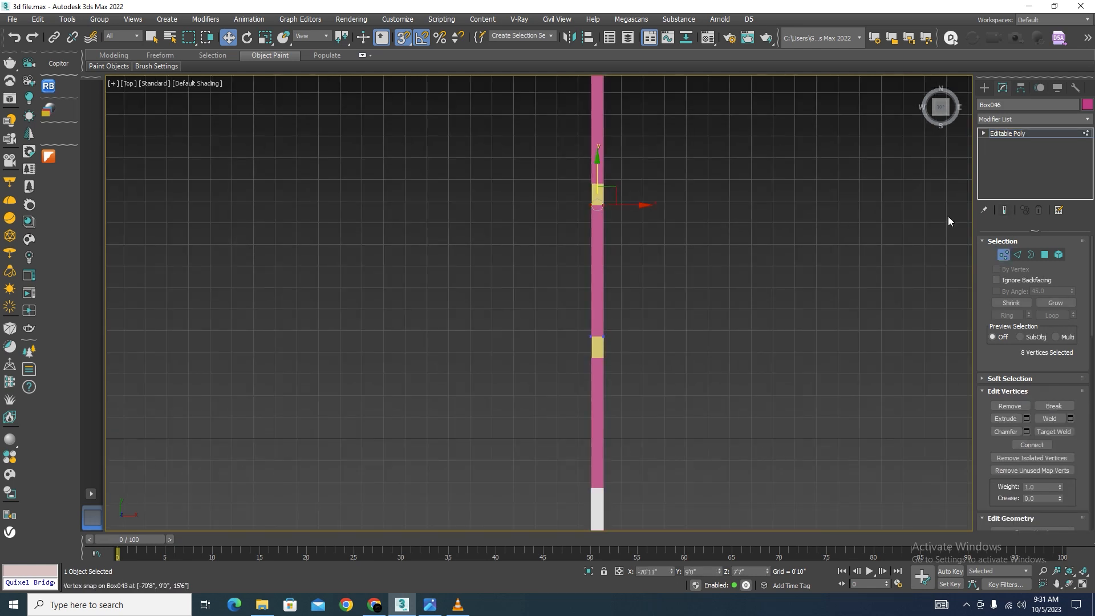
click(1003, 255)
Snap the upper end vertices of the topmost sill and lintel piece to the end of the column wall section
scroll(771, 271, down, 4)
scroll(672, 310, up, 5)
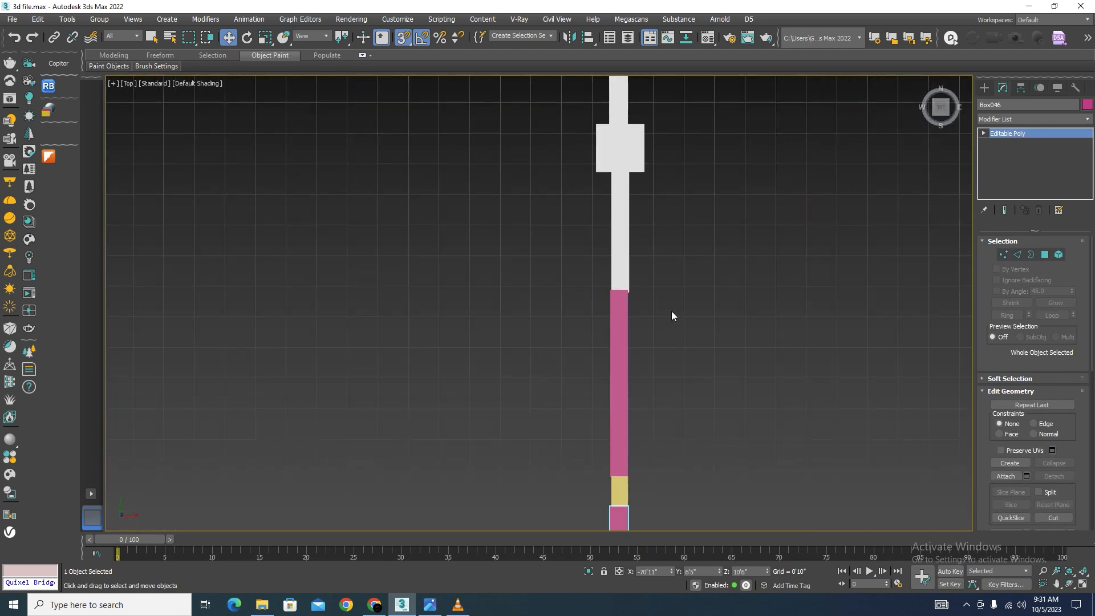
click(621, 353)
click(1004, 254)
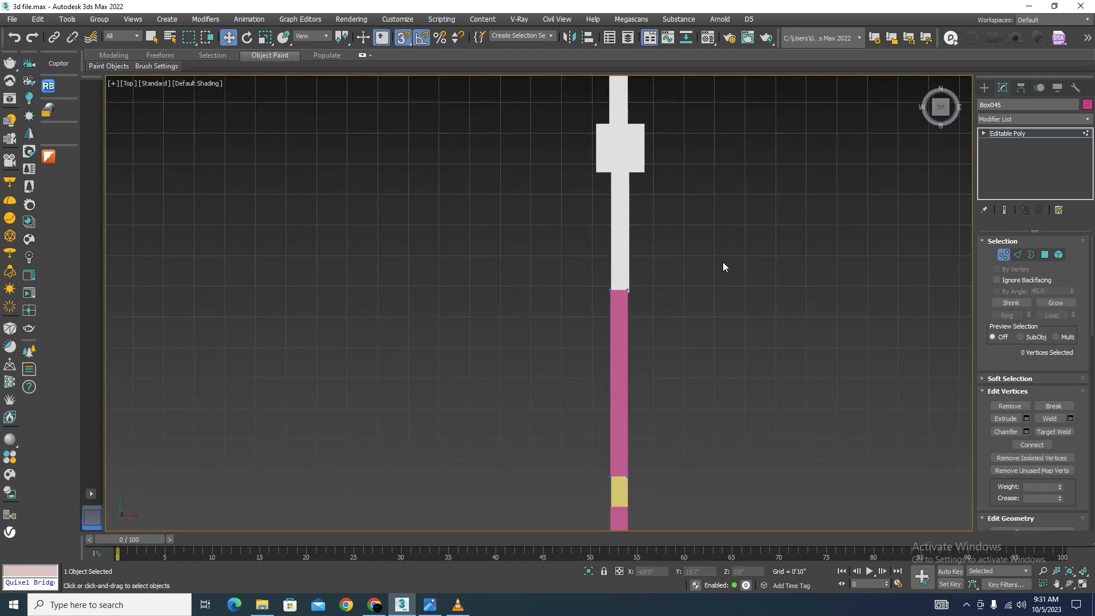
drag(616, 256, 628, 299)
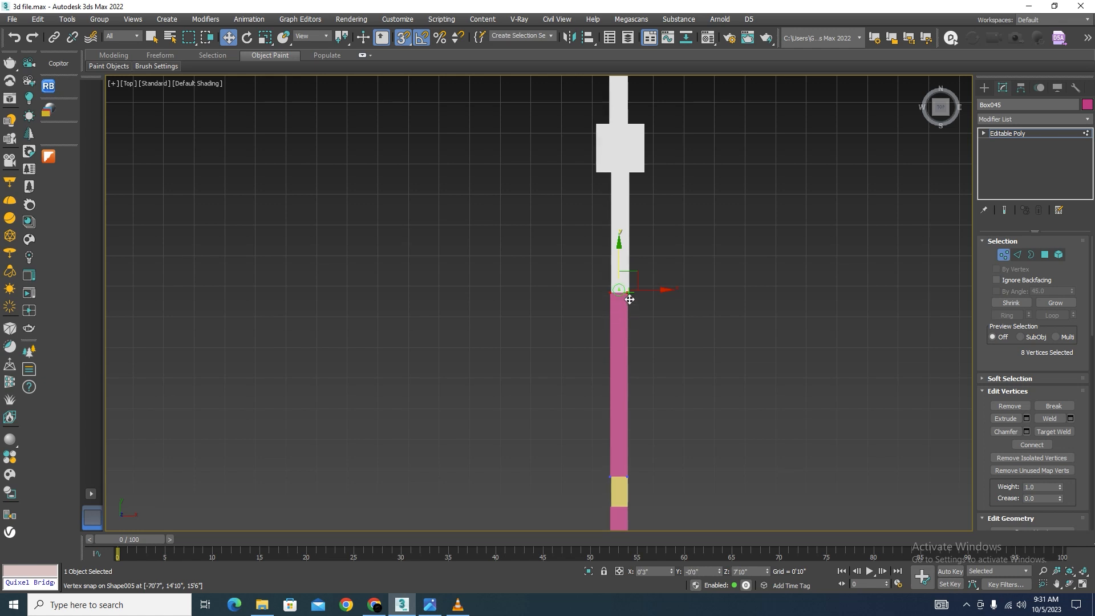
scroll(598, 307, down, 5)
scroll(607, 301, up, 4)
scroll(608, 302, up, 2)
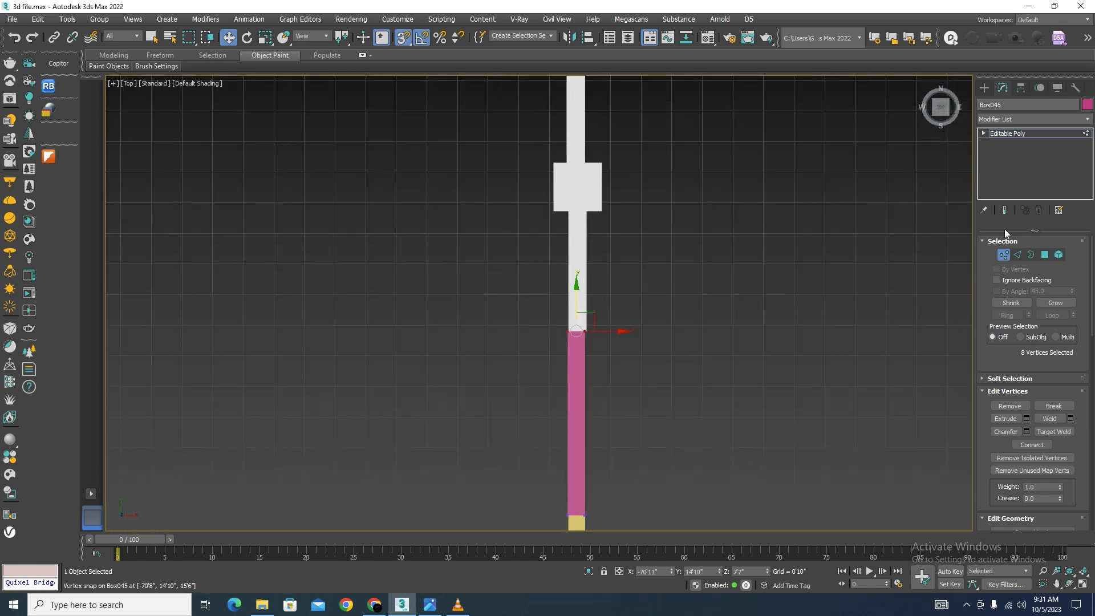
click(1004, 258)
Align the outer two vertices of the wall spline below the upper column with the adjoining sill and lintel piece, then return to the Extrude level
scroll(594, 273, up, 3)
click(593, 274)
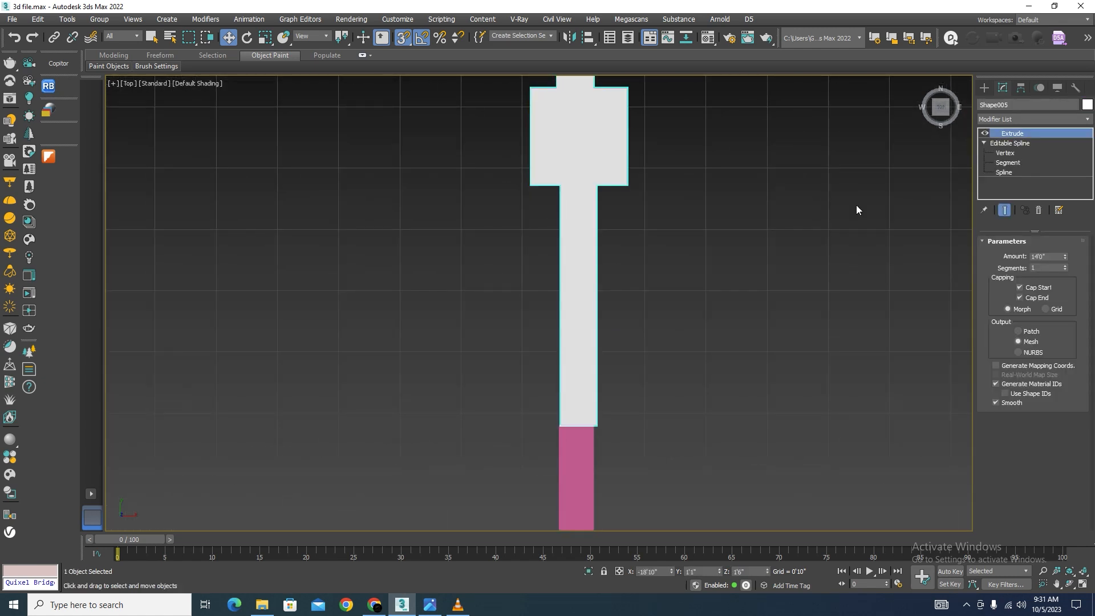
click(1004, 153)
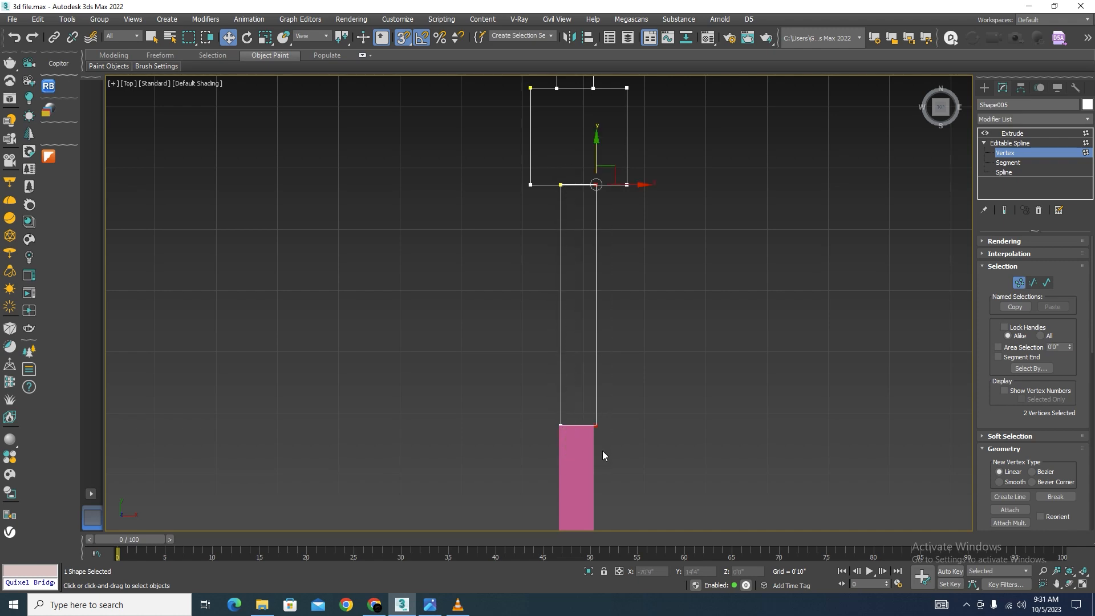
scroll(621, 405, up, 3)
scroll(617, 288, down, 3)
drag(636, 130, 589, 370)
scroll(650, 311, down, 8)
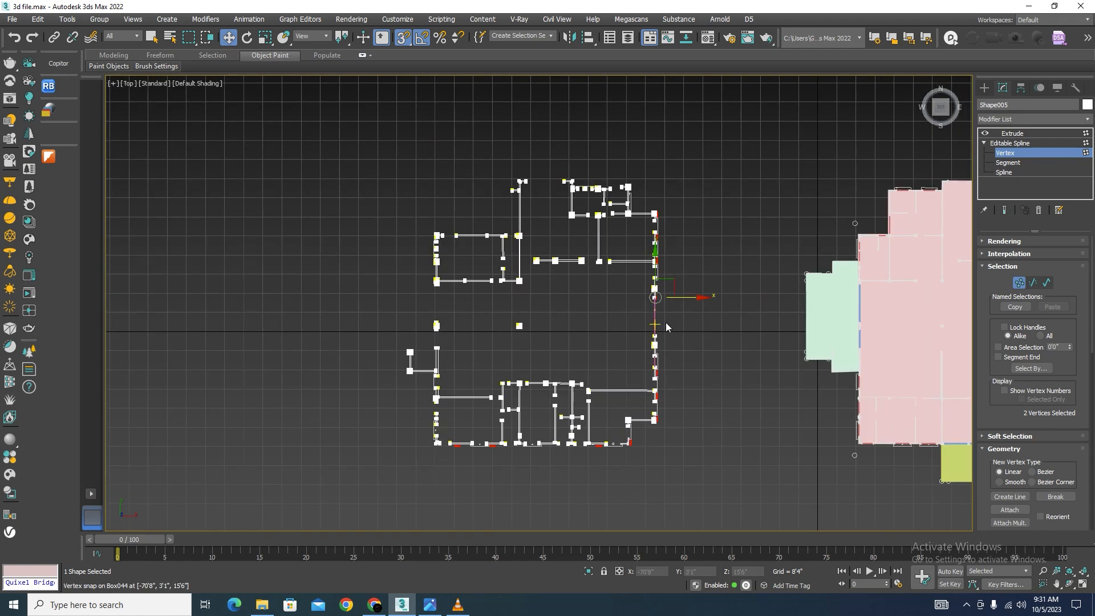
alt+middle_drag(662, 322, 632, 322)
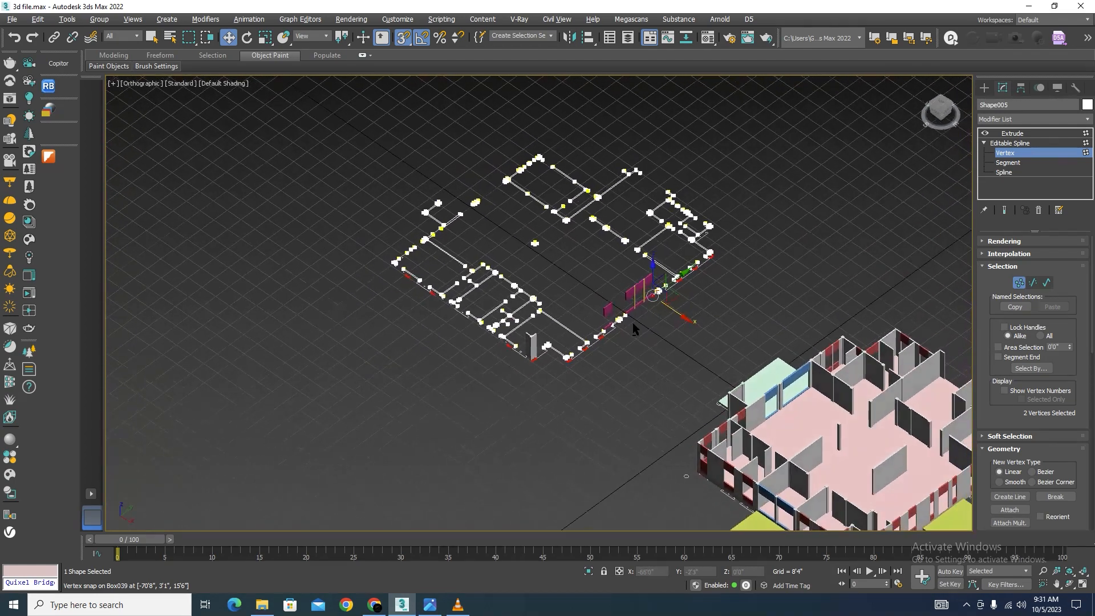
scroll(633, 322, up, 5)
click(1019, 282)
scroll(727, 306, down, 4)
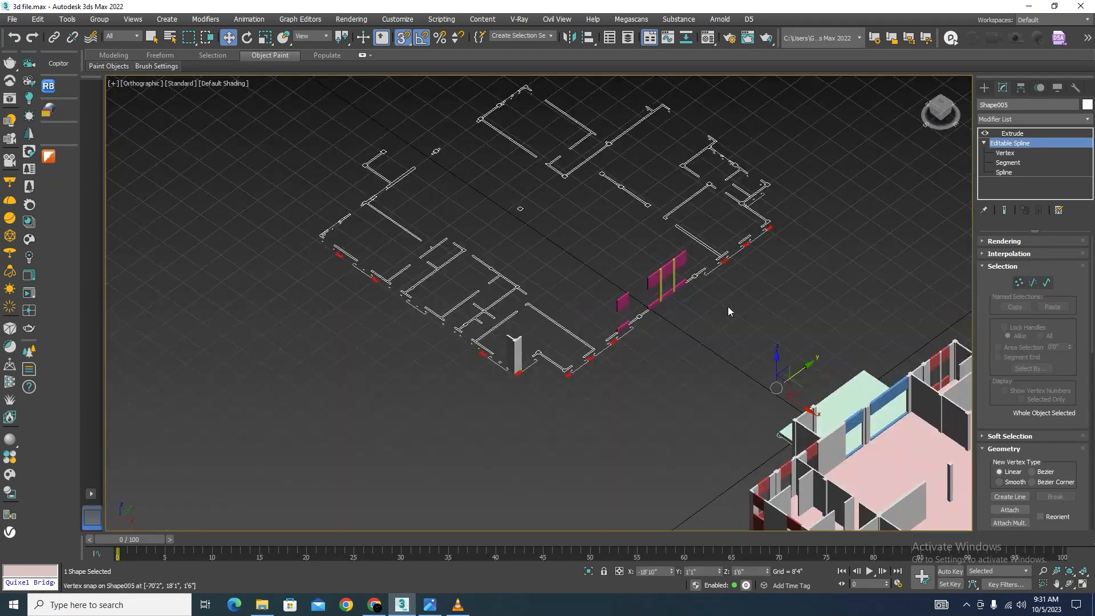
click(1015, 134)
Copy a sill and lintel piece into the opening beyond the upper column and snap it to the far wall end
scroll(742, 291, up, 4)
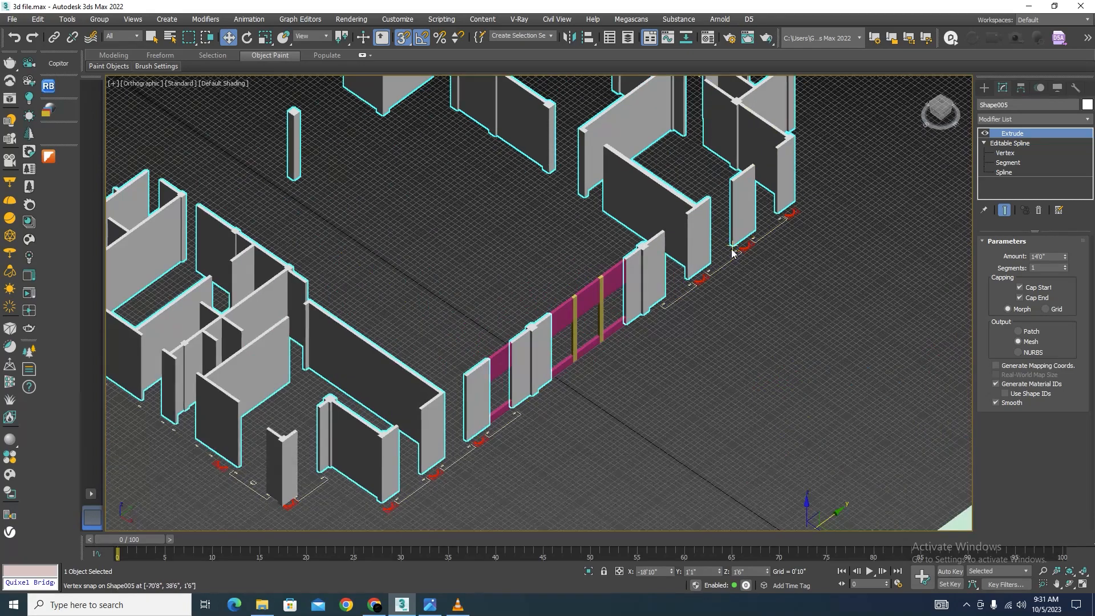
scroll(730, 285, down, 4)
scroll(654, 289, up, 6)
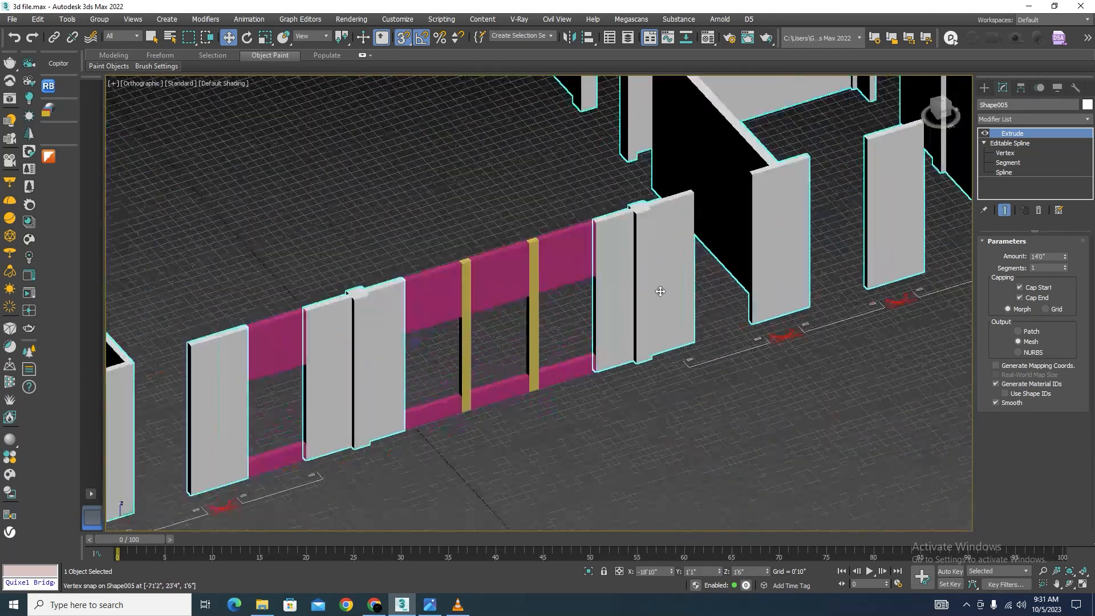
click(631, 423)
click(602, 281)
shift+drag(601, 281, 715, 293)
click(546, 351)
scroll(713, 347, up, 5)
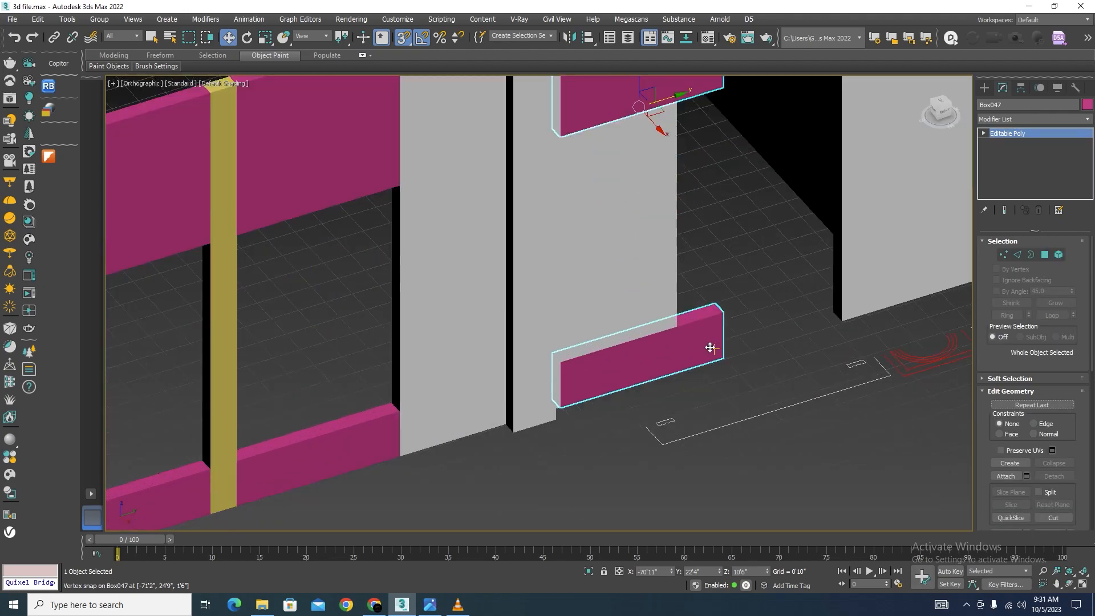
drag(827, 330, 834, 319)
scroll(827, 354, down, 8)
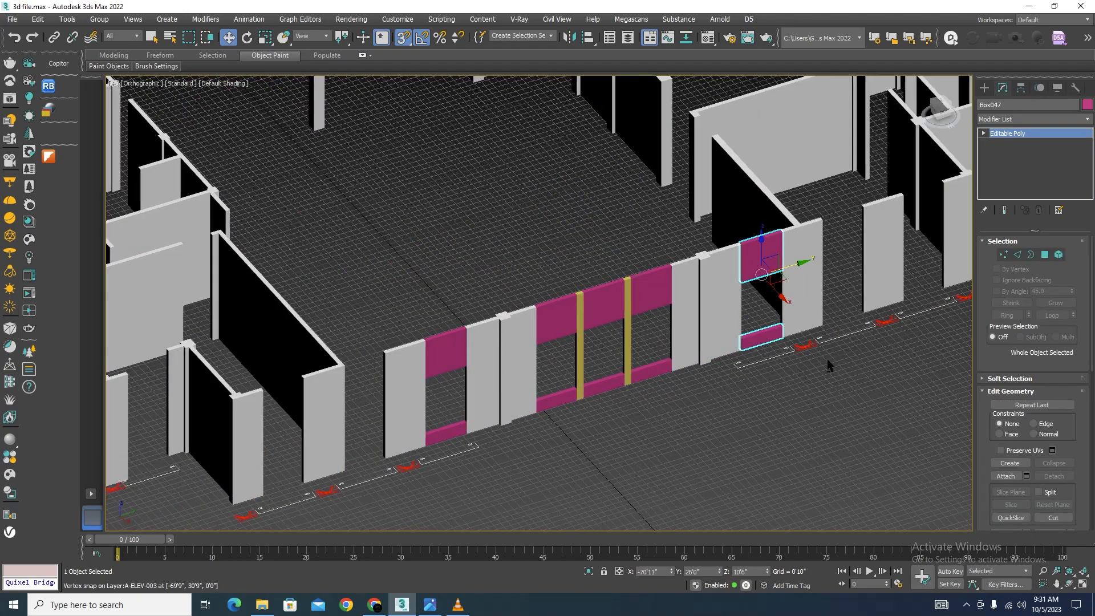
In the top view, stretch the new piece's lower end vertices to close the gap to the column wall section
key(t)
scroll(650, 250, up, 10)
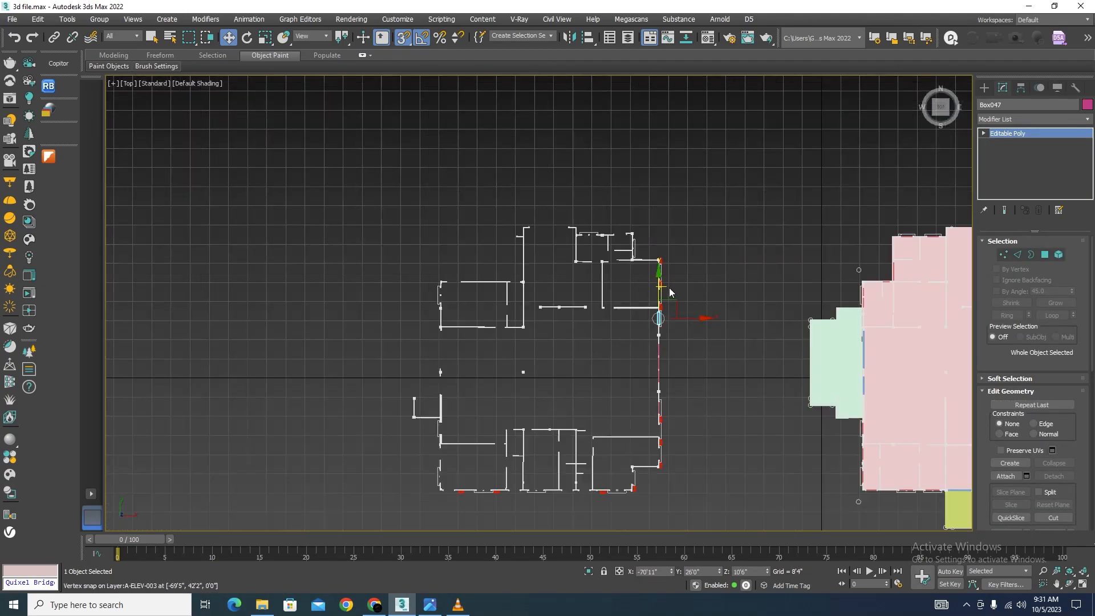
scroll(649, 246, up, 4)
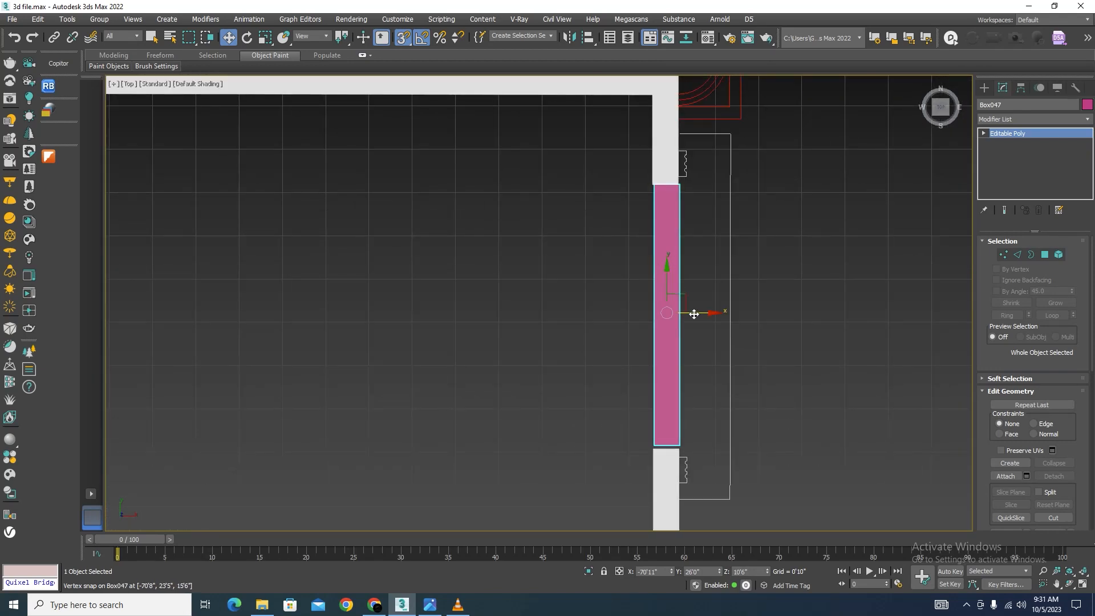
scroll(704, 313, up, 4)
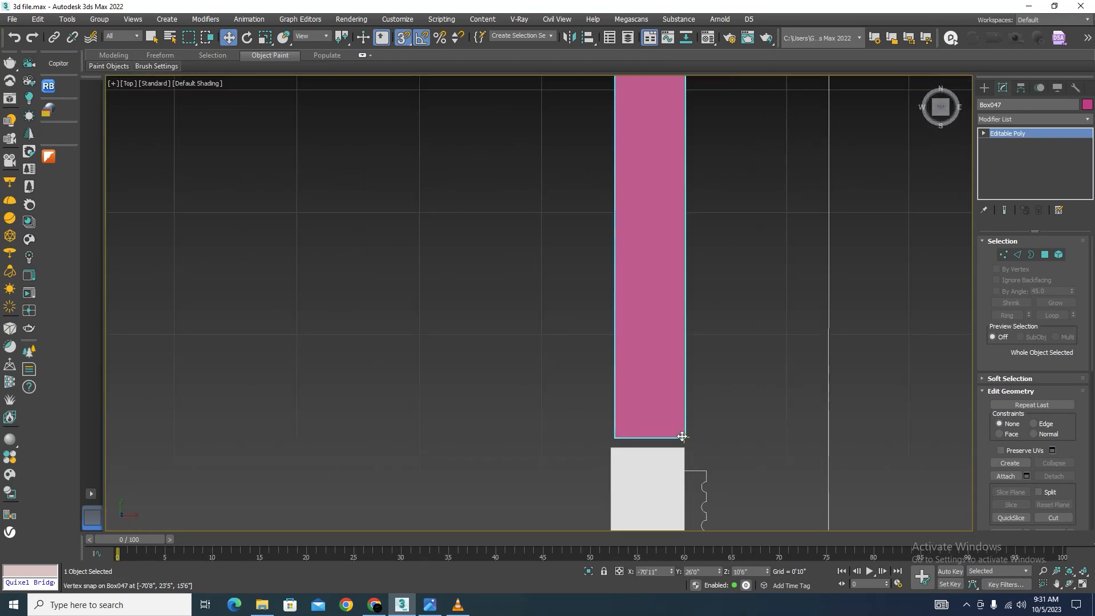
click(1003, 255)
drag(777, 374, 505, 472)
scroll(593, 465, up, 2)
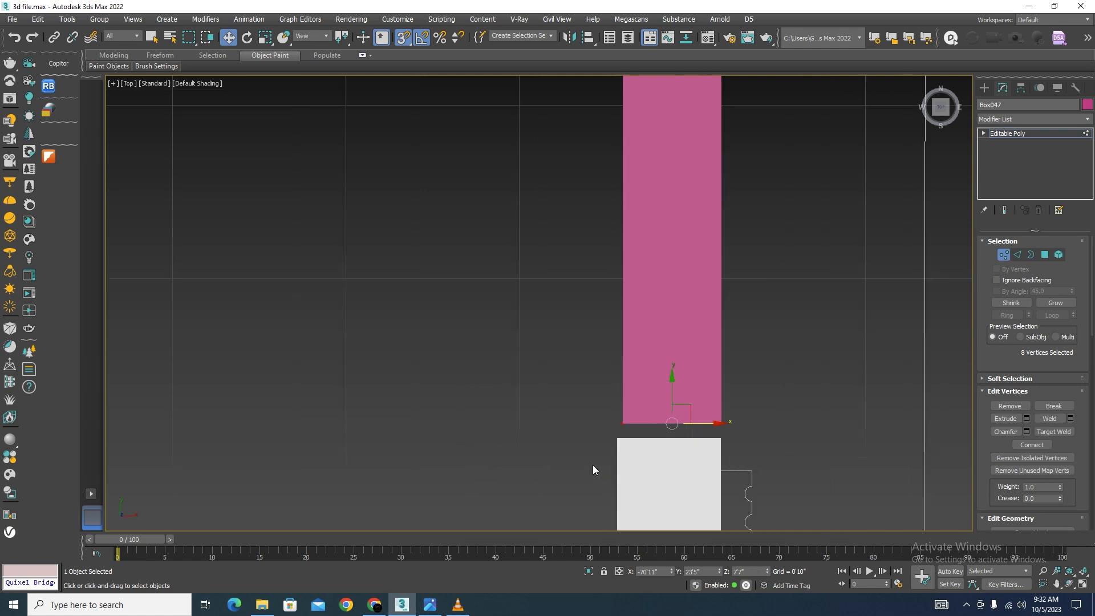
drag(679, 397, 714, 421)
scroll(703, 426, down, 4)
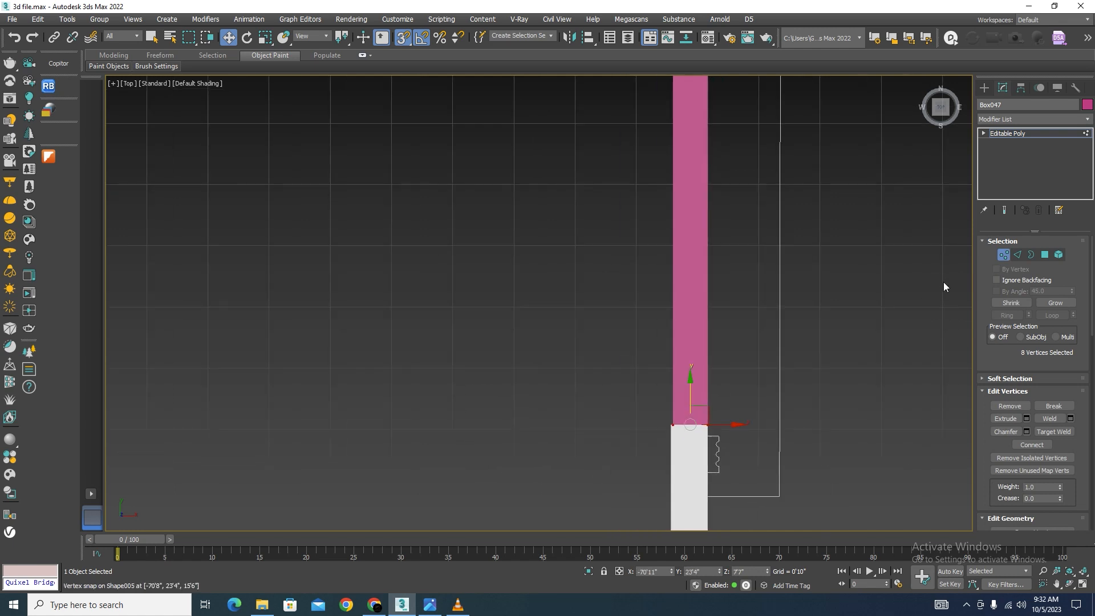
click(1003, 254)
Copy the sill and lintel piece into the next window opening up the wall and snap it to the opening's upper wall end
scroll(707, 274, down, 5)
scroll(709, 250, up, 2)
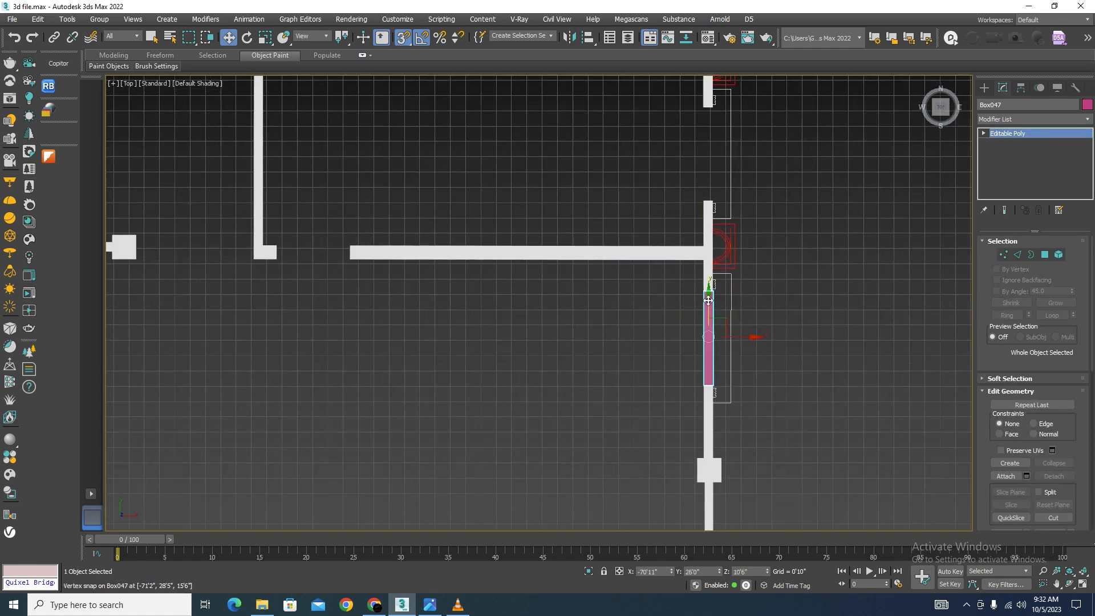
click(710, 196)
shift+drag(724, 195, 724, 175)
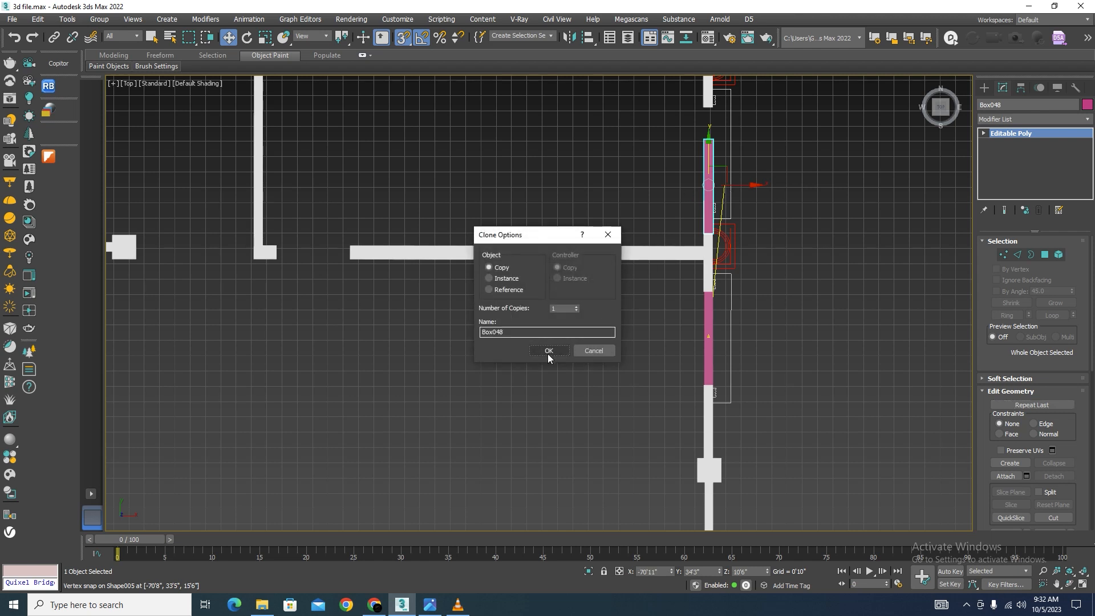
click(547, 350)
scroll(712, 228, down, 3)
scroll(712, 228, up, 6)
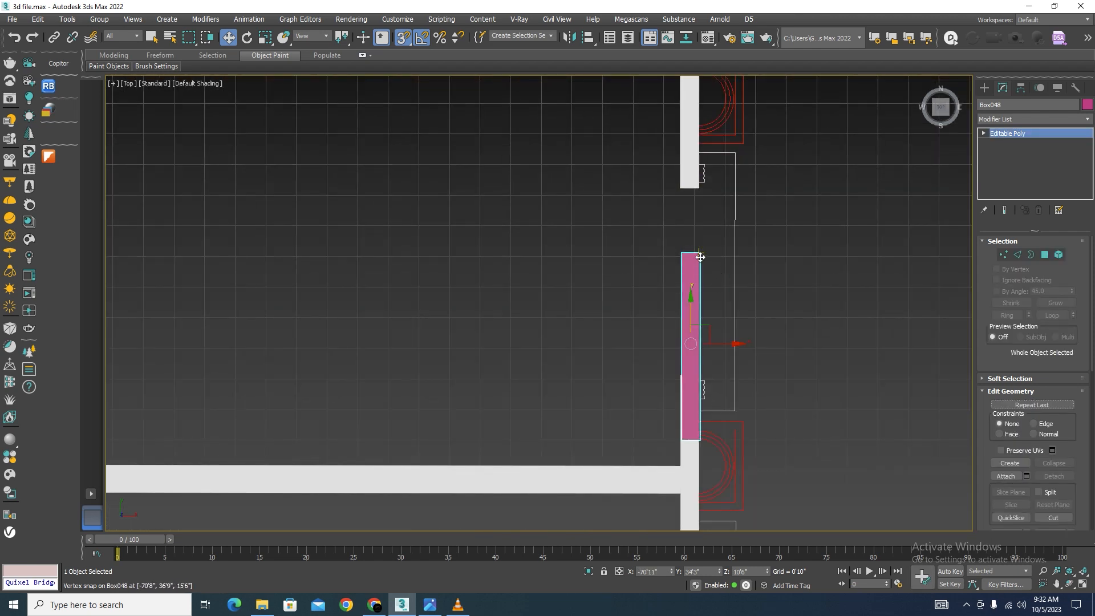
drag(700, 257, 699, 191)
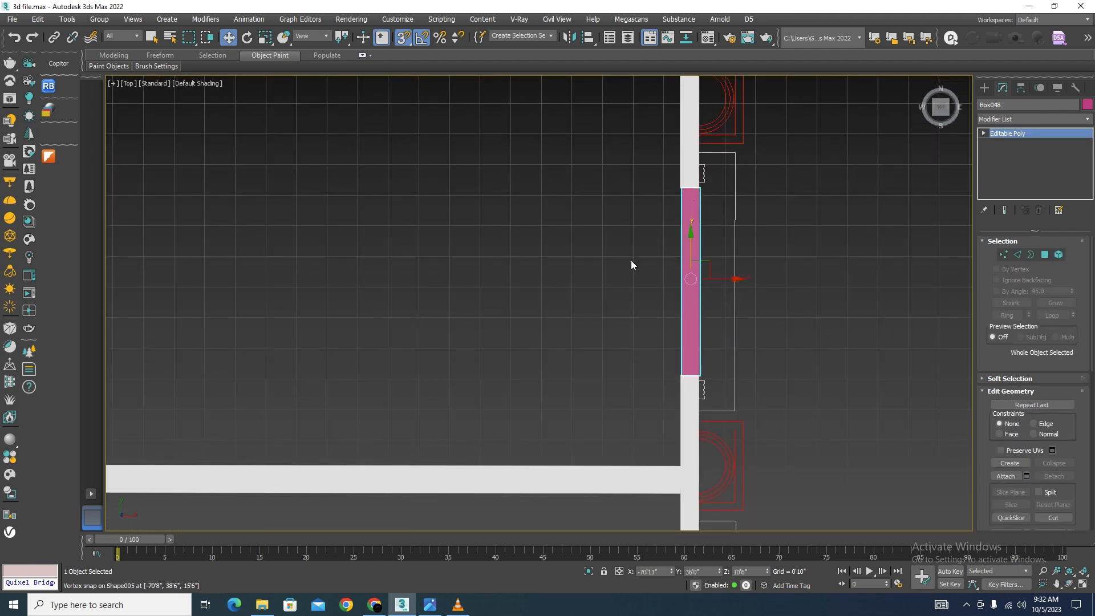
Shift the new sill and lintel piece outward and snap its lower outer corner to the outer face of the adjoining wall end
drag(714, 283, 741, 282)
scroll(727, 377, up, 3)
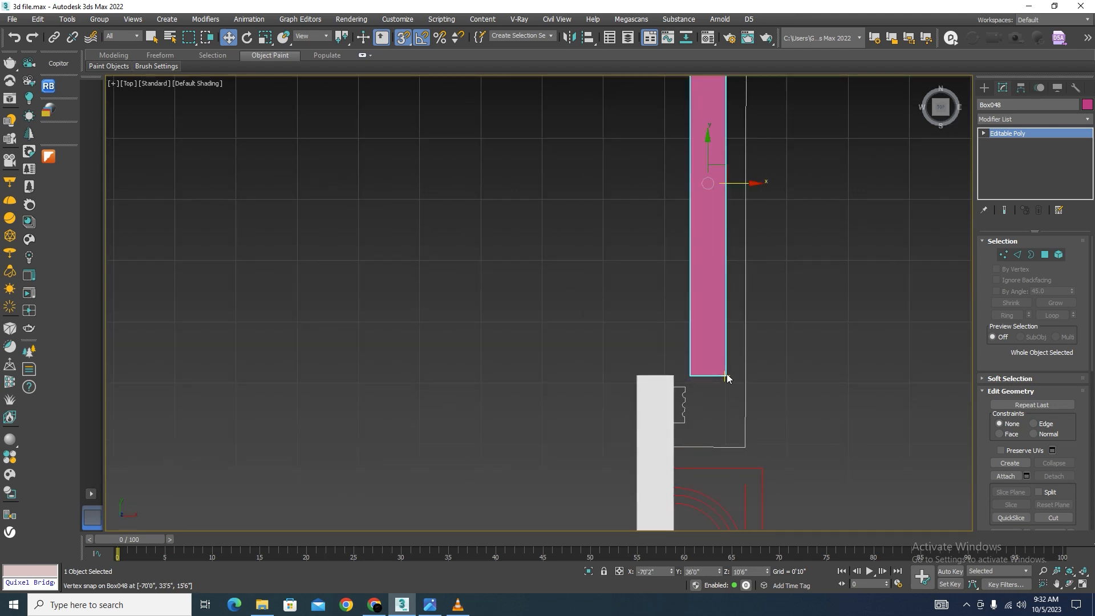
drag(725, 374, 674, 374)
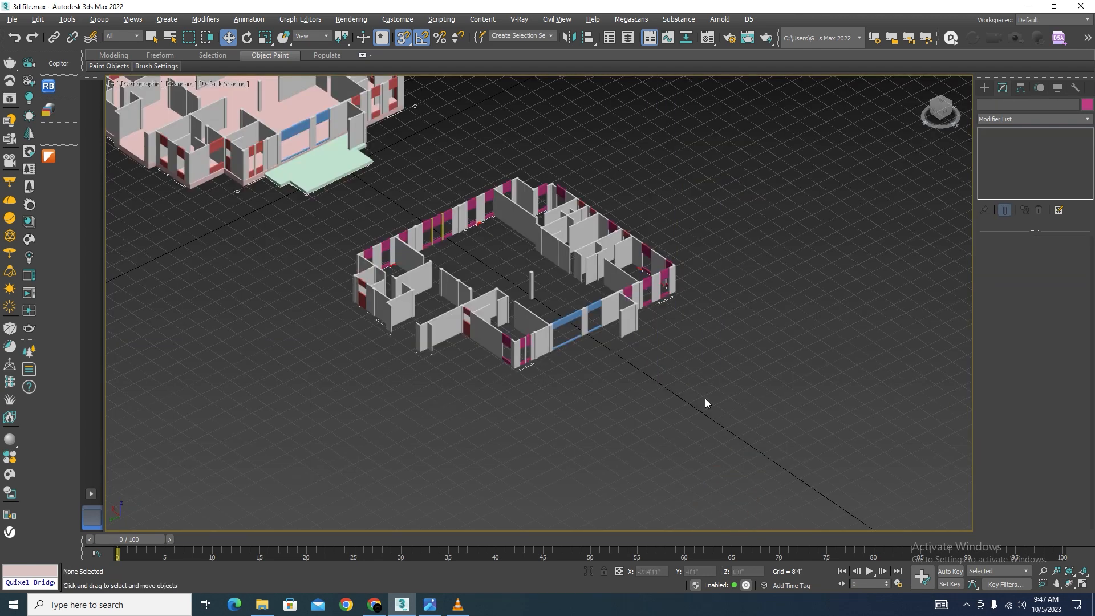
Examine both floors' wall layouts and their filled window openings from several angles
middle_drag(706, 370, 708, 418)
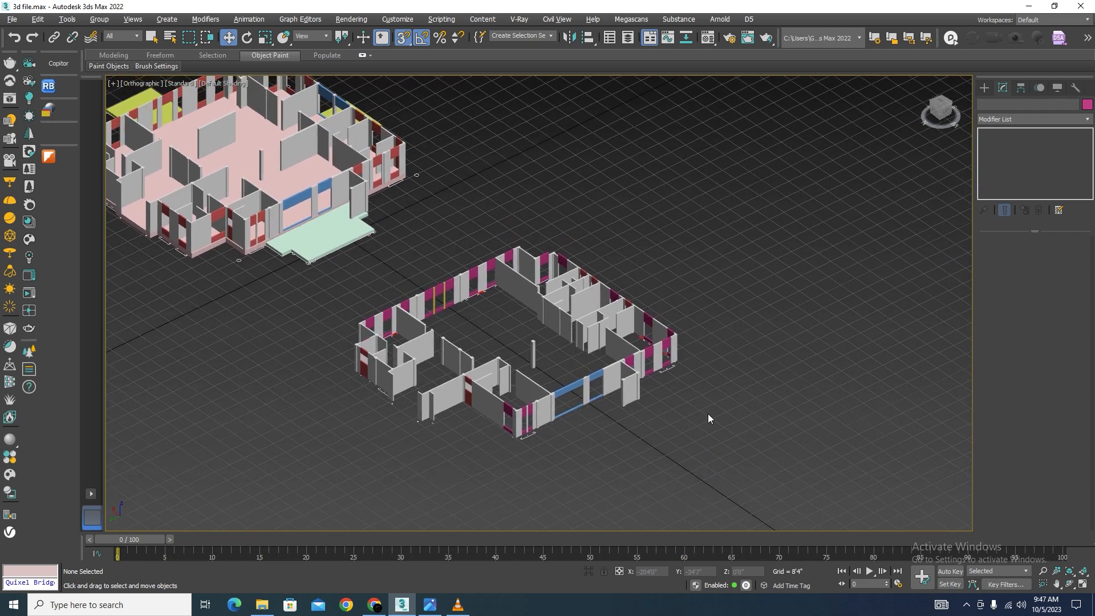
scroll(433, 400, up, 5)
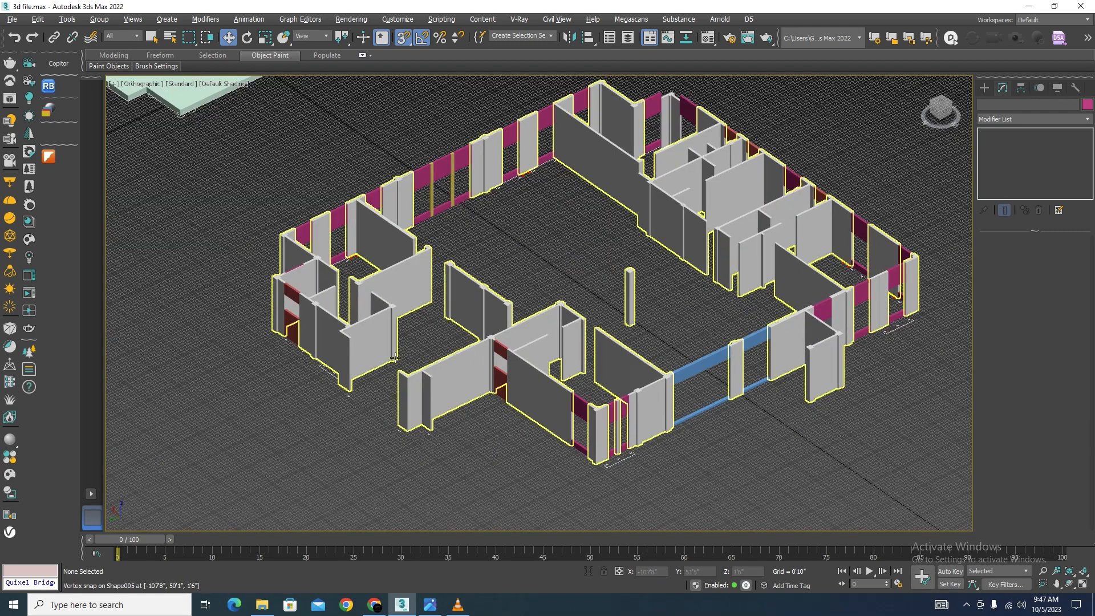
scroll(472, 373, down, 2)
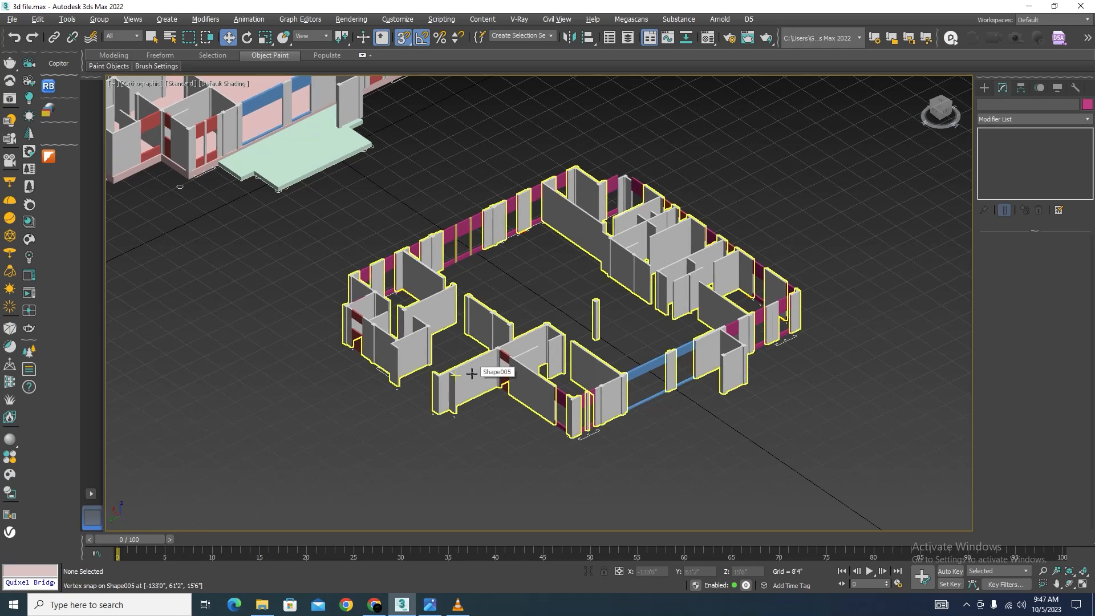
scroll(472, 373, down, 5)
scroll(410, 303, up, 1)
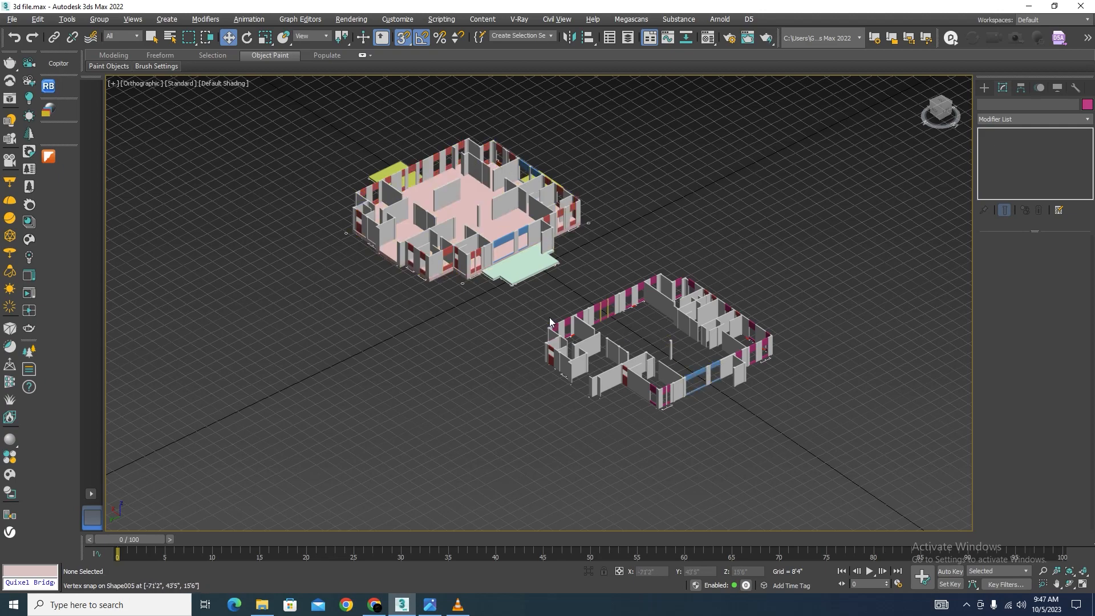
alt+middle_drag(517, 313, 585, 317)
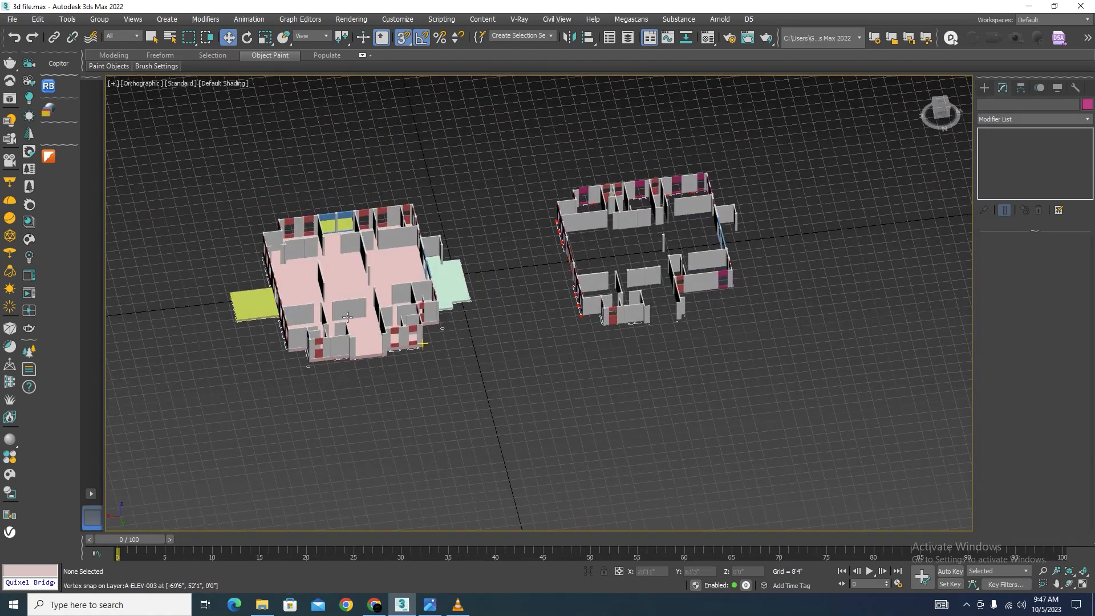
scroll(242, 292, up, 6)
click(543, 419)
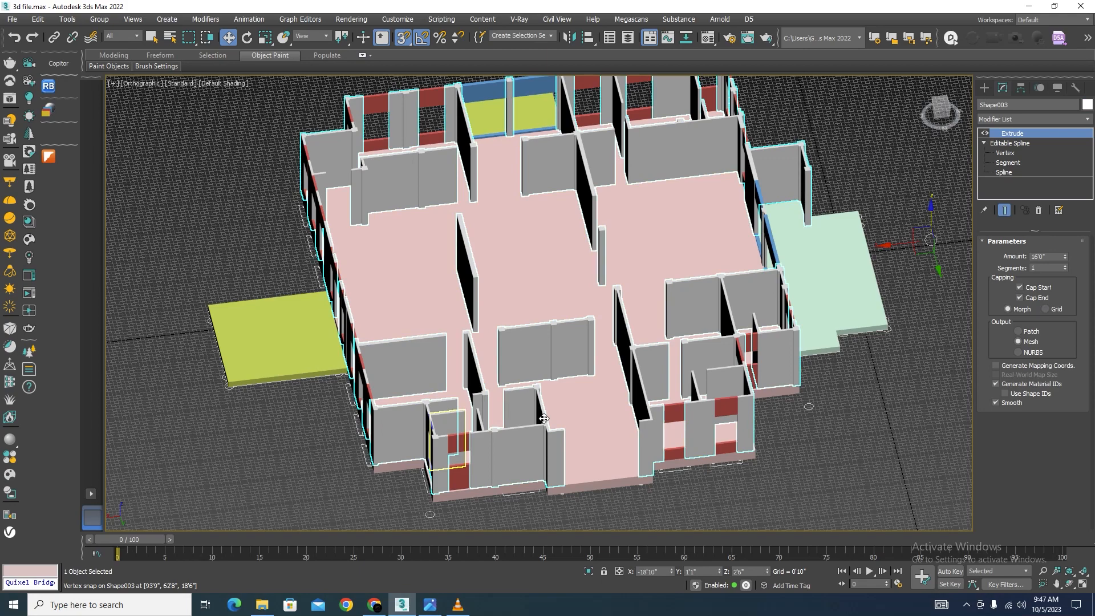
click(588, 571)
key(t)
scroll(792, 347, up, 3)
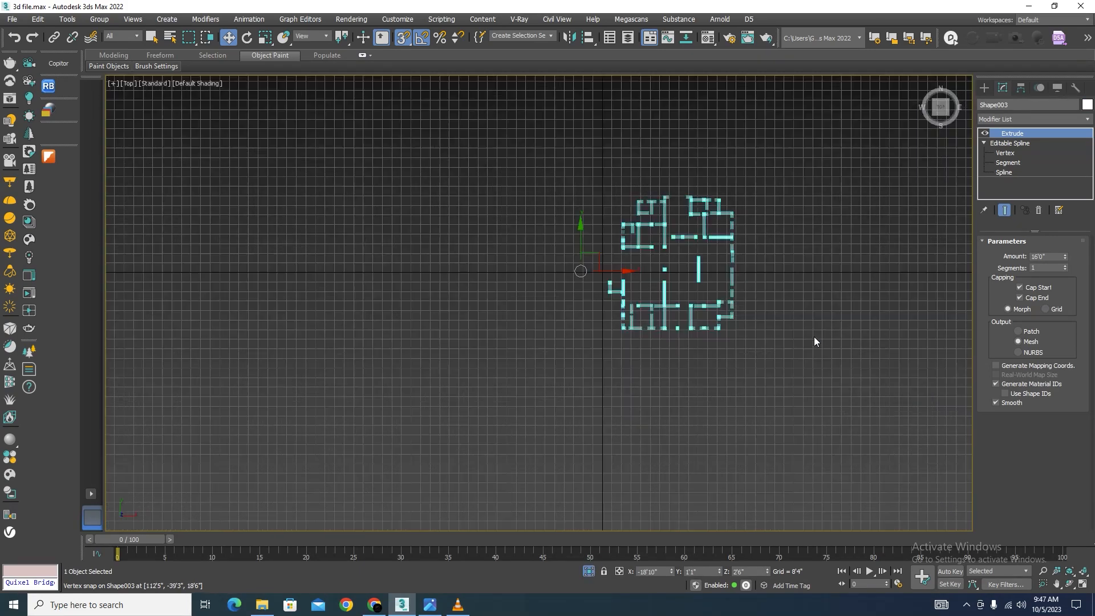
scroll(814, 341, up, 3)
middle_drag(782, 225, 785, 269)
click(700, 206)
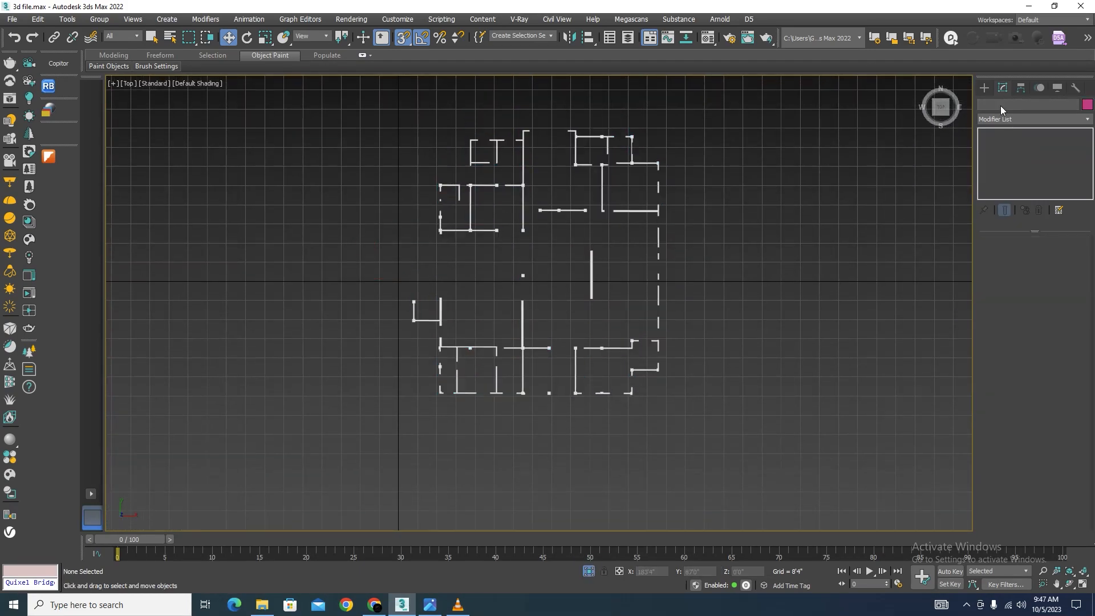
click(991, 91)
click(1005, 177)
scroll(633, 128, up, 4)
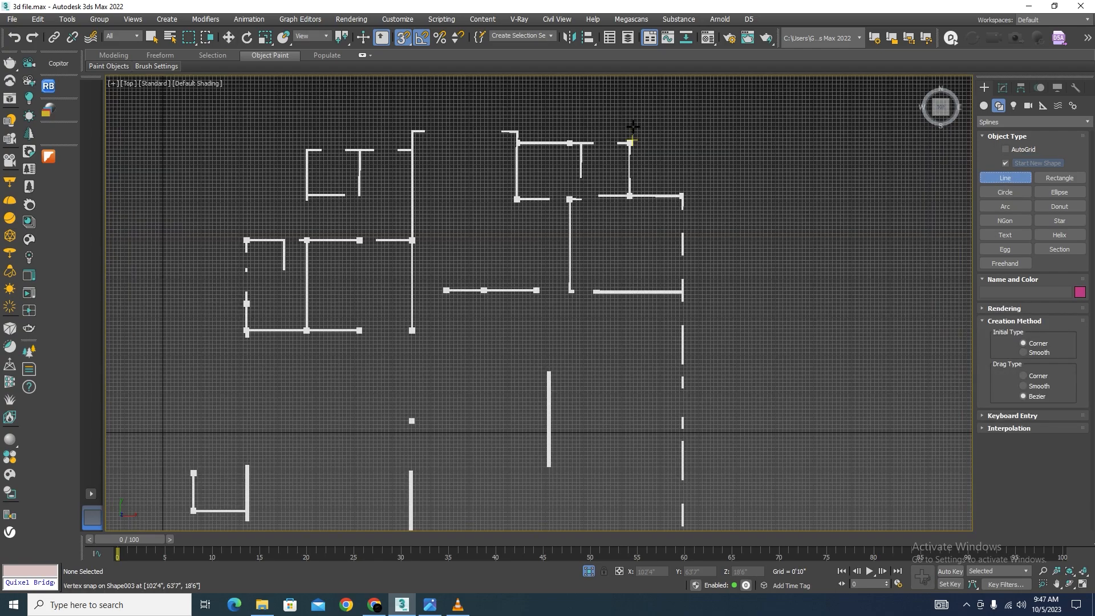
scroll(638, 161, down, 4)
right_click(842, 237)
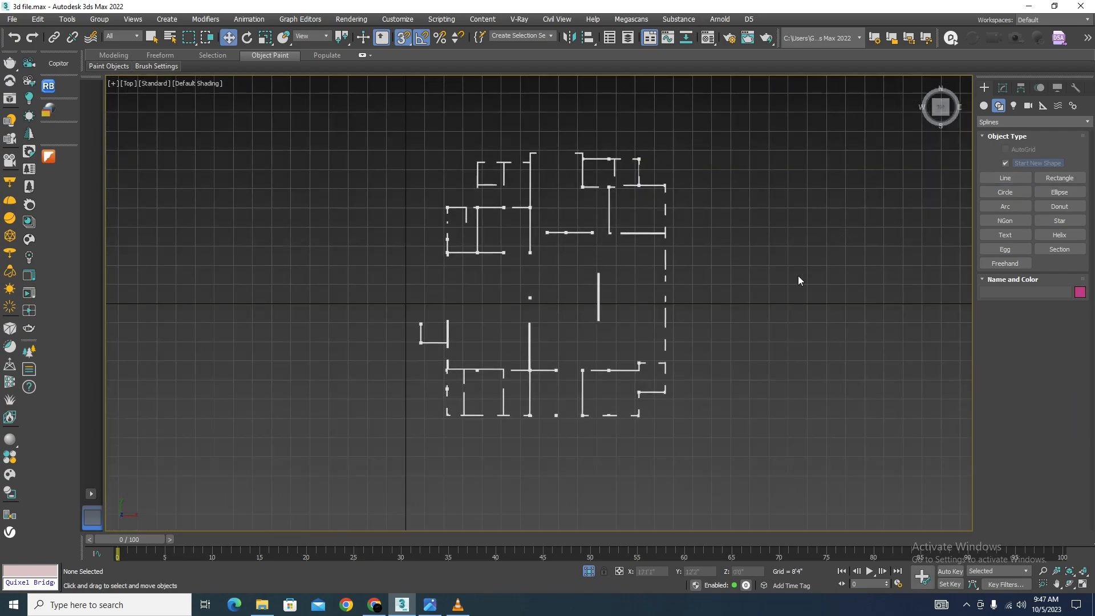
scroll(714, 219, down, 5)
click(697, 218)
alt+middle_drag(669, 391, 699, 407)
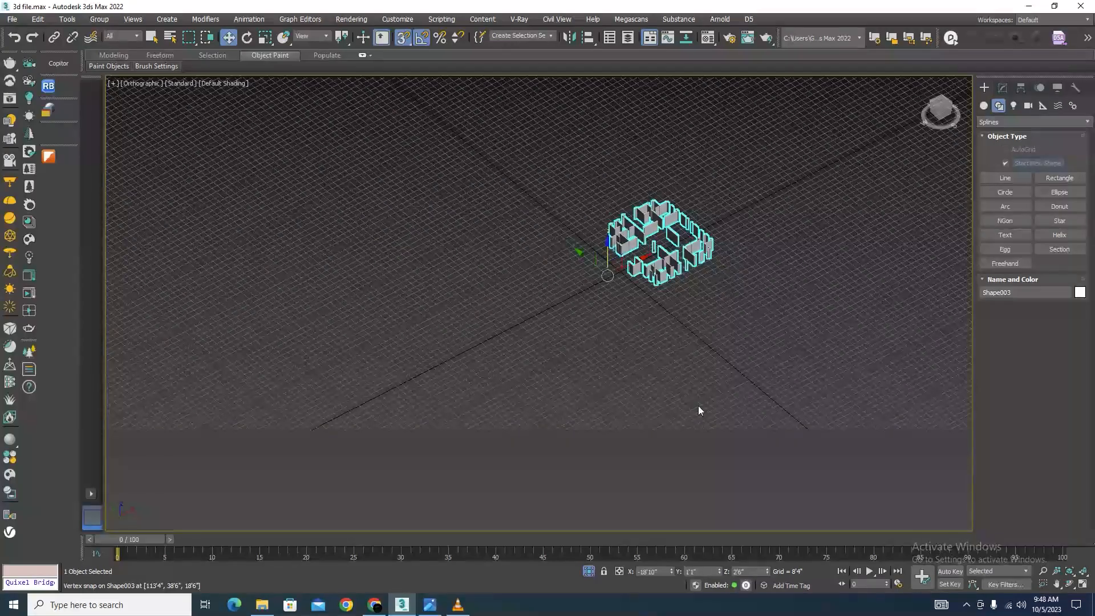
click(588, 571)
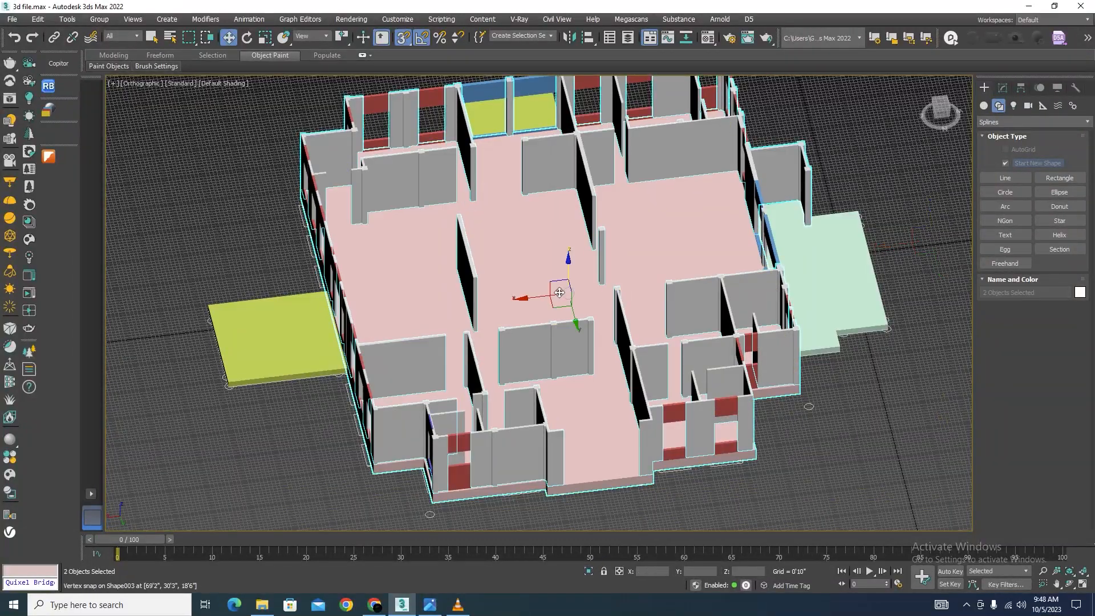
Isolate the walls together with the pink floor slab and show them in the left view without the grid
click(588, 571)
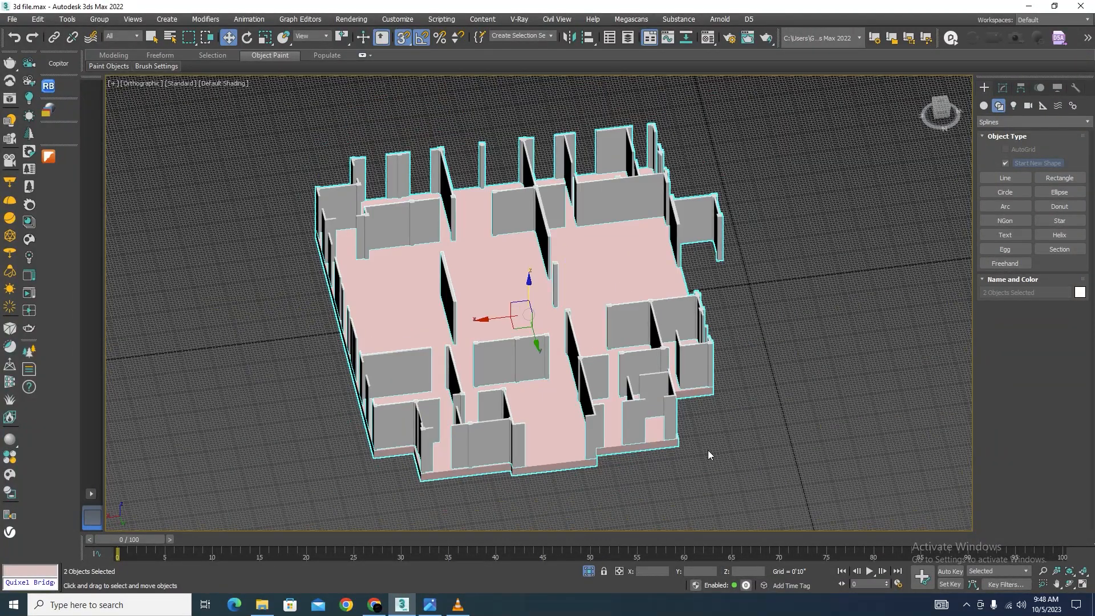
click(707, 454)
key(l)
scroll(496, 303, down, 8)
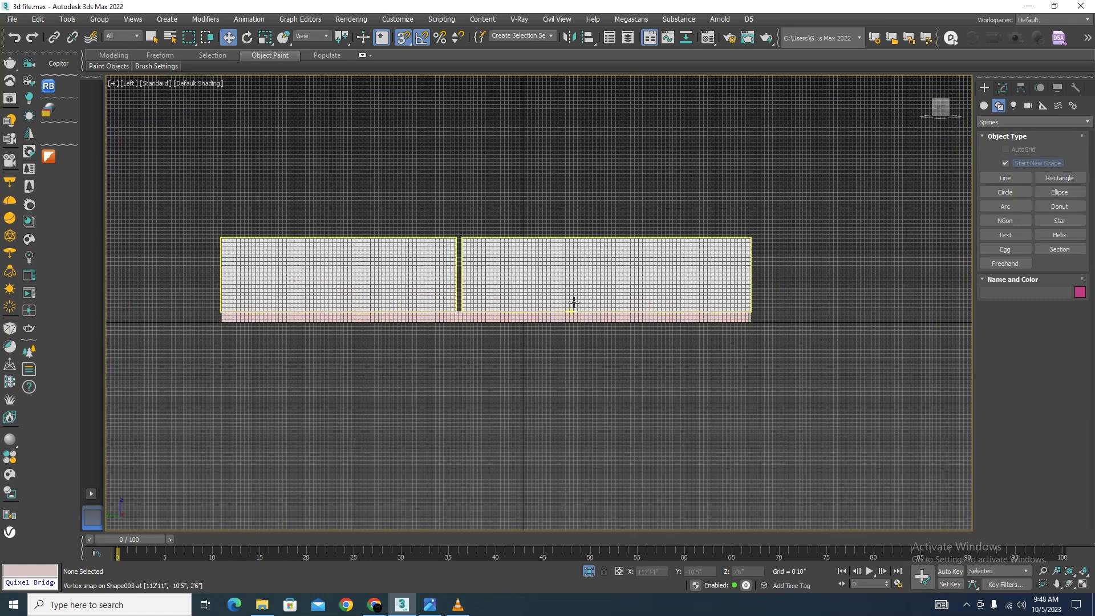
scroll(528, 288, up, 2)
key(g)
scroll(525, 296, down, 5)
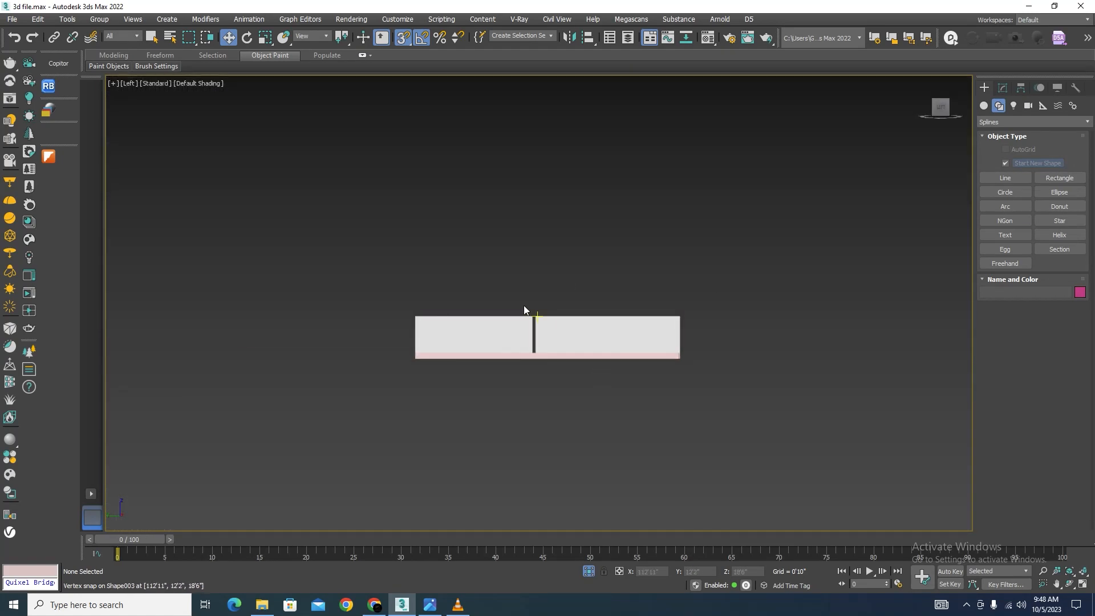
scroll(523, 305, up, 2)
Make one independent copy of the floor slab above the building and snap its underside onto the top of the walls
click(721, 370)
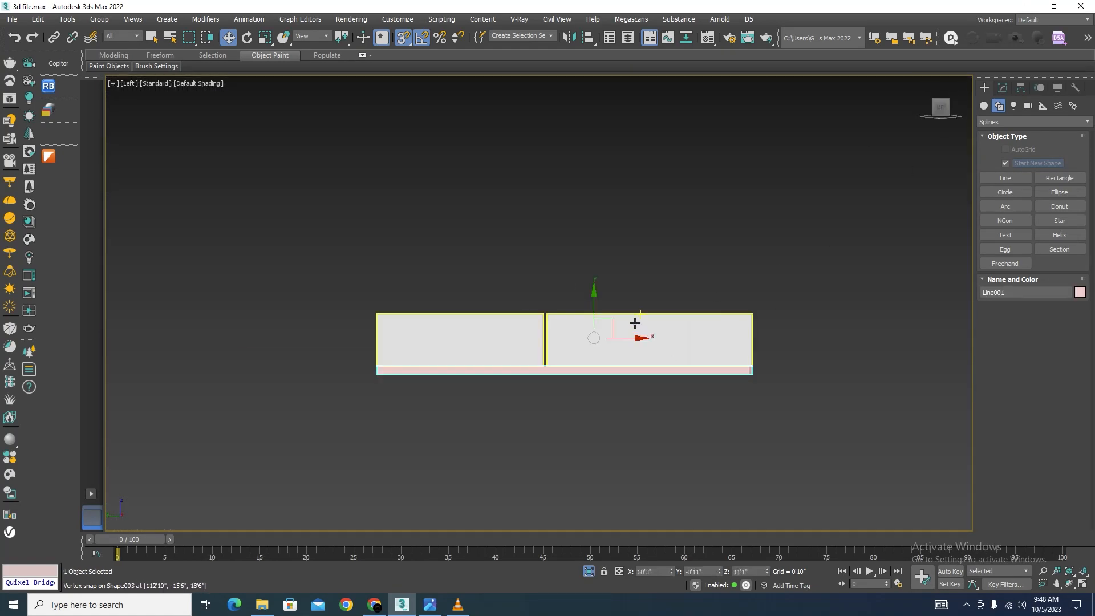
shift+drag(596, 309, 596, 217)
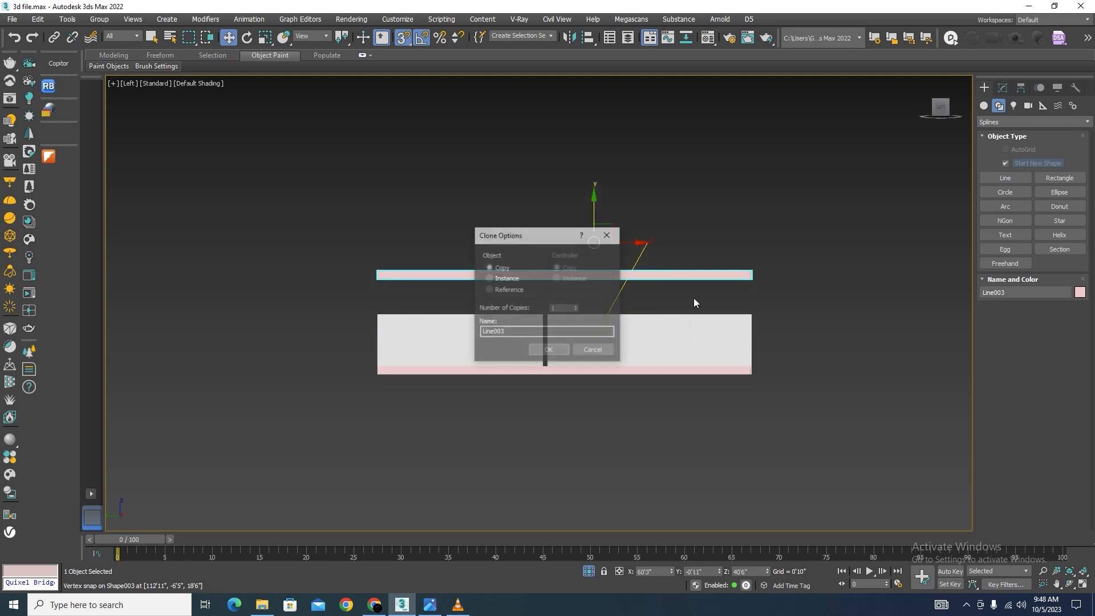
click(552, 350)
scroll(741, 296, up, 4)
drag(760, 230, 761, 331)
Set the Extrude amount of the copied top slab to 0'6"
click(1001, 89)
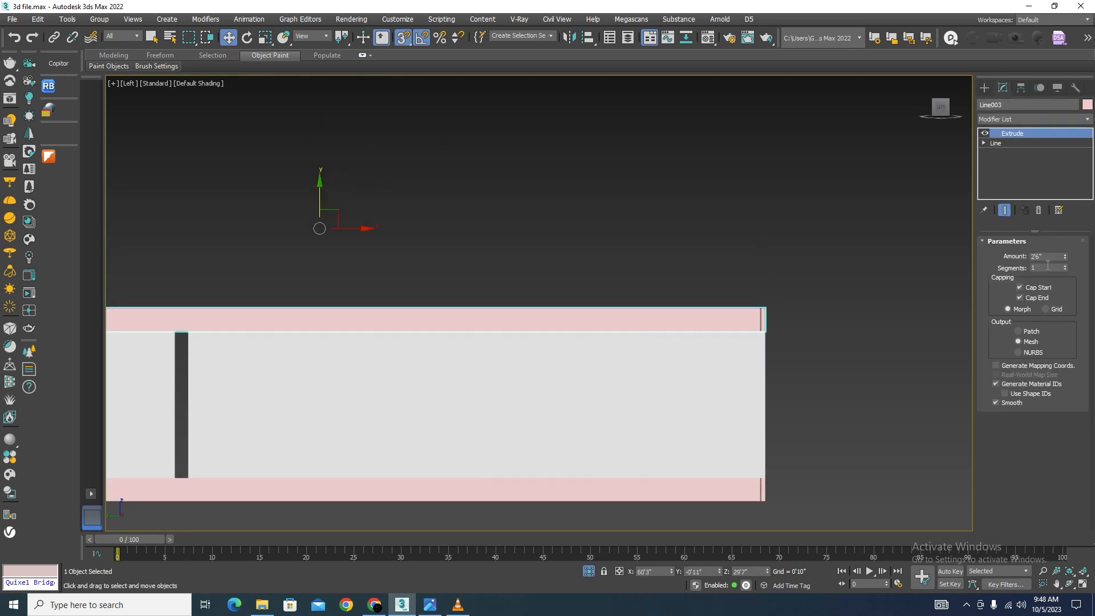
key(Return)
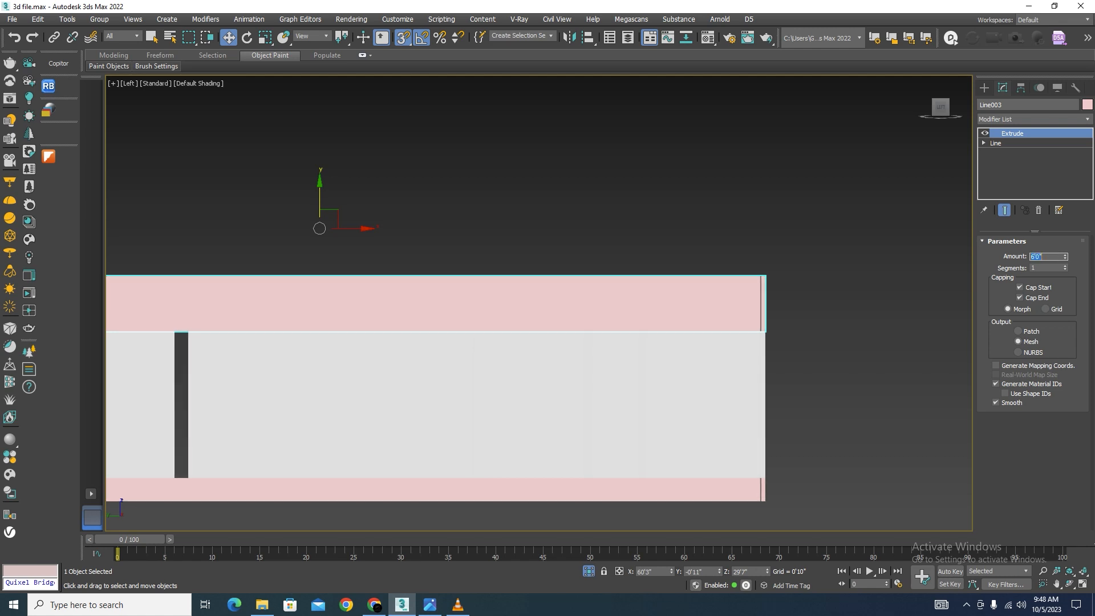
key(Return)
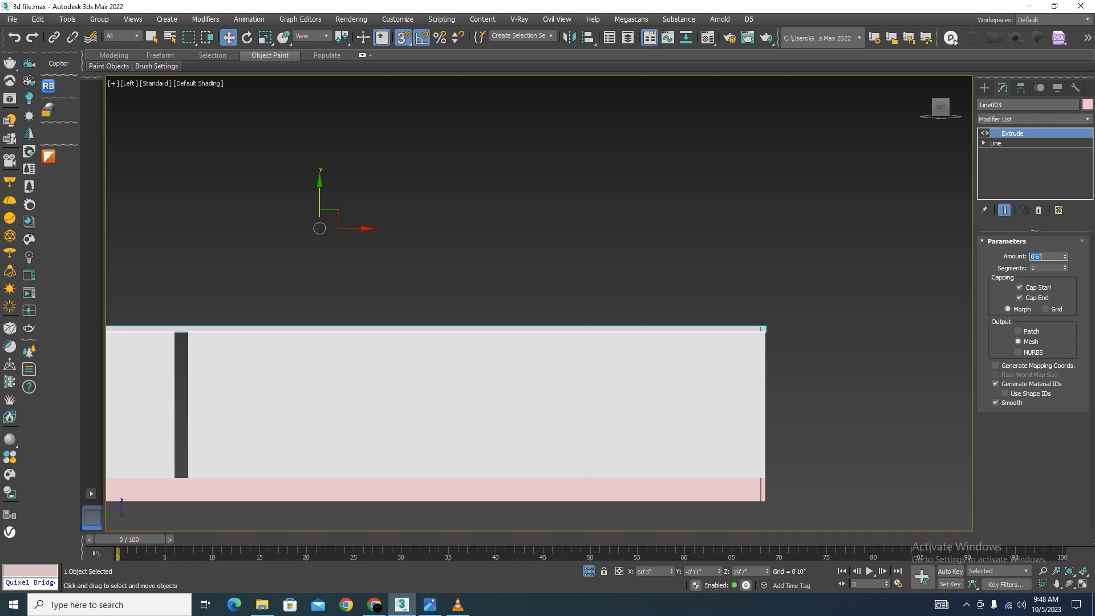
scroll(732, 140, down, 4)
alt+middle_drag(786, 214, 743, 231)
click(757, 296)
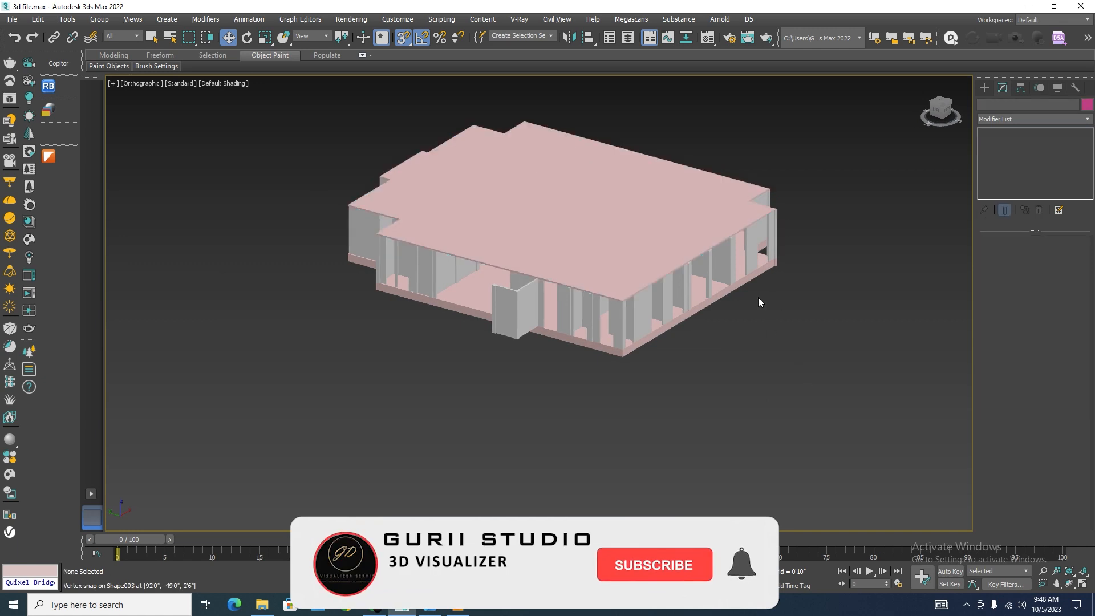
Isolate the walls and the top slab so that the floor slab is hidden
click(736, 257)
ctrl+click(711, 238)
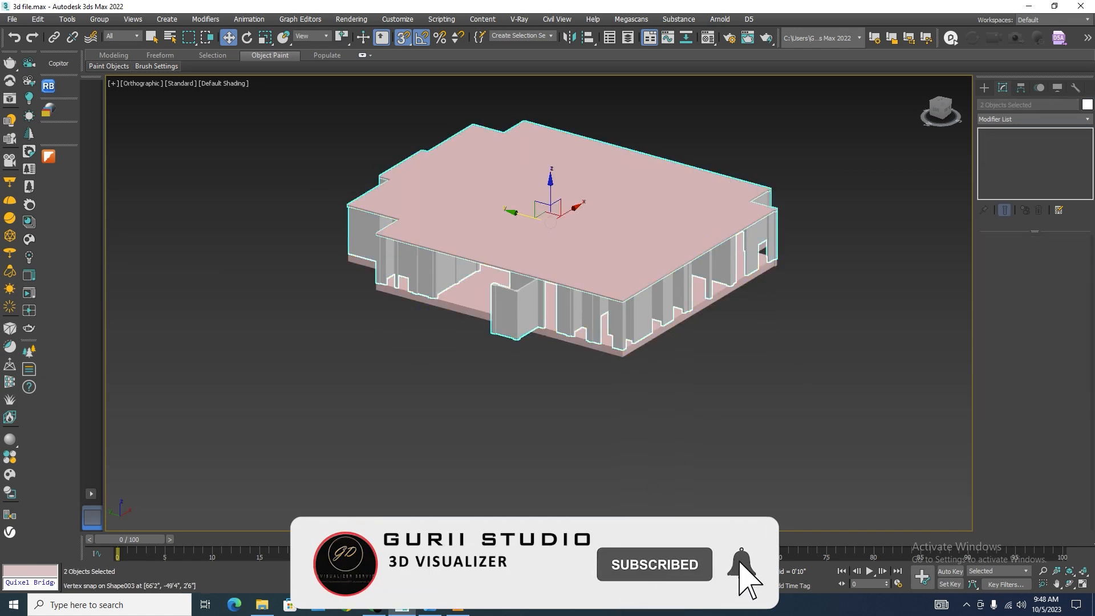
key(alt+q)
key(alt+q)
click(836, 375)
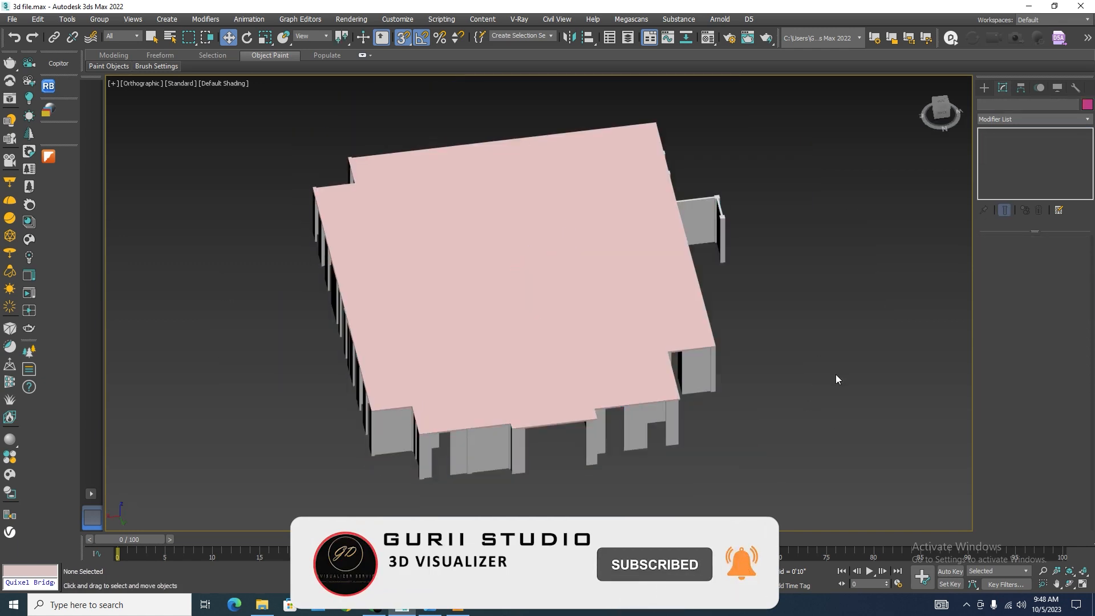
Examine how the top slab's outline follows the outer wall corners and the side wall projection in the top wireframe view
key(t)
key(F3)
scroll(801, 398, up, 6)
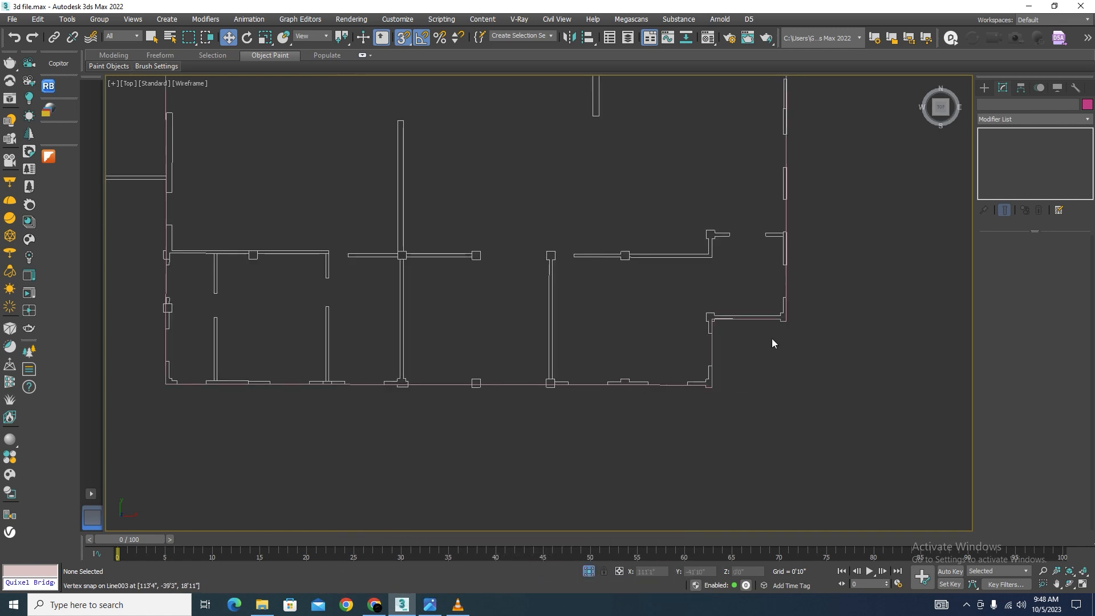
scroll(764, 341, up, 5)
scroll(873, 268, up, 5)
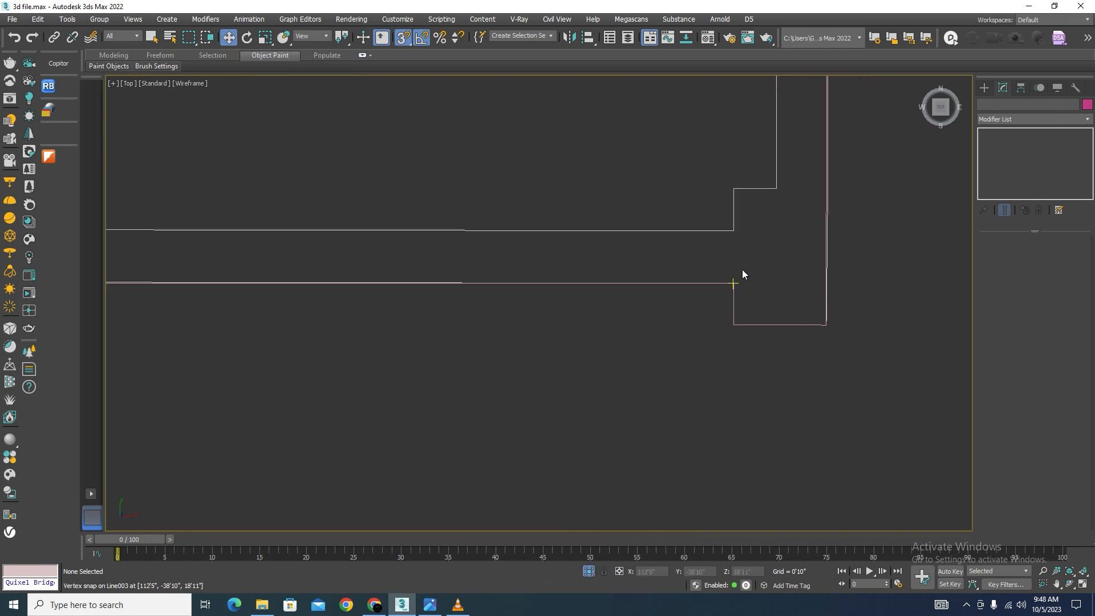
scroll(824, 326, up, 5)
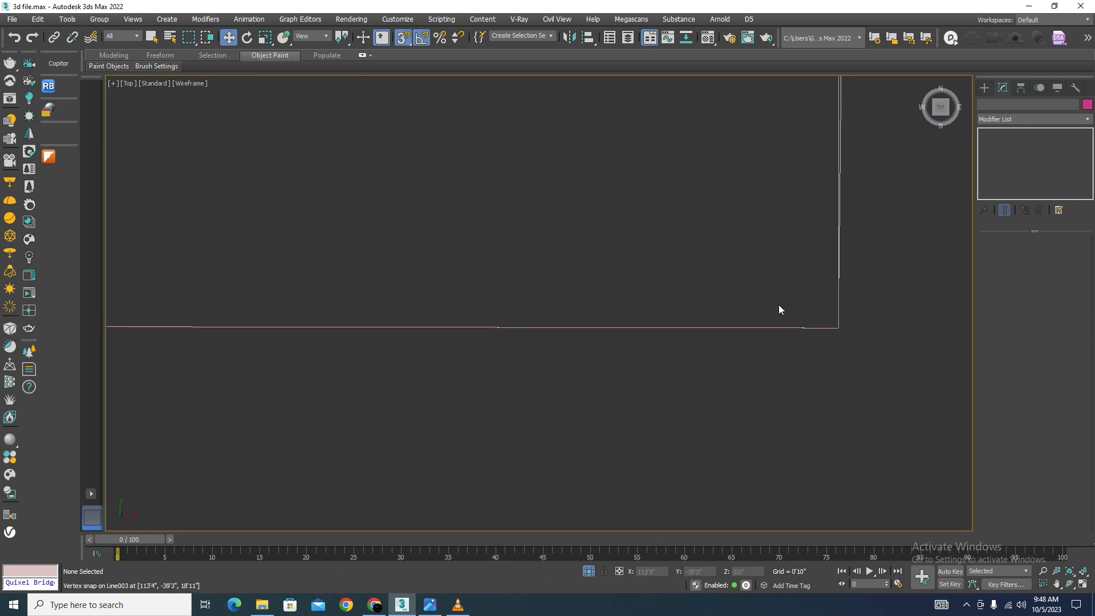
scroll(776, 245, down, 5)
scroll(560, 309, up, 10)
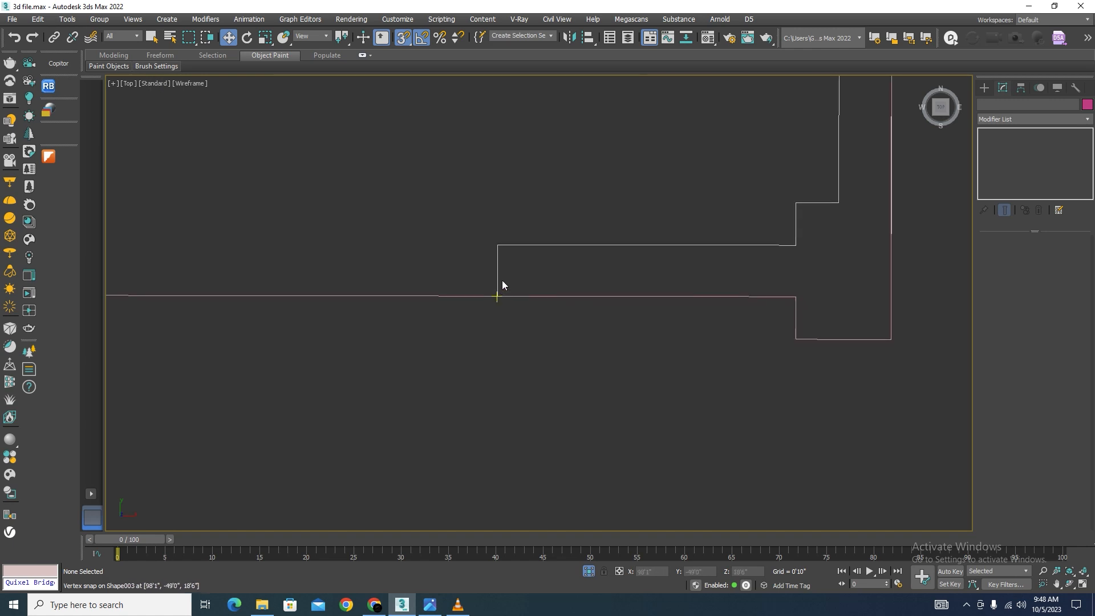
scroll(765, 308, down, 6)
scroll(386, 306, up, 8)
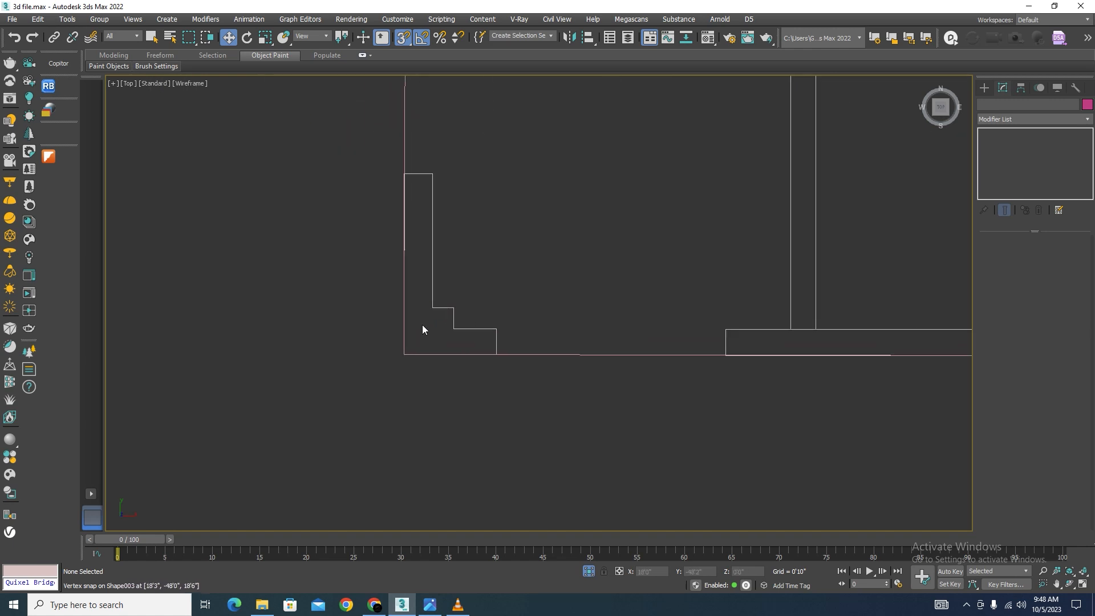
scroll(422, 329, down, 5)
scroll(518, 215, up, 4)
scroll(576, 242, down, 3)
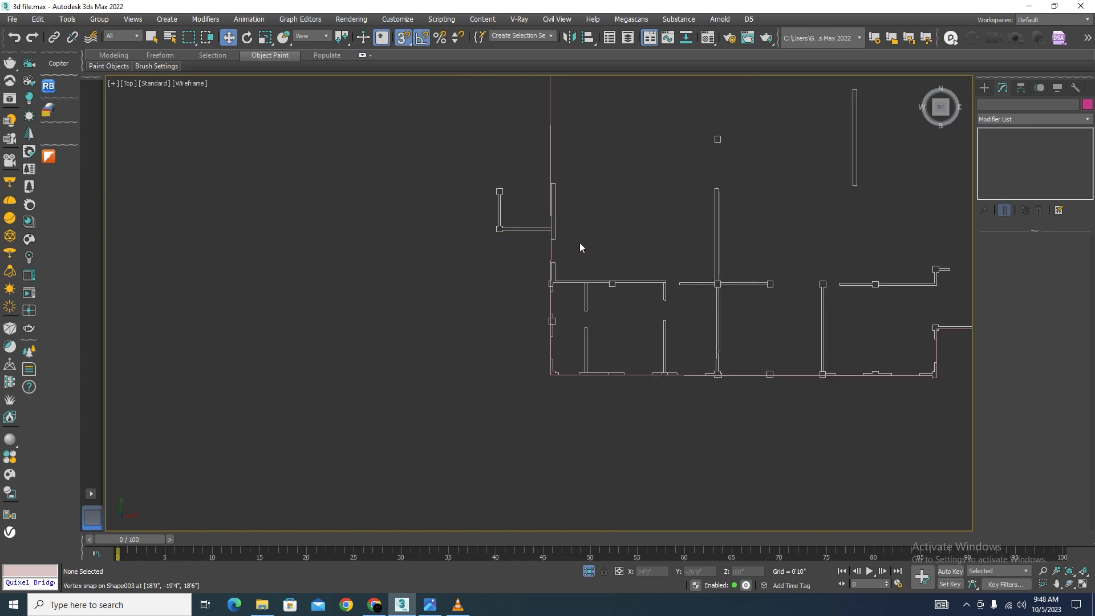
scroll(571, 224, down, 4)
scroll(557, 301, up, 7)
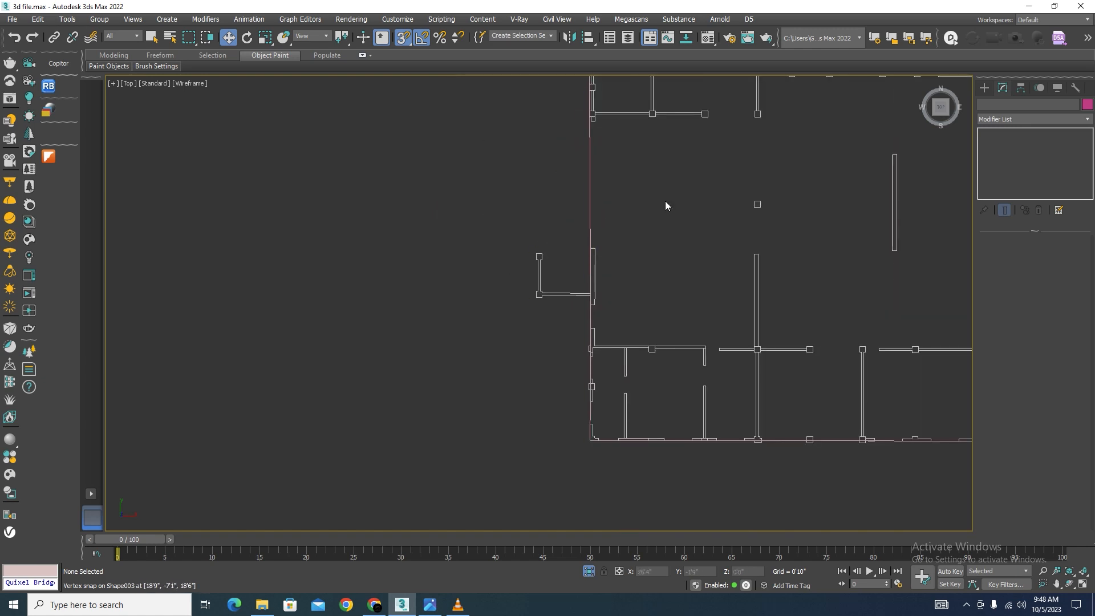
Refine the top slab's spline outline with two new vertices along the edge beside the side wall projection
click(984, 88)
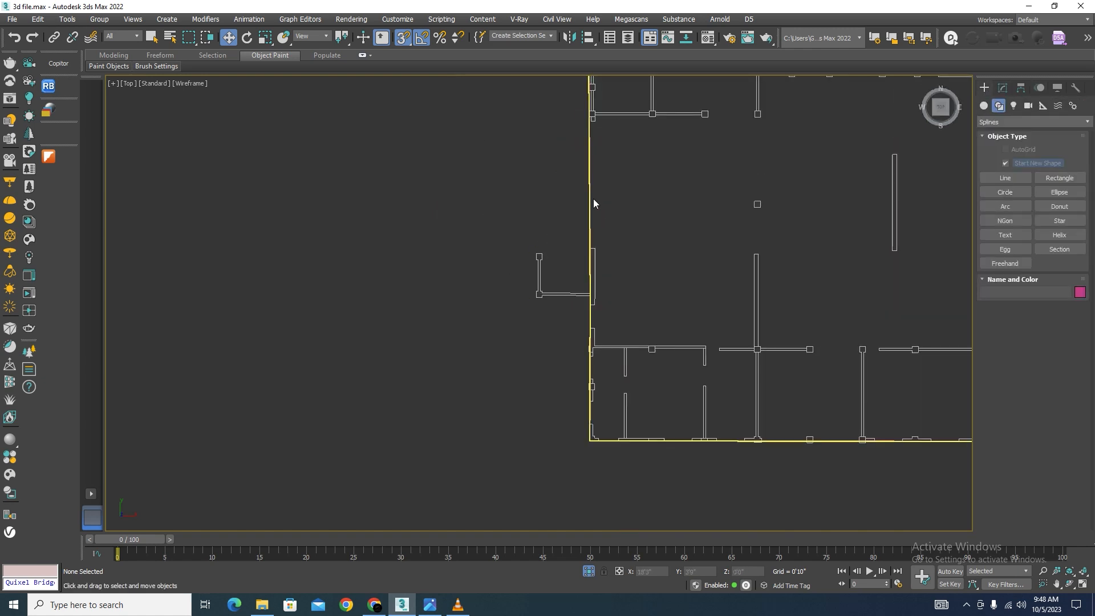
click(593, 200)
click(1002, 86)
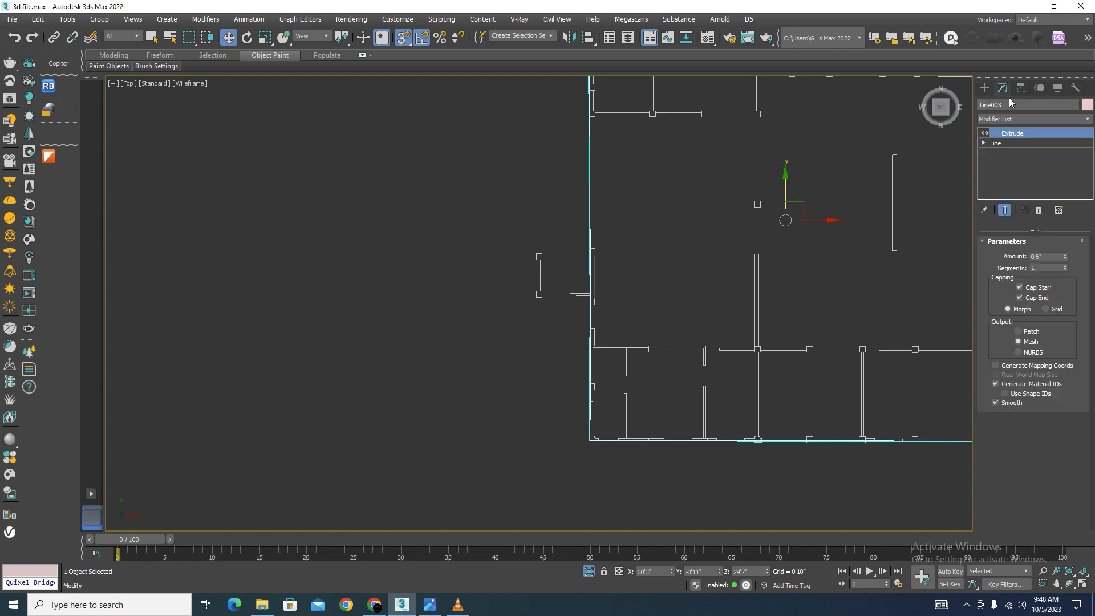
click(1003, 153)
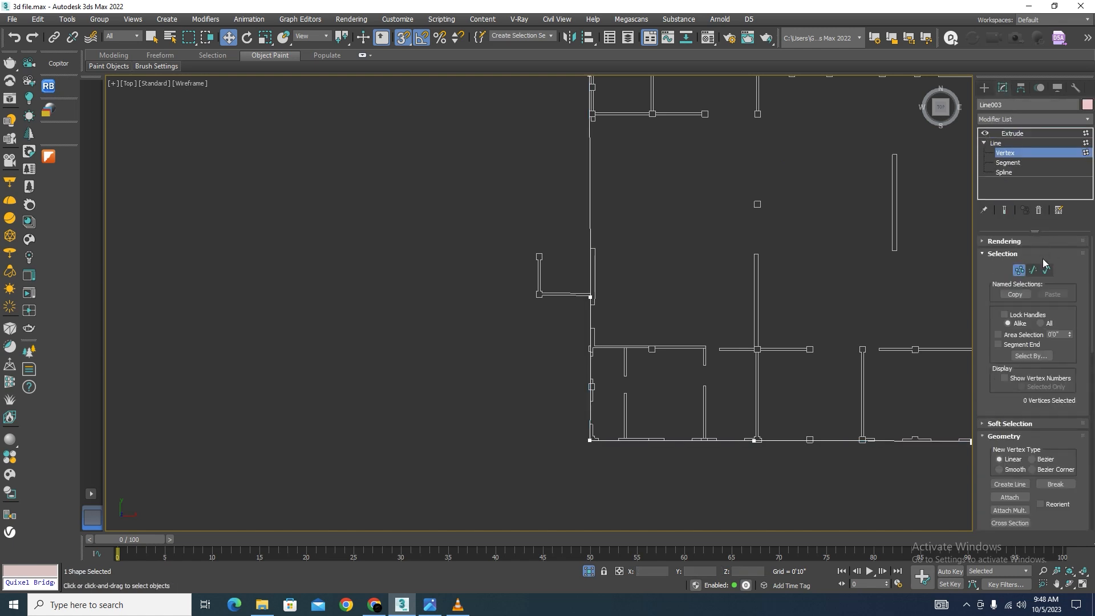
scroll(1008, 433, down, 3)
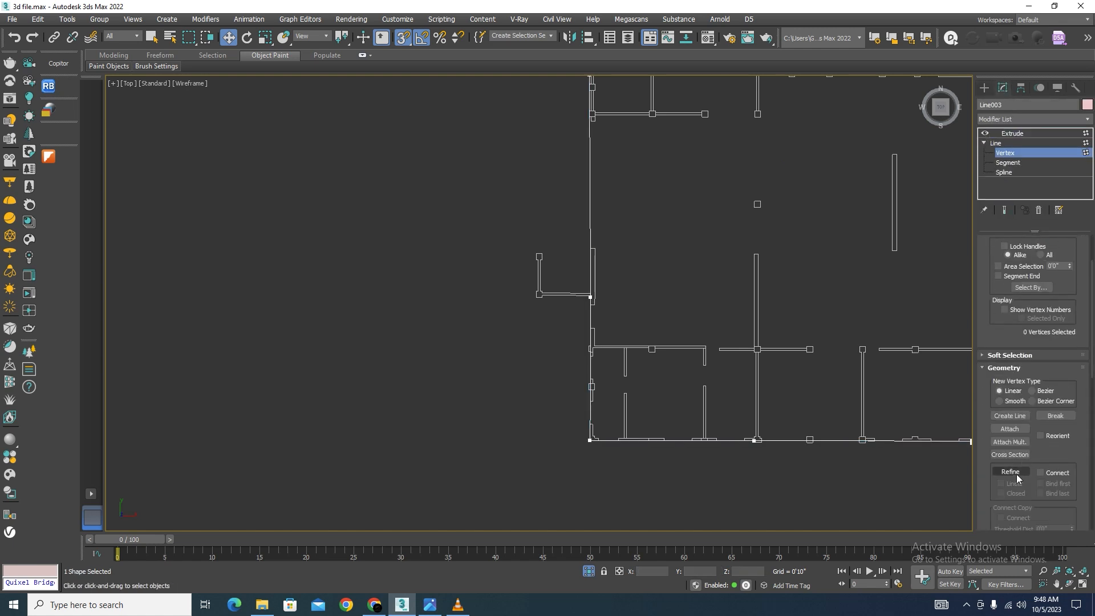
scroll(596, 248, up, 3)
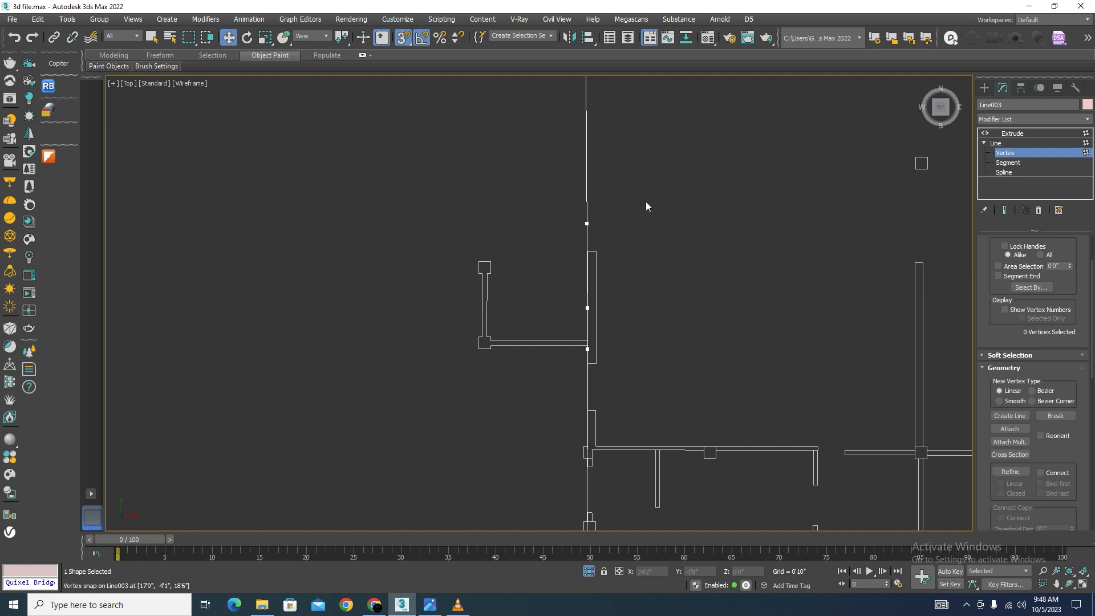
scroll(646, 204, down, 3)
click(619, 254)
Snap the lower of the two new outline vertices onto the upper outer corner of the side wall projection
scroll(644, 263, up, 3)
drag(650, 273, 507, 220)
scroll(511, 261, up, 3)
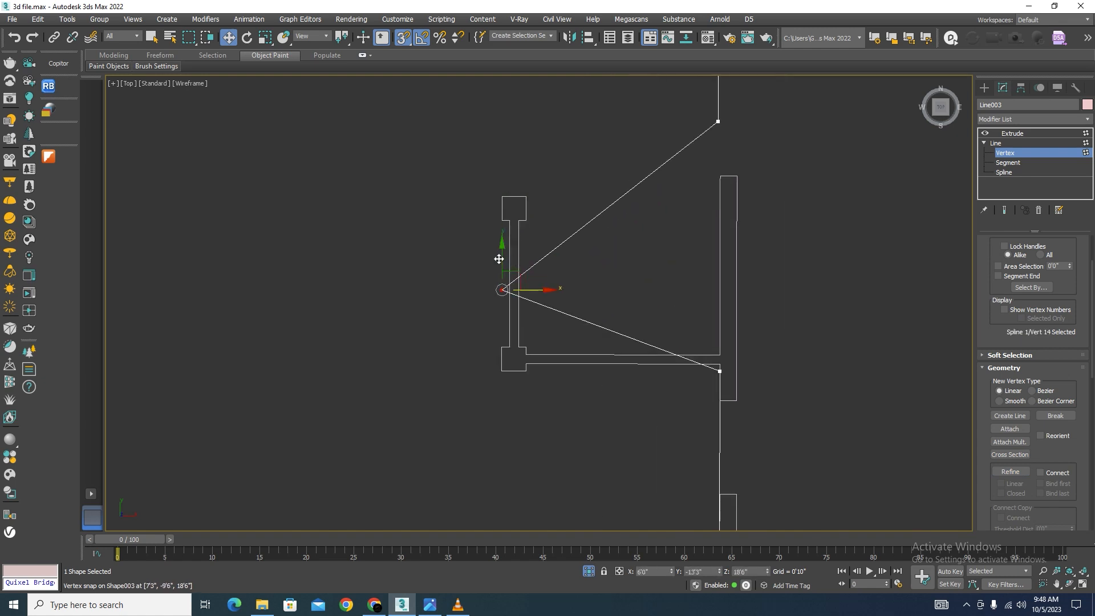
drag(499, 258, 503, 194)
scroll(723, 261, down, 3)
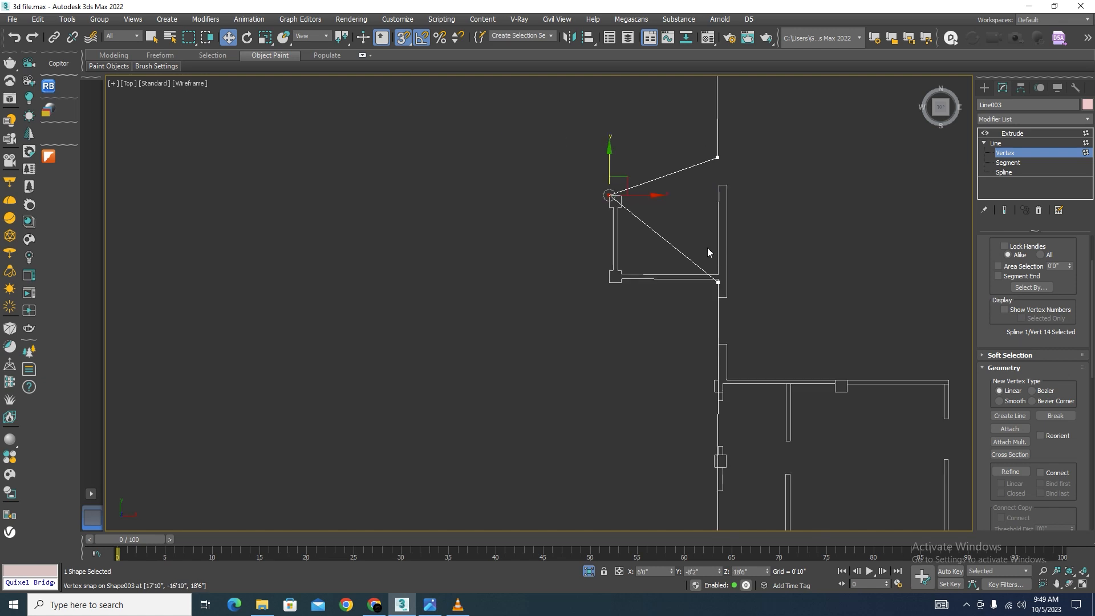
Add another vertex on the slanted outline segment and snap it to the projection's lower outer corner
click(1009, 471)
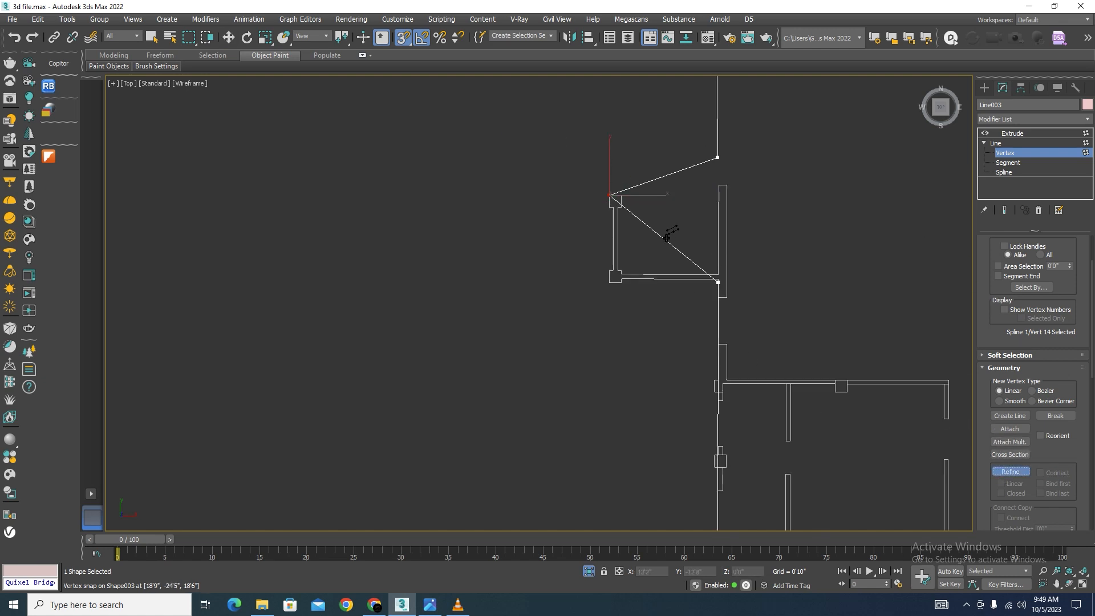
click(1006, 477)
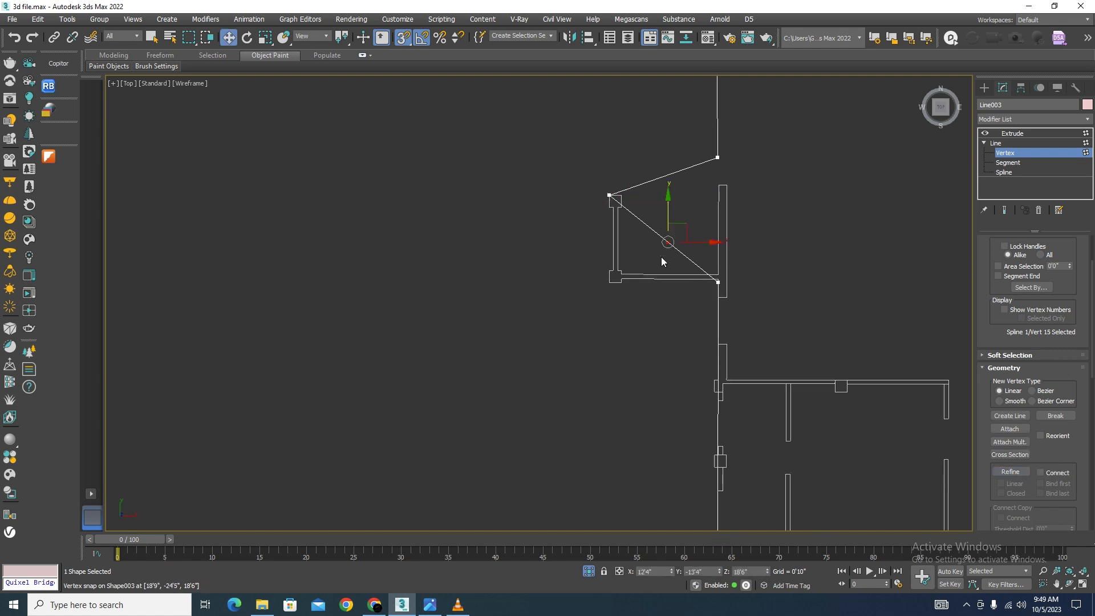
scroll(665, 240, up, 1)
drag(668, 250, 589, 319)
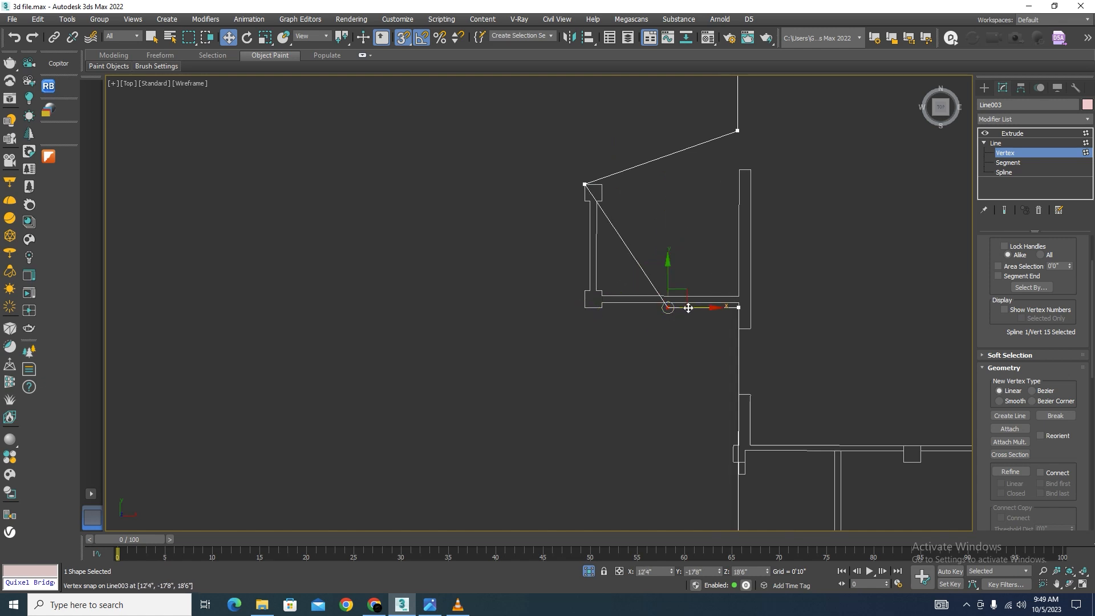
drag(688, 308, 592, 264)
scroll(607, 254, up, 1)
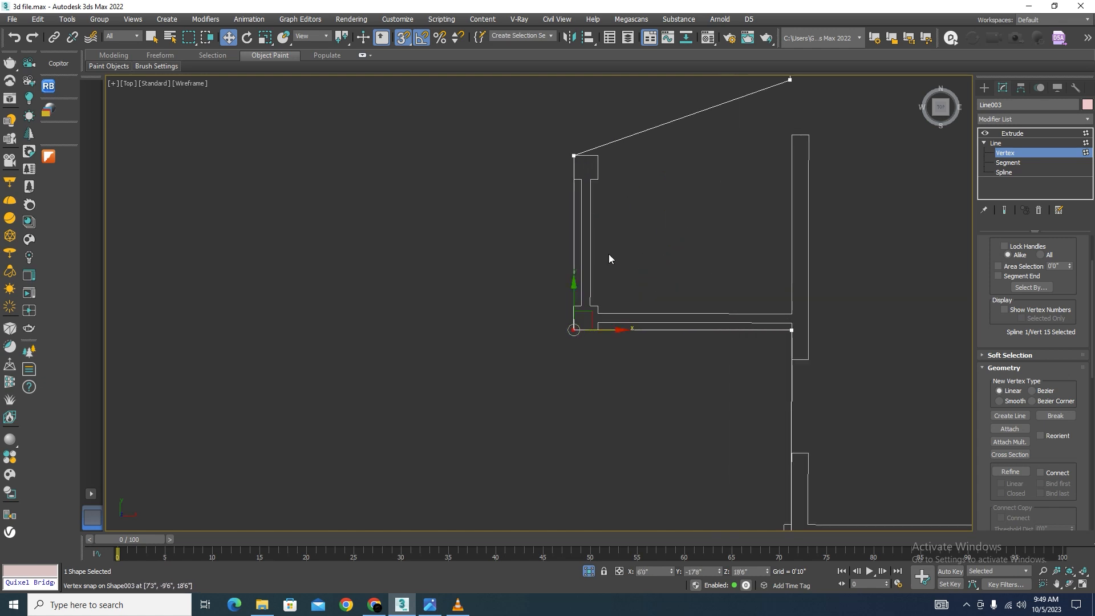
Level the remaining new vertex on the main wall with the projection's upper corner and return to the slab's Extrude level
scroll(665, 218, down, 2)
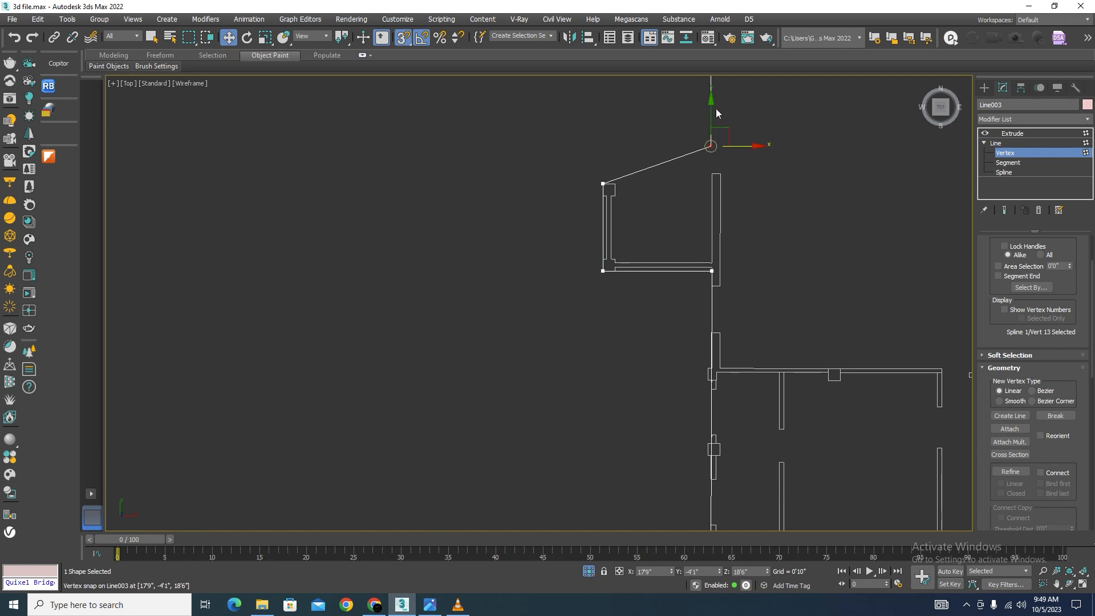
drag(702, 130, 602, 184)
scroll(787, 184, down, 3)
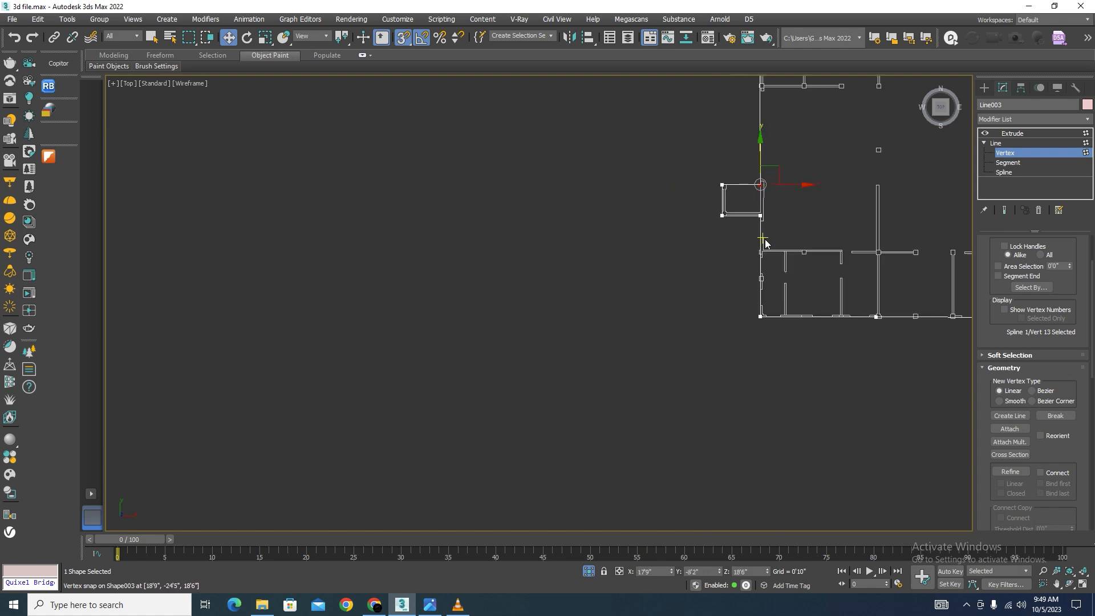
alt+middle_drag(700, 264, 805, 188)
click(1012, 133)
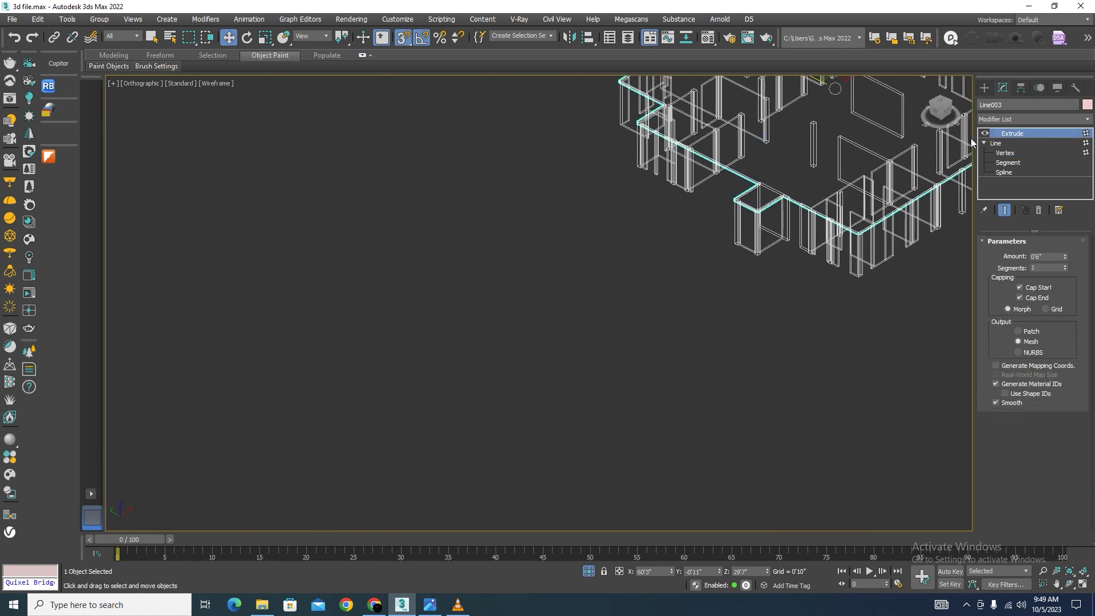
Examine the shaded top slab from above and below to check its fit over the walls and side projection
scroll(721, 230, down, 4)
key(F3)
scroll(717, 203, up, 3)
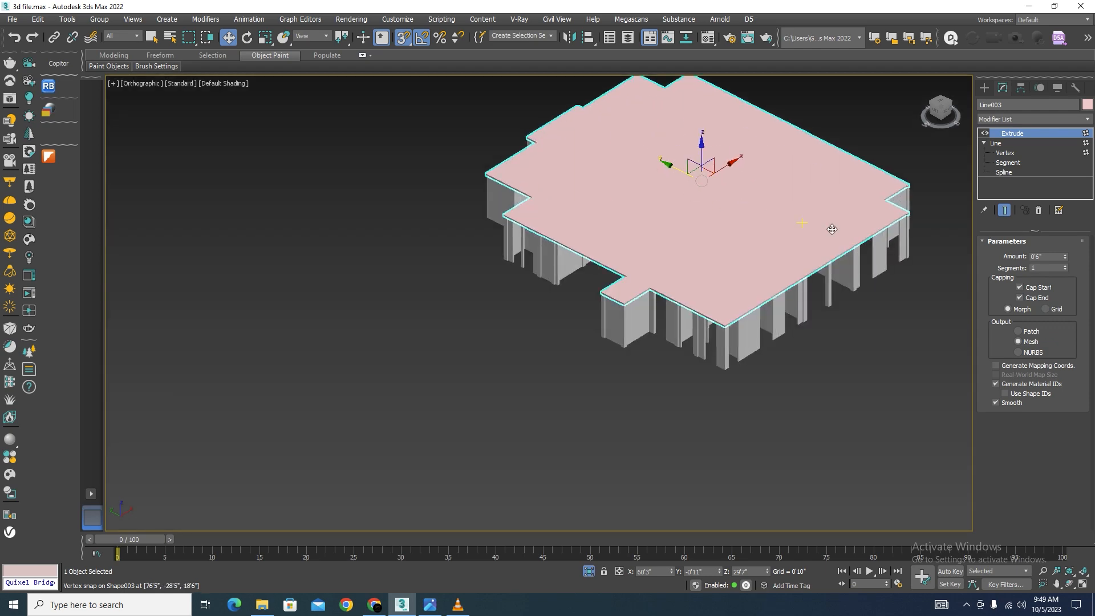
mouse_move(831, 227)
alt+middle_down()
mouse_move(855, 210)
mouse_move(781, 197)
mouse_move(786, 148)
alt+middle_up()
scroll(616, 104, up, 6)
scroll(597, 138, down, 4)
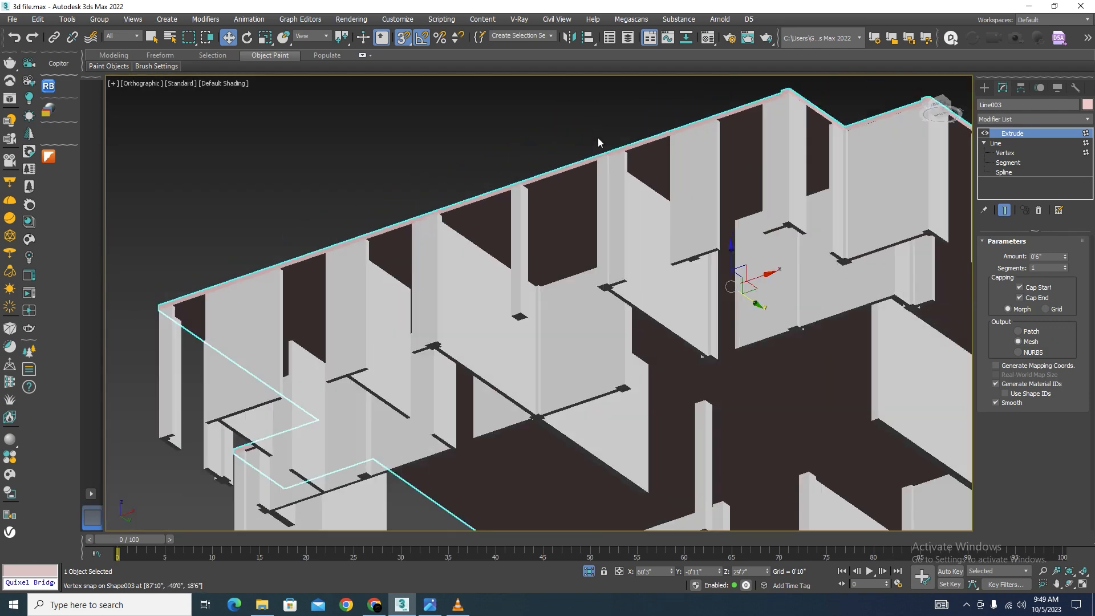
alt+middle_drag(617, 227, 699, 286)
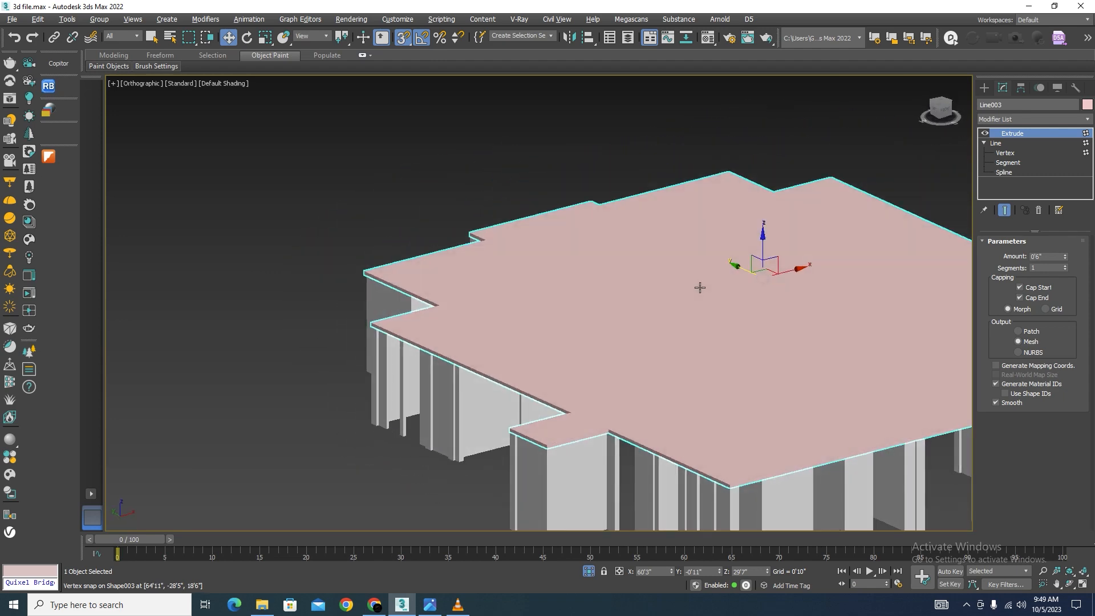
scroll(699, 285, down, 5)
alt+middle_drag(694, 324, 630, 508)
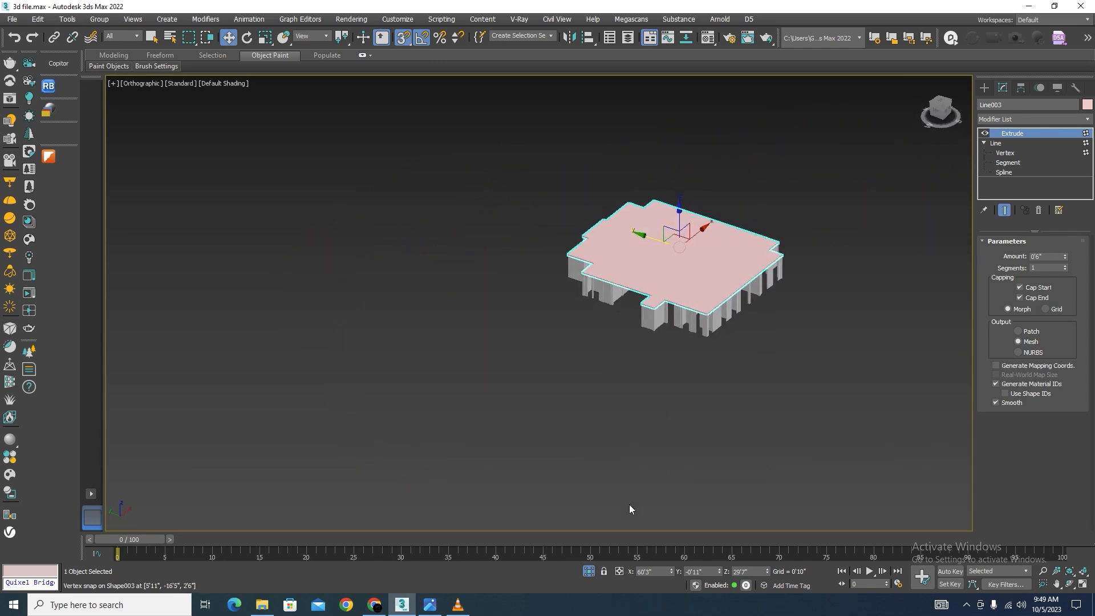
Exit isolation, deselect the slab, and compare the separate wall set with the slab-covered building in the front view
click(588, 572)
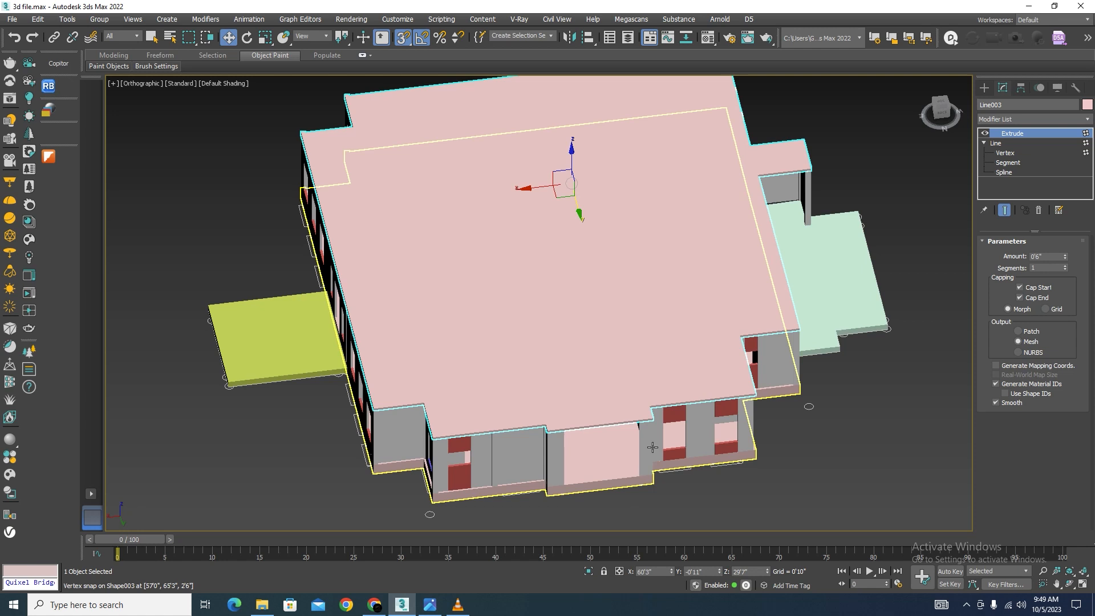
click(816, 481)
key(l)
scroll(777, 318, down, 8)
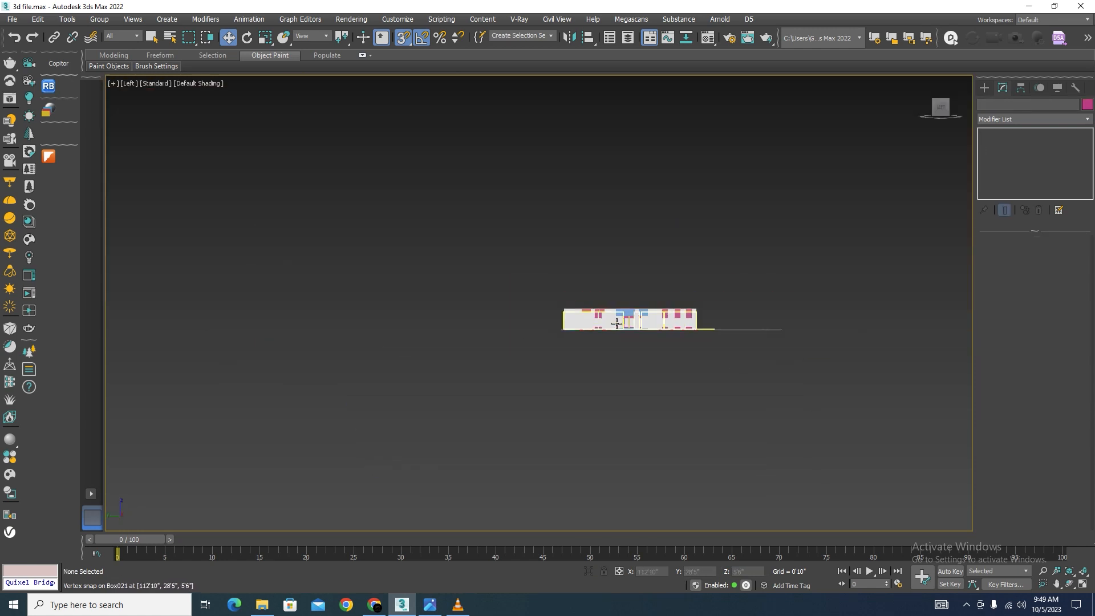
scroll(678, 345, up, 5)
key(f)
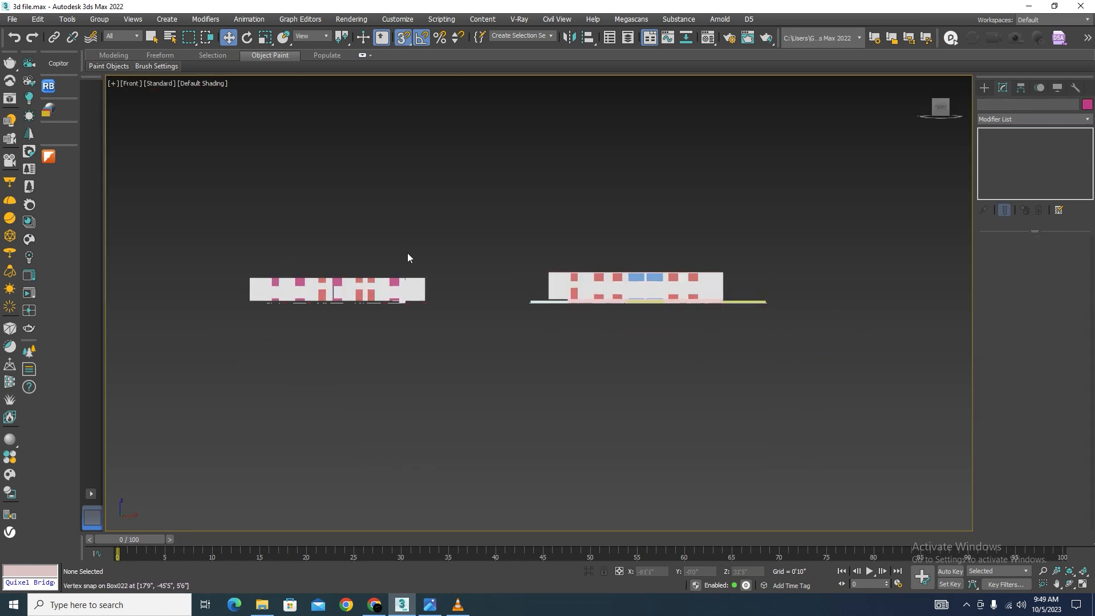
scroll(407, 252, up, 6)
scroll(548, 280, down, 3)
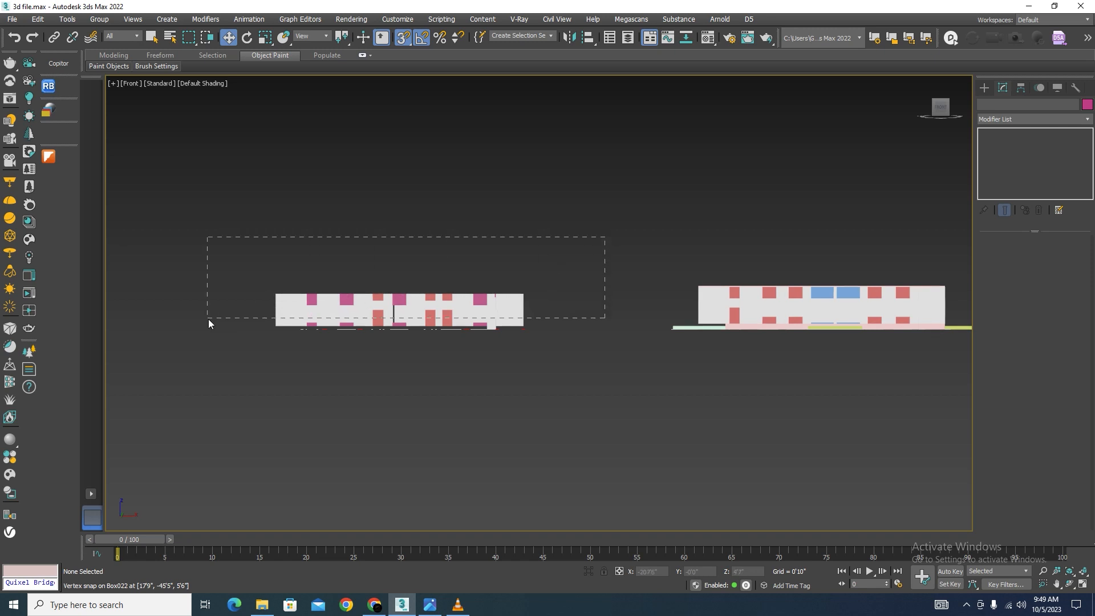
drag(409, 219, 408, 218)
scroll(470, 355, up, 6)
Try to move the magenta window panels beside the misaligned corner wall of the separate wall set
click(555, 237)
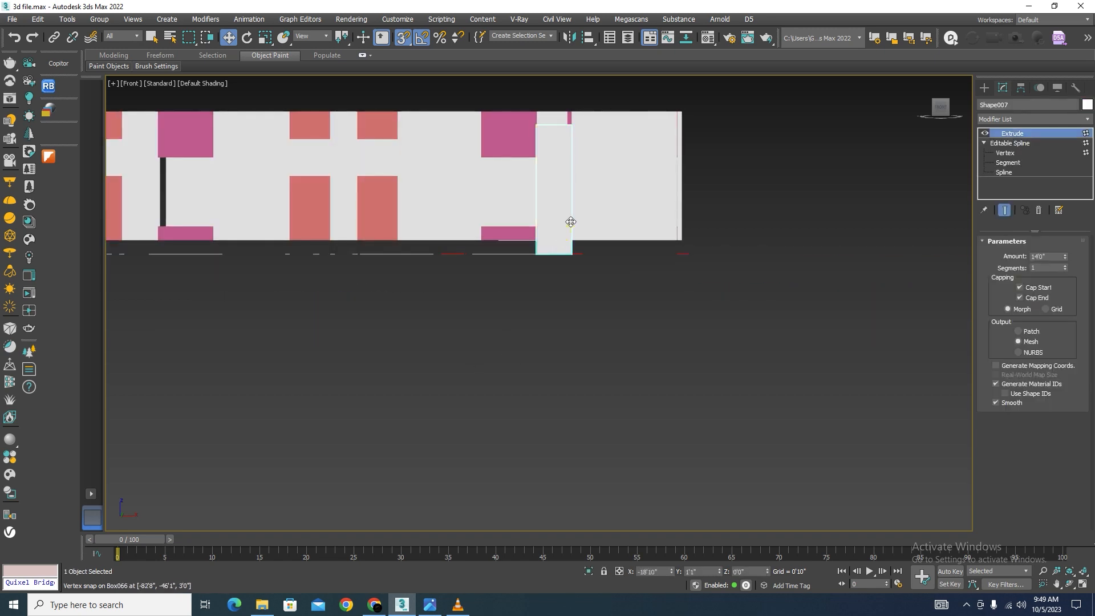
scroll(571, 222, down, 4)
alt+middle_drag(571, 223, 613, 318)
scroll(547, 240, up, 5)
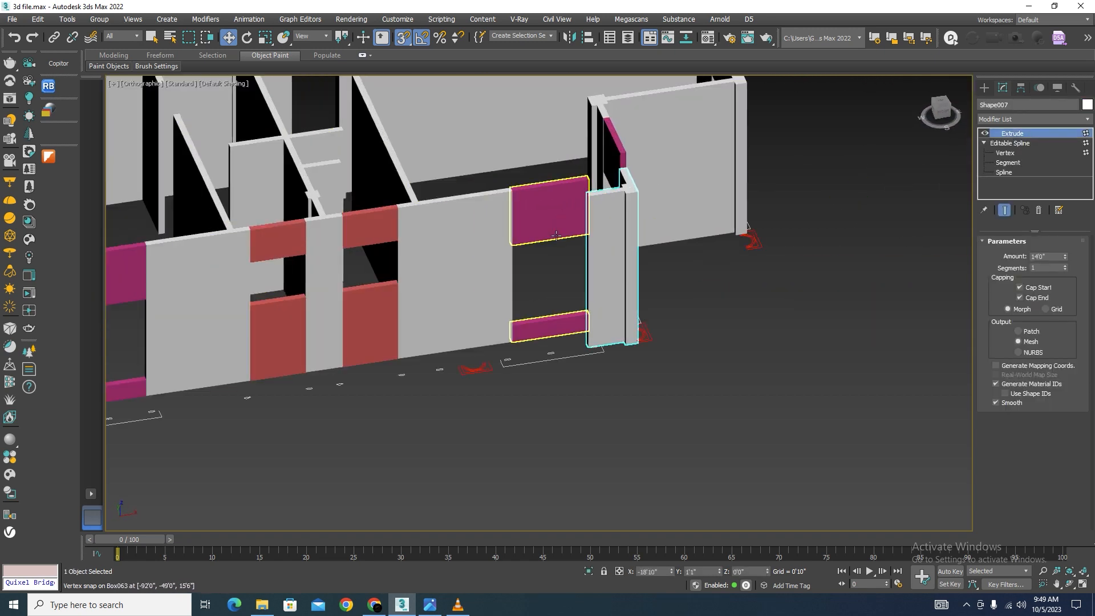
click(556, 236)
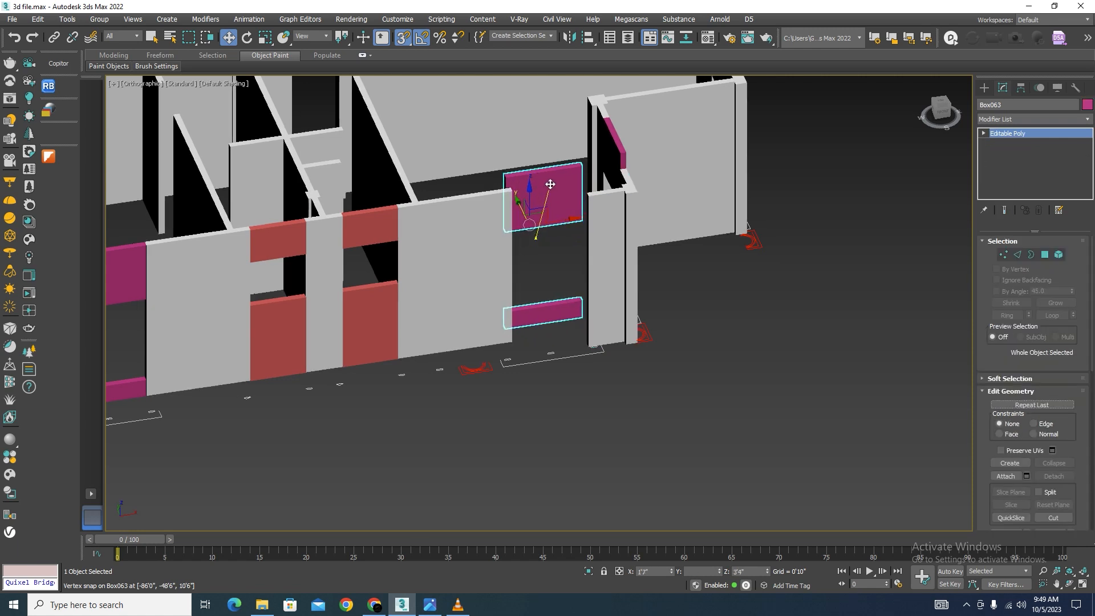
scroll(553, 272, up, 4)
Select the low-lying corner wall of the separate wall set and center its pivot to the object
click(659, 233)
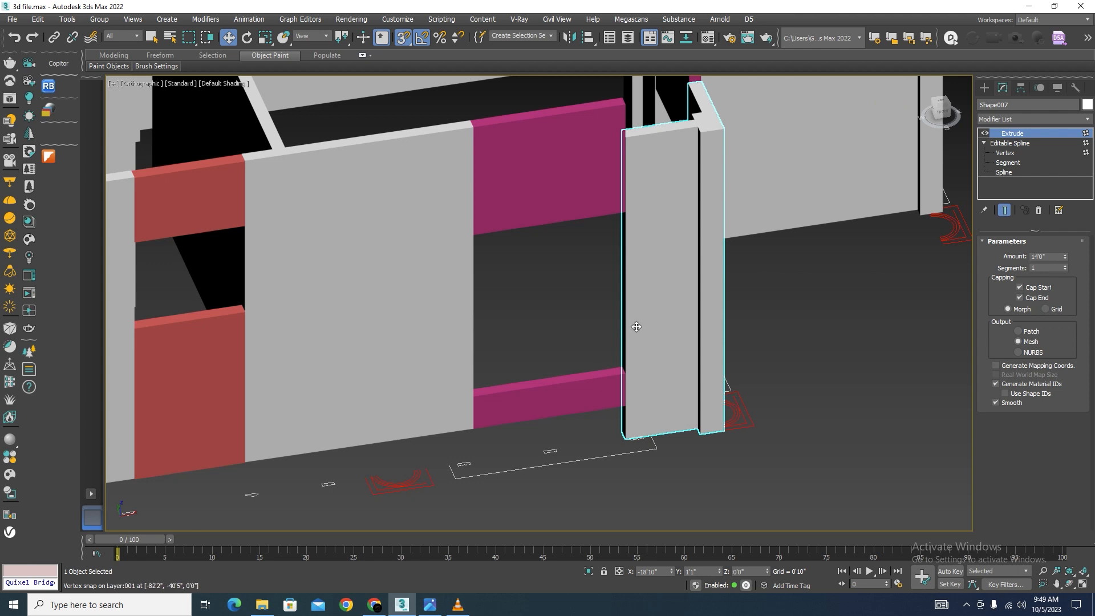
scroll(636, 327, down, 6)
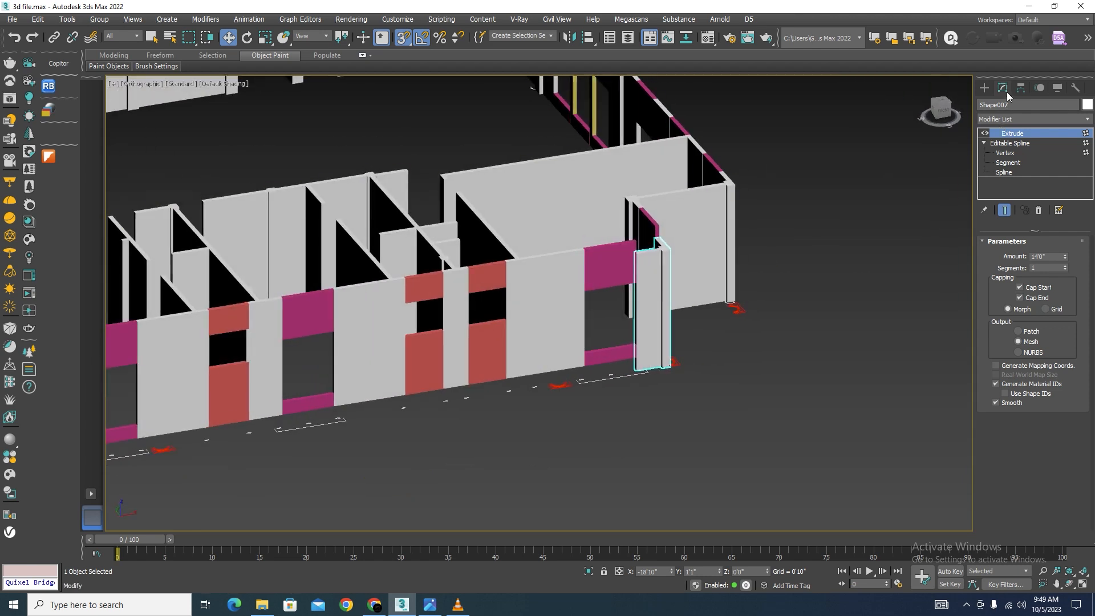
click(1019, 89)
click(1031, 170)
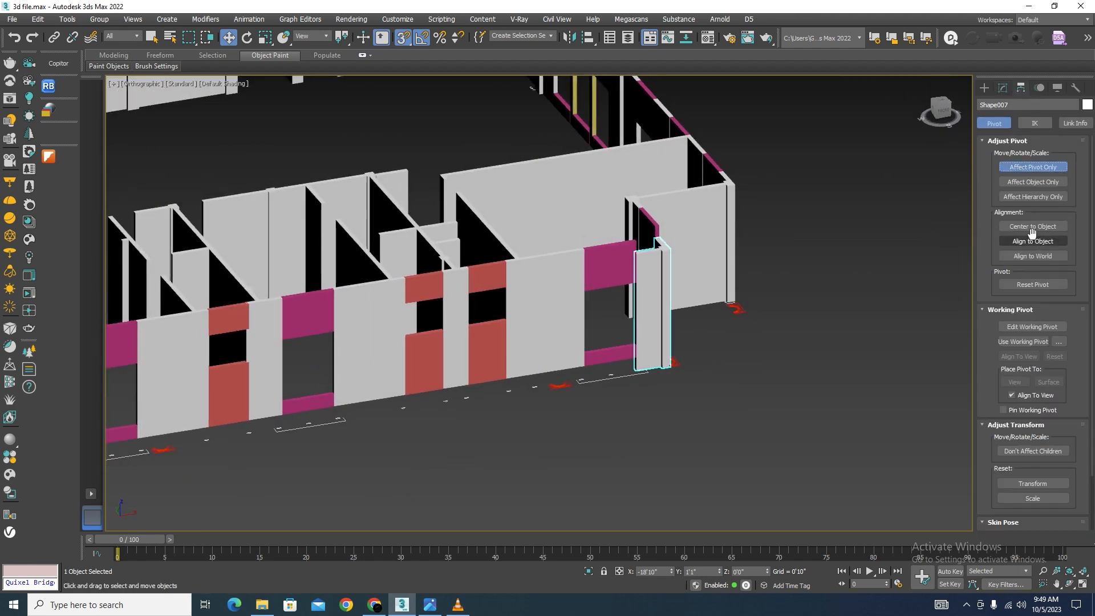
click(1031, 227)
click(1031, 166)
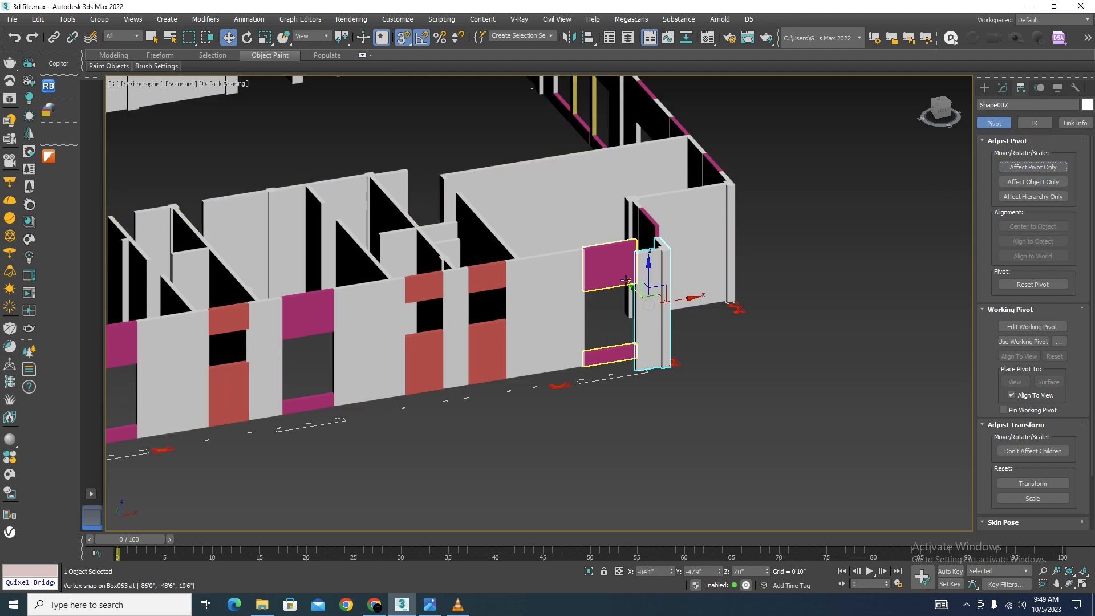
Raise the corner wall vertically, snapping its base level with the bottom of the adjoining window panel
scroll(654, 288, up, 2)
scroll(654, 288, up, 2)
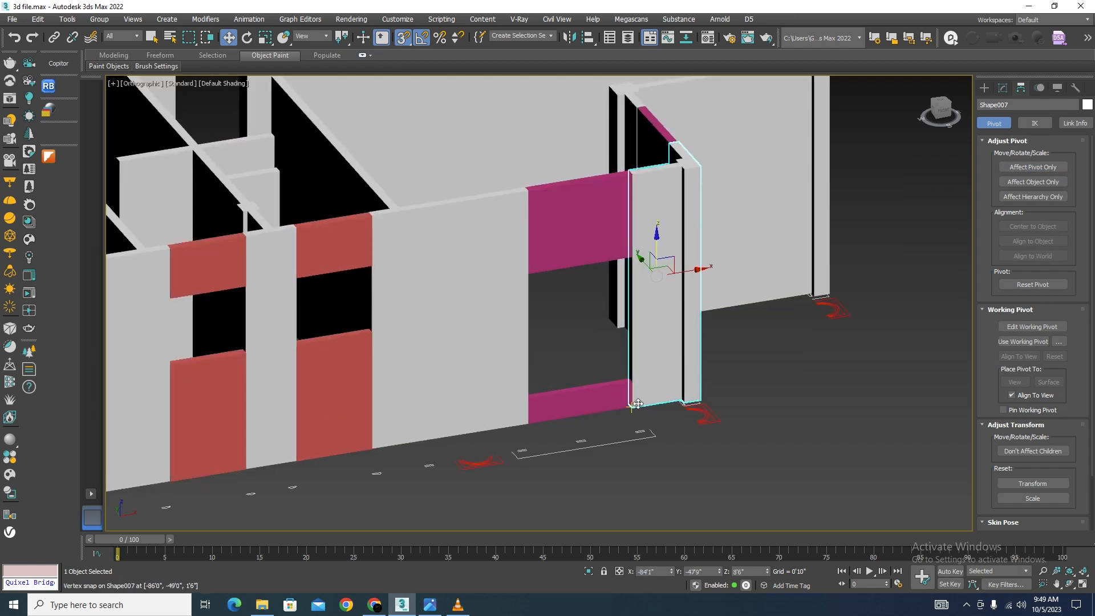
drag(653, 344, 631, 399)
scroll(690, 323, down, 5)
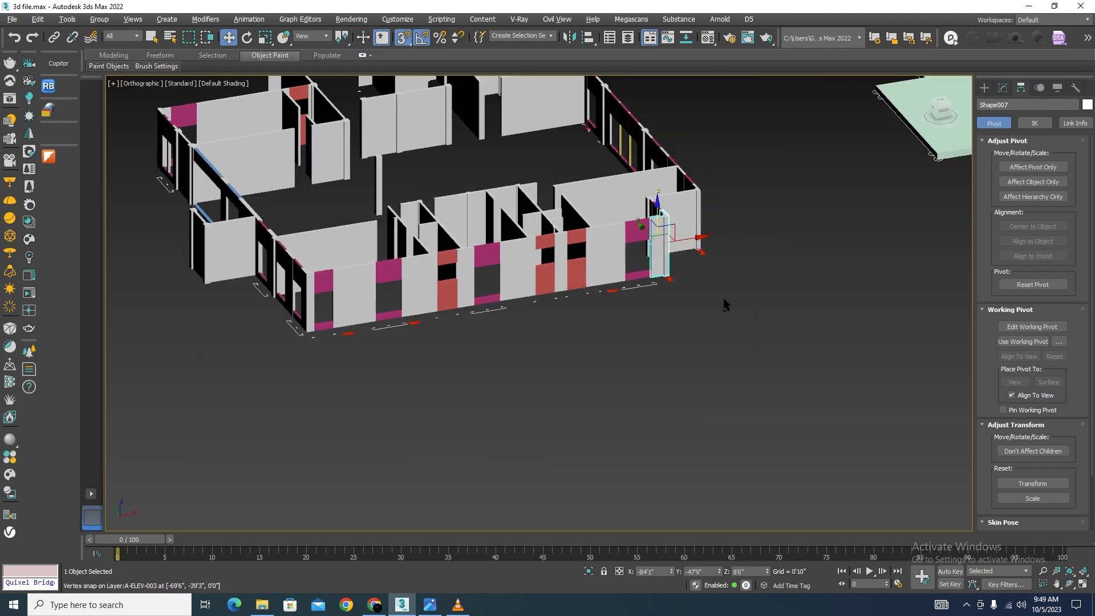
scroll(723, 302, up, 2)
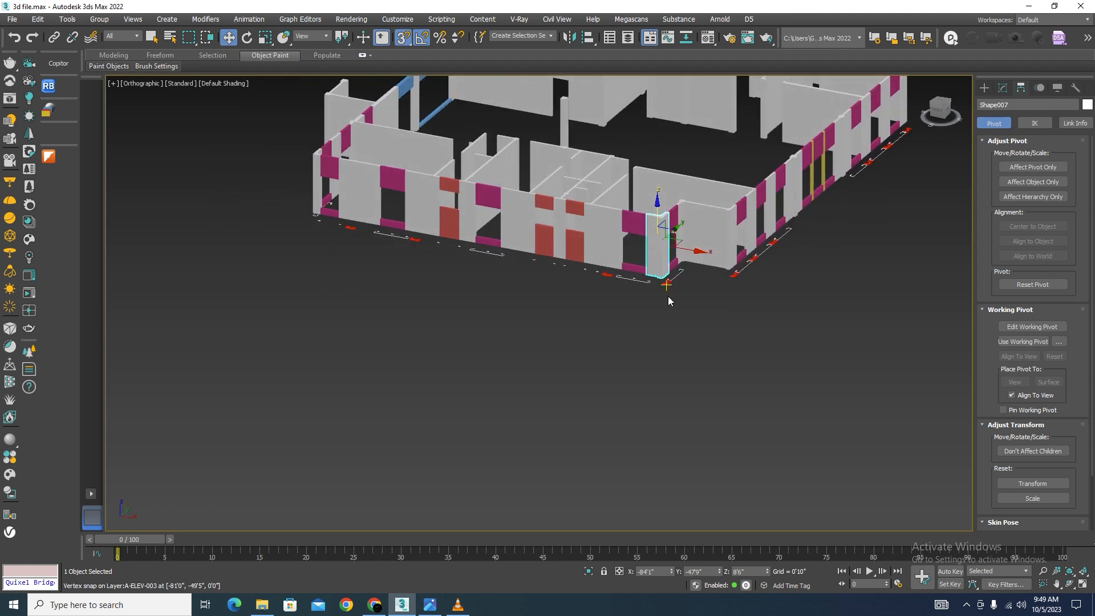
Select all walls and window panels of the separate wall set together in the front view
key(f)
scroll(614, 283, down, 3)
scroll(469, 280, up, 2)
scroll(469, 279, up, 2)
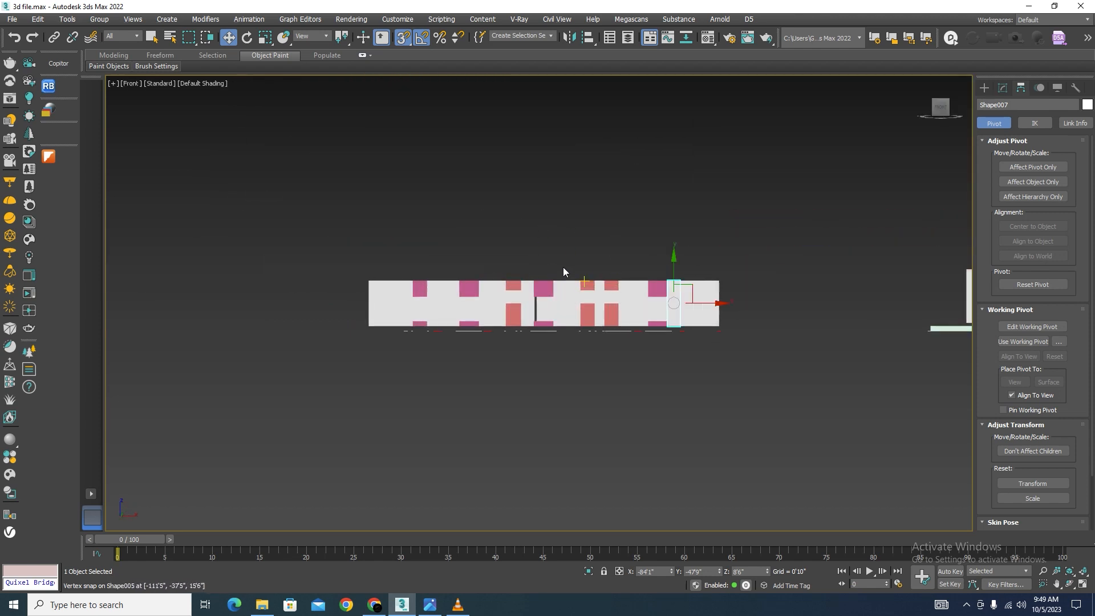
scroll(563, 267, down, 4)
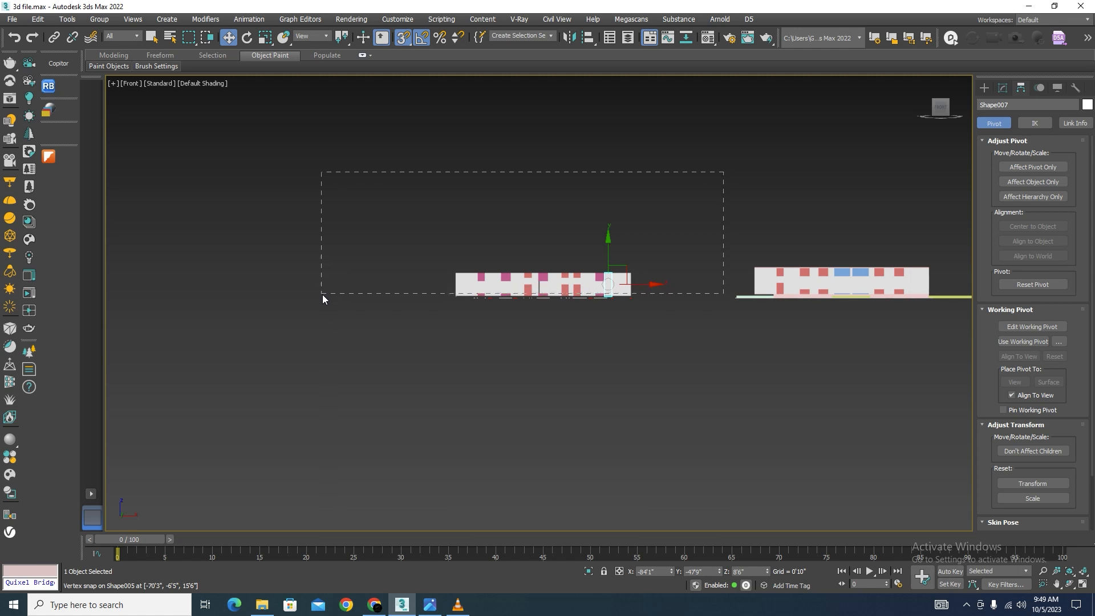
drag(323, 294, 320, 296)
middle_drag(651, 314, 524, 333)
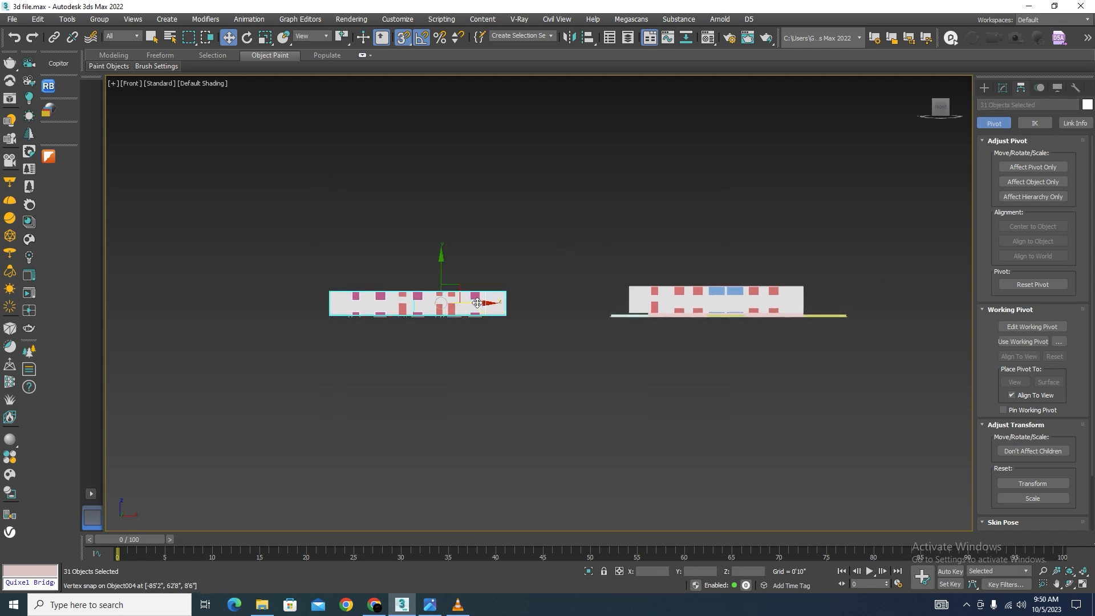
Move the selected wall set sideways over the building in the front view and raise it above the top slab
drag(477, 303, 739, 327)
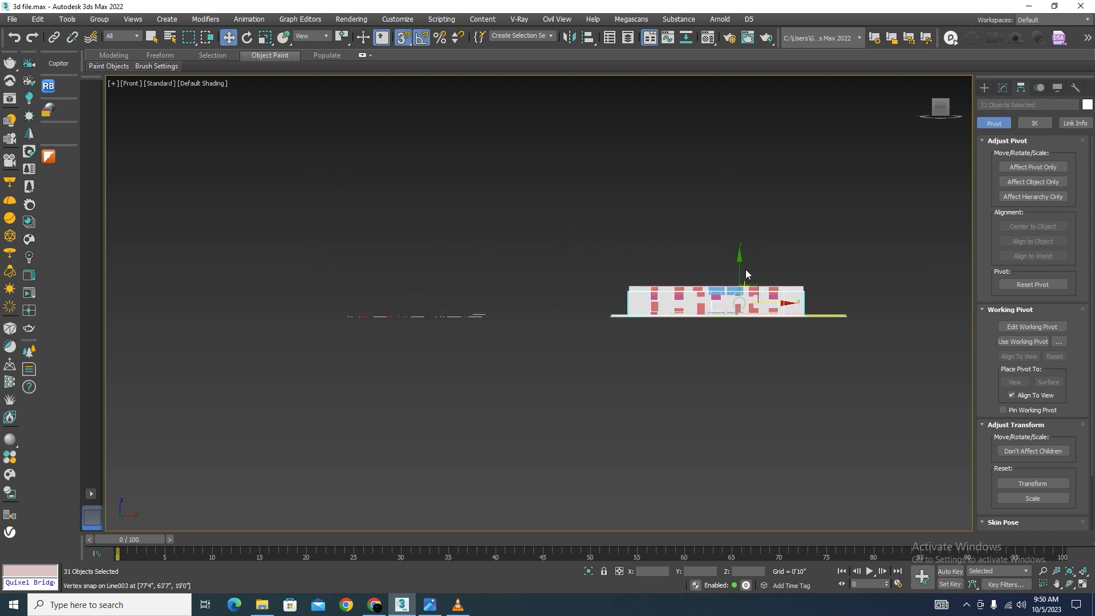
drag(746, 274, 794, 232)
alt+middle_drag(795, 232, 830, 276)
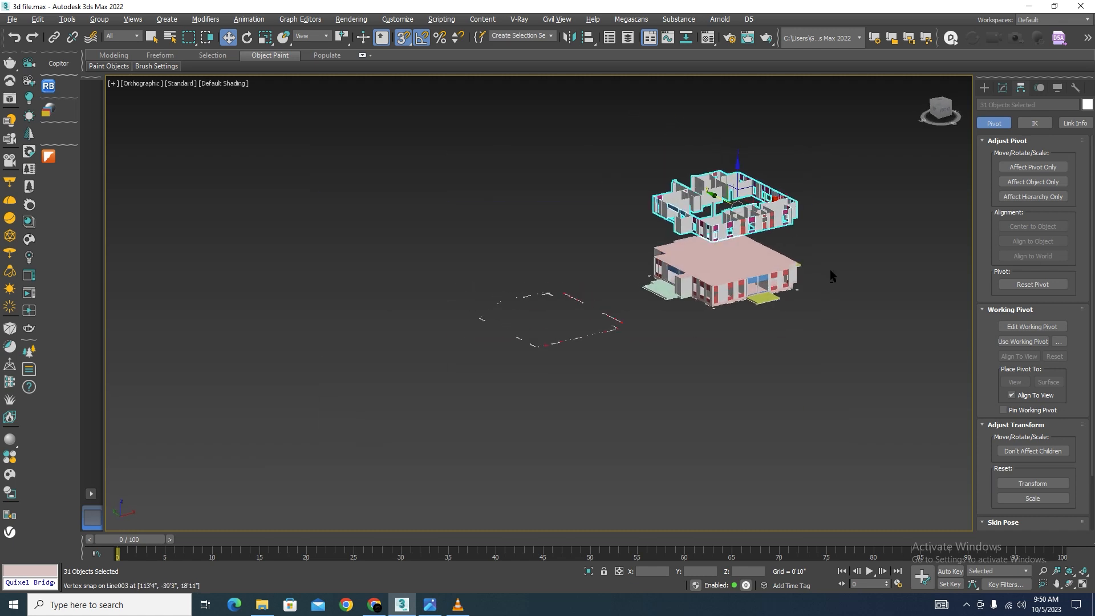
scroll(719, 251, up, 8)
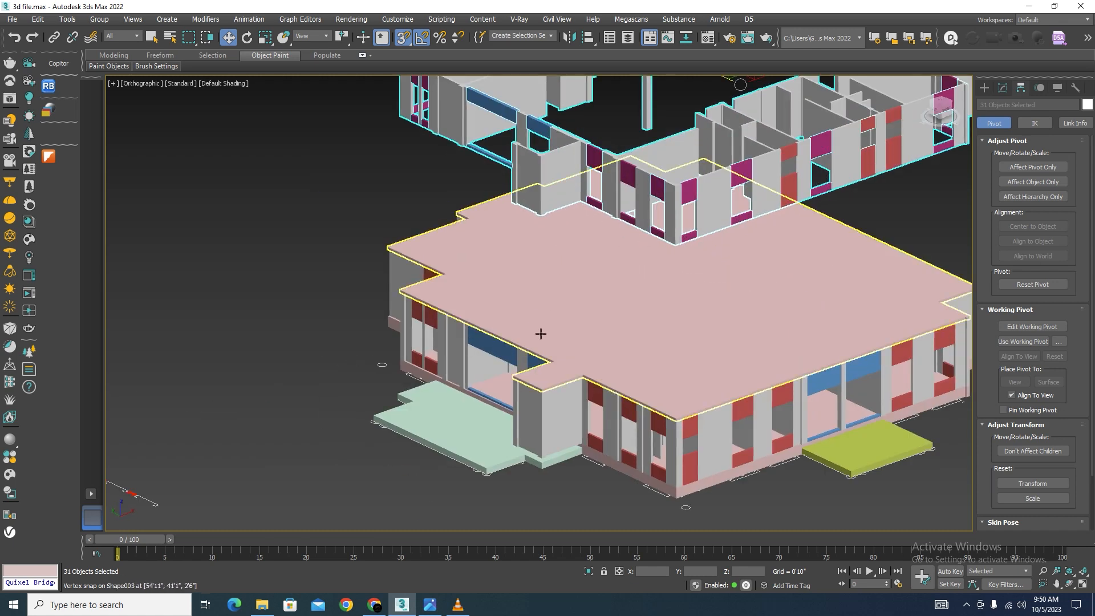
Lower the raised wall set towards the building, snapping its projecting corner to the matching corner of the top slab
scroll(541, 334, up, 2)
drag(545, 150, 543, 392)
scroll(612, 301, down, 8)
scroll(648, 228, up, 4)
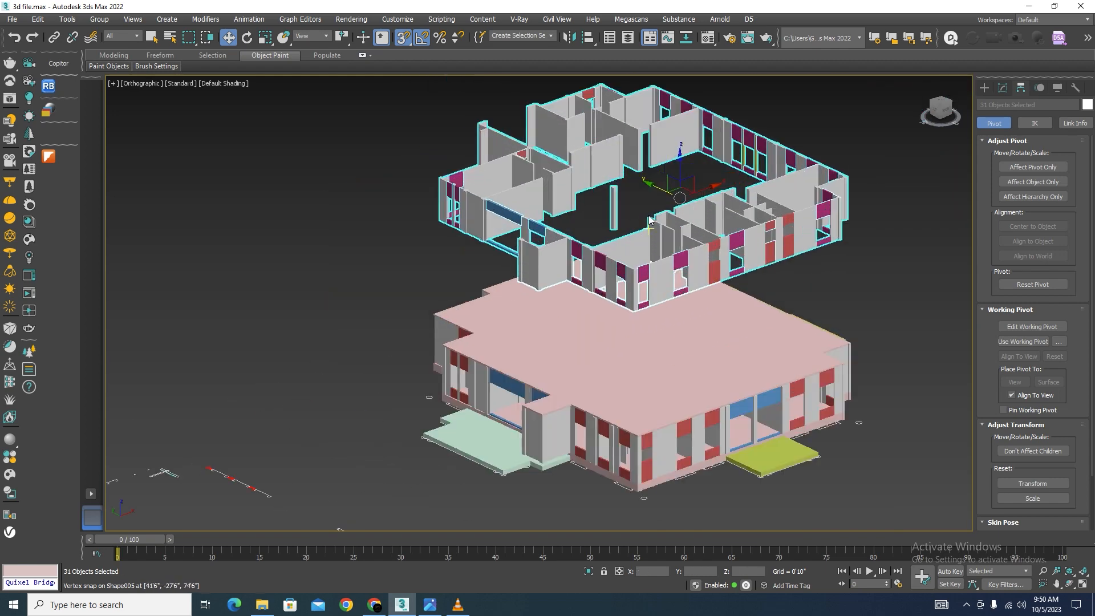
drag(683, 163, 691, 138)
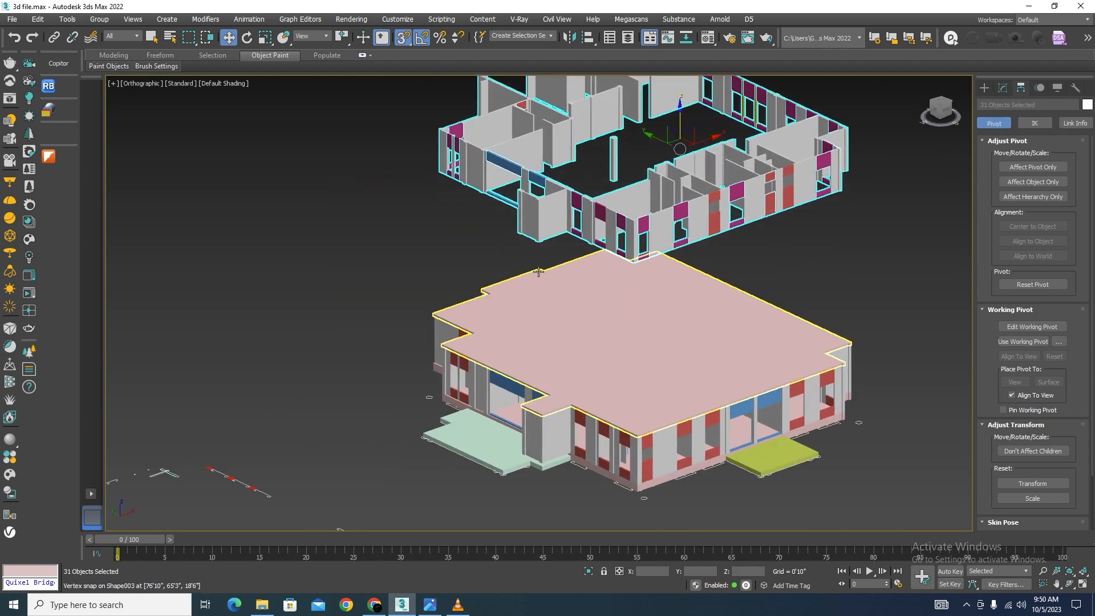
scroll(538, 272, up, 3)
drag(540, 229, 543, 471)
scroll(521, 428, up, 10)
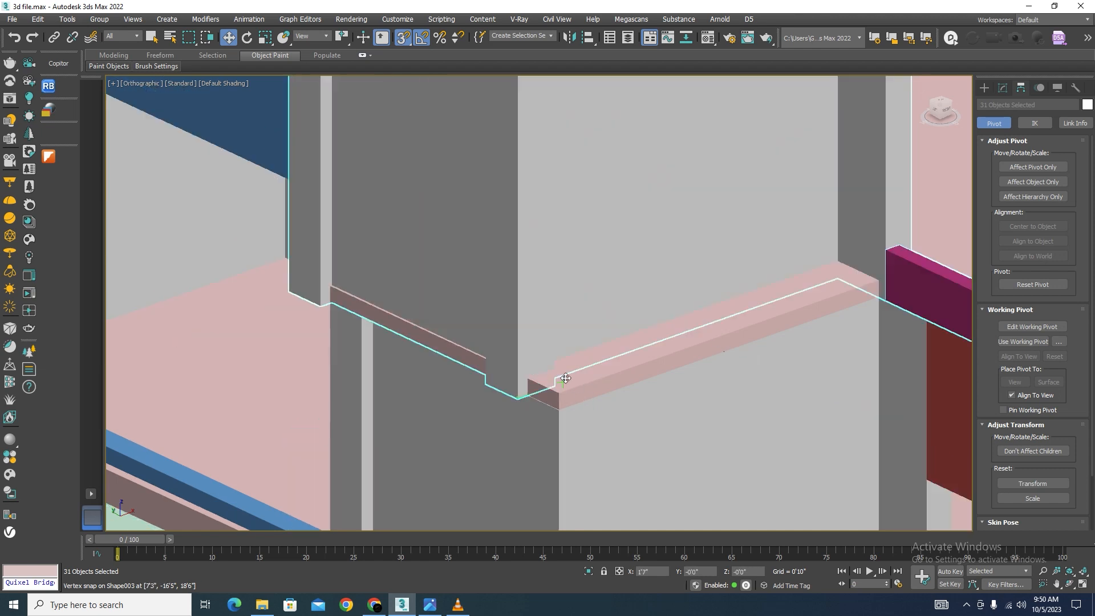
scroll(558, 386, down, 10)
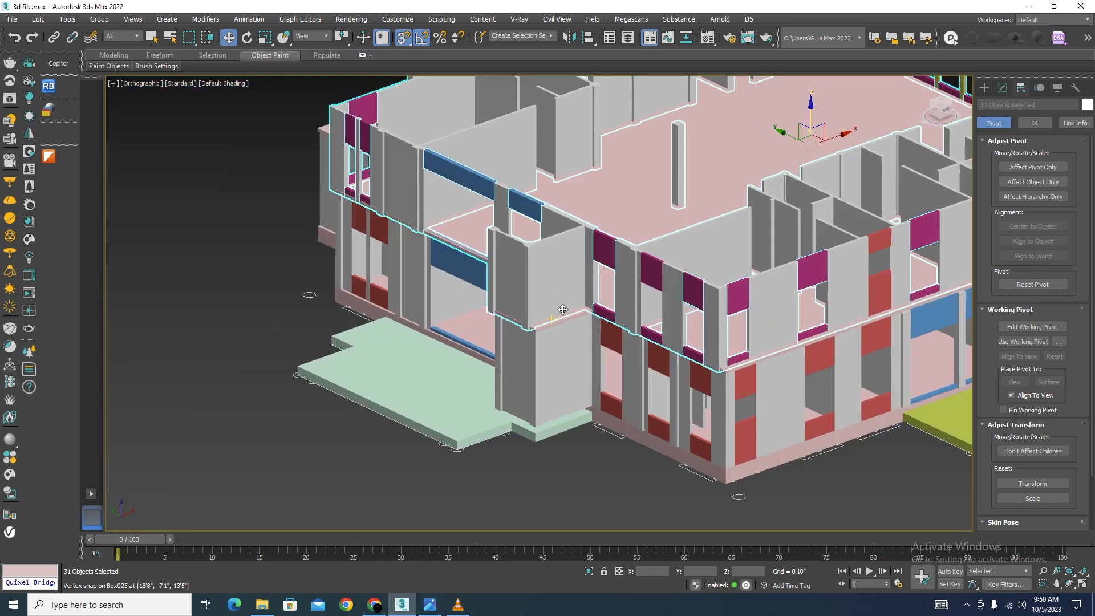
Snap the wall set's base vertically down onto the slab's top surface in the left view
key(l)
scroll(576, 313, up, 8)
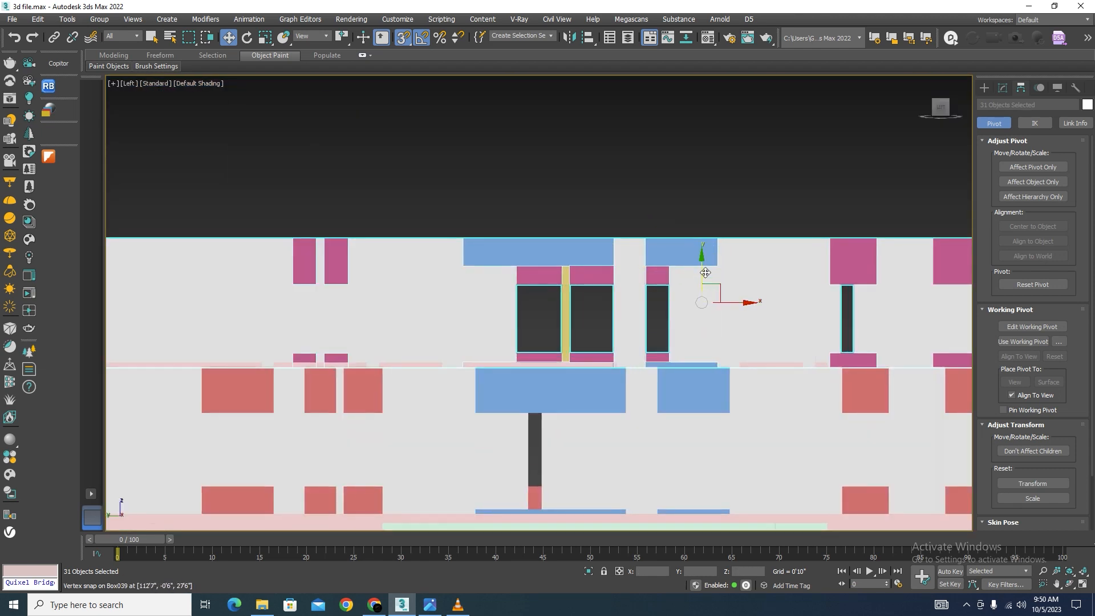
scroll(705, 273, down, 5)
scroll(390, 251, up, 6)
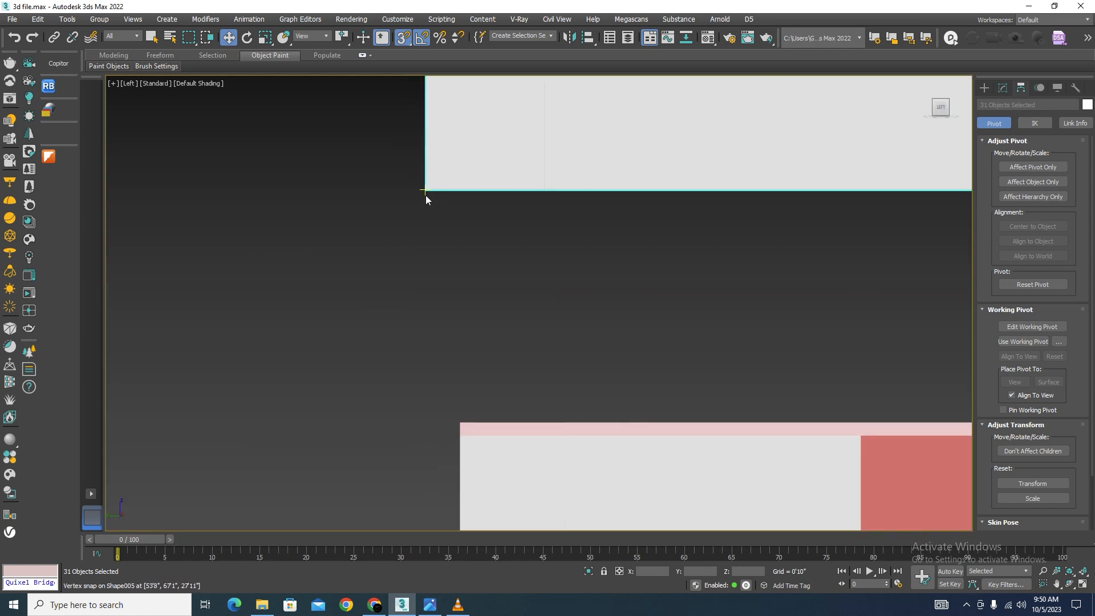
drag(426, 190, 465, 418)
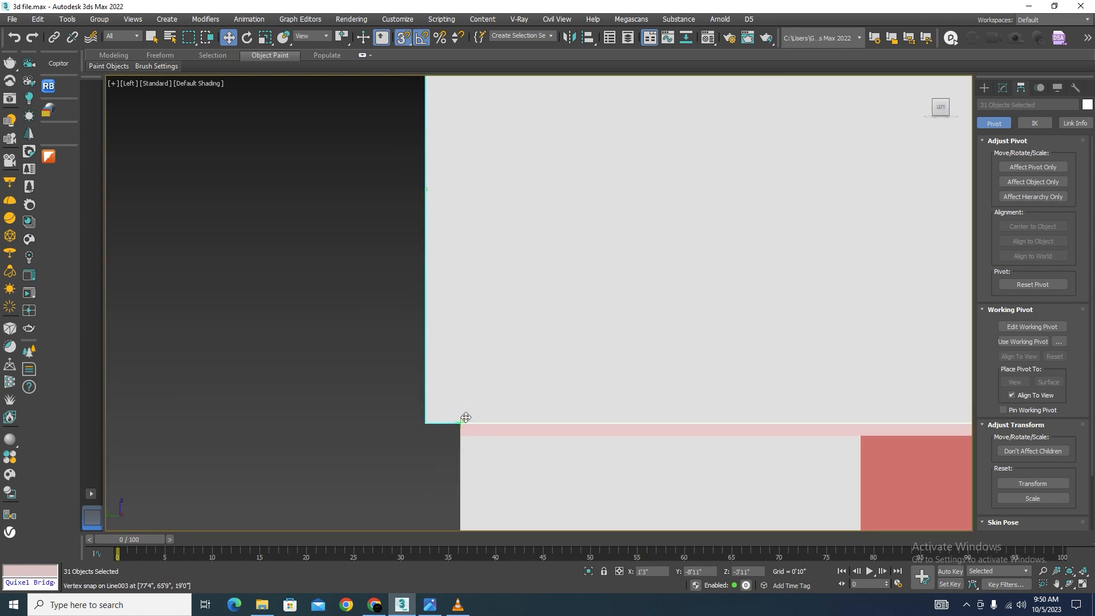
Shift the wall set horizontally along the slab, snapping its lower wall corner to the corresponding wall corner of the storey below
scroll(393, 380, down, 5)
alt+middle_drag(393, 380, 696, 372)
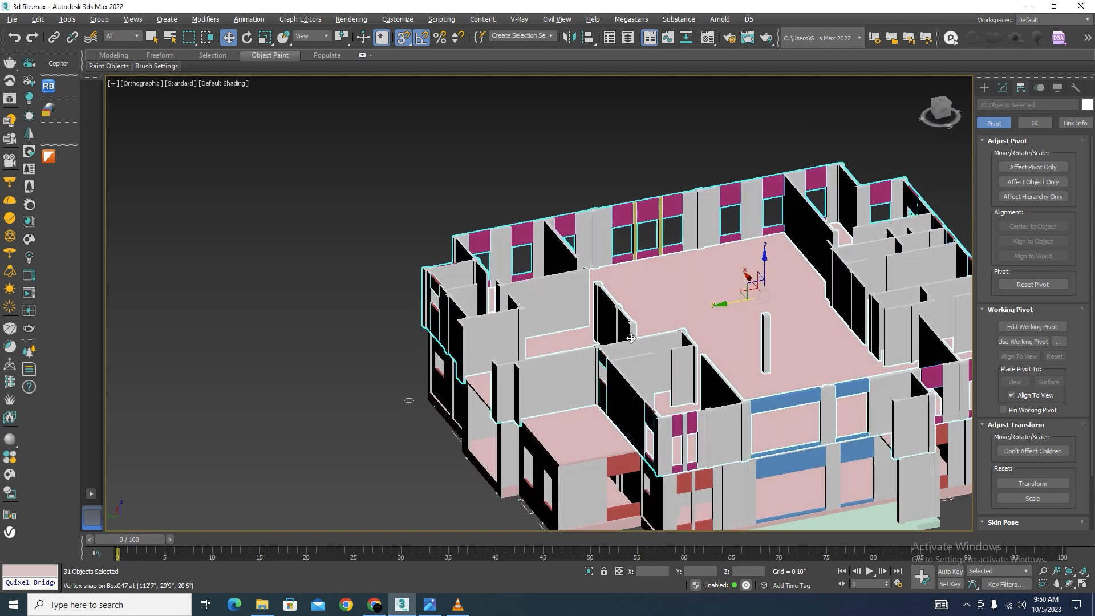
scroll(696, 373, down, 4)
scroll(594, 284, up, 2)
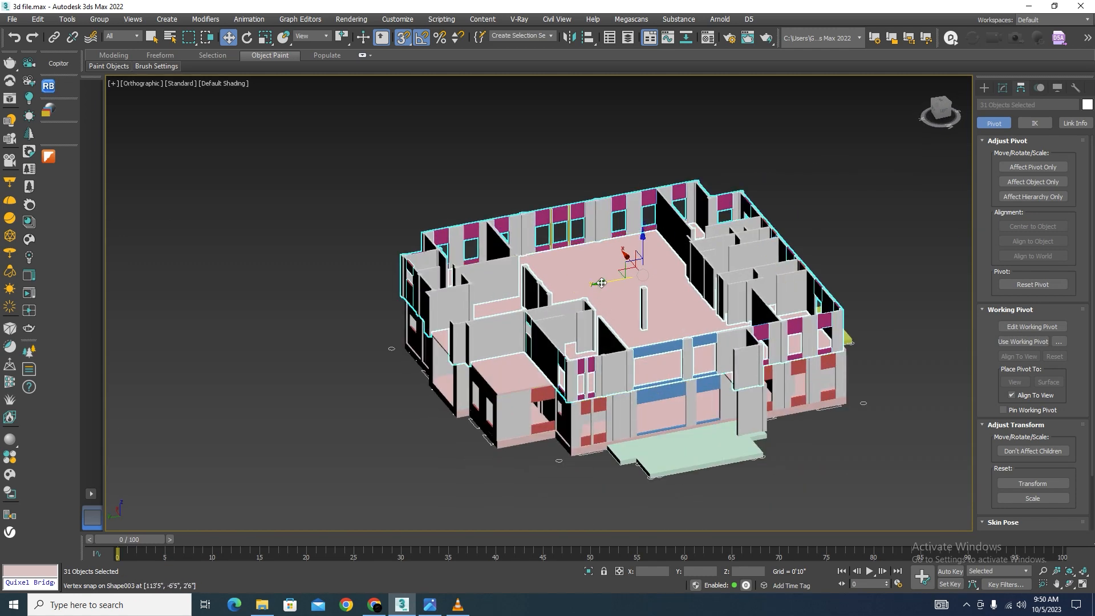
drag(595, 285, 569, 292)
scroll(462, 364, up, 8)
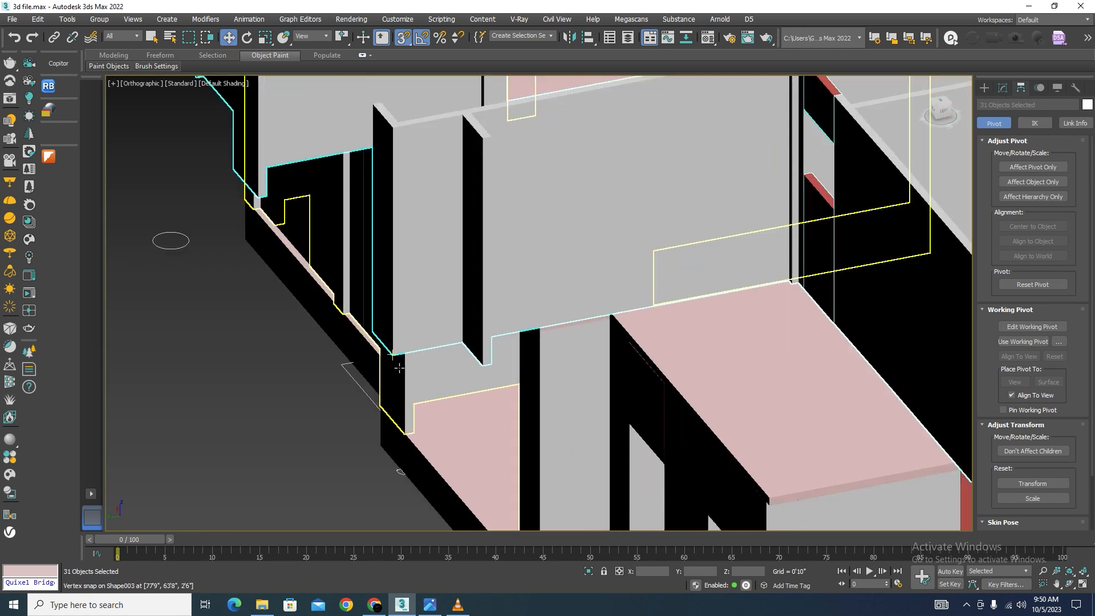
scroll(415, 349, up, 3)
drag(393, 353, 530, 330)
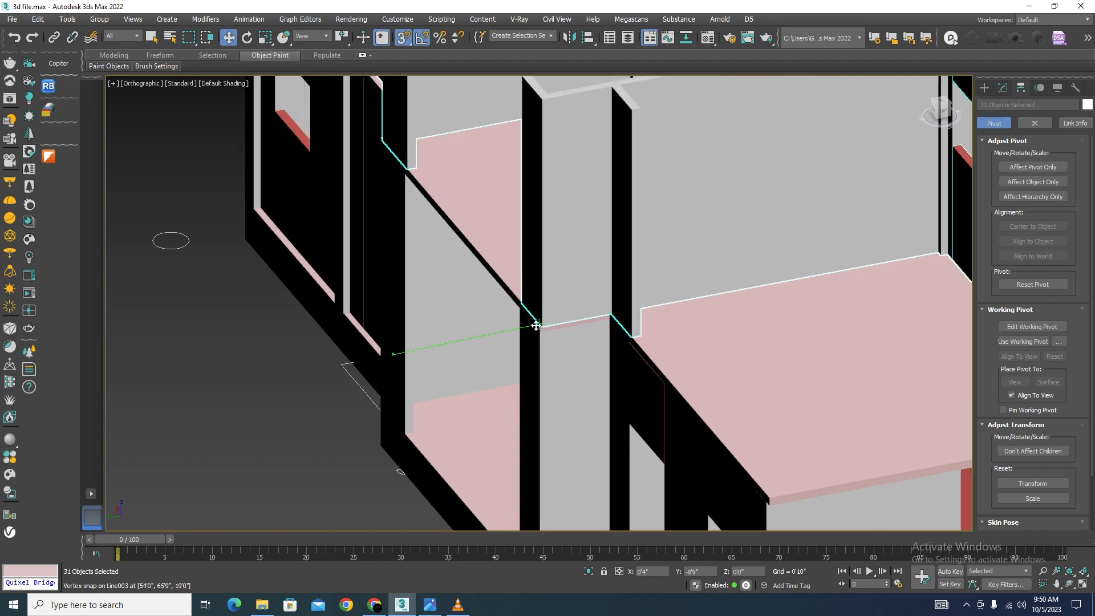
Deselect the wall set and examine from several angles how the upper storey lines up with the slab and lower walls
scroll(530, 342, down, 10)
alt+middle_drag(586, 360, 539, 371)
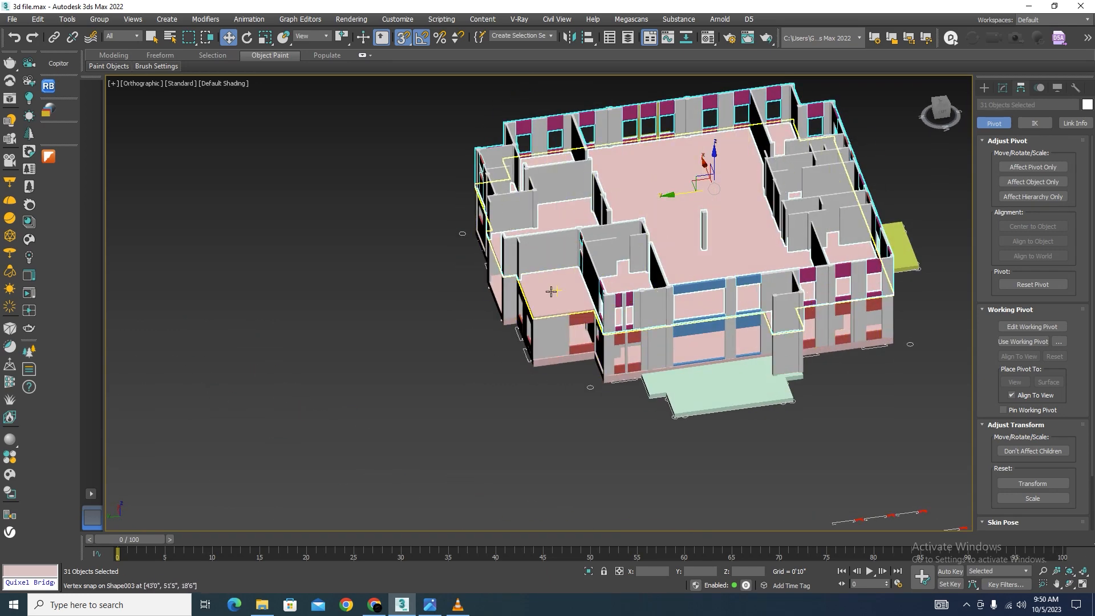
scroll(679, 327, down, 3)
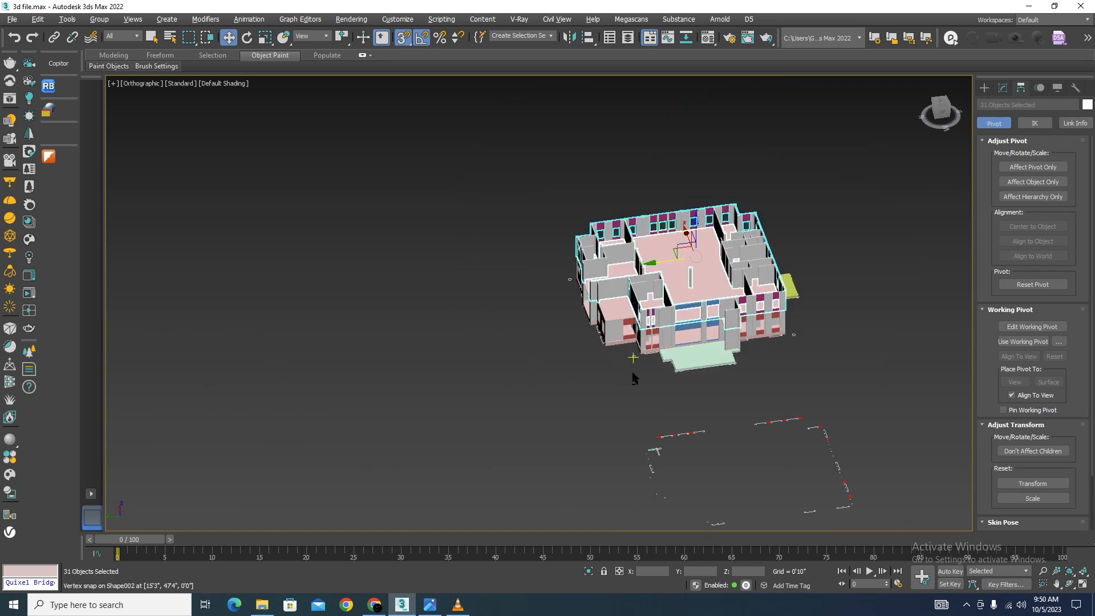
alt+middle_drag(632, 371, 579, 420)
scroll(627, 378, up, 3)
scroll(605, 381, down, 3)
scroll(621, 364, up, 3)
scroll(606, 402, down, 3)
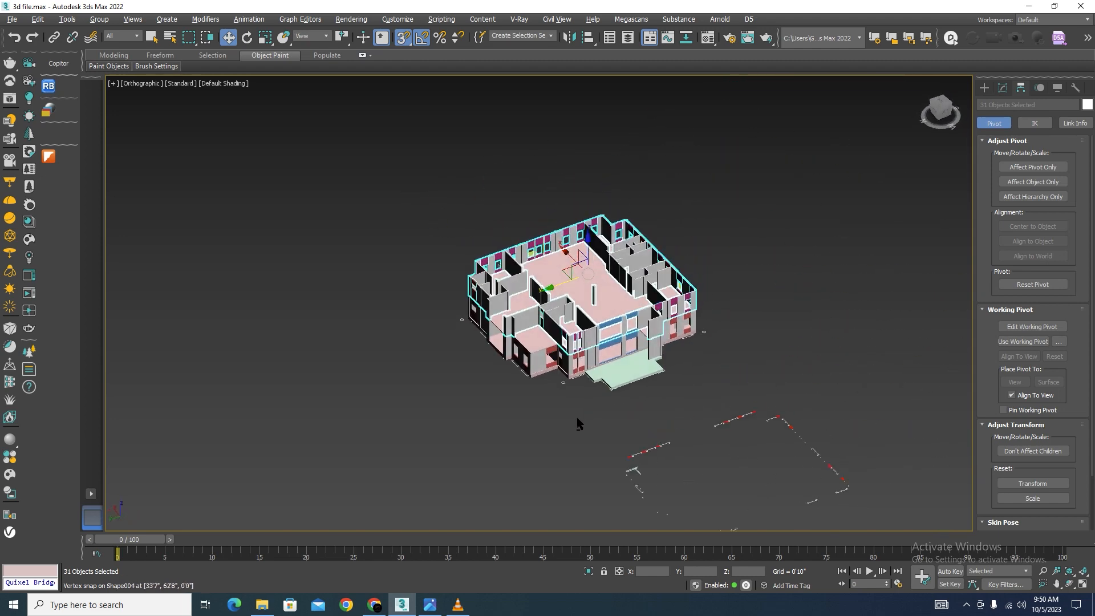
scroll(578, 418, up, 2)
scroll(538, 332, up, 3)
scroll(547, 379, down, 3)
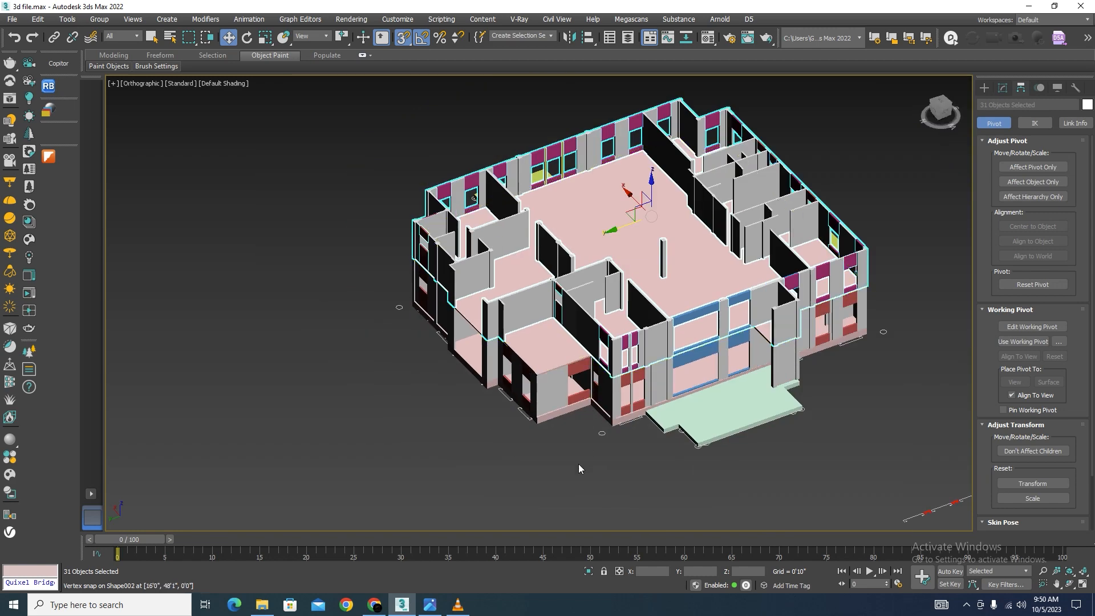
alt+middle_drag(578, 464, 558, 463)
scroll(531, 433, up, 10)
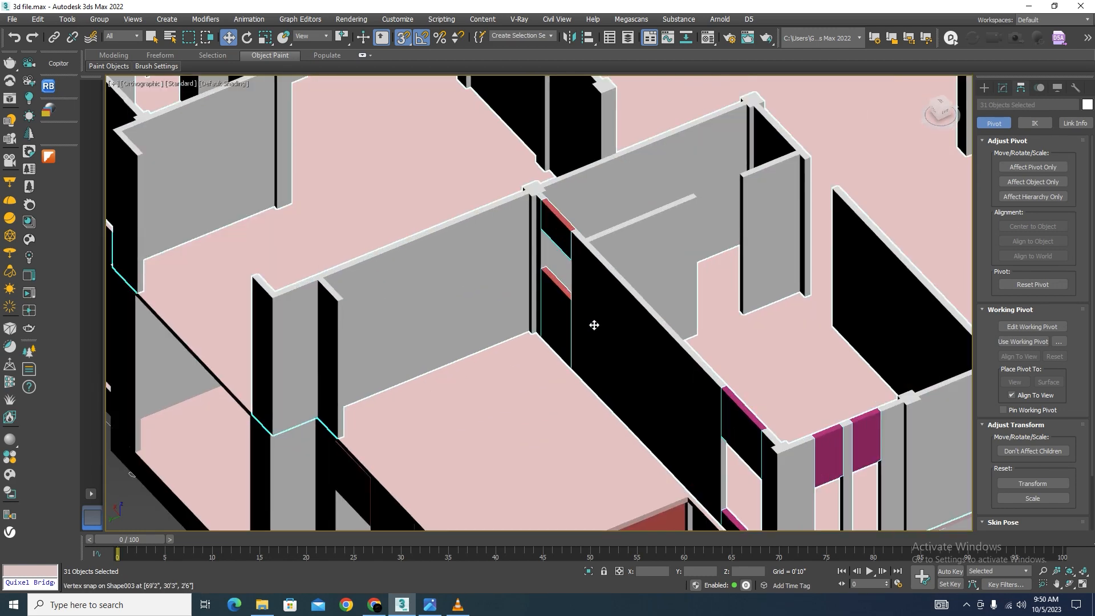
scroll(594, 327, down, 10)
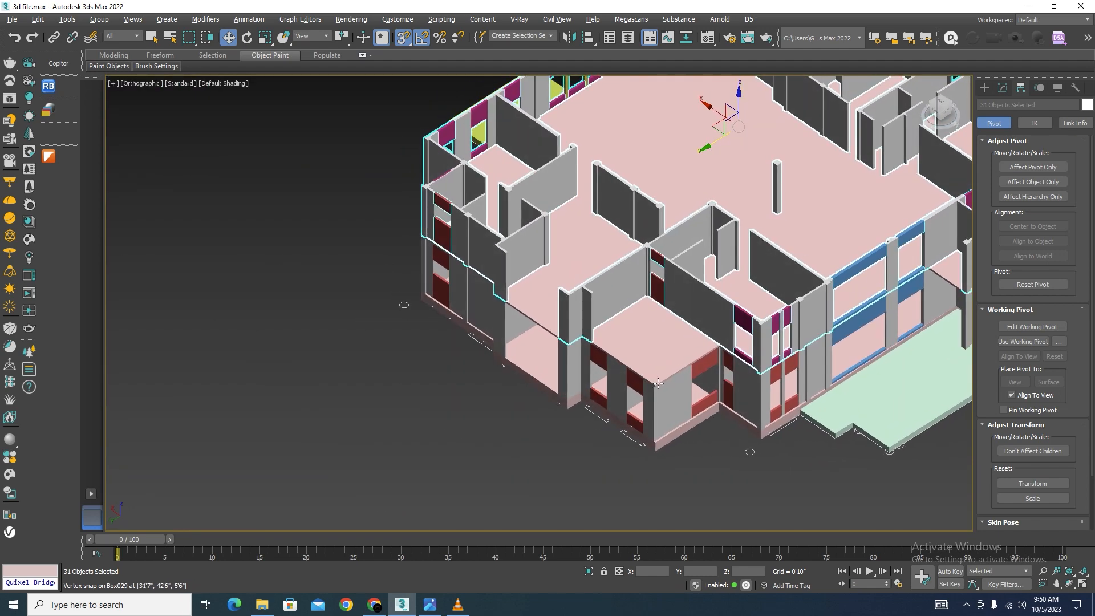
click(700, 459)
scroll(656, 371, up, 5)
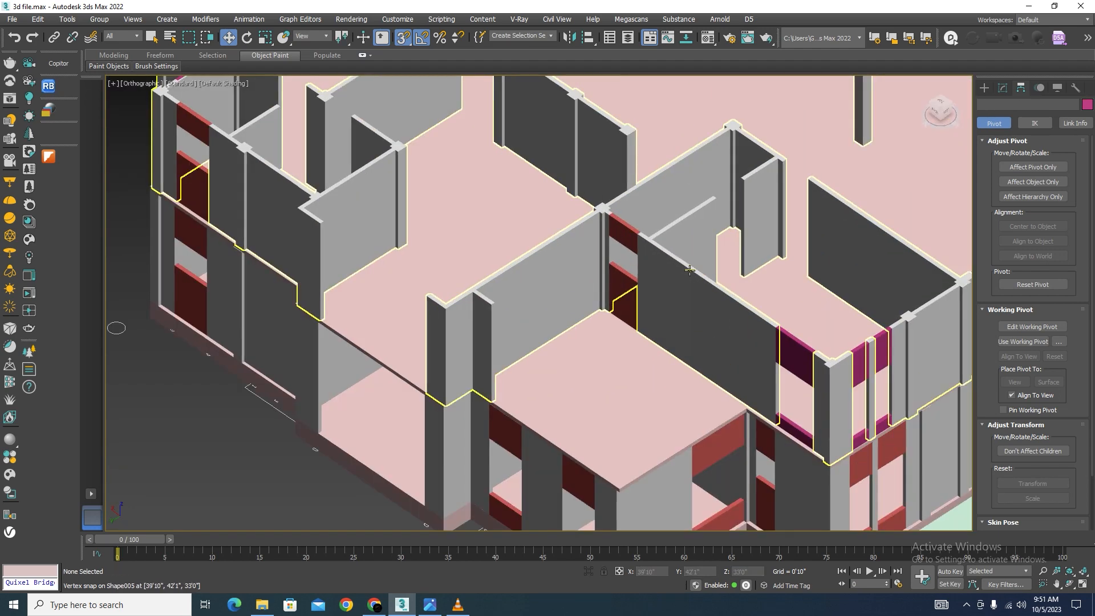
scroll(579, 290, down, 8)
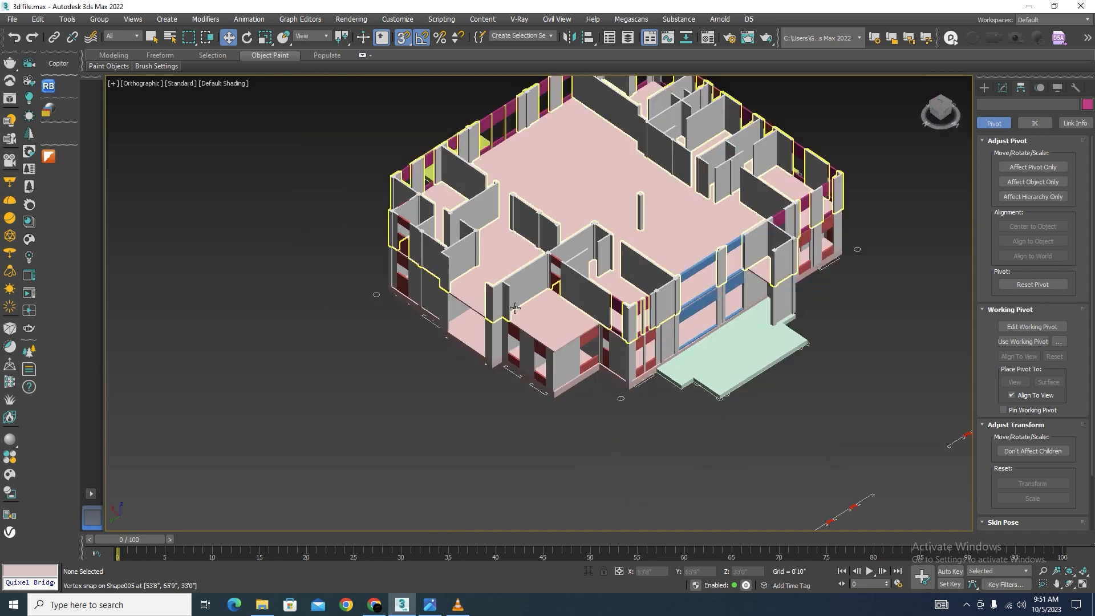
scroll(528, 375, up, 6)
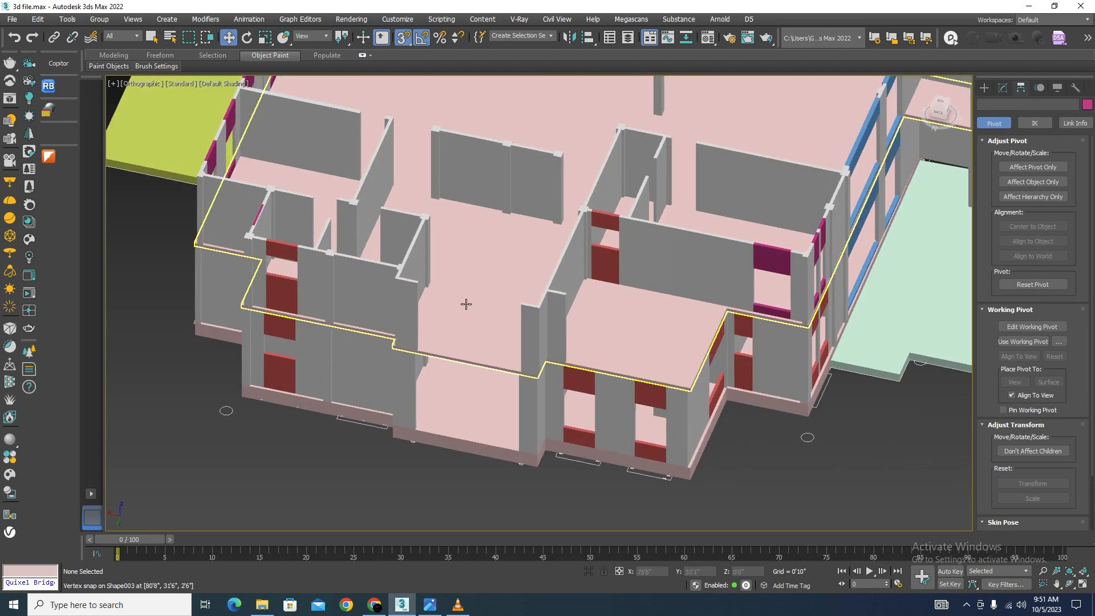
Draw a rectangle of about 15'2" by 21'10" in the wireframe top view, snapped inside the walls of the projecting room
click(467, 304)
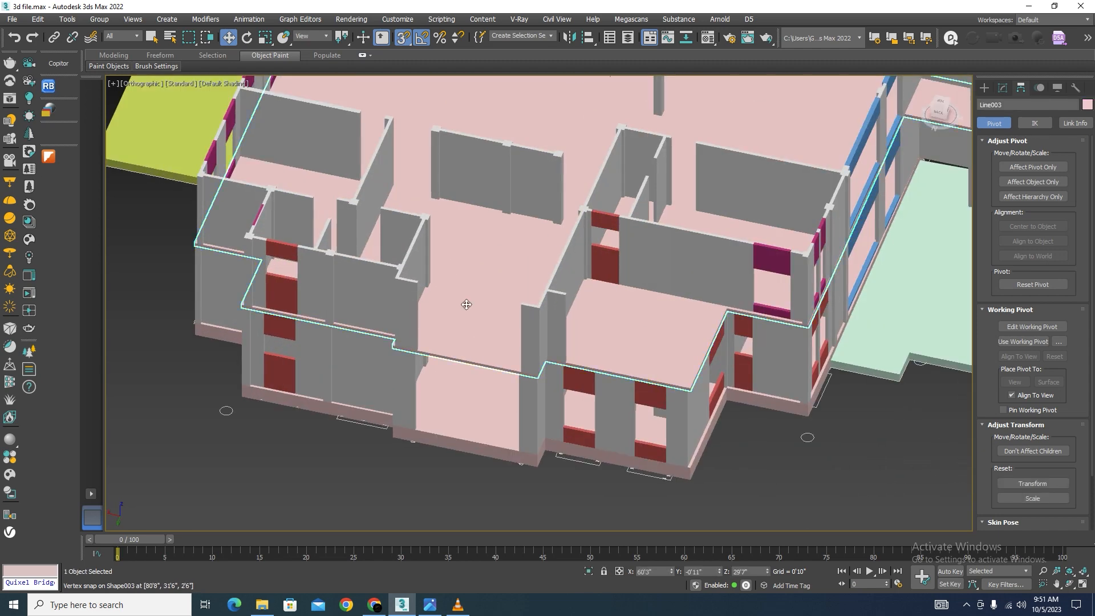
key(t)
scroll(740, 318, up, 6)
key(F3)
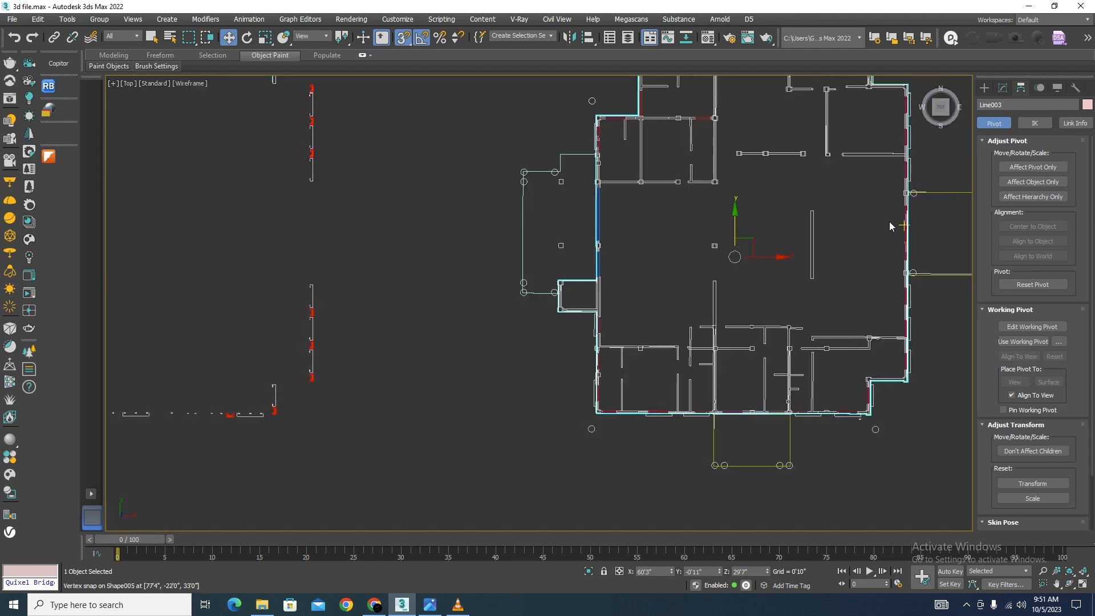
middle_drag(890, 223, 724, 338)
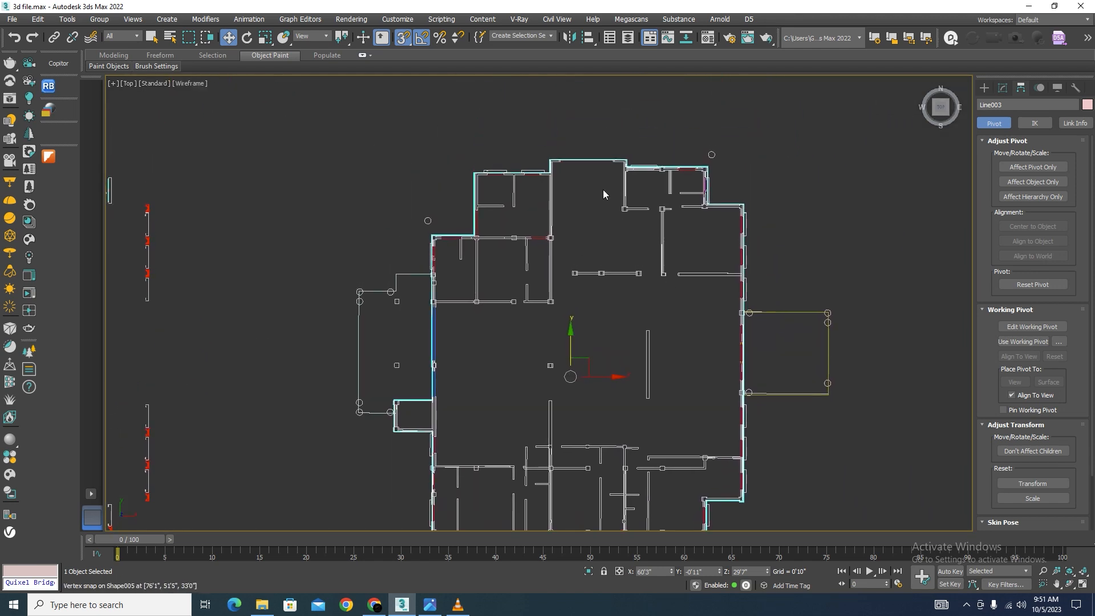
scroll(577, 165, up, 6)
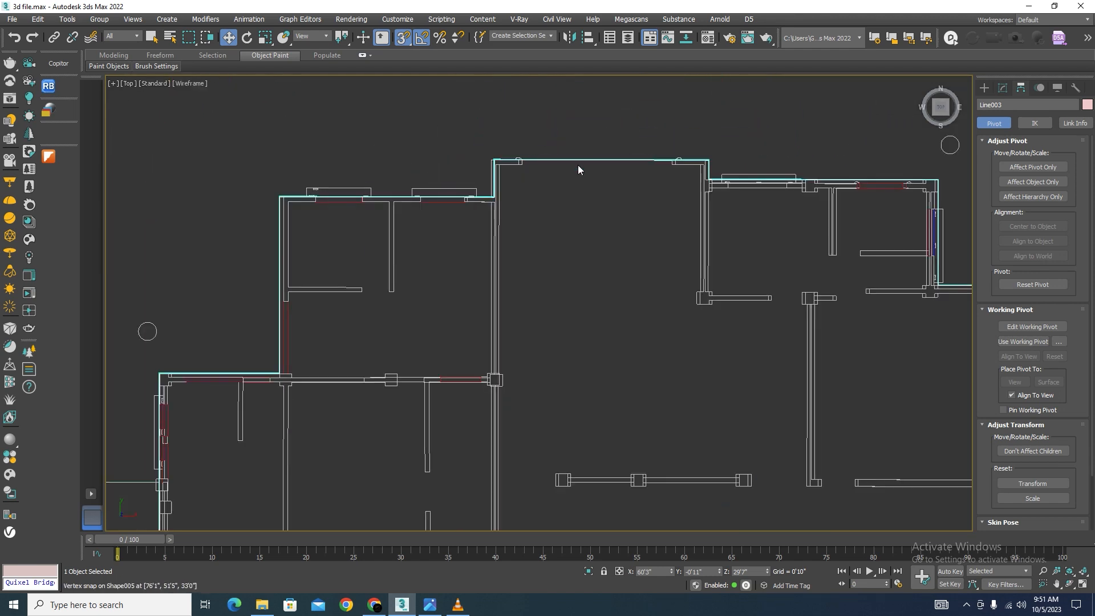
click(990, 89)
click(1061, 179)
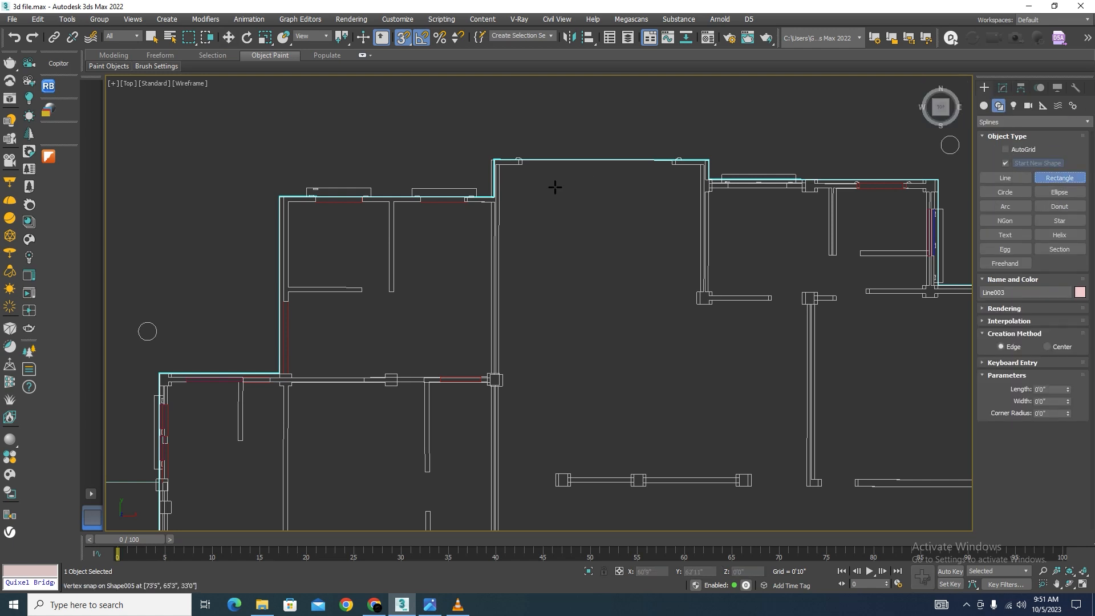
scroll(554, 187, up, 2)
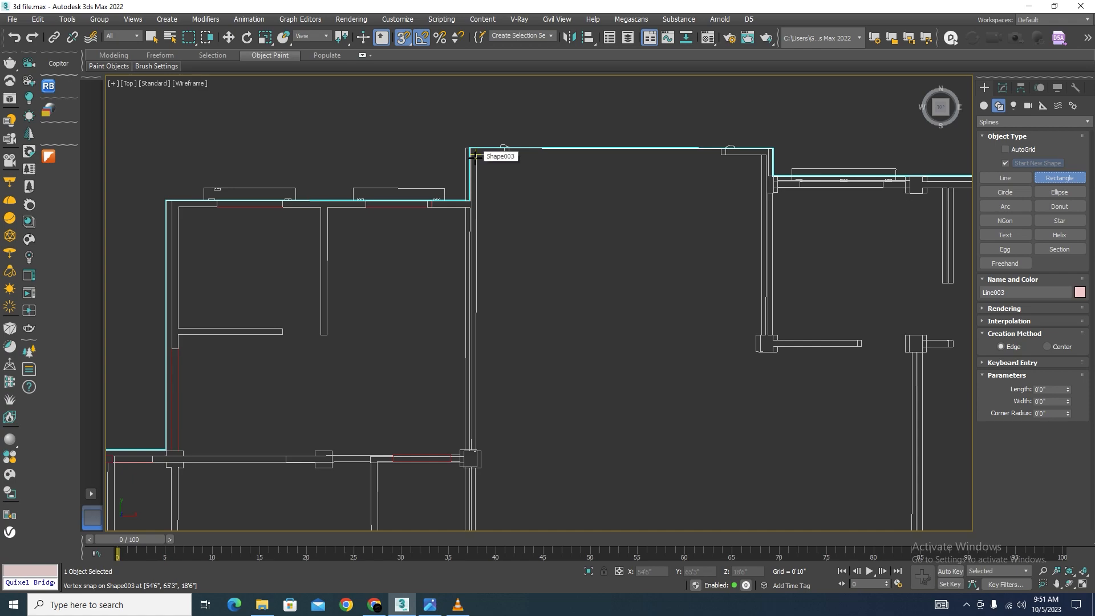
drag(475, 154, 762, 351)
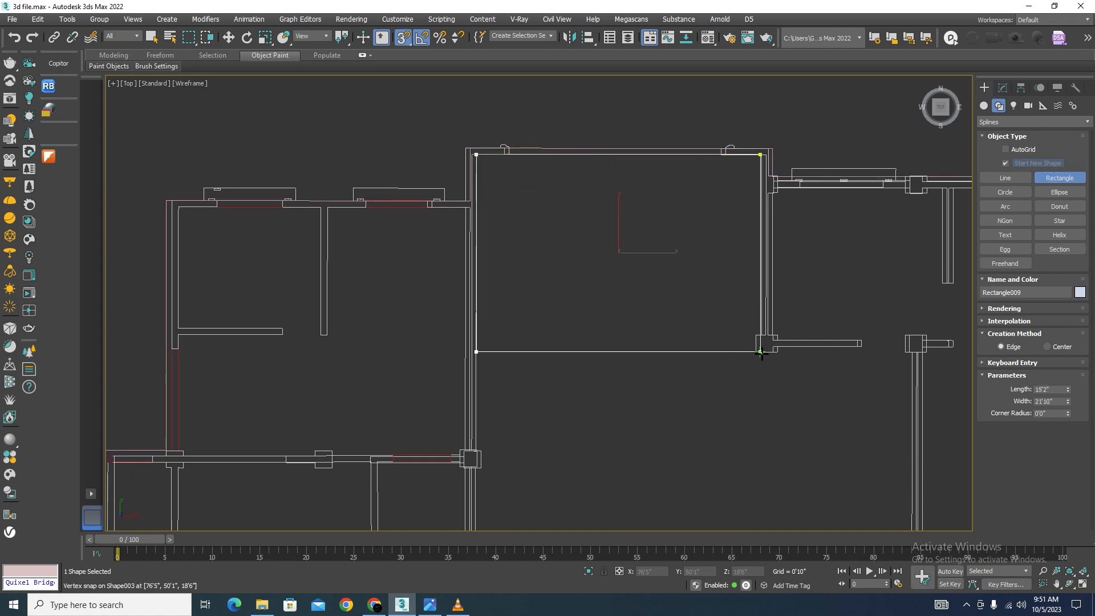
right_click(761, 354)
Attach the rectangle to the slab's line shape and return to its Extrude modifier to cut the opening
alt+middle_drag(573, 186, 517, 240)
click(740, 362)
key(F3)
scroll(707, 257, up, 5)
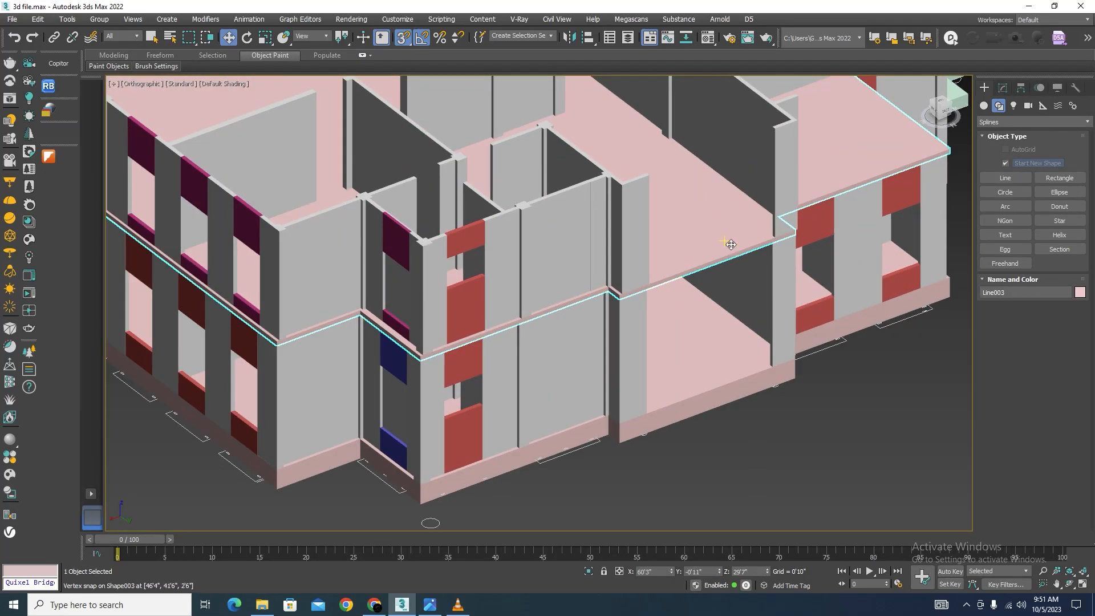
click(1004, 88)
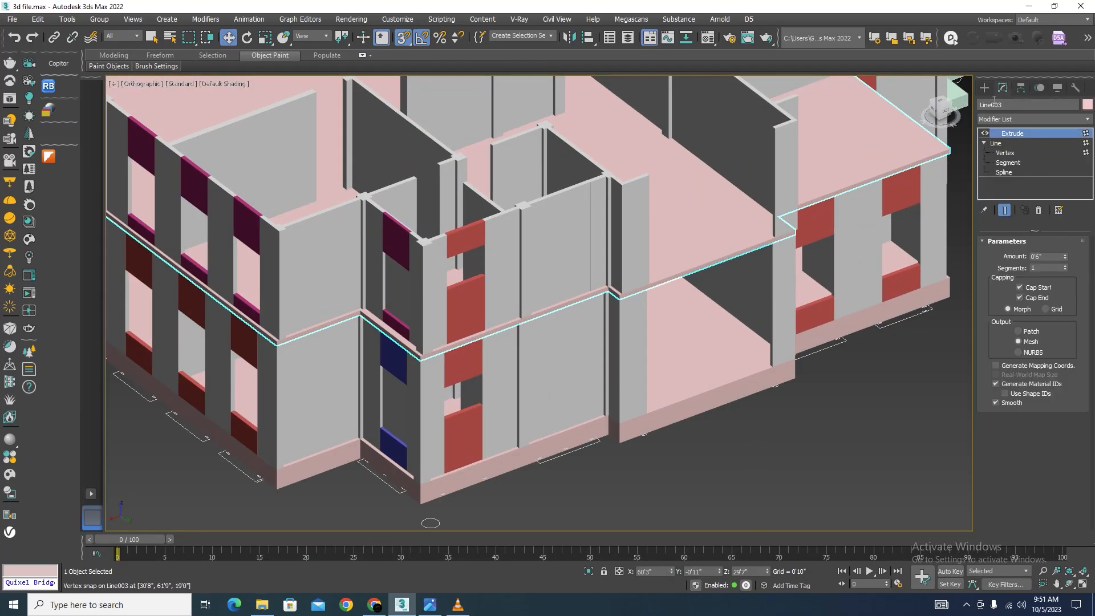
click(1003, 153)
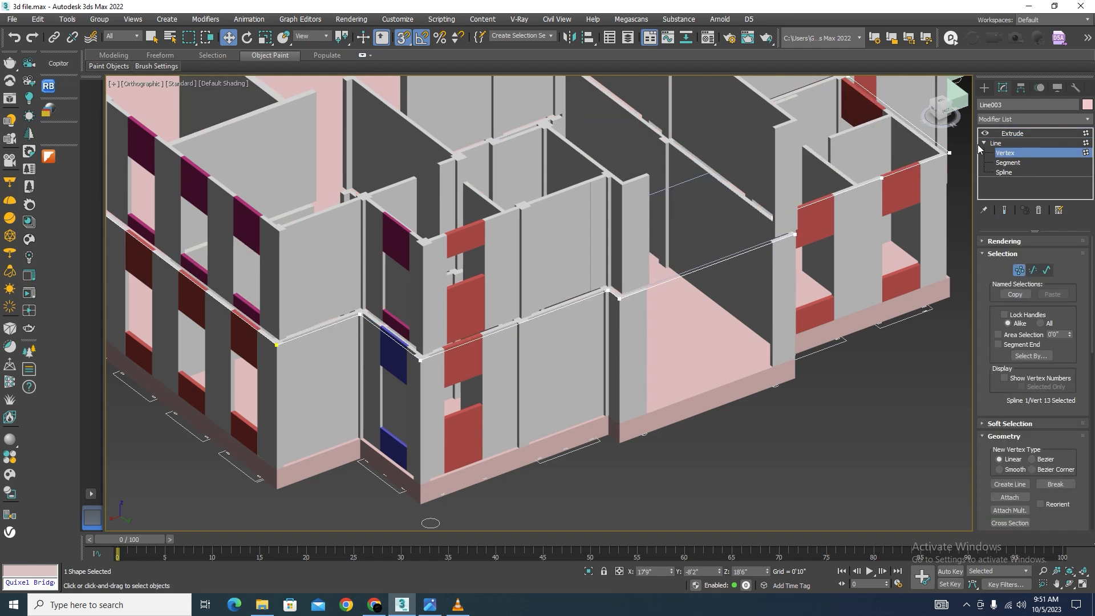
click(1009, 497)
click(687, 192)
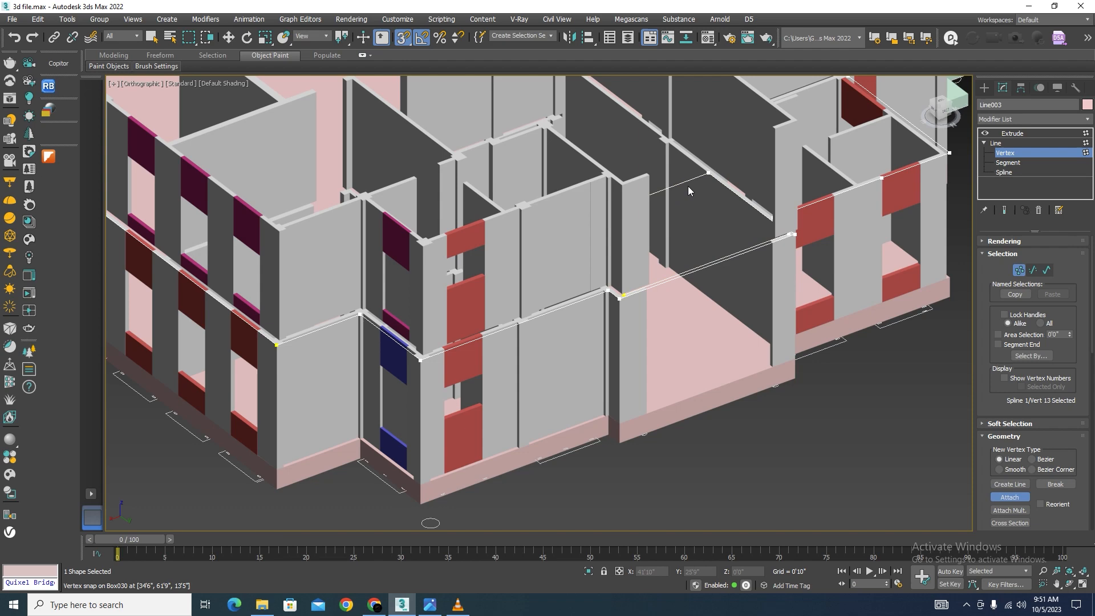
click(1020, 139)
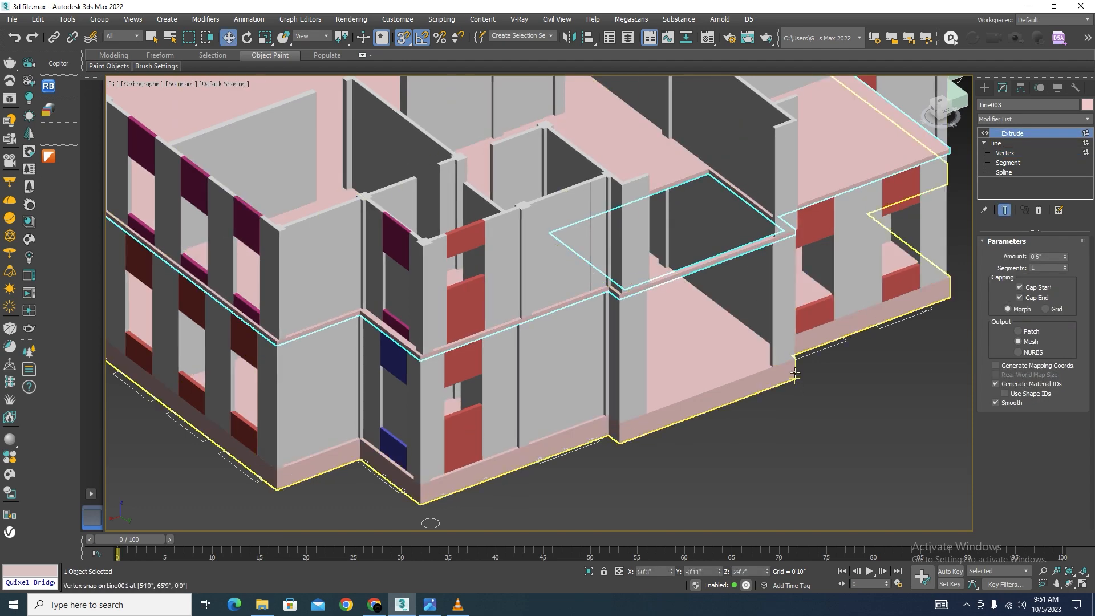
Examine the slab's new opening and the surrounding rooms from another angle, with the slab deselected and reselected
alt+middle_drag(794, 375, 605, 416)
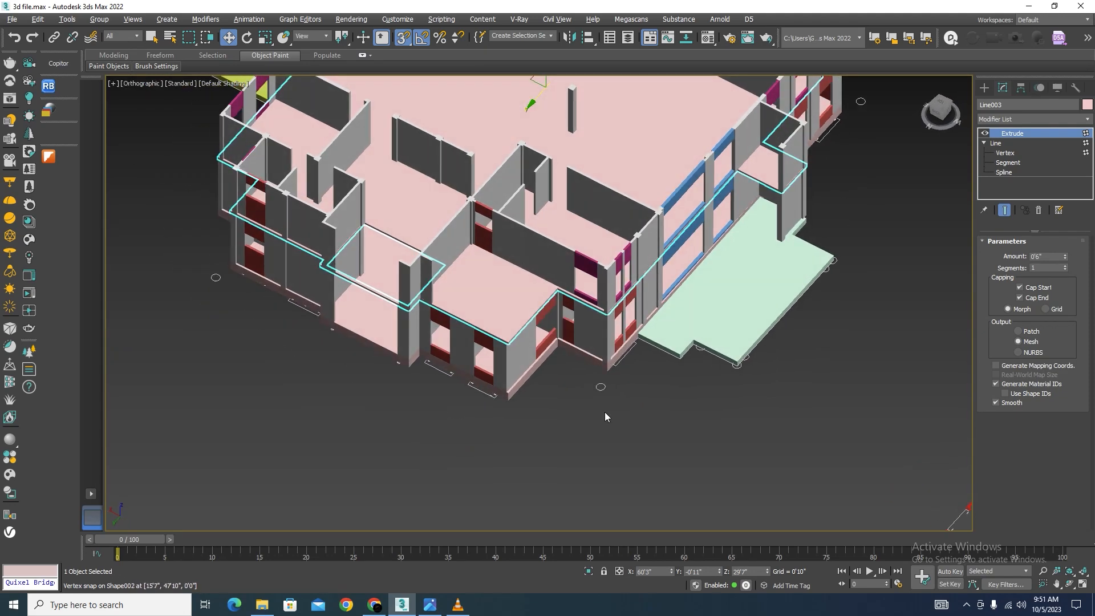
click(605, 417)
scroll(473, 242, up, 5)
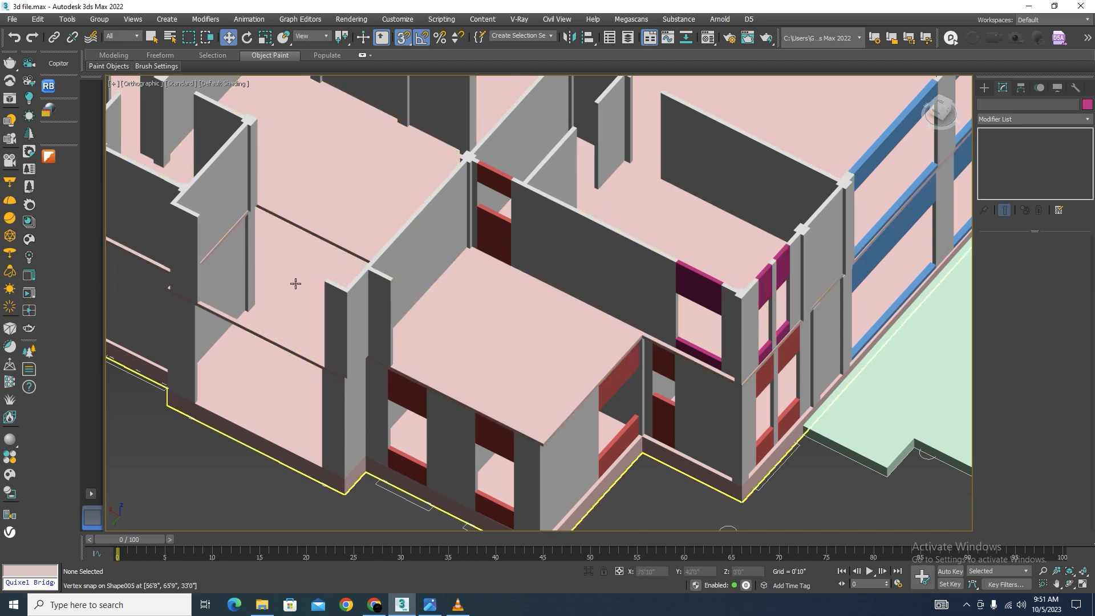
click(279, 275)
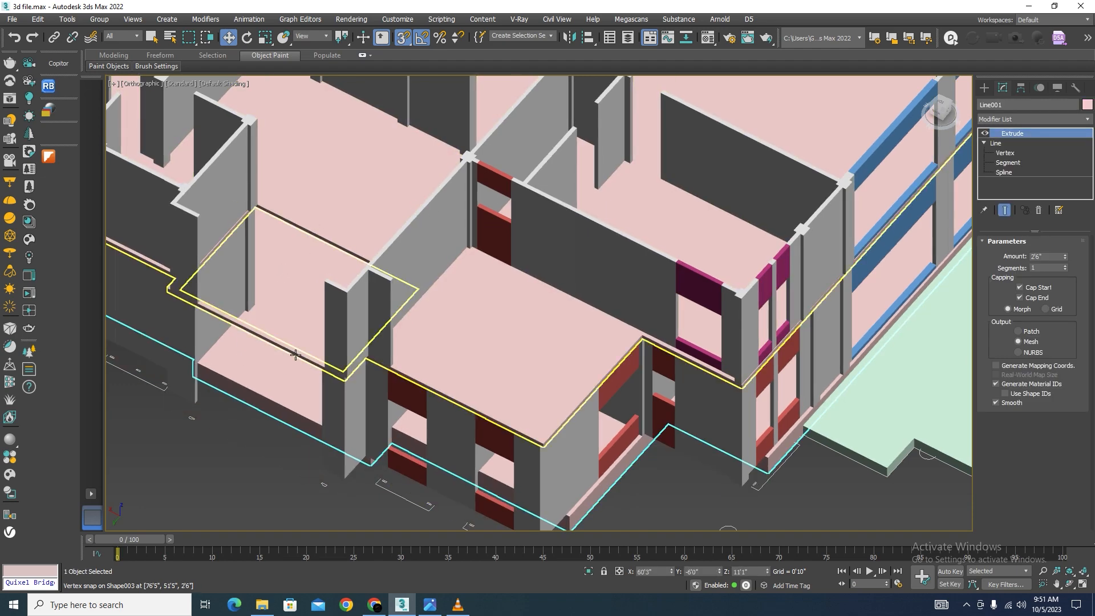
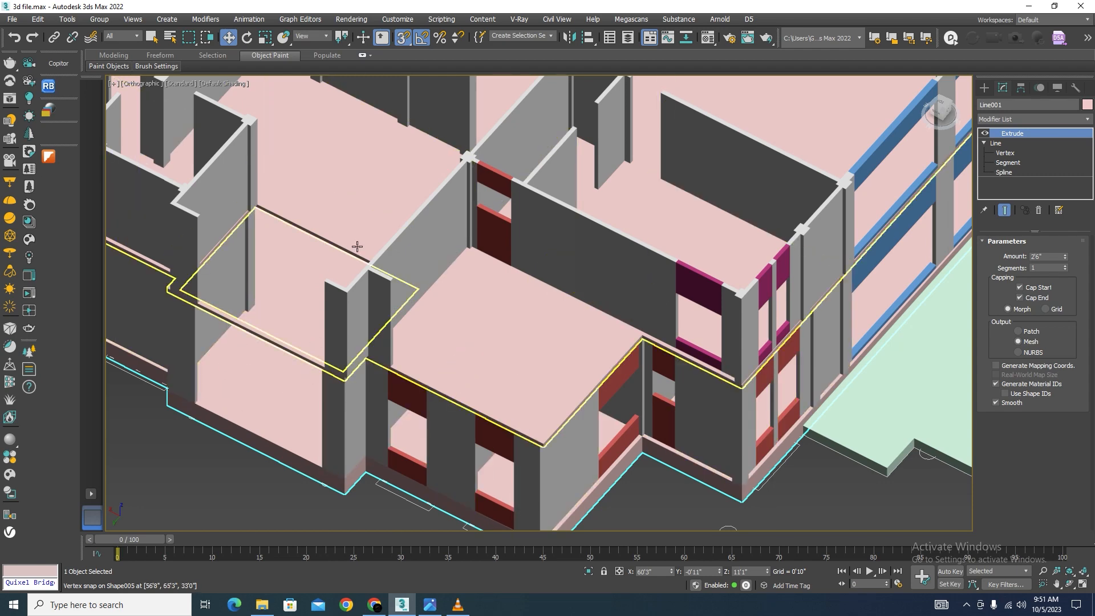
Isolate the upper wall set and show it in a wireframe top view at the long wall beside the square column
click(446, 238)
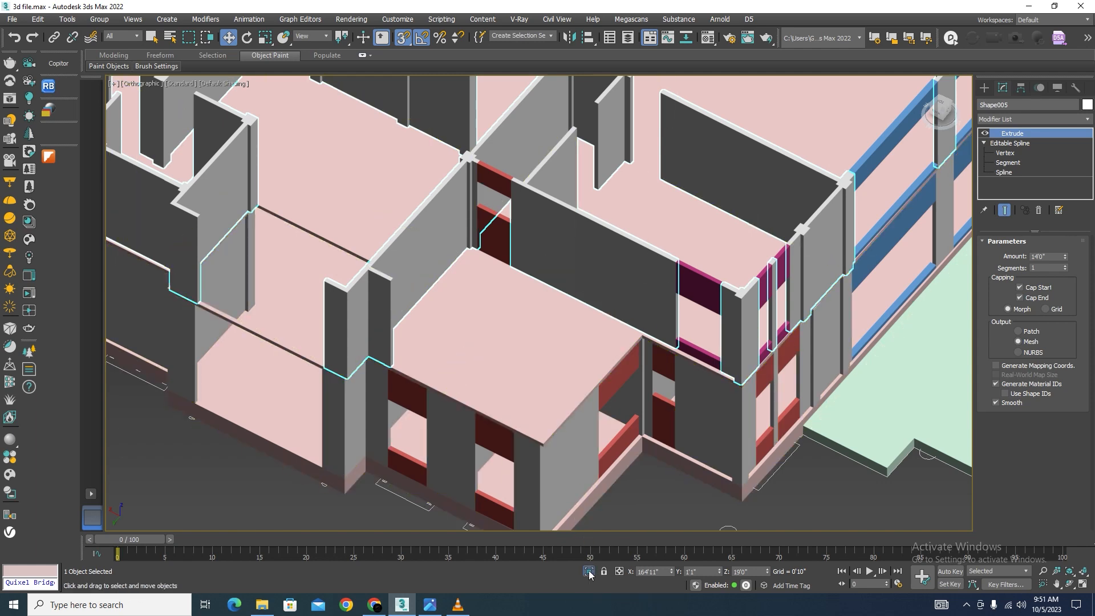
key(alt+q)
key(t)
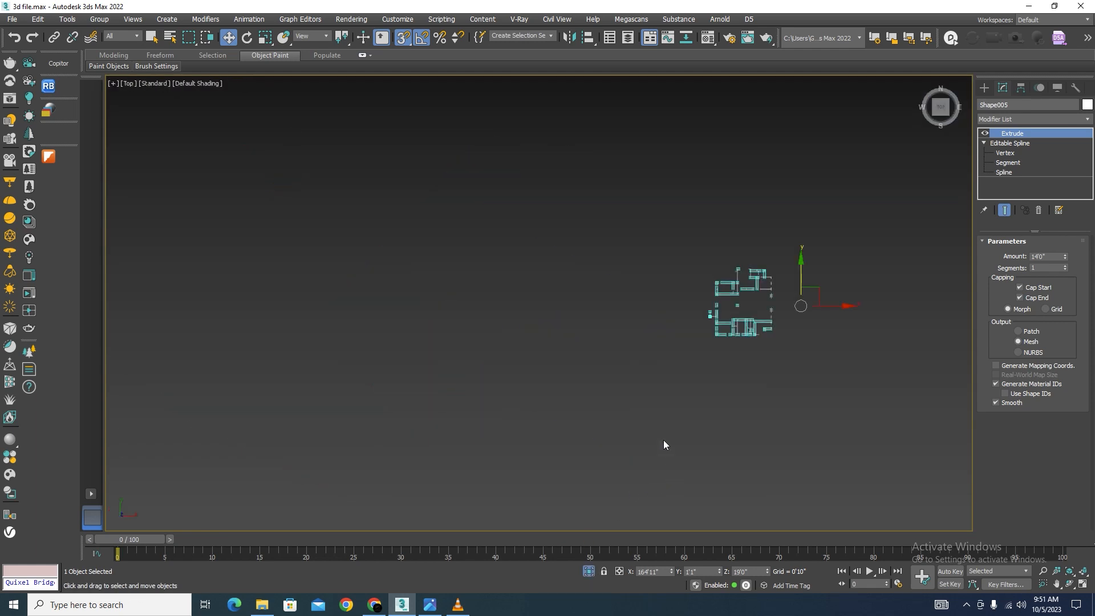
scroll(829, 290, up, 6)
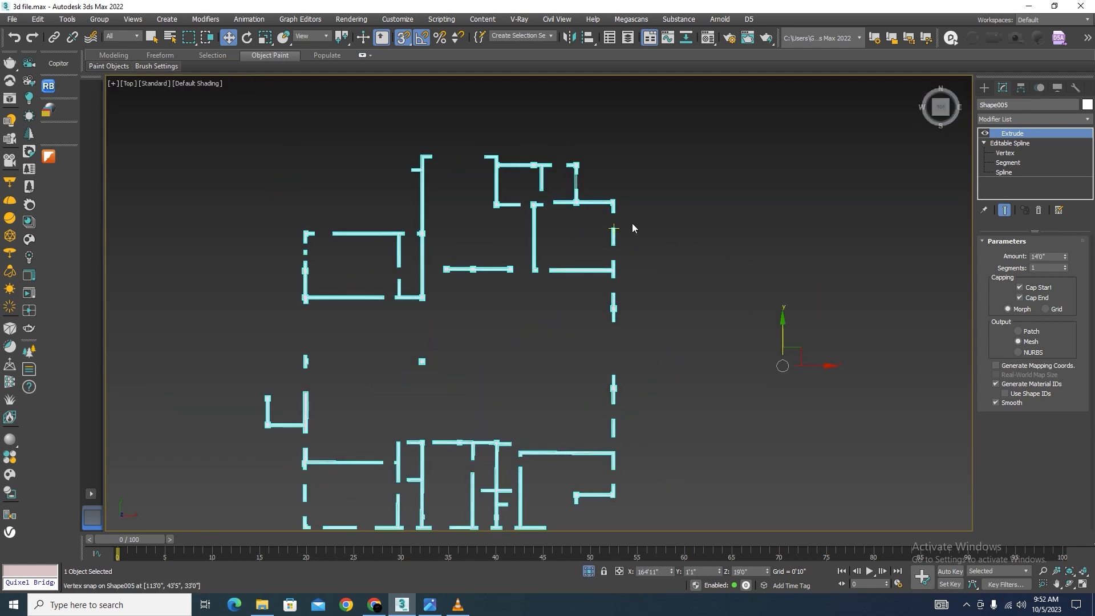
scroll(632, 223, down, 2)
scroll(421, 234, up, 8)
middle_drag(522, 276, 653, 292)
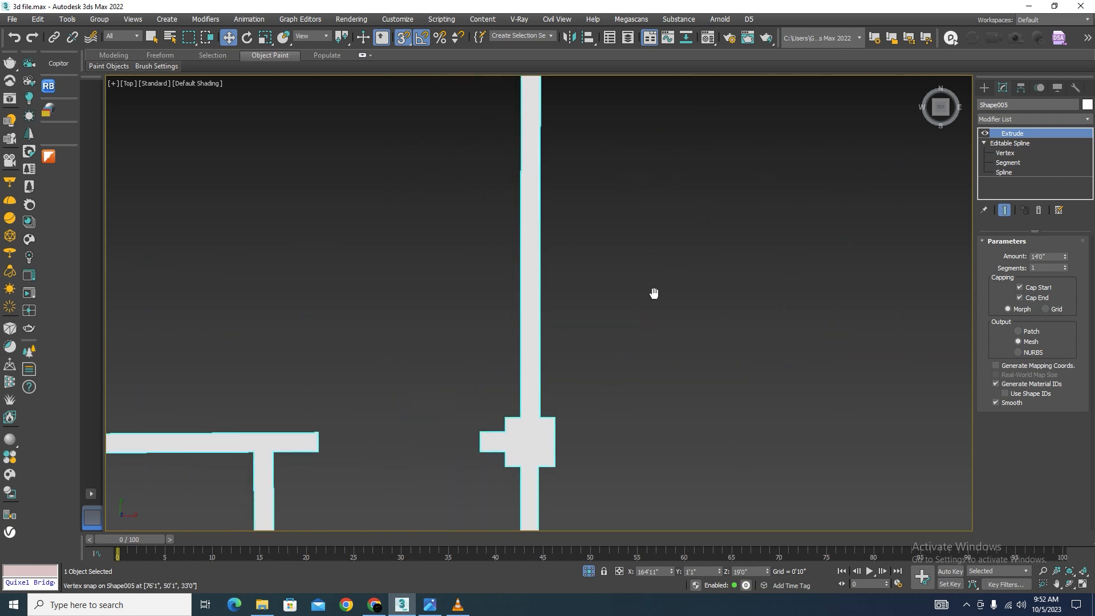
click(655, 294)
key(F3)
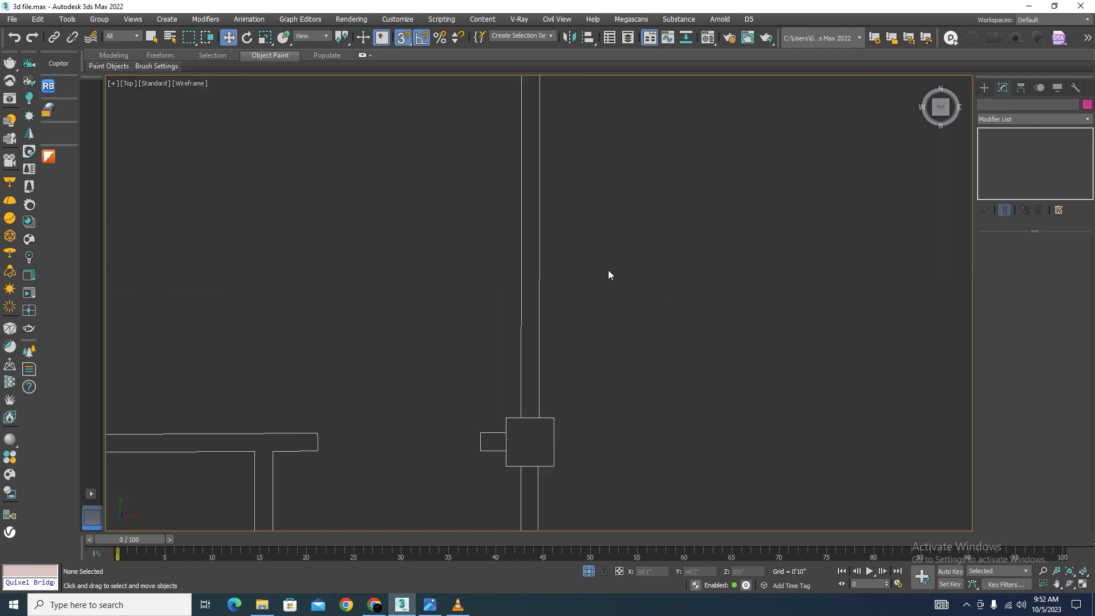
Refine the long wall near the square column with two pairs of vertices on its opposite edges
click(540, 313)
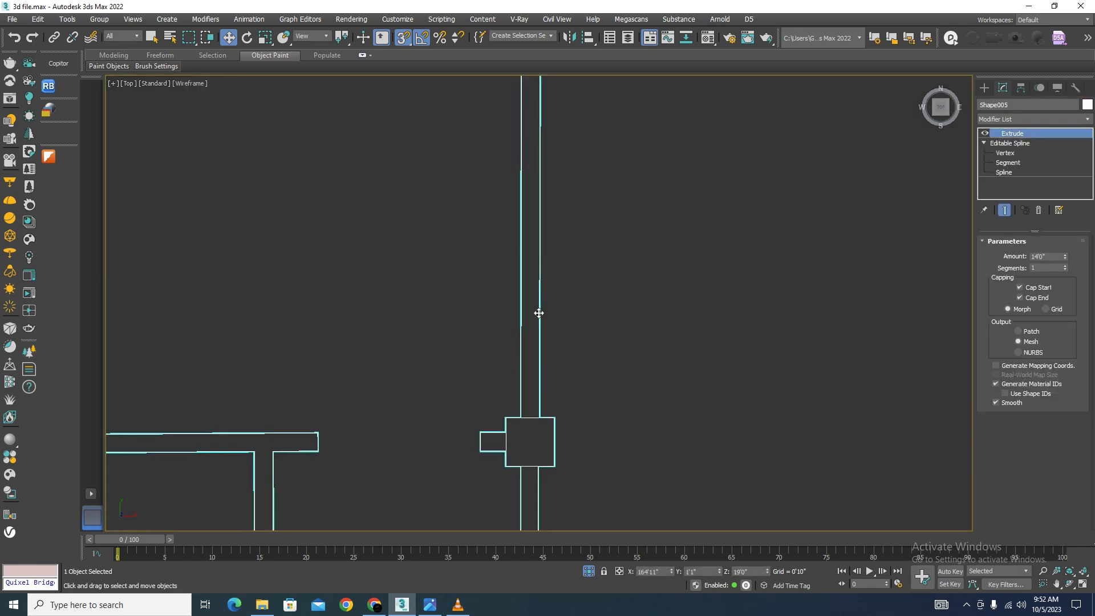
click(1004, 153)
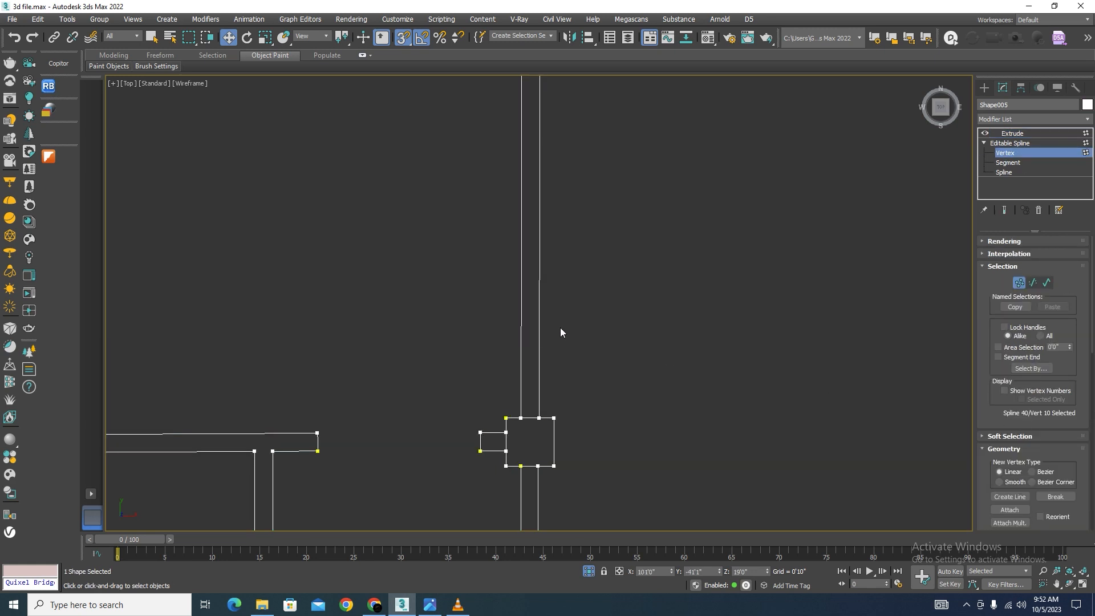
scroll(1012, 413, down, 3)
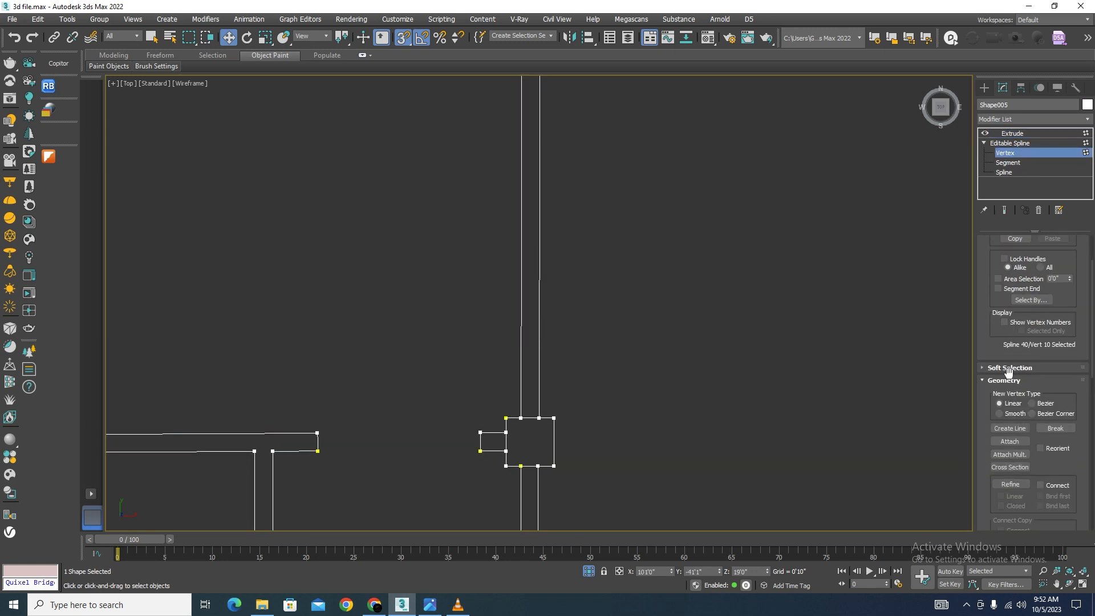
click(1010, 467)
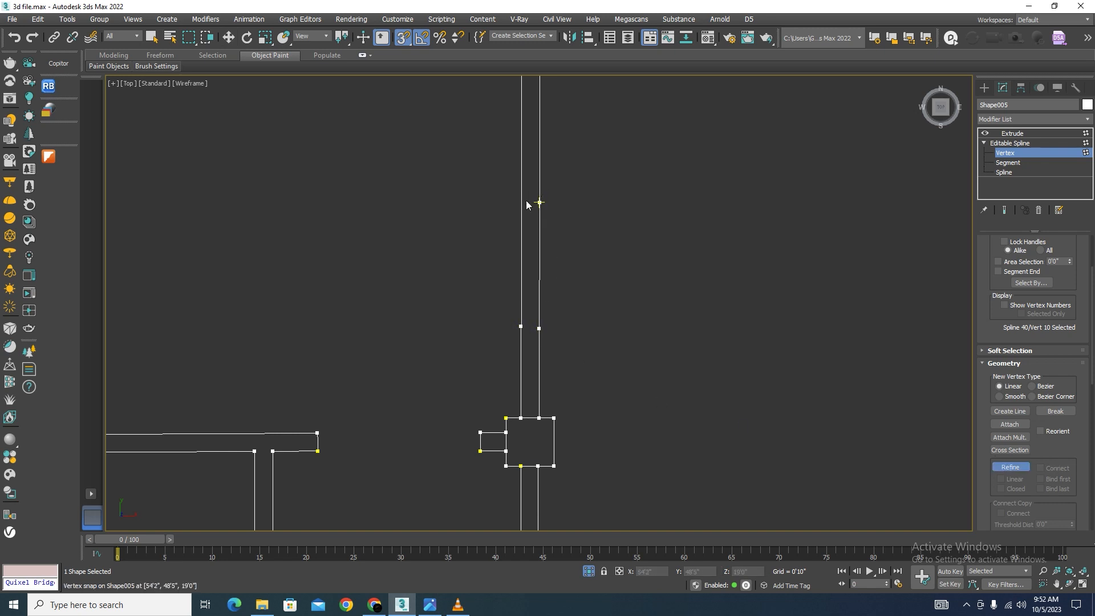
click(1005, 153)
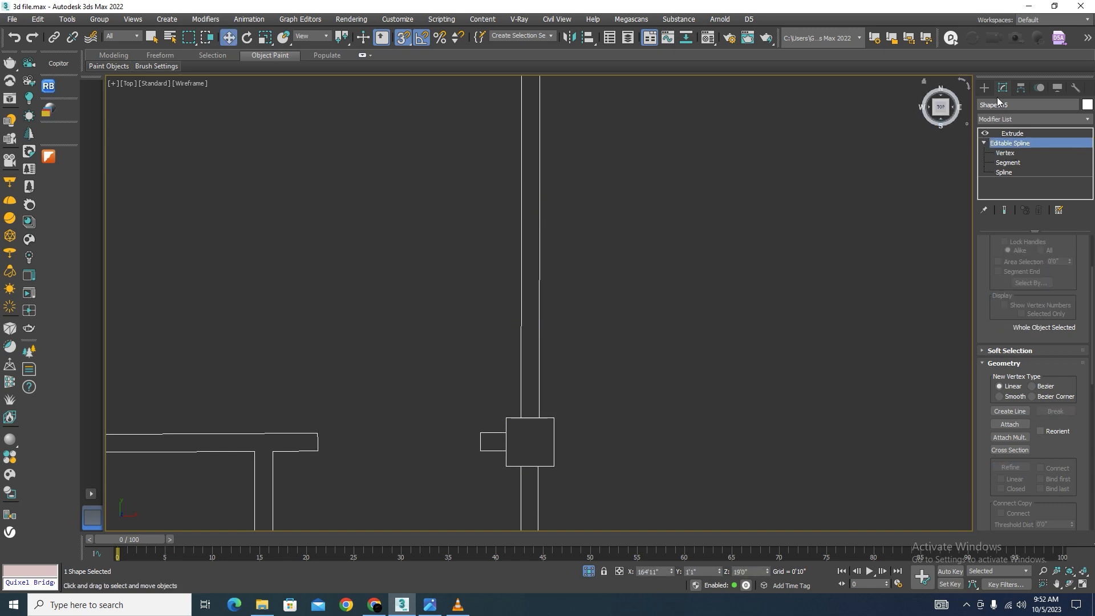
click(984, 87)
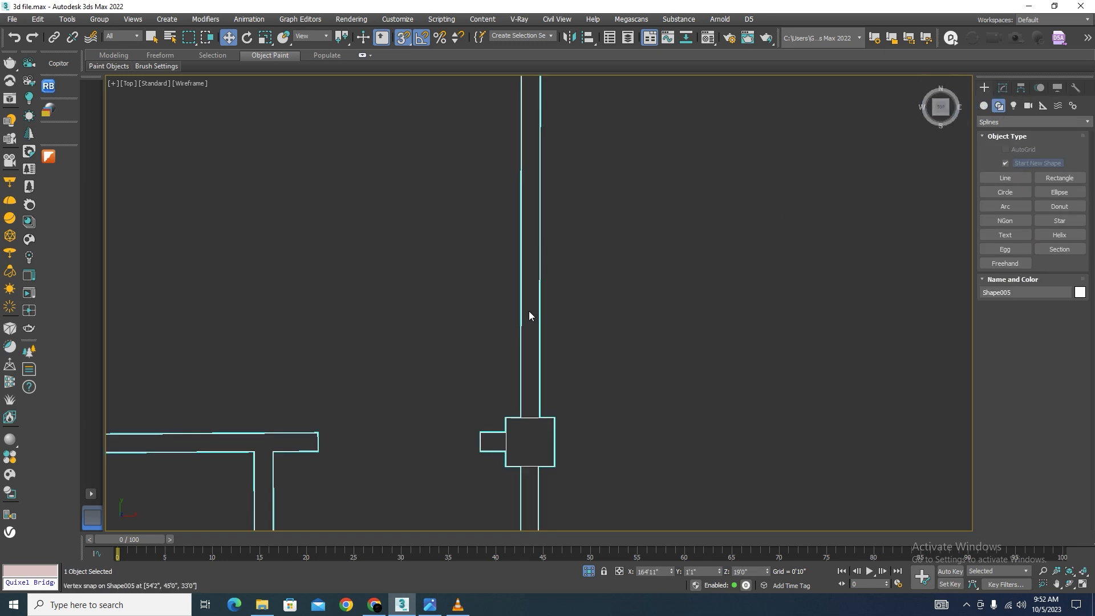
click(1003, 87)
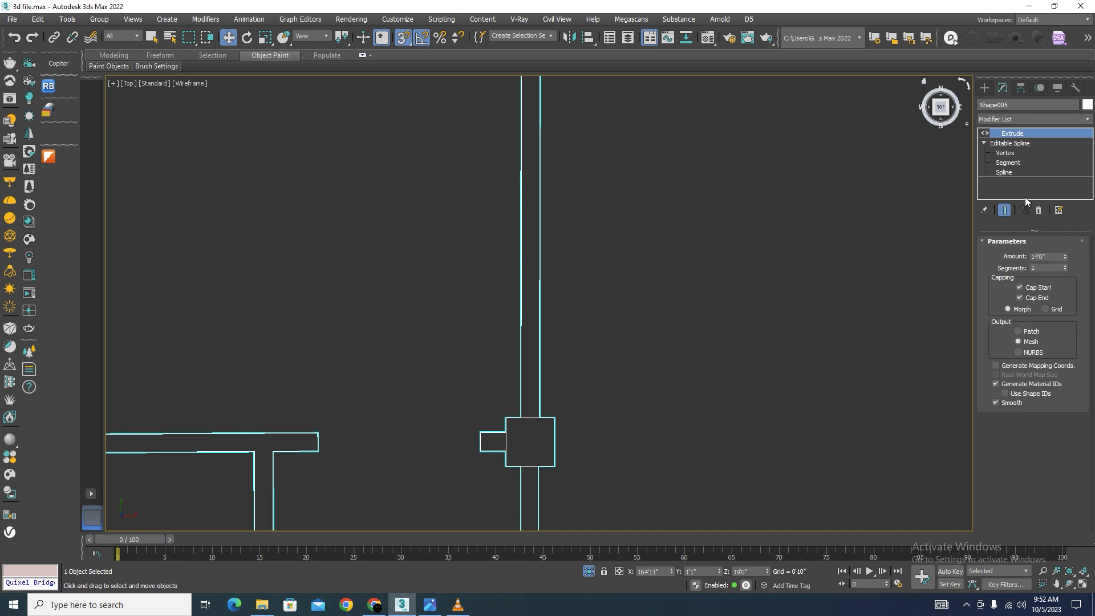
Move the four new wall vertices together along Y toward the square column with snapping off, and leave vertex editing
click(1004, 153)
scroll(516, 274, up, 3)
scroll(645, 274, down, 4)
scroll(616, 203, up, 5)
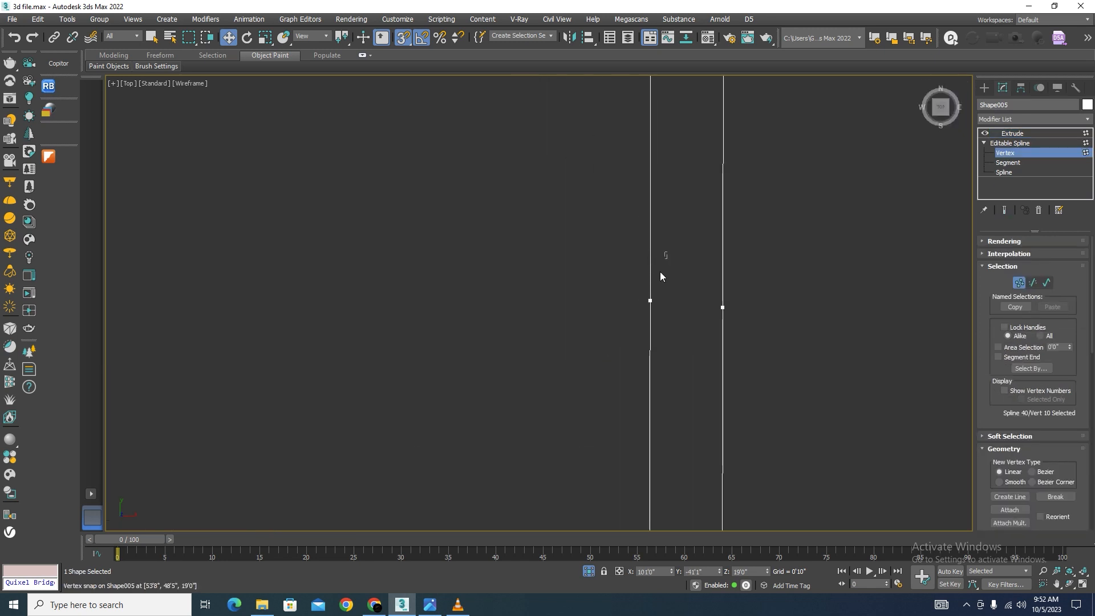
click(650, 300)
scroll(646, 358, down, 5)
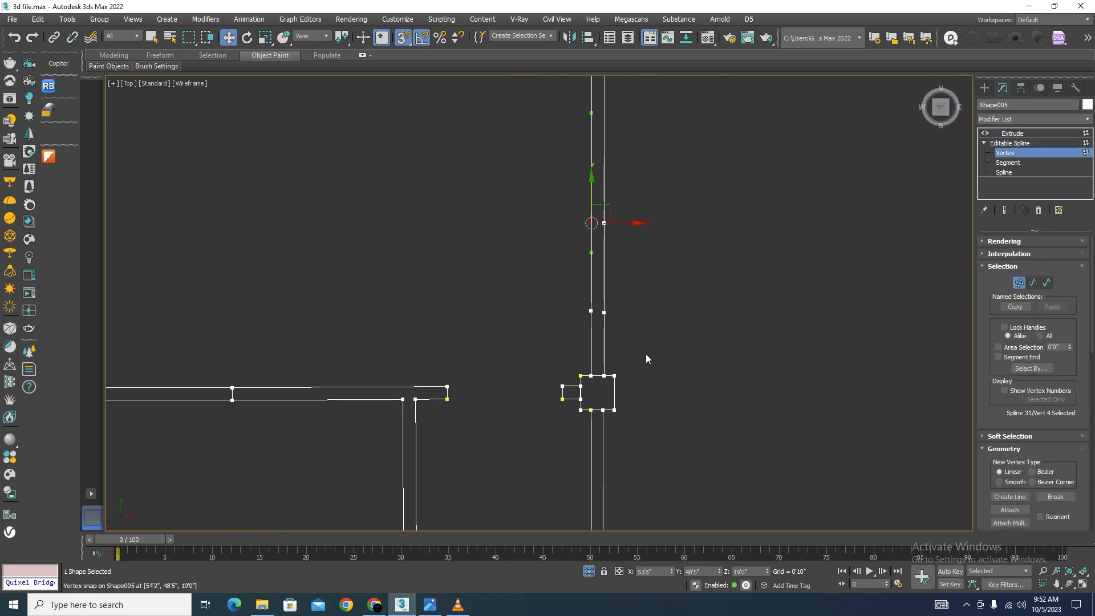
scroll(597, 230, up, 6)
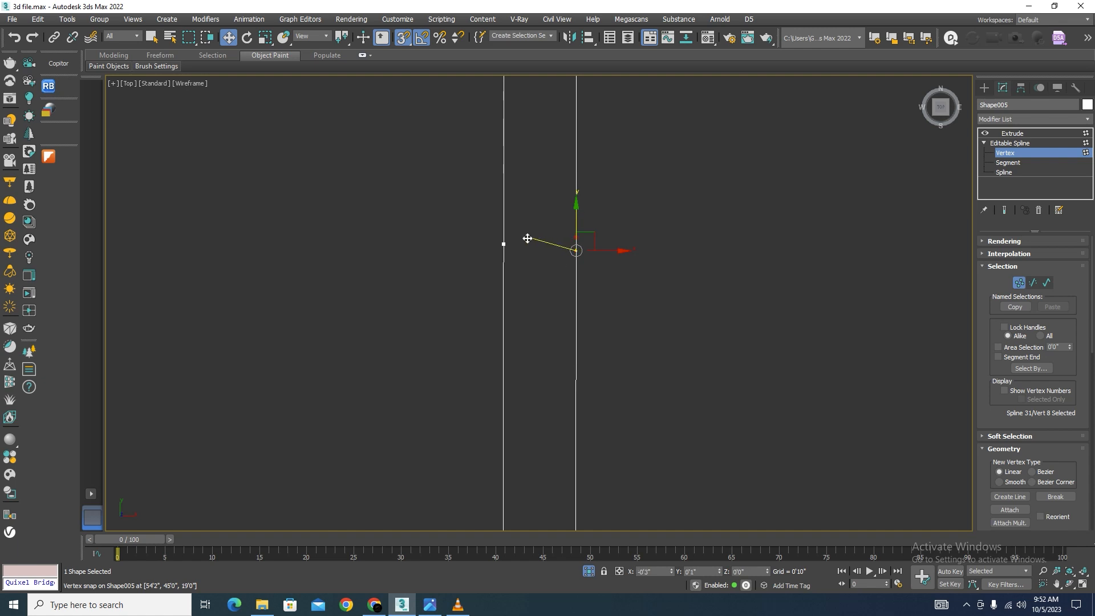
scroll(736, 228, down, 5)
scroll(701, 202, up, 2)
drag(701, 130, 611, 297)
key(s)
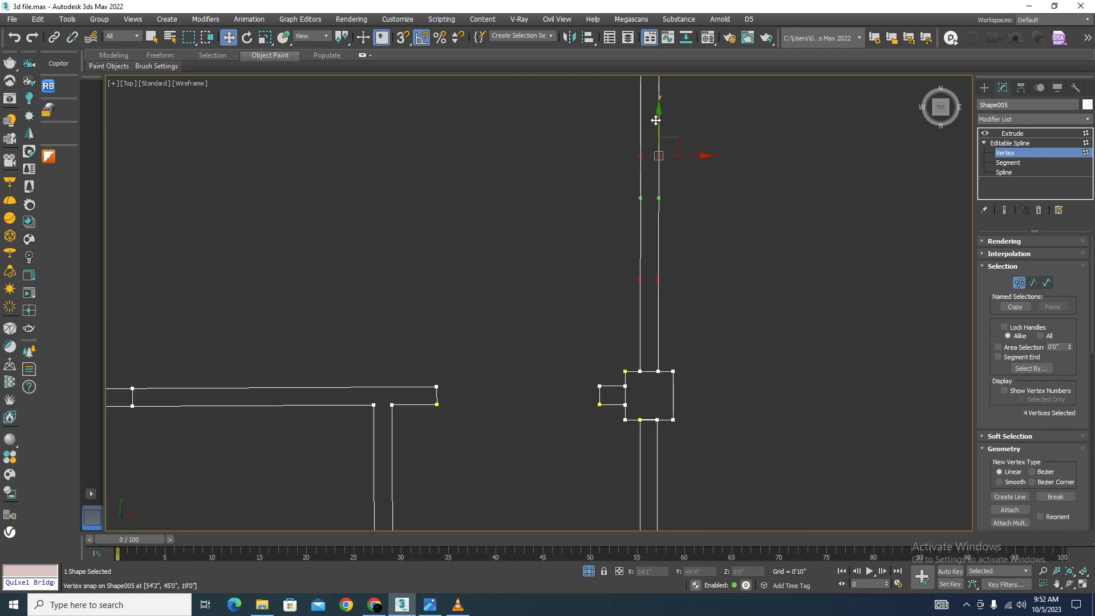
drag(656, 120, 678, 196)
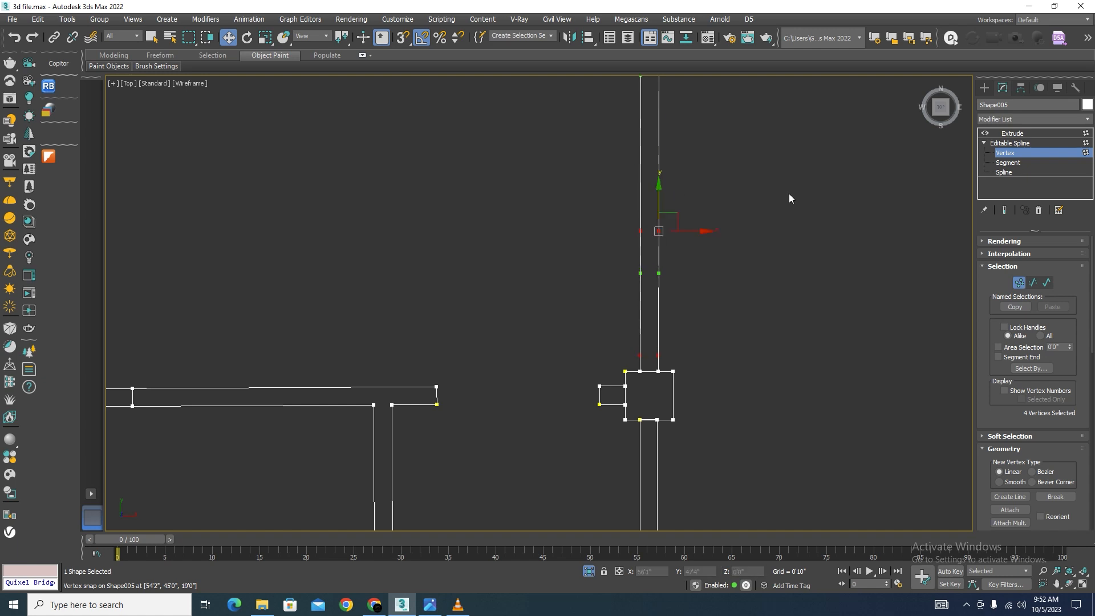
click(1018, 283)
Draw a flat box about 3'3" by 0'5" at the wall's base, snapped between the two pairs of new vertices
click(985, 88)
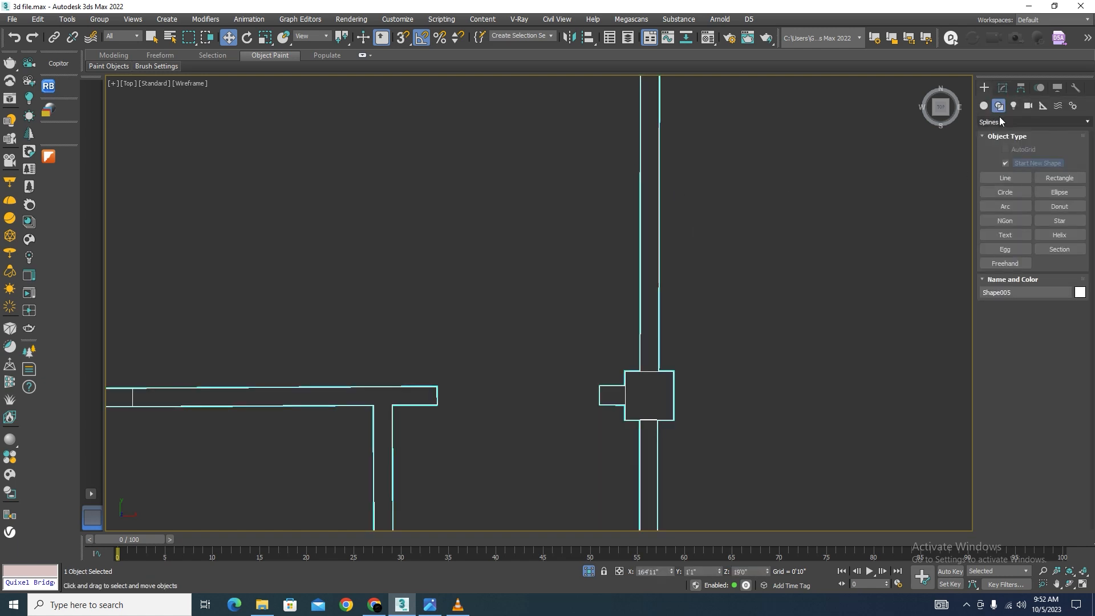
click(983, 105)
click(1005, 164)
scroll(642, 371, up, 3)
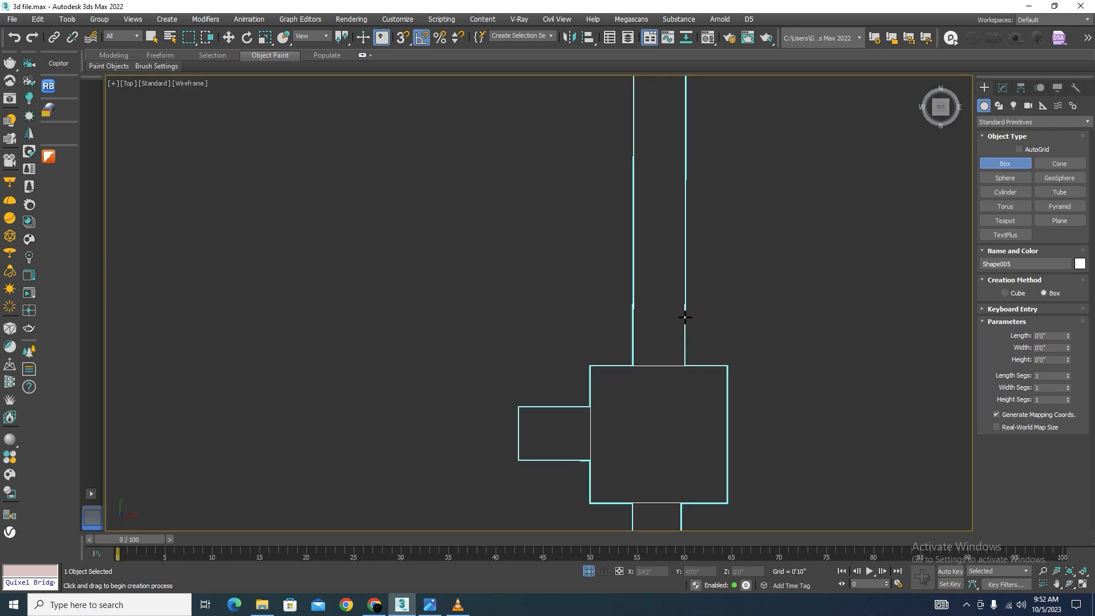
key(s)
scroll(686, 317, up, 4)
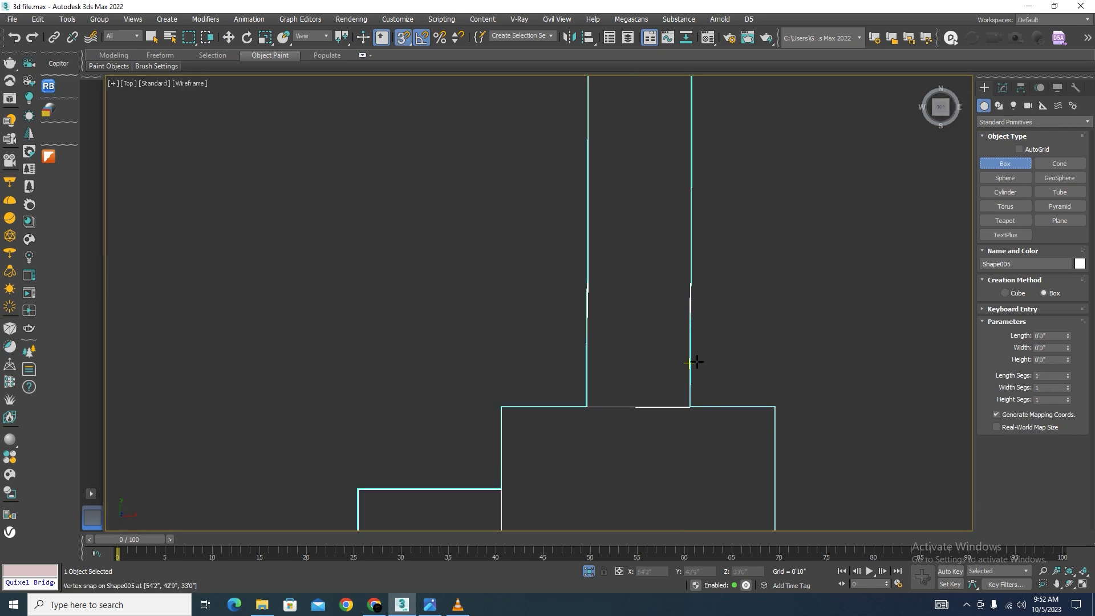
scroll(707, 313, down, 8)
alt+middle_drag(765, 325, 596, 175)
scroll(596, 176, down, 5)
scroll(685, 291, up, 8)
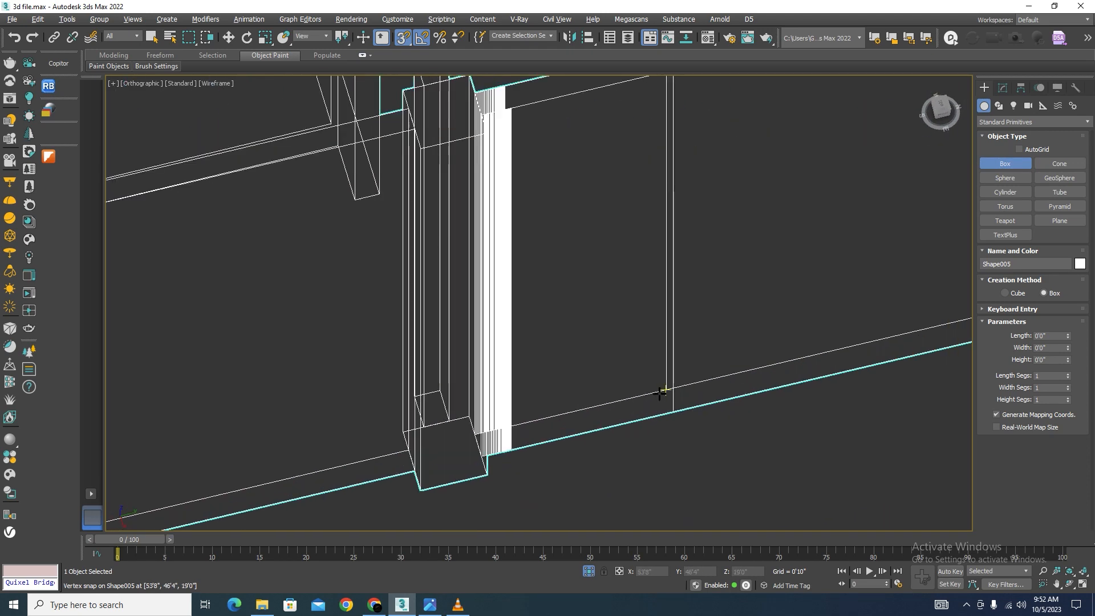
drag(663, 392, 511, 449)
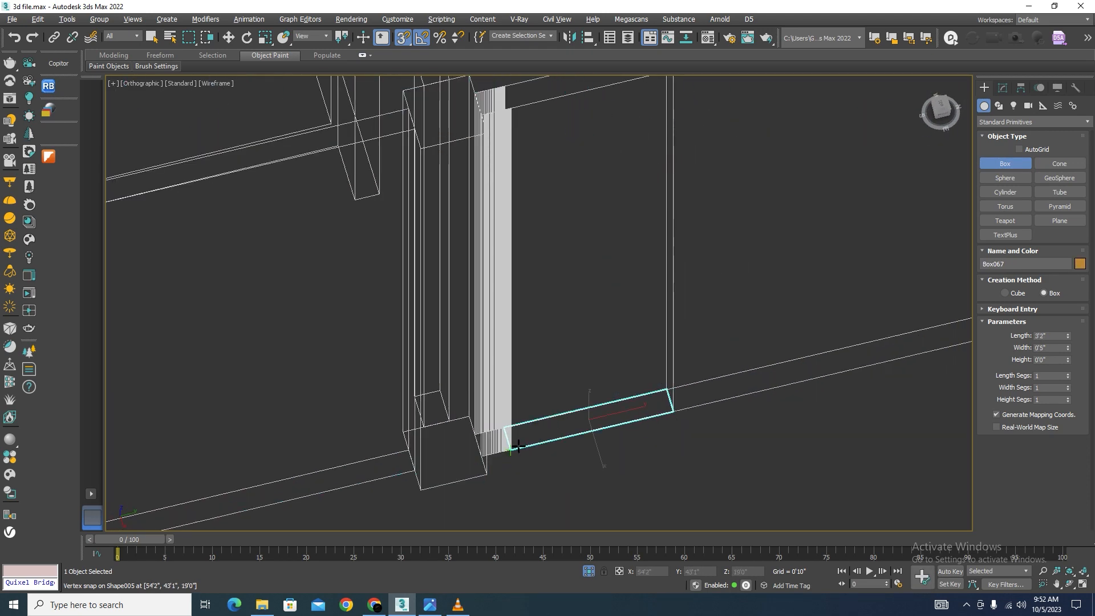
click(512, 448)
right_click(518, 446)
scroll(555, 251, down, 6)
scroll(610, 280, up, 3)
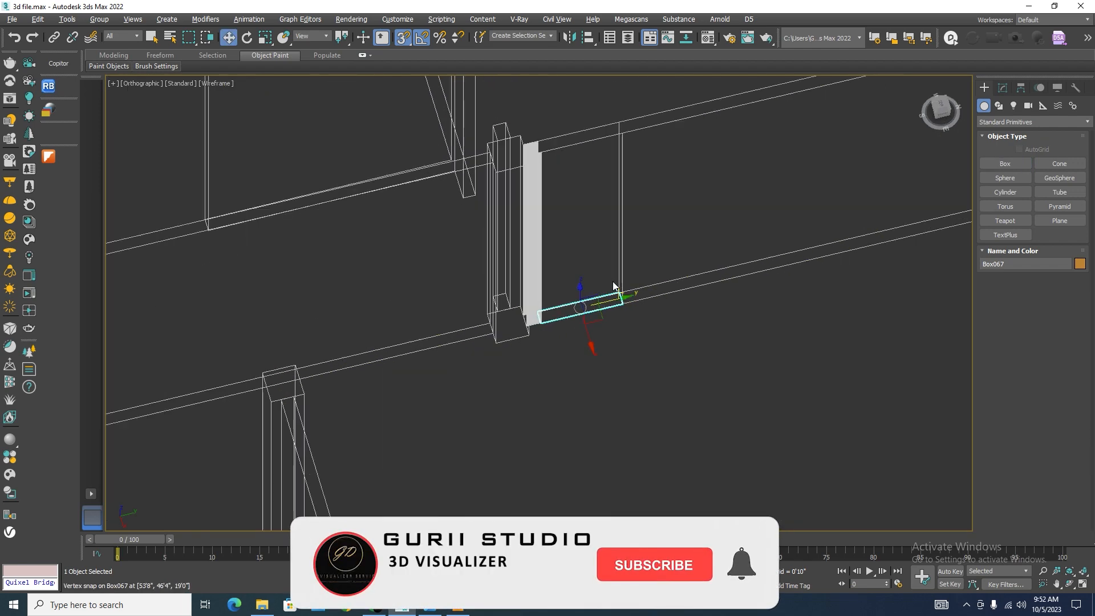
Draw a second flat box about 0'7" by 0'5", snapped between the square column and the first box
alt+middle_drag(655, 280, 599, 280)
scroll(514, 299, up, 5)
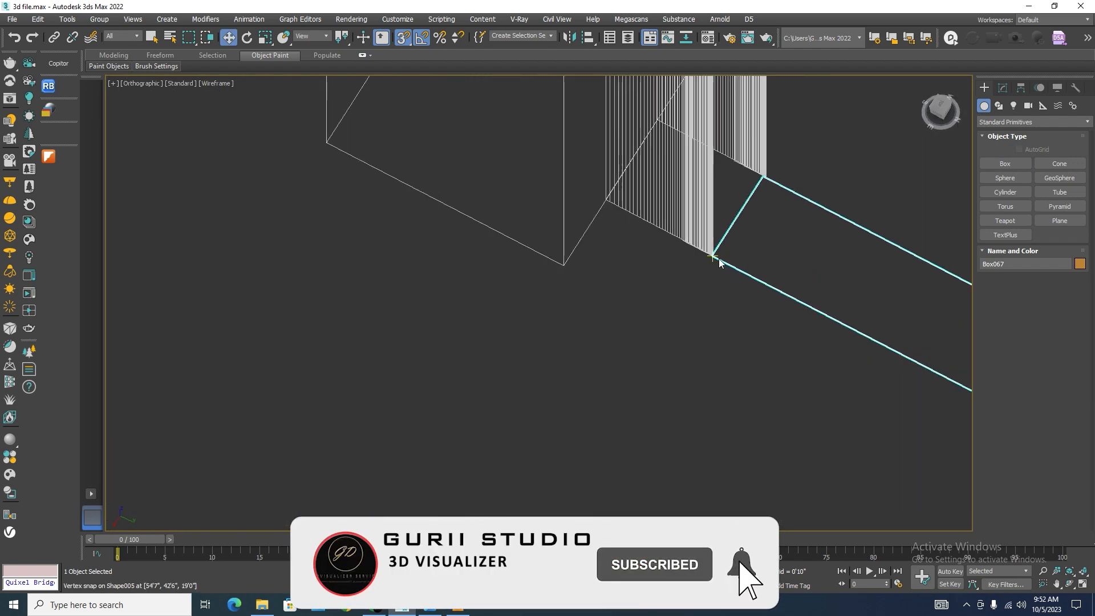
click(1005, 164)
scroll(594, 242, up, 2)
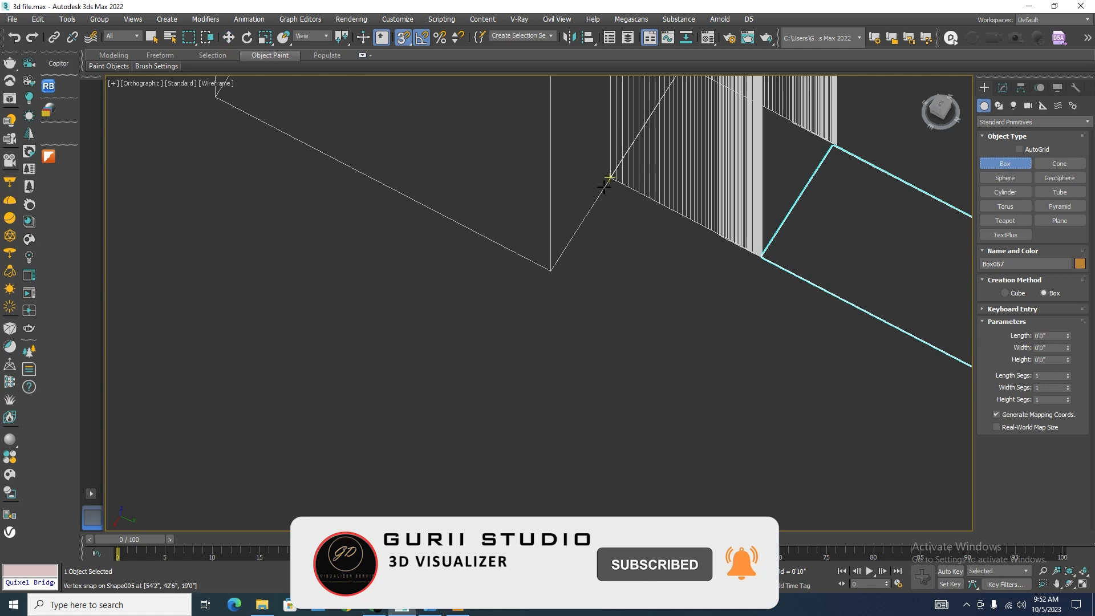
drag(604, 187, 828, 146)
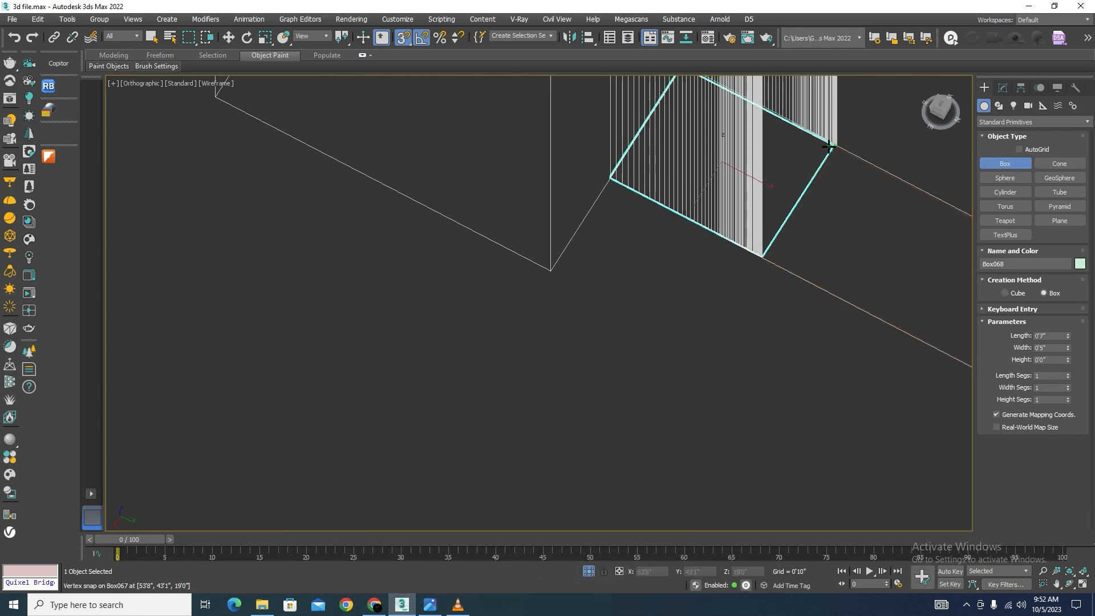
key(w)
scroll(758, 236, down, 6)
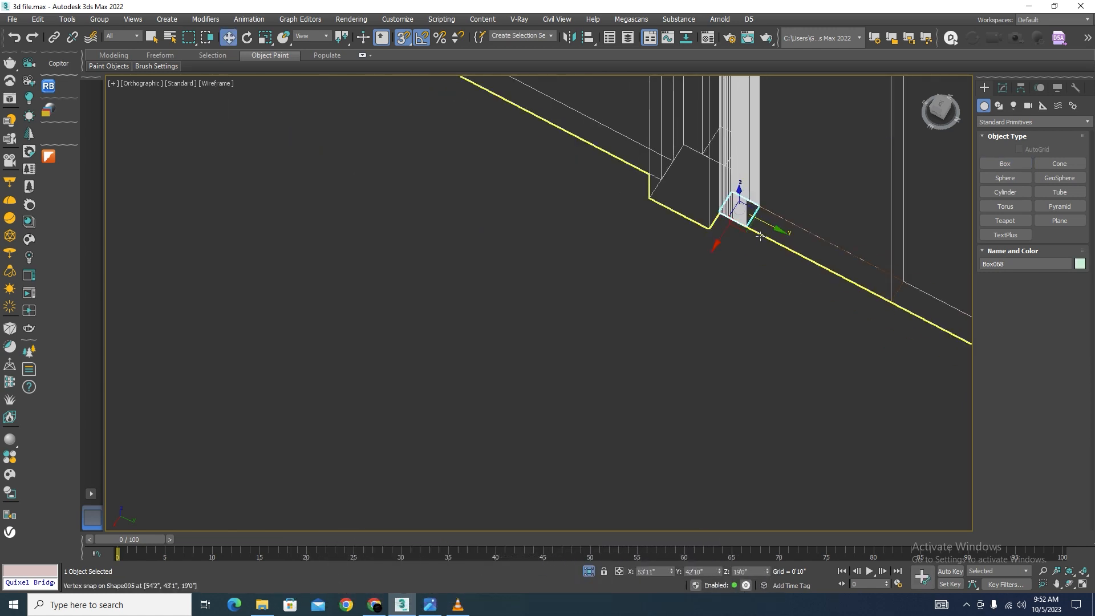
Set the length of the small box beside the square column to 0'9" in the top view
key(t)
scroll(721, 278, up, 6)
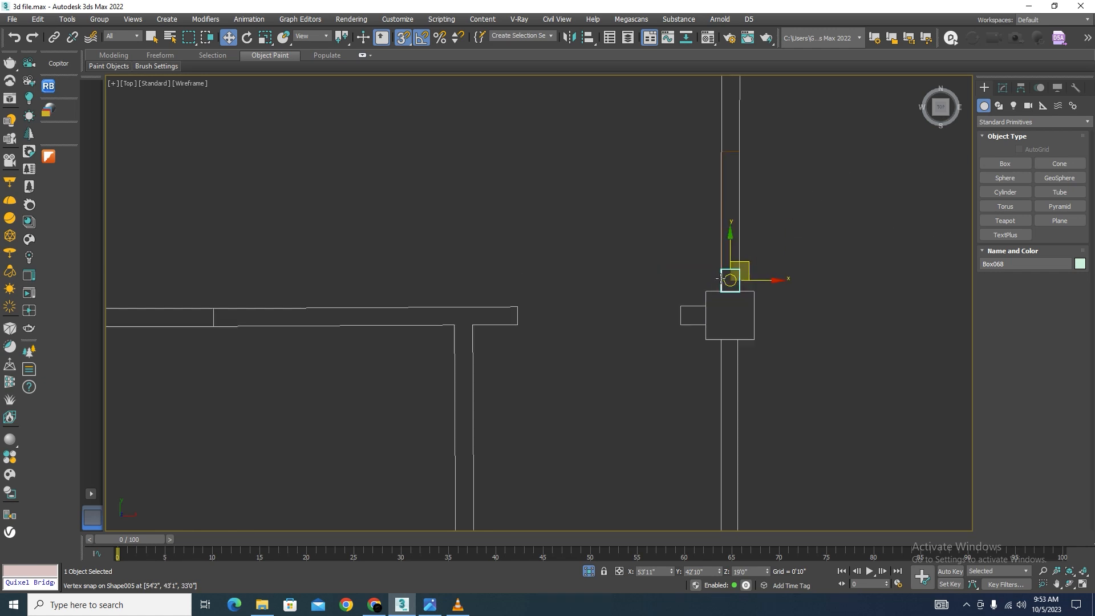
scroll(719, 278, up, 6)
click(871, 320)
click(754, 248)
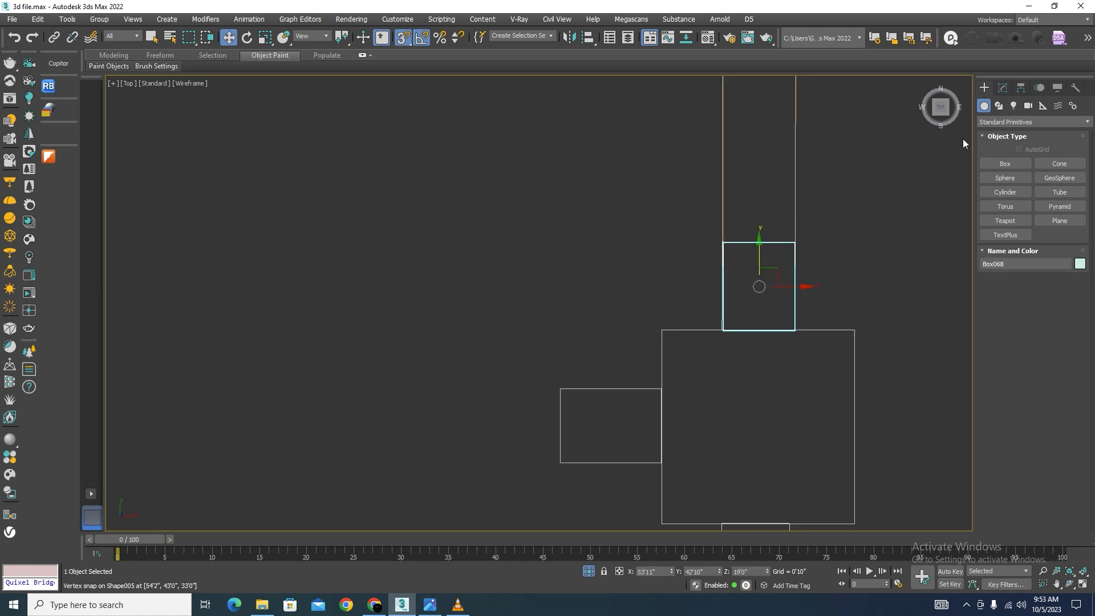
click(1003, 88)
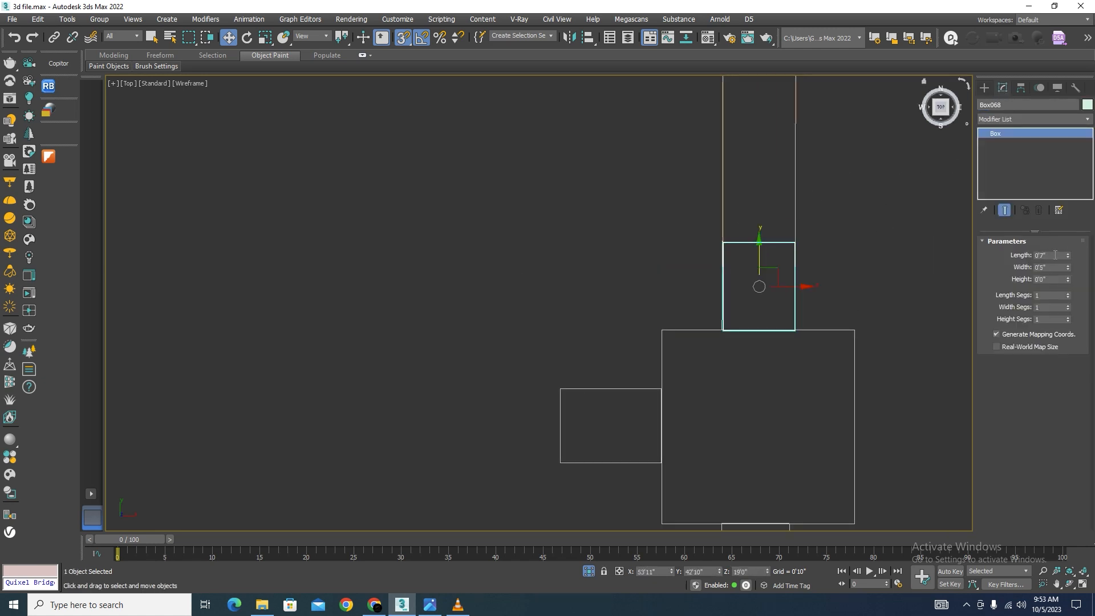
click(1055, 255)
key(Return)
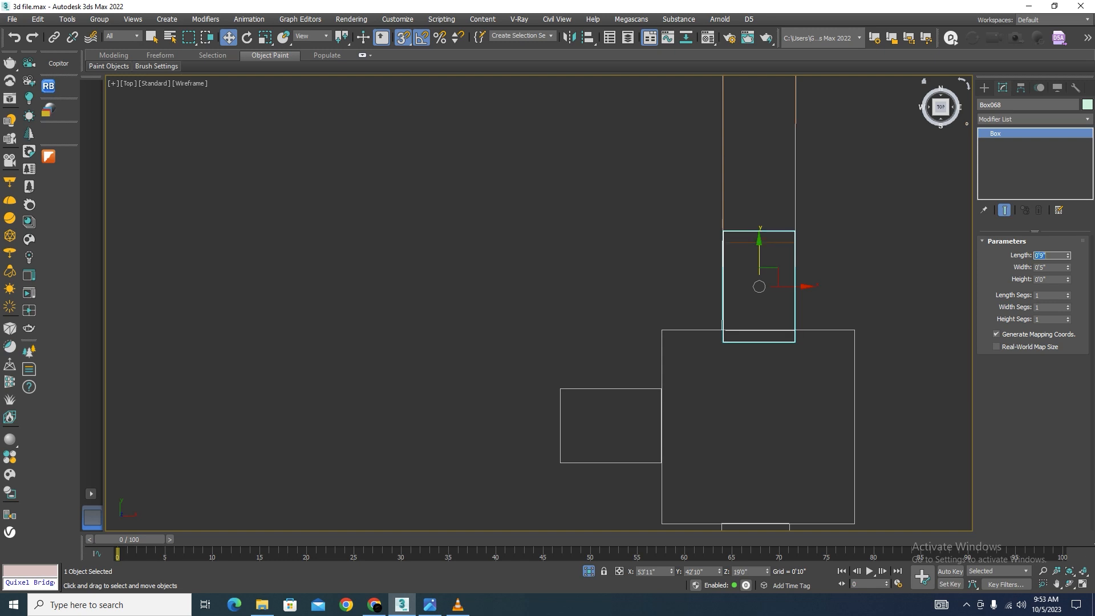
Set the long box's length to 3'6" and snap both flat boxes end to end against the square column
drag(759, 286, 854, 330)
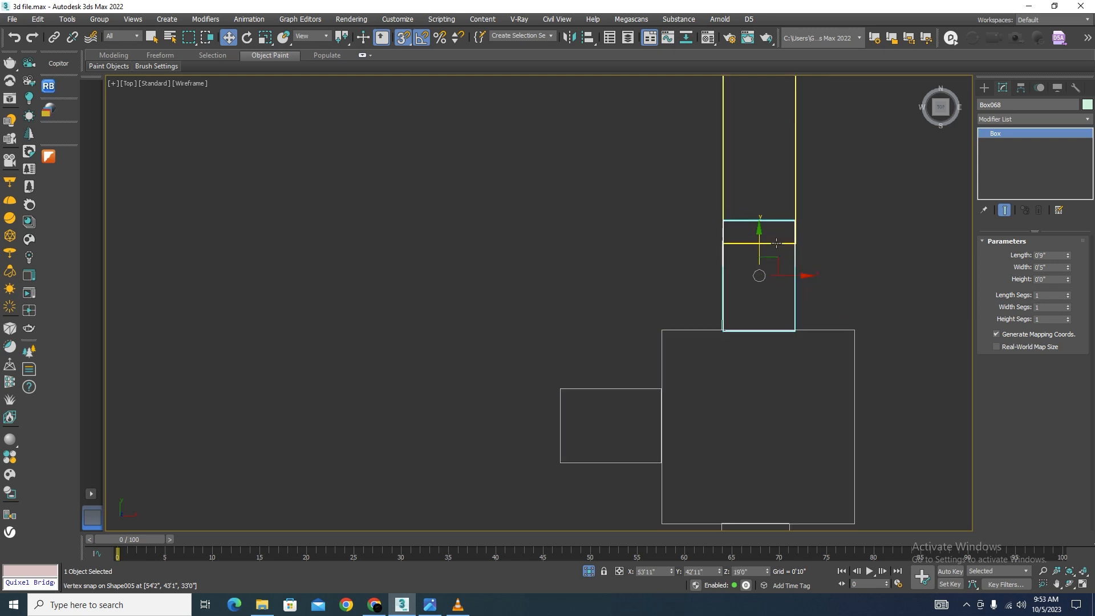
click(776, 243)
scroll(735, 359, down, 4)
scroll(747, 257, up, 2)
drag(740, 254, 741, 206)
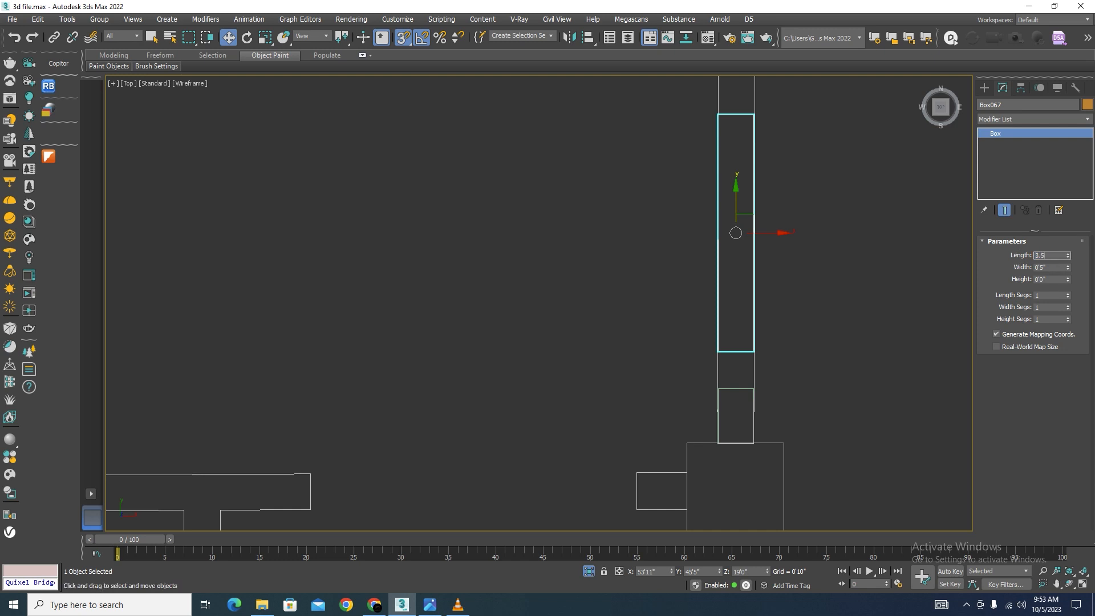
key(Return)
mouse_move(728, 366)
mouse_down()
mouse_move(728, 310)
mouse_move(719, 382)
mouse_up()
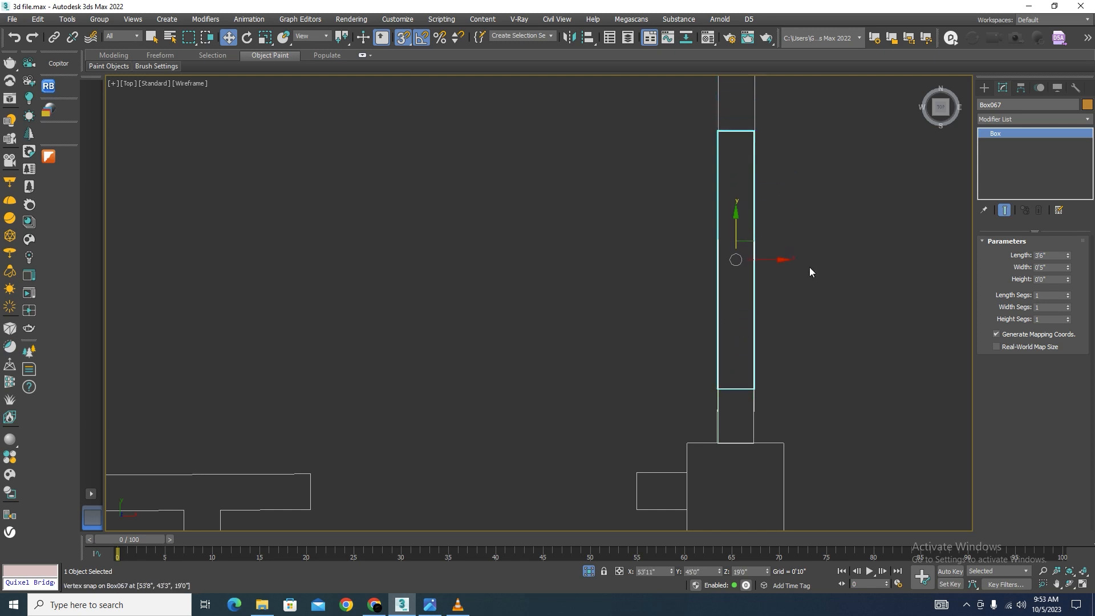
Move the two pairs of new vertices on the wall spline along Y onto the ends of the 3'6" box
scroll(779, 268, down, 3)
click(768, 146)
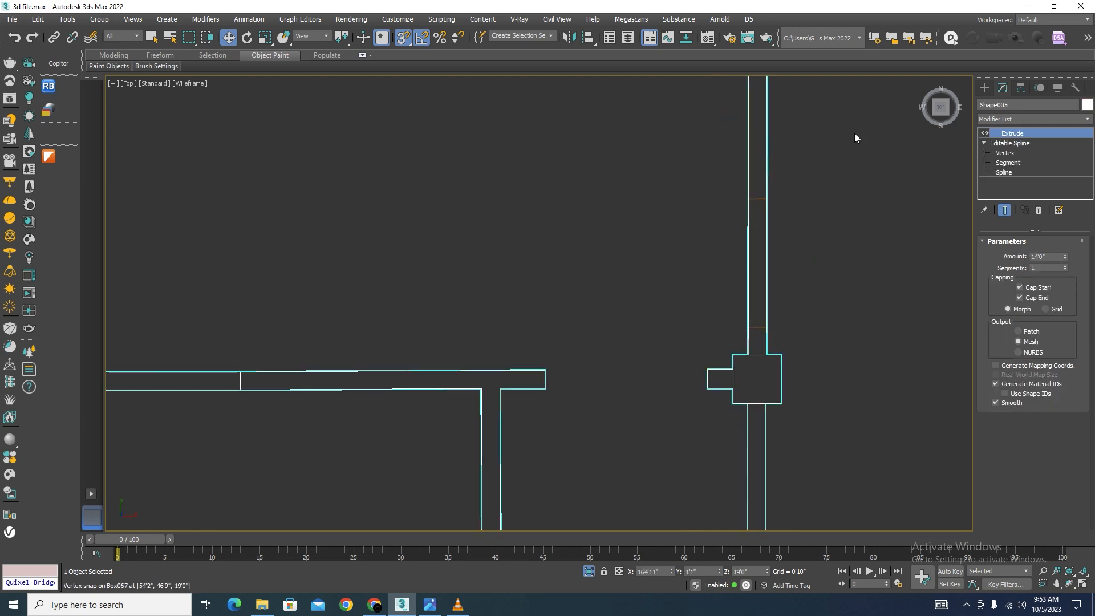
click(1005, 153)
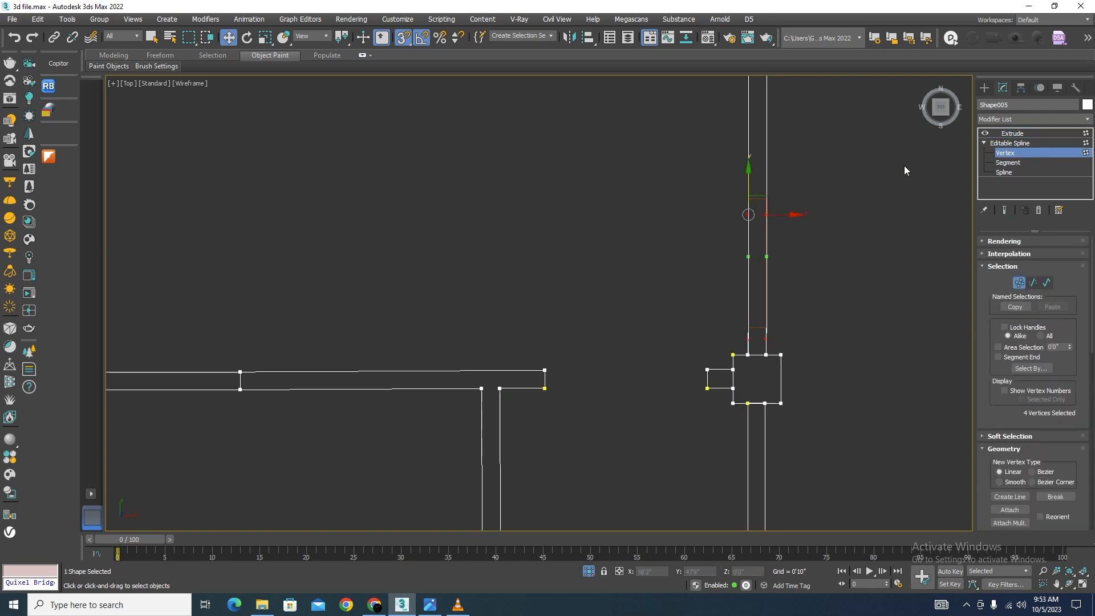
scroll(818, 184, up, 3)
scroll(741, 156, up, 3)
drag(663, 211, 713, 165)
scroll(808, 309, down, 3)
scroll(793, 336, up, 3)
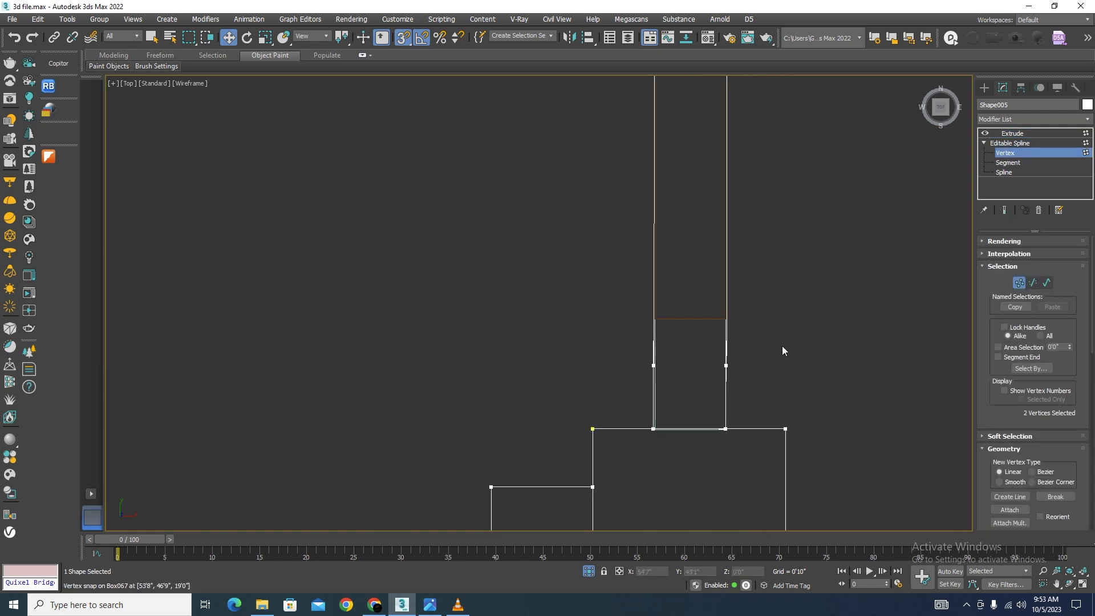
drag(653, 332, 655, 319)
scroll(772, 232, down, 3)
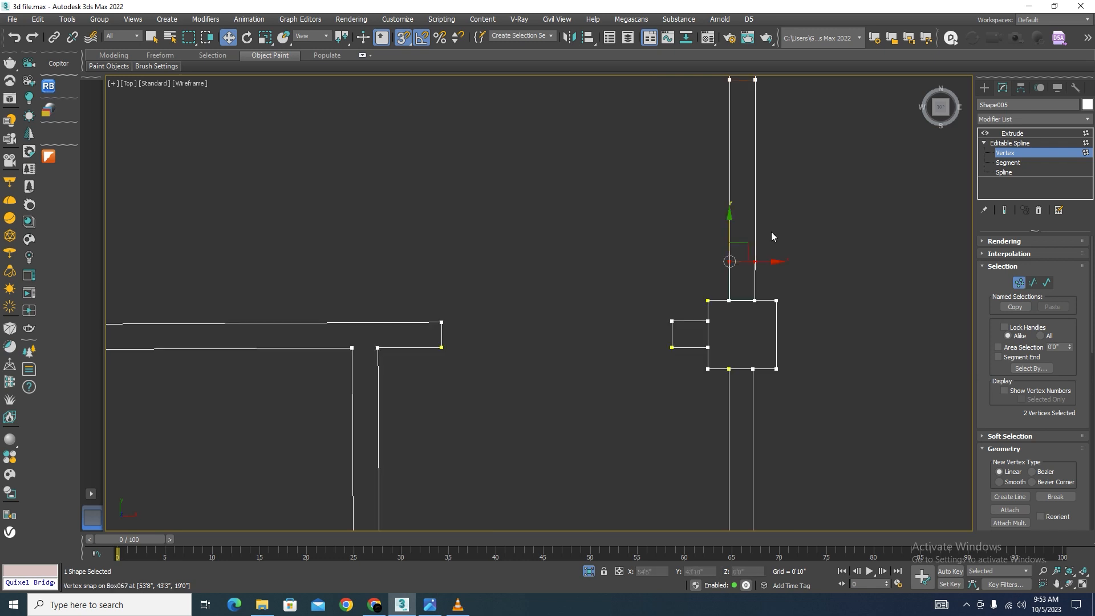
Delete the two wall segments running along the 3'6" box between the vertex pairs
click(1033, 282)
drag(839, 165, 453, 199)
click(453, 199)
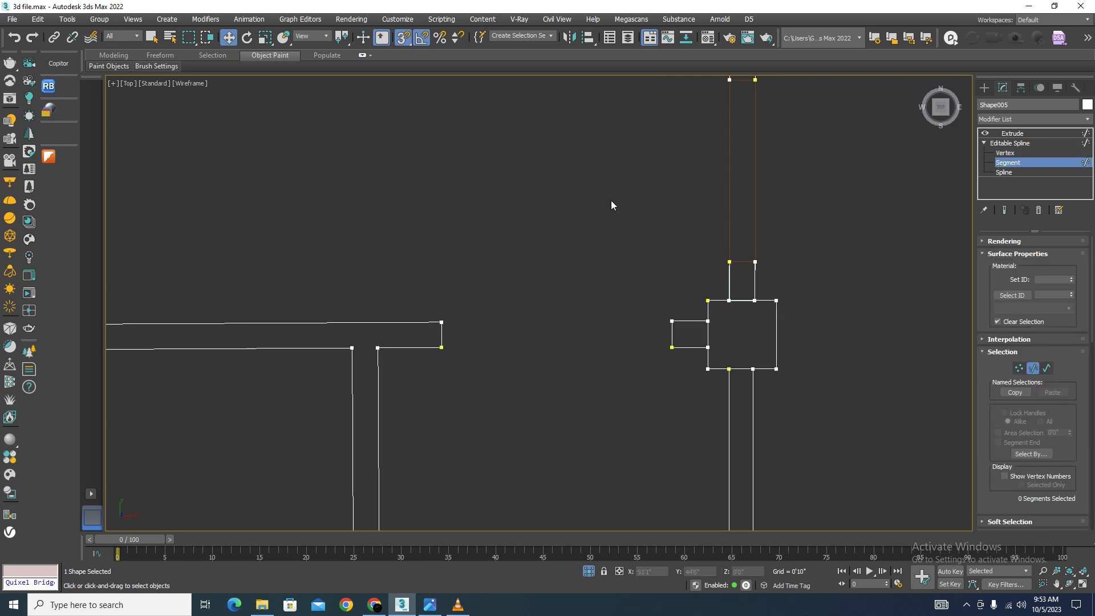
scroll(611, 200, down, 3)
scroll(766, 234, up, 3)
scroll(639, 174, up, 2)
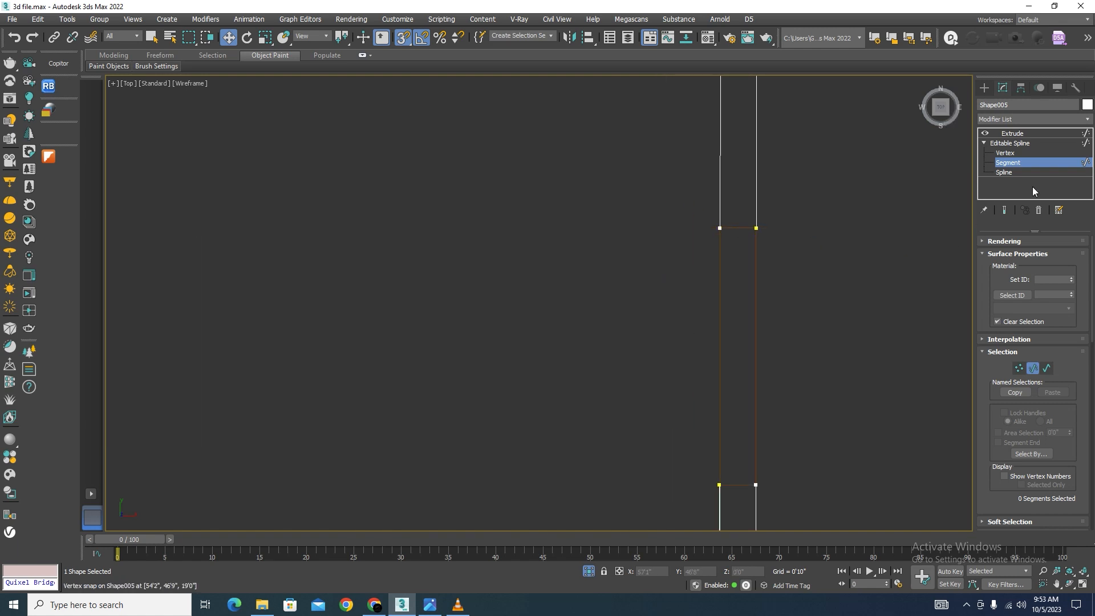
Refine the wall's right edge with one extra vertex just beyond each open end of the gap
click(1008, 153)
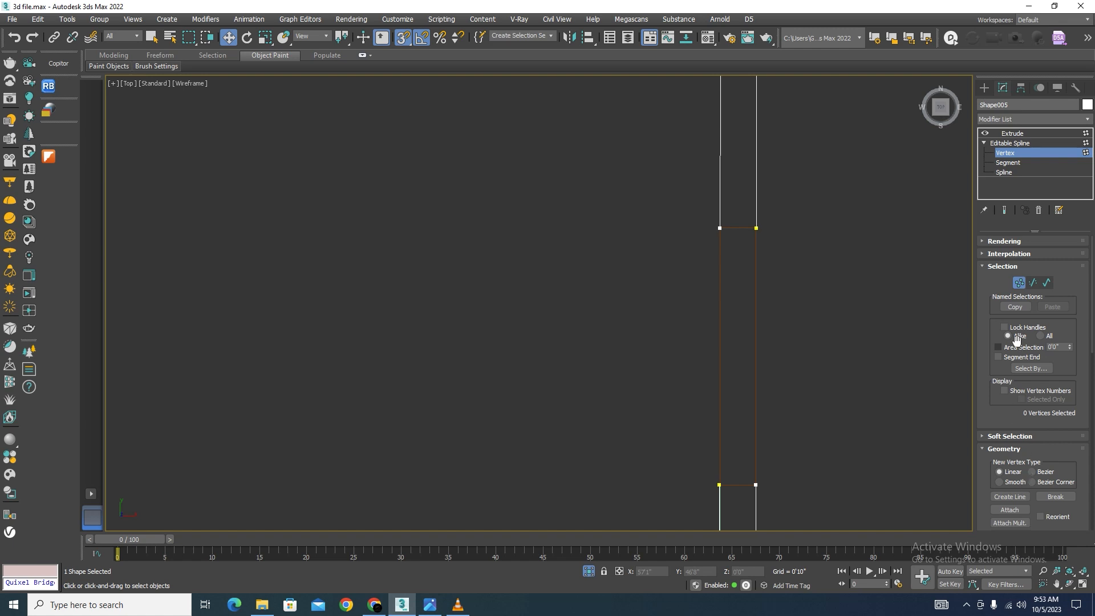
scroll(1016, 339, down, 3)
click(1010, 484)
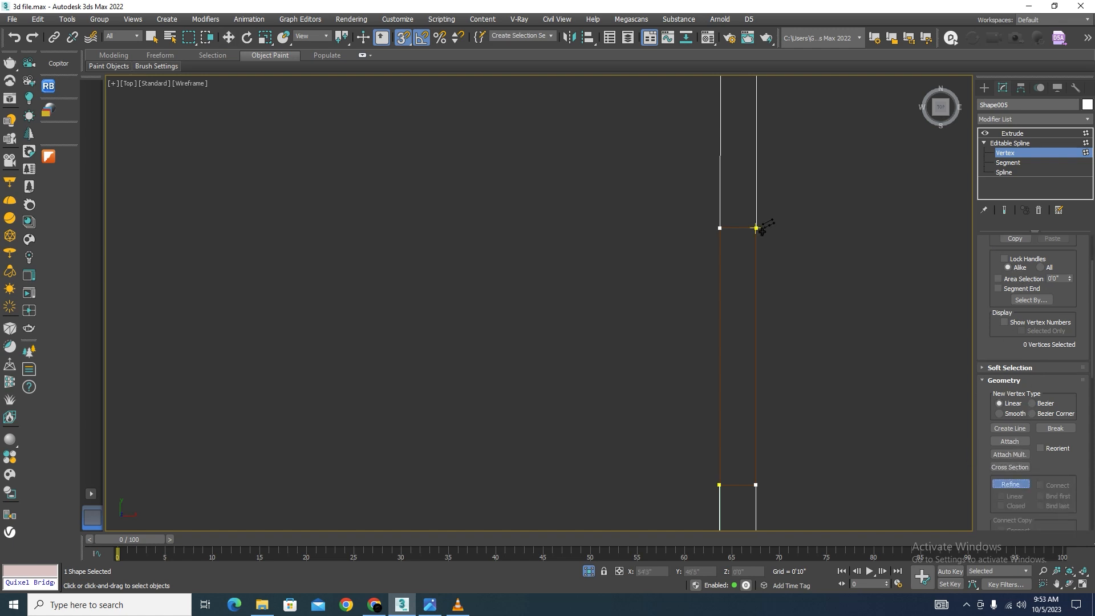
click(756, 195)
scroll(789, 226, down, 1)
scroll(768, 427, up, 2)
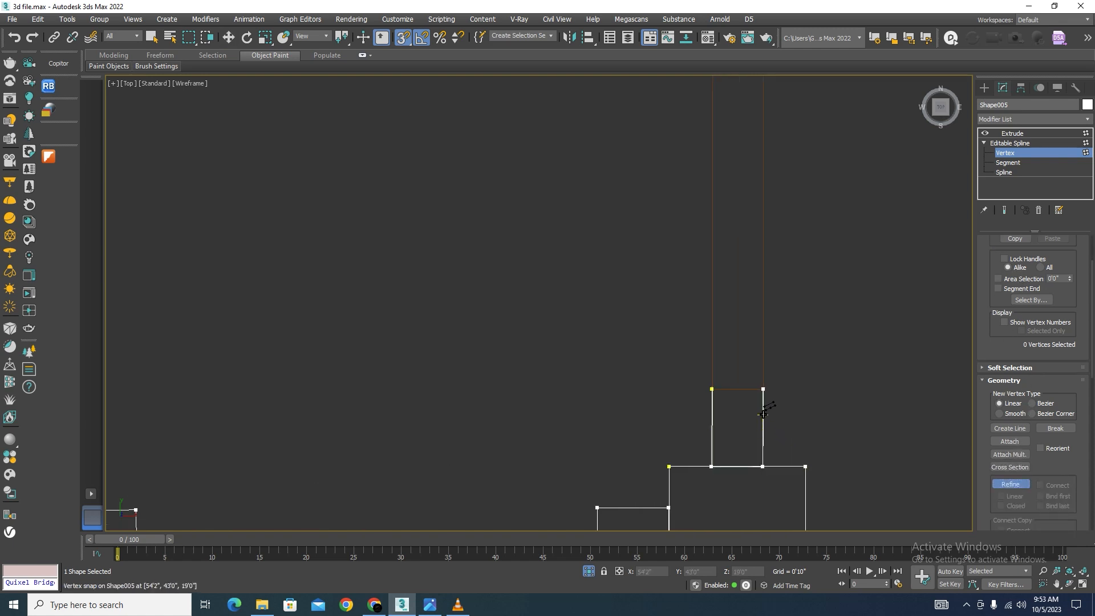
click(999, 483)
Snap the right open end vertex of the wall stub beside the square column onto the stub's left end vertex
key(w)
scroll(747, 409, up, 4)
drag(850, 325, 736, 370)
drag(813, 345, 571, 347)
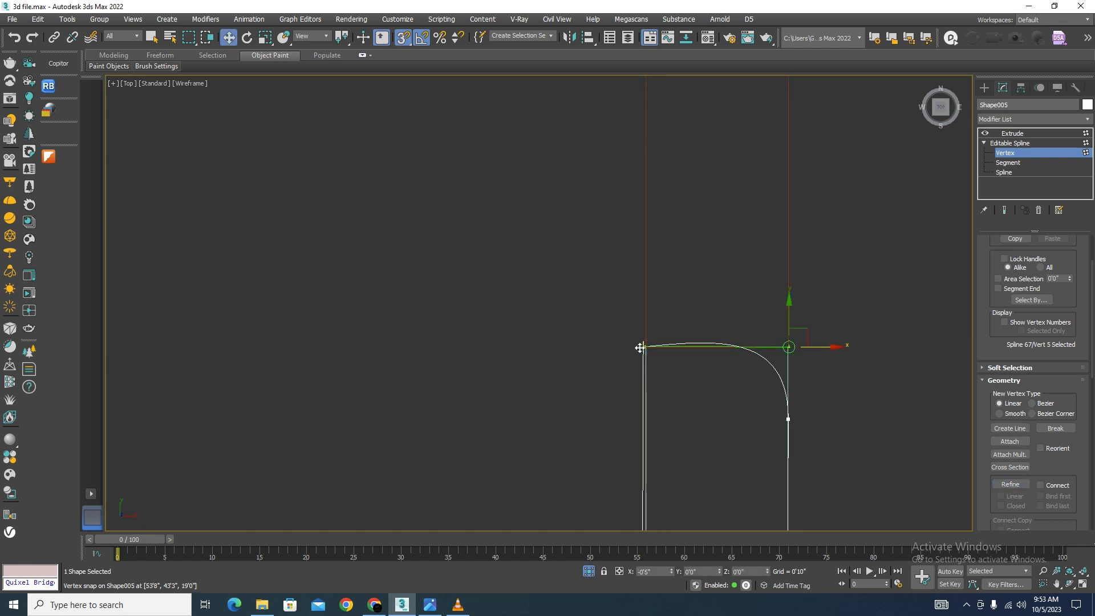
scroll(617, 323, up, 2)
middle_drag(617, 323, 589, 252)
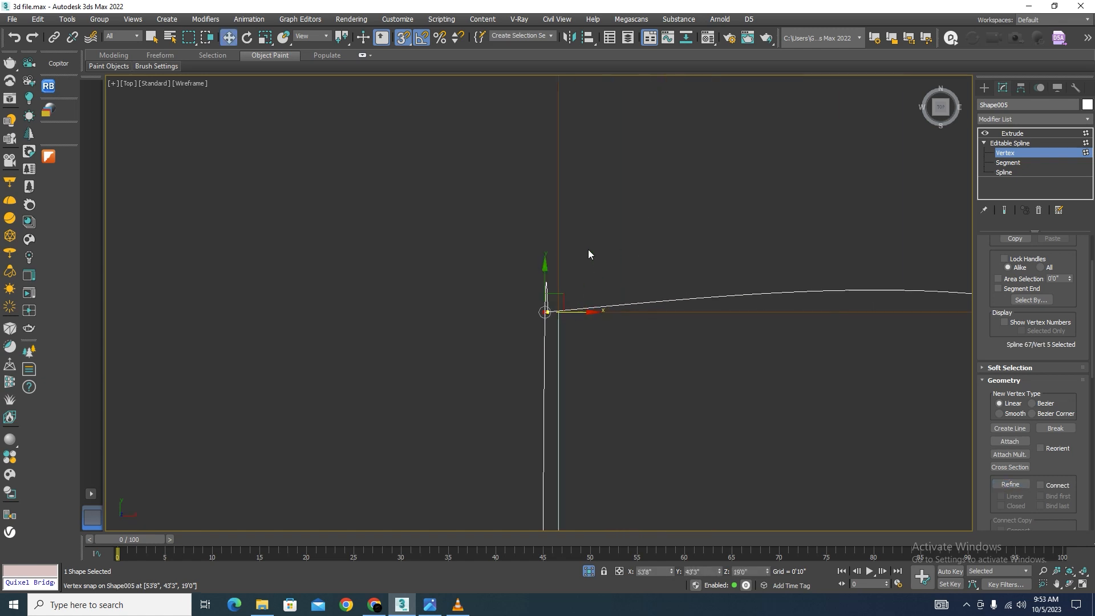
scroll(684, 240, down, 2)
Convert the three vertices at the open end of the column-side wall stub to Corner type
drag(432, 394, 431, 393)
right_click(629, 284)
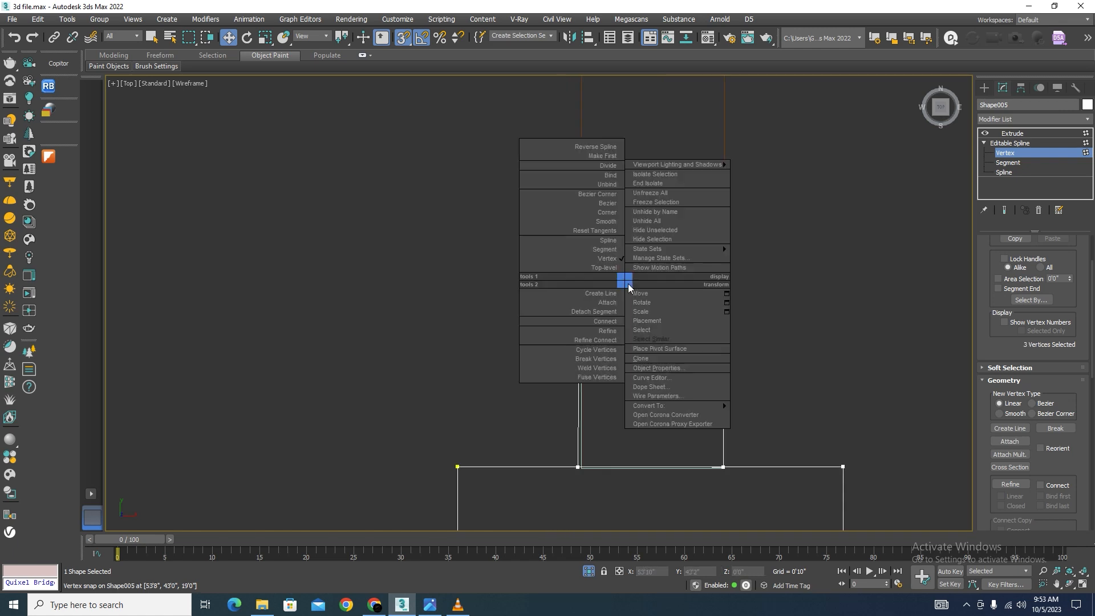
click(599, 223)
scroll(583, 255, up, 3)
scroll(590, 239, up, 5)
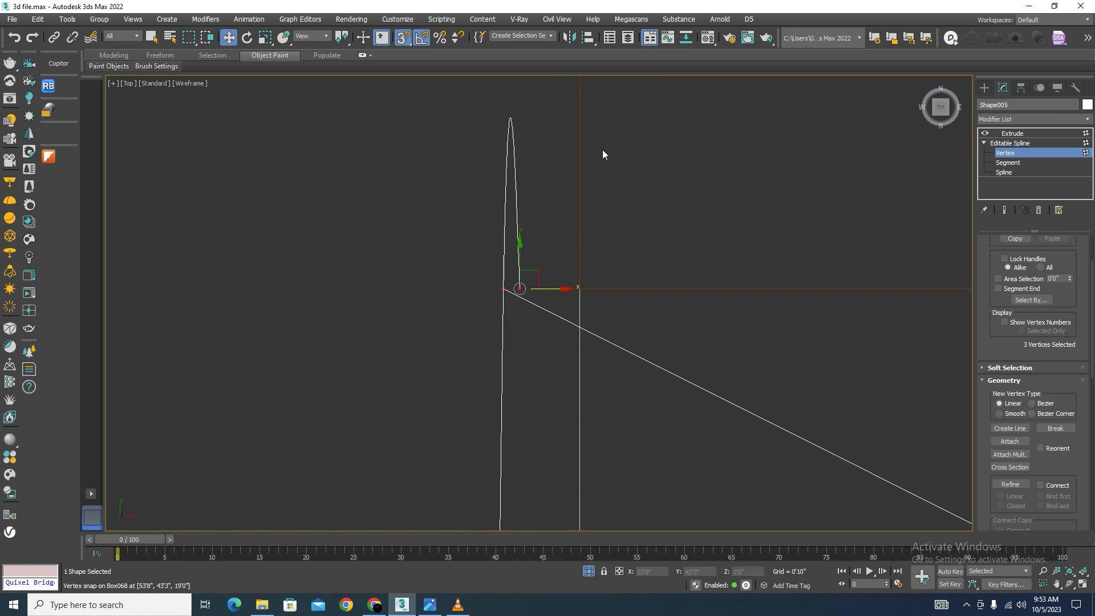
scroll(603, 154, down, 3)
scroll(652, 164, up, 4)
Convert the vertices along the wall stub's left edge, including the one on the square column, to Corner type
drag(531, 279, 530, 277)
scroll(601, 252, down, 7)
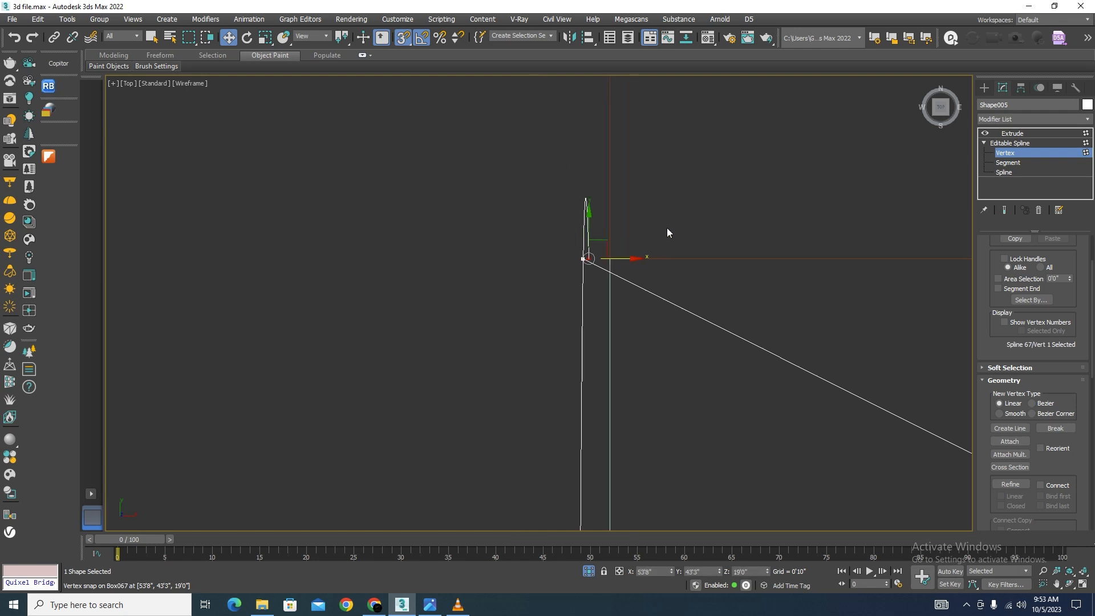
drag(631, 337, 631, 336)
scroll(665, 253, down, 4)
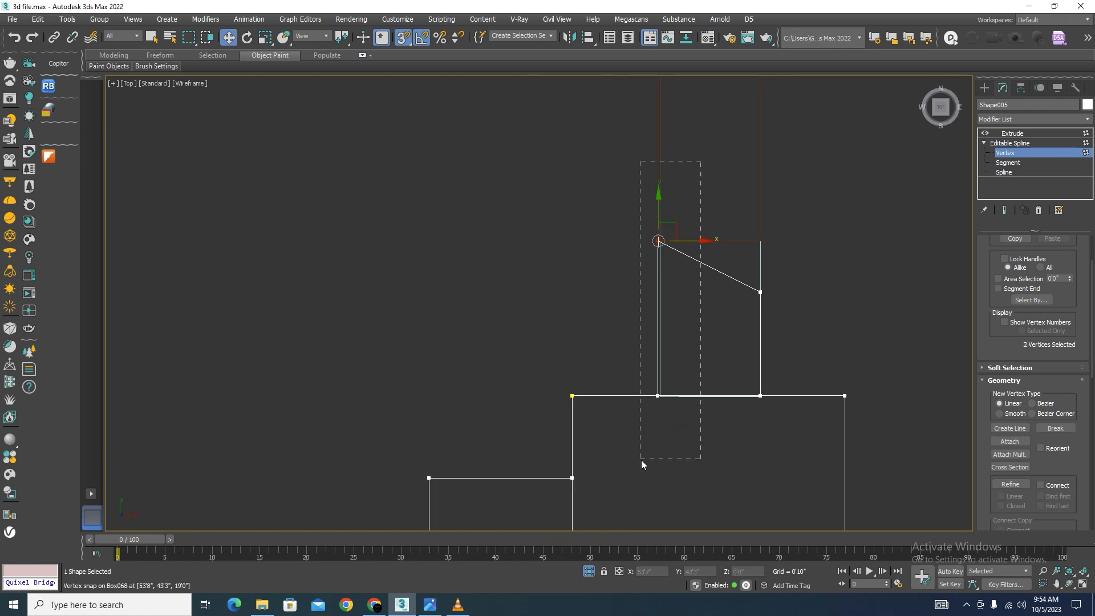
drag(641, 460, 641, 460)
right_click(671, 313)
click(650, 242)
scroll(655, 244, up, 3)
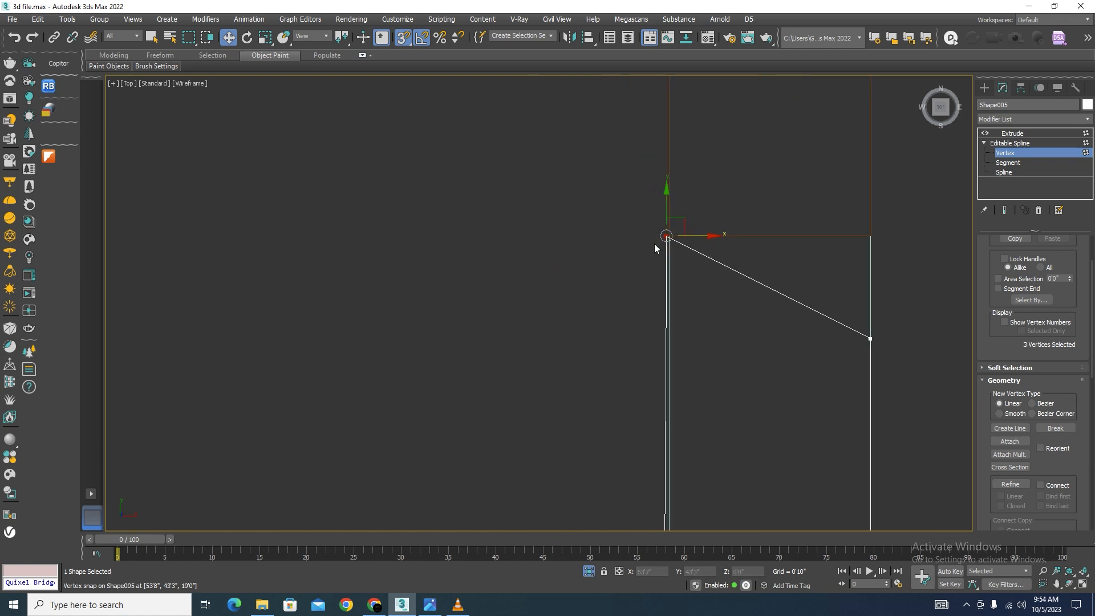
scroll(675, 232, up, 6)
scroll(542, 310, up, 4)
scroll(542, 310, down, 10)
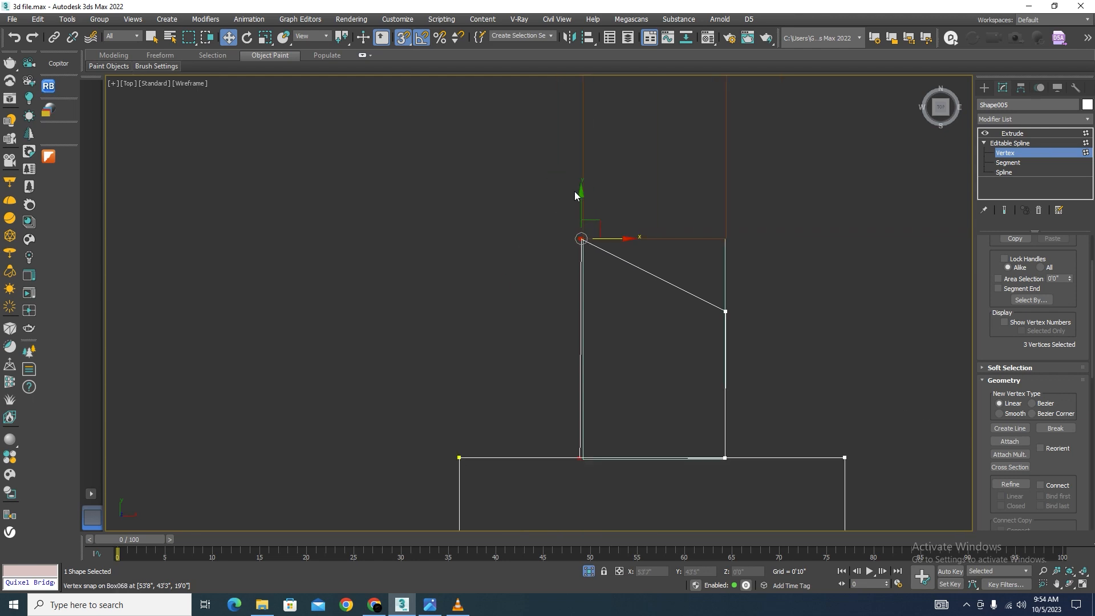
scroll(738, 343, up, 2)
scroll(741, 256, down, 4)
Convert the two vertices along the wall stub's right edge to Corner type
drag(638, 429, 638, 429)
right_click(690, 294)
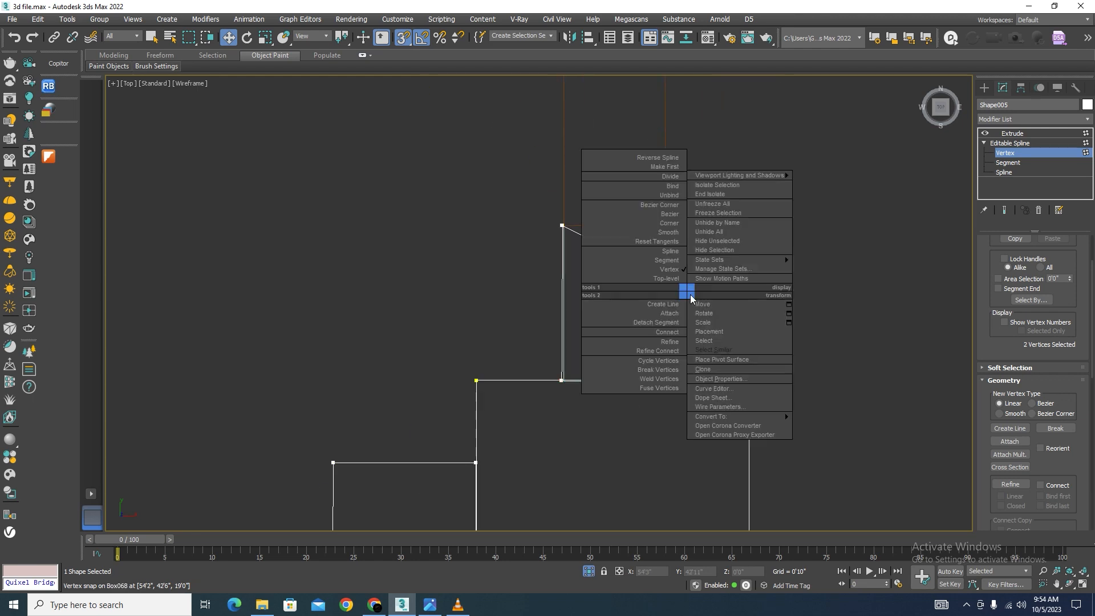
click(616, 223)
scroll(562, 385, up, 3)
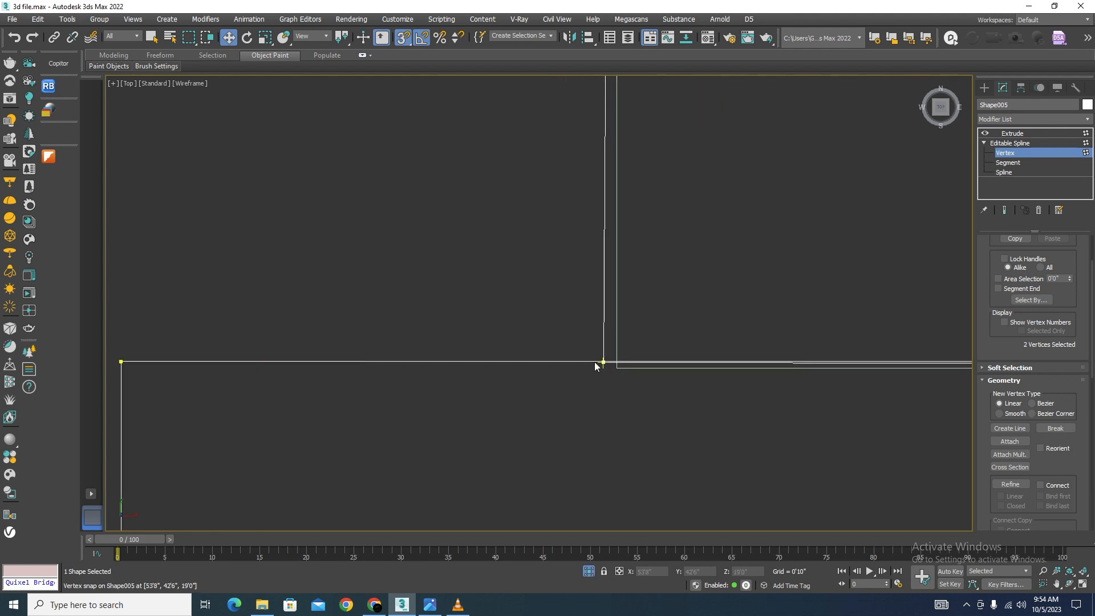
click(561, 380)
scroll(565, 365, down, 3)
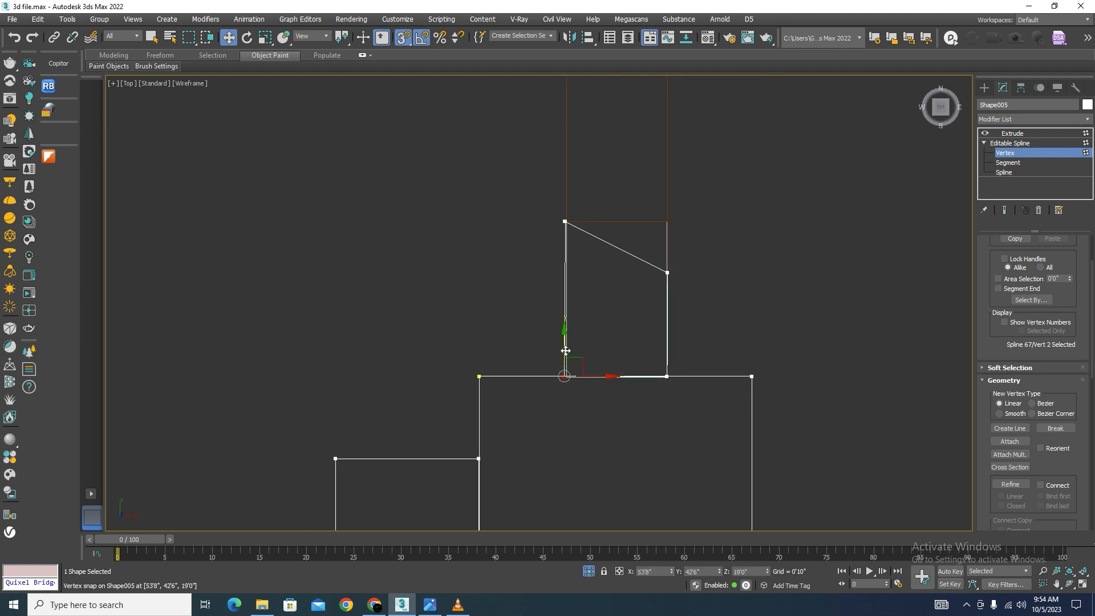
Snap the refined right-edge vertex level with the stub's left end vertices to square off the stub
scroll(575, 211, up, 3)
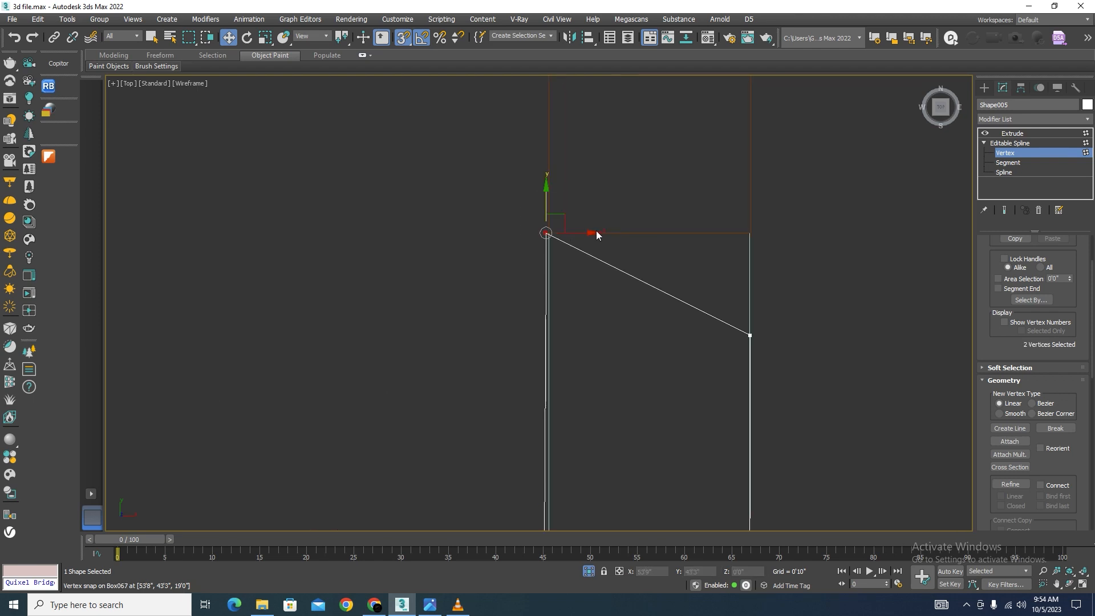
scroll(593, 232, down, 2)
drag(593, 232, 533, 408)
drag(557, 453, 558, 452)
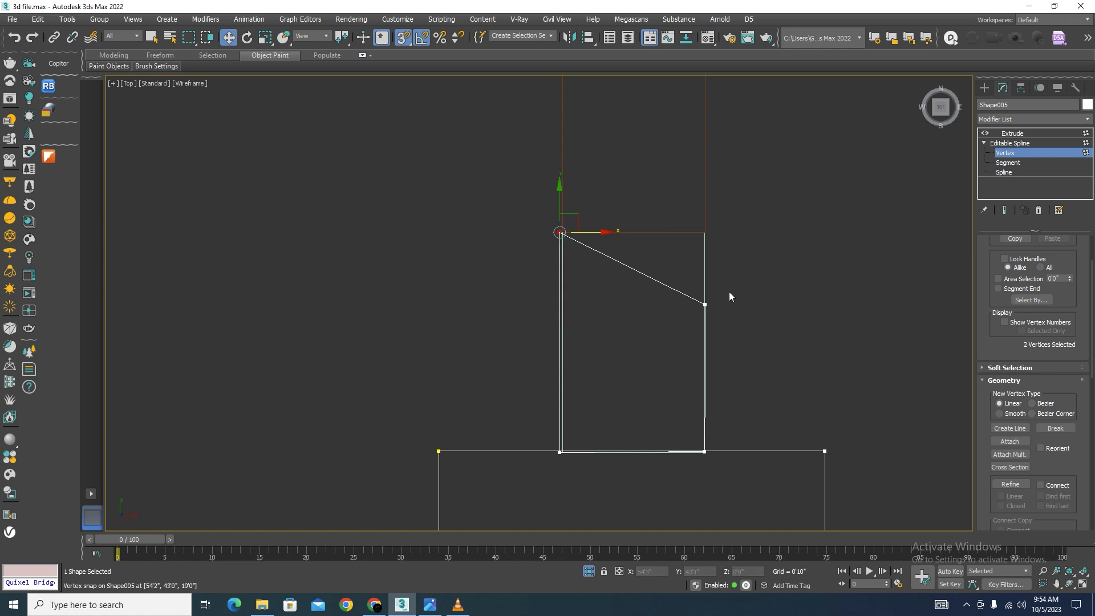
drag(687, 341, 686, 341)
drag(704, 270, 560, 232)
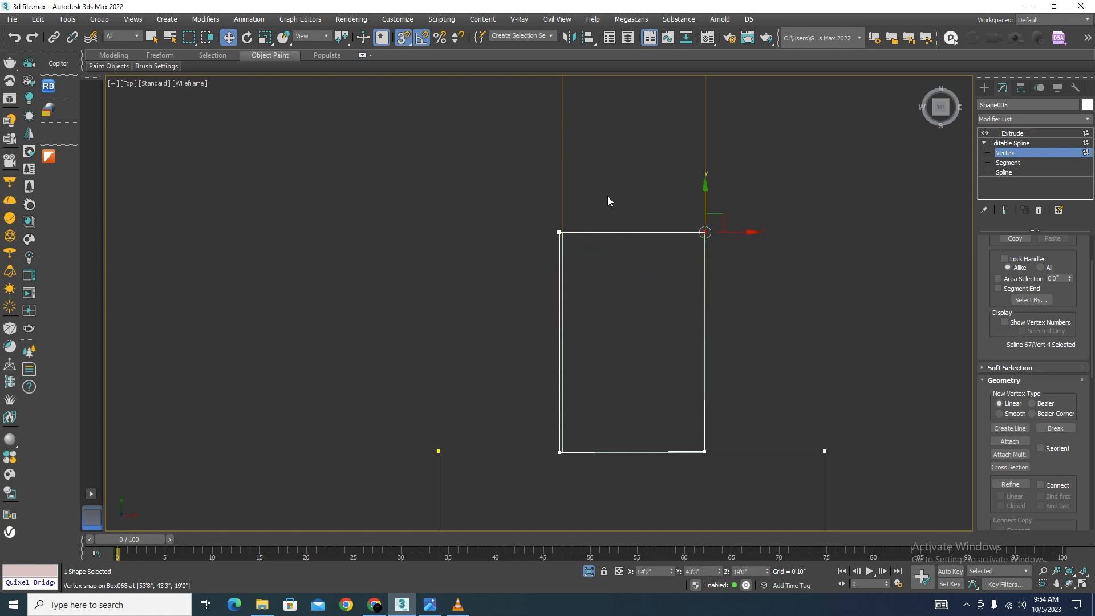
Weld the overlapping vertices at the left corner of the column-side wall stub
drag(608, 200, 531, 283)
scroll(1017, 445, down, 5)
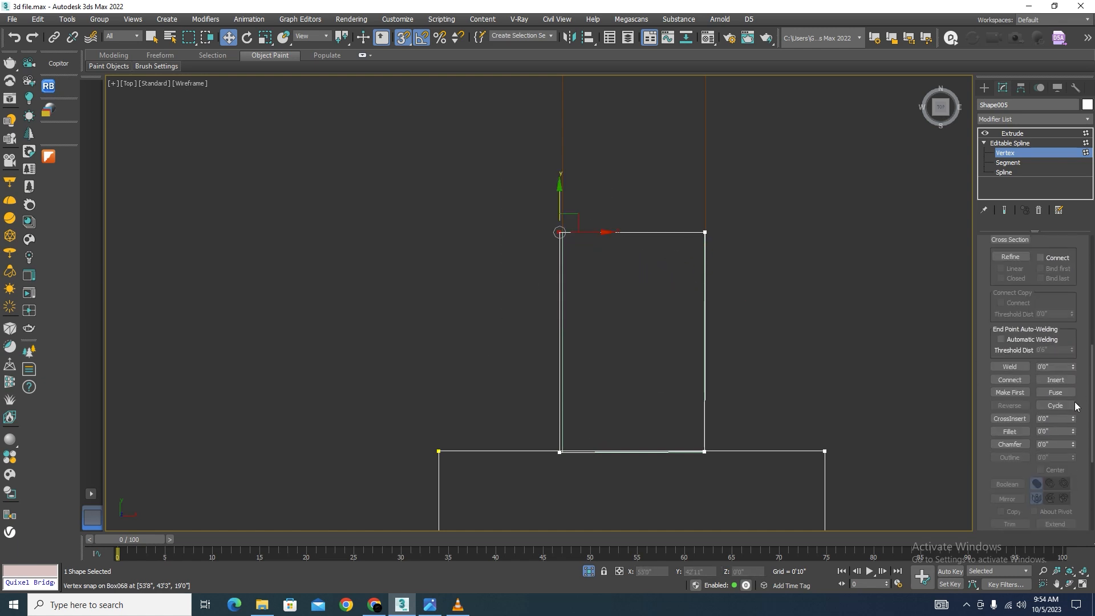
click(1008, 465)
scroll(816, 413, down, 7)
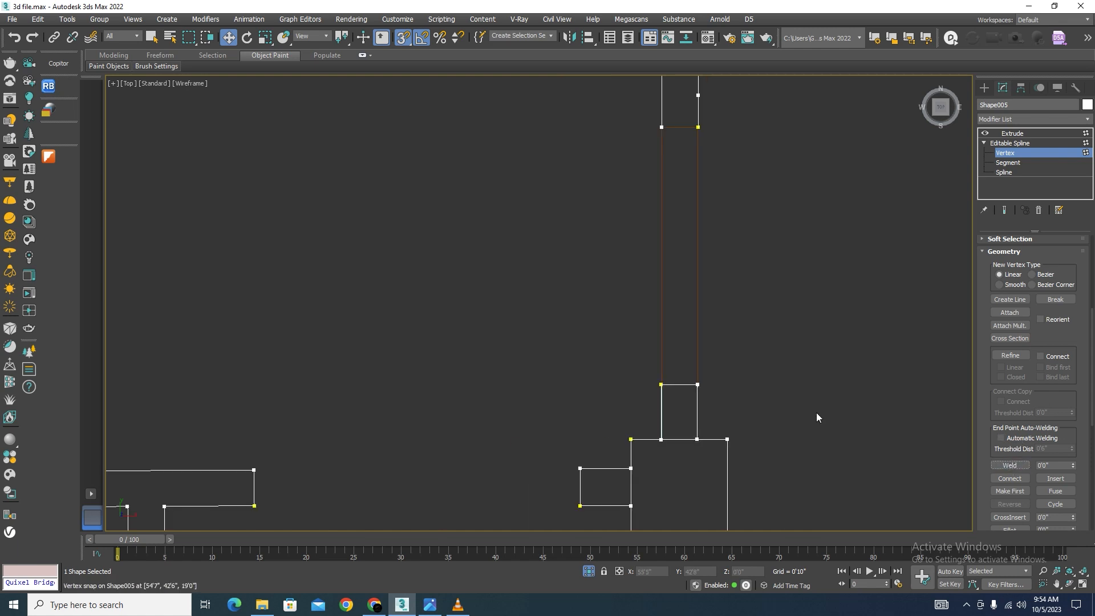
Snap the right end vertex at the gap's far end onto the left one and convert the vertices to Corner type
scroll(741, 272, up, 6)
scroll(709, 416, down, 2)
scroll(709, 416, up, 6)
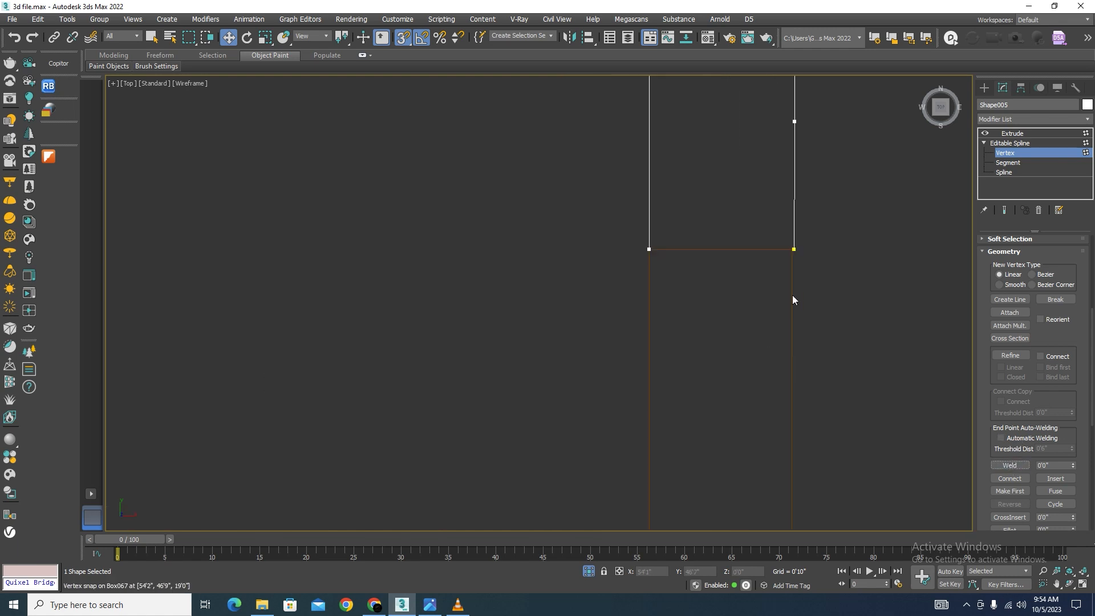
click(794, 249)
drag(827, 247, 641, 251)
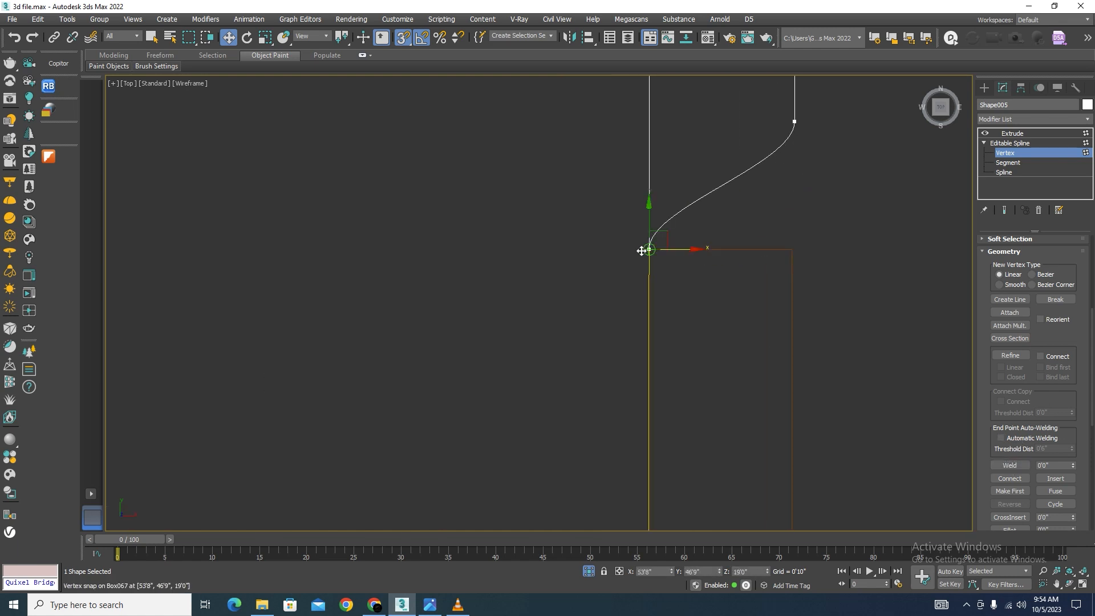
right_click(710, 165)
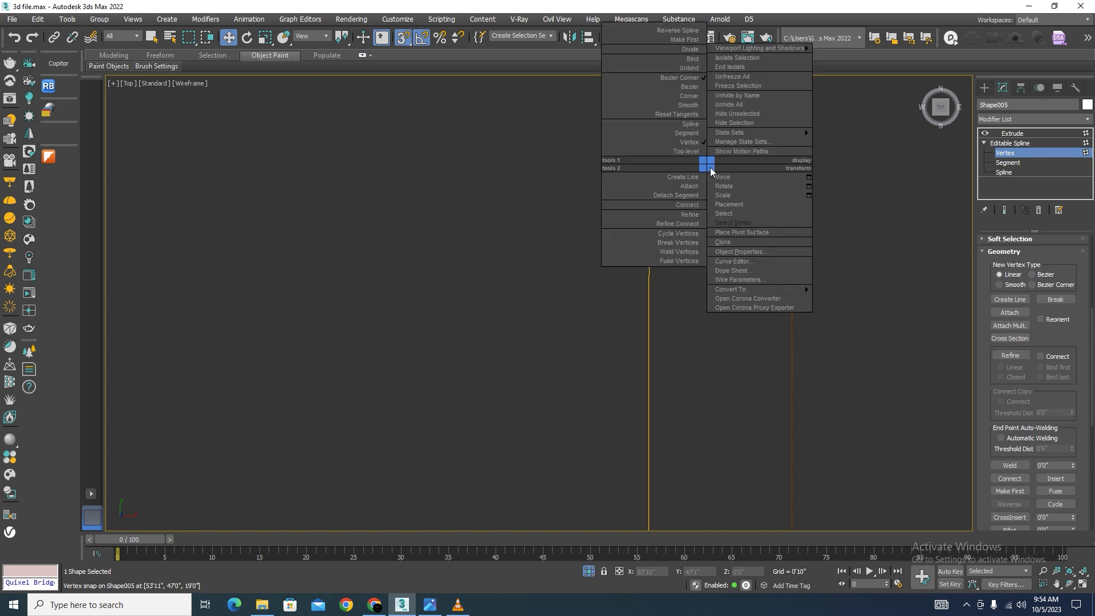
click(688, 96)
Square off the far wall end by snapping its refined vertex to the box corner, weld the overlapping vertices, and leave vertex editing
drag(821, 166, 644, 247)
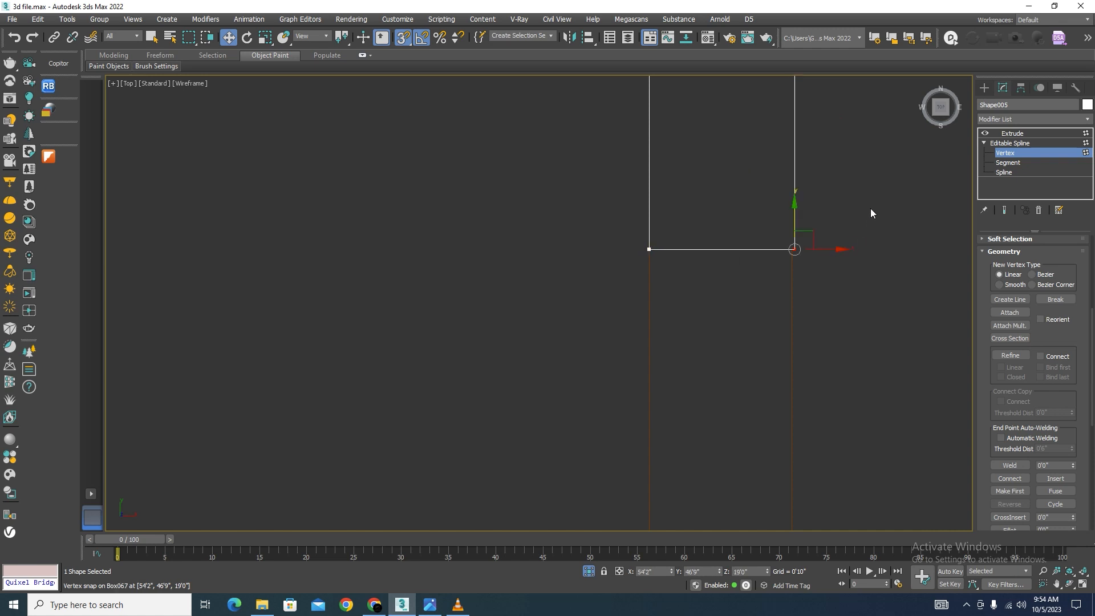
click(795, 249)
click(1004, 465)
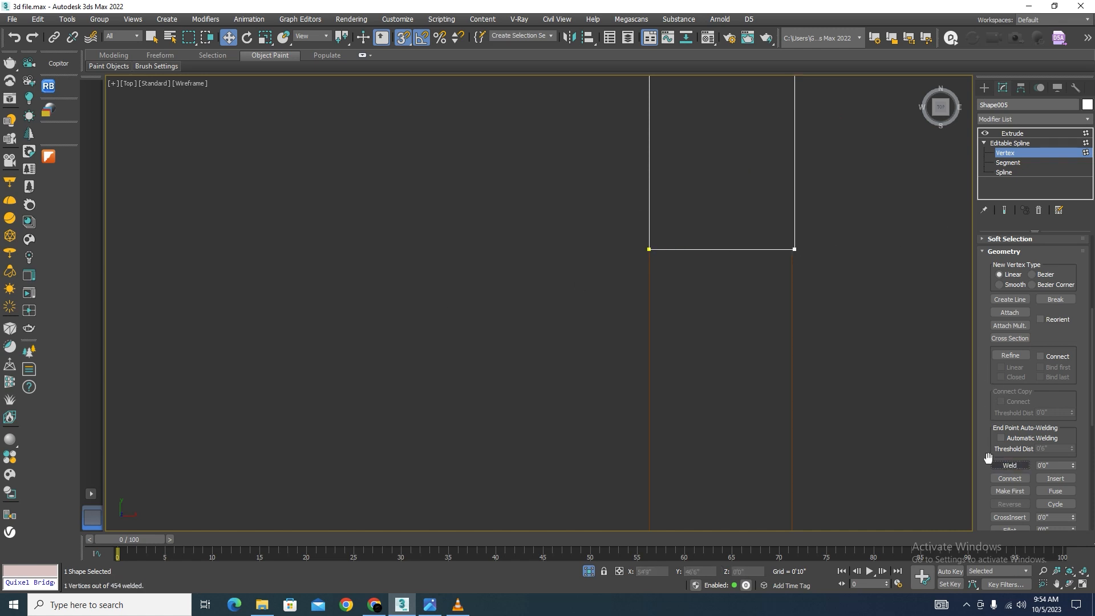
click(1020, 135)
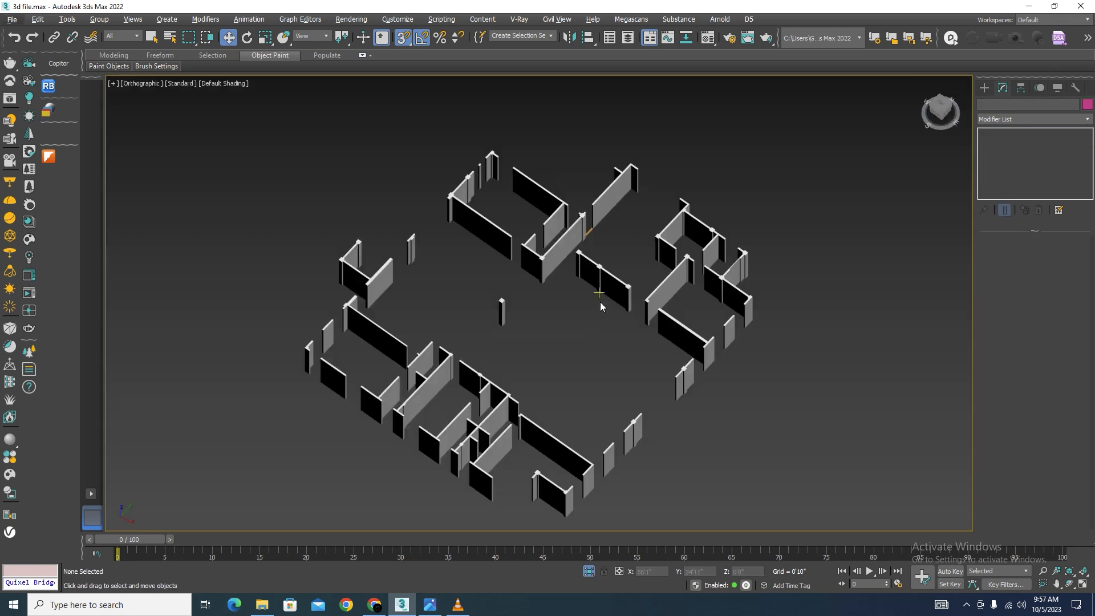
scroll(600, 302, up, 10)
scroll(652, 276, down, 10)
alt+middle_drag(653, 276, 633, 245)
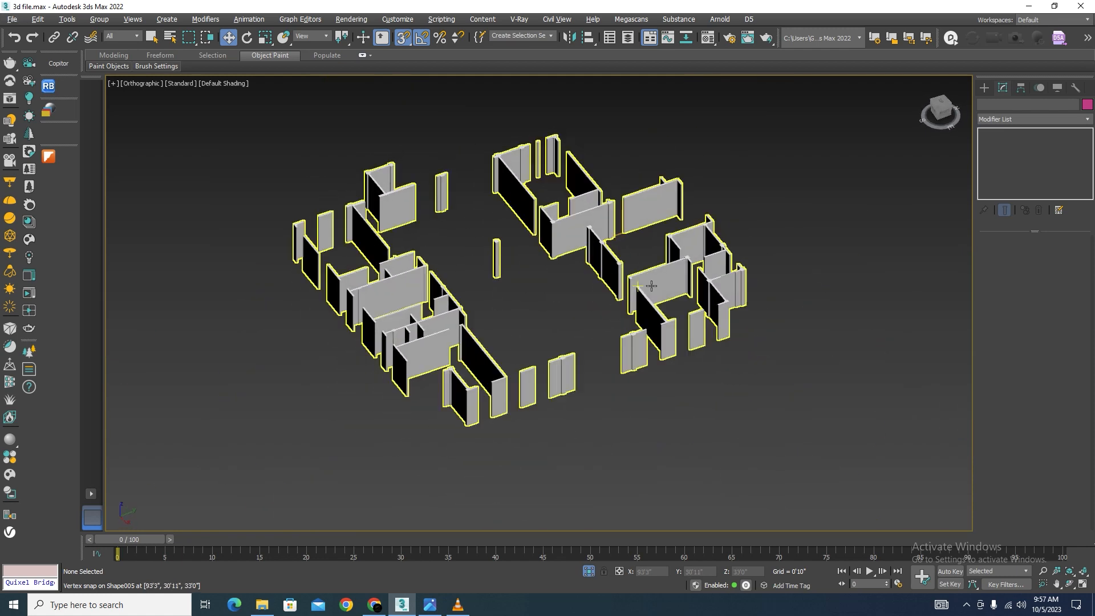
Select the flat box at the base of the wall gap and try Z positions of 8'0" and 0'0" for it
scroll(625, 220, up, 8)
click(637, 344)
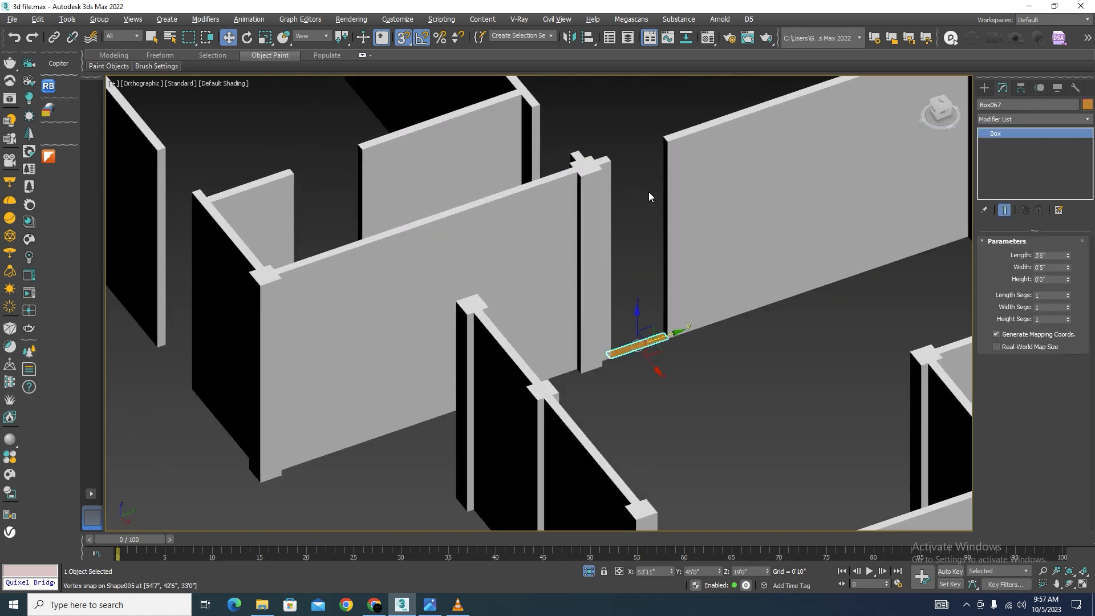
alt+middle_drag(707, 364, 742, 354)
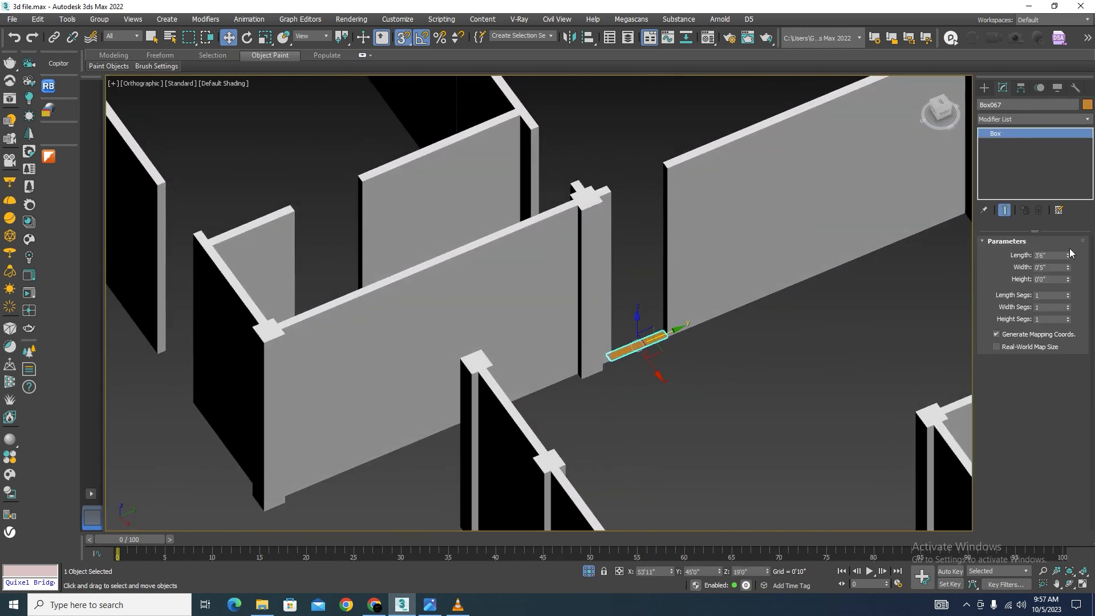
scroll(647, 276, up, 5)
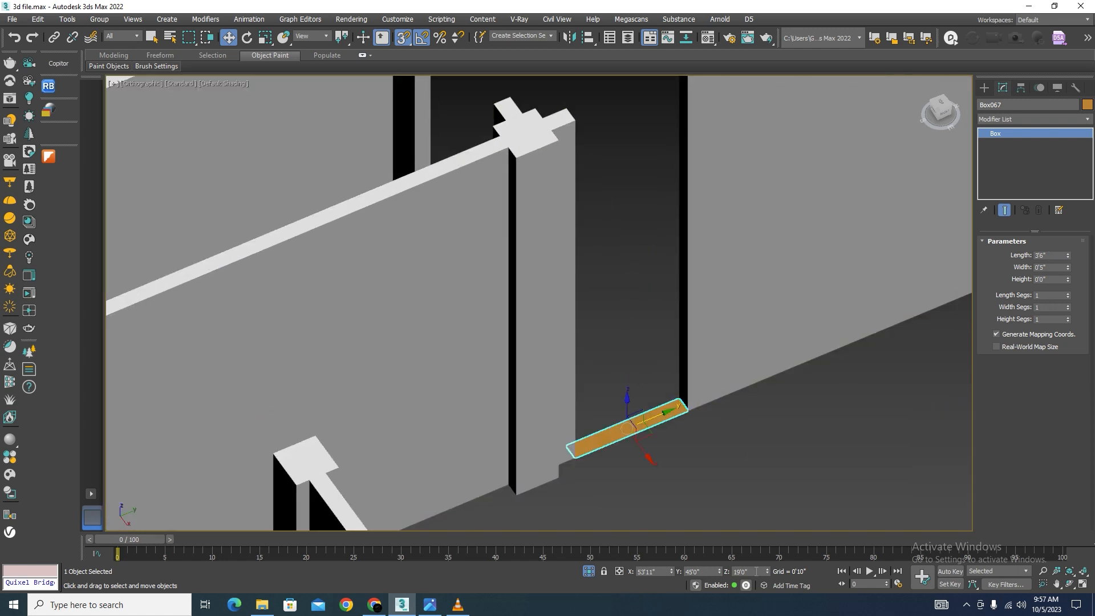
text(8)
key(Return)
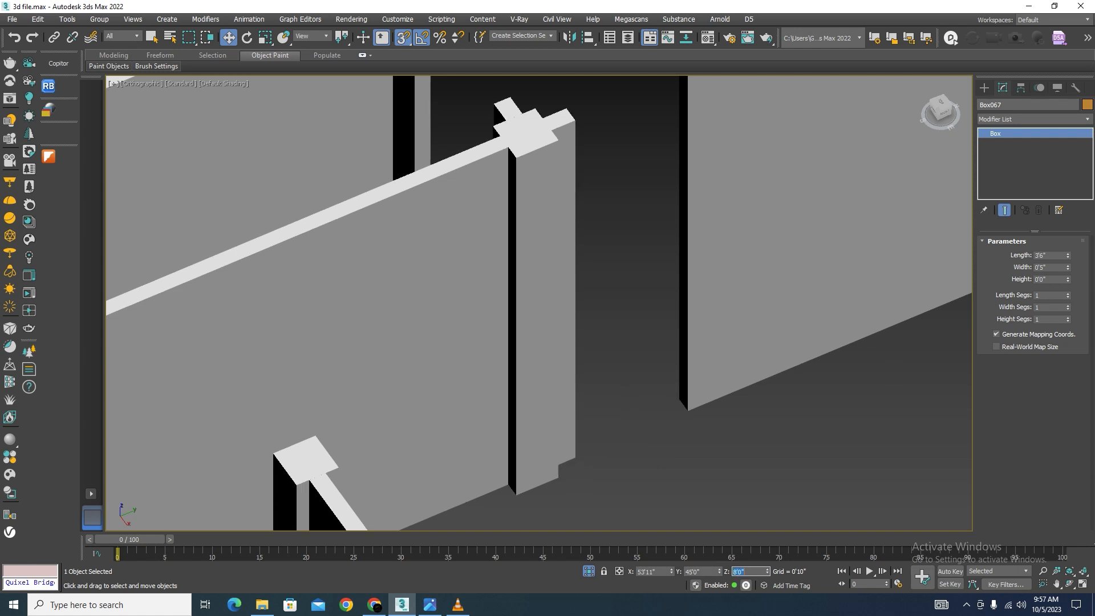
scroll(577, 495, down, 6)
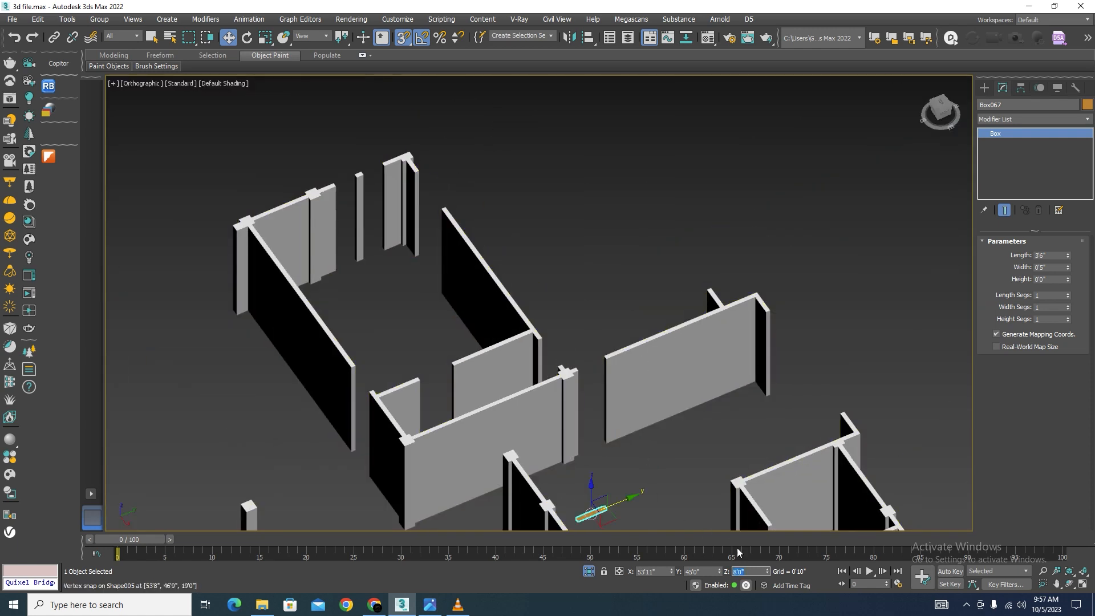
text(0)
key(Return)
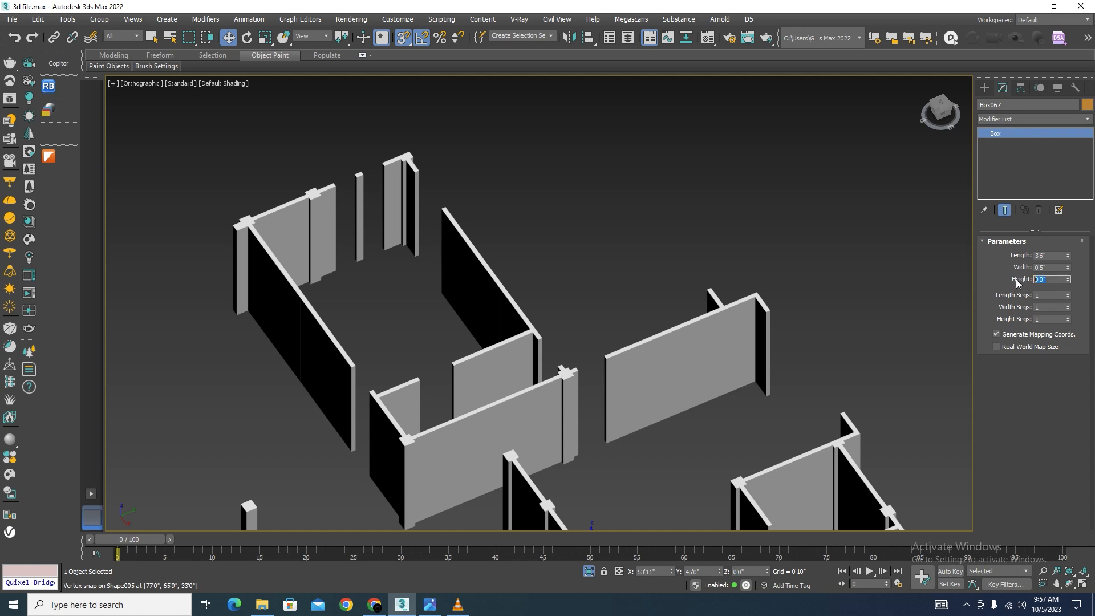
Set the box's height to 8'0" and snap it into the wall gap with its base level with the wall base
text(8)
key(Return)
scroll(558, 299, down, 5)
scroll(543, 317, up, 4)
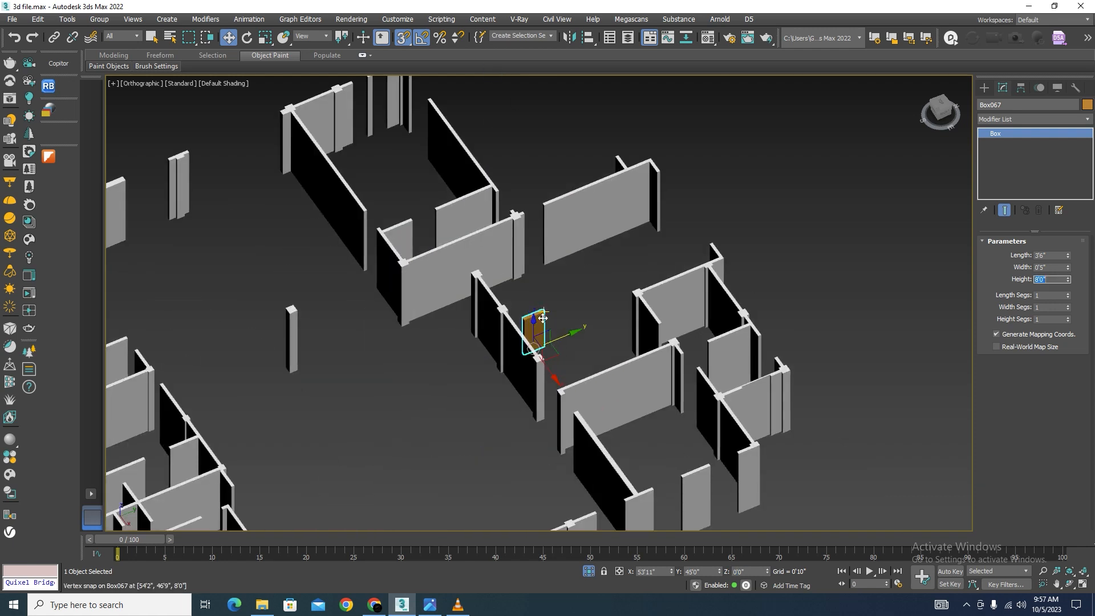
drag(527, 329, 558, 186)
scroll(533, 283, up, 5)
scroll(621, 193, down, 5)
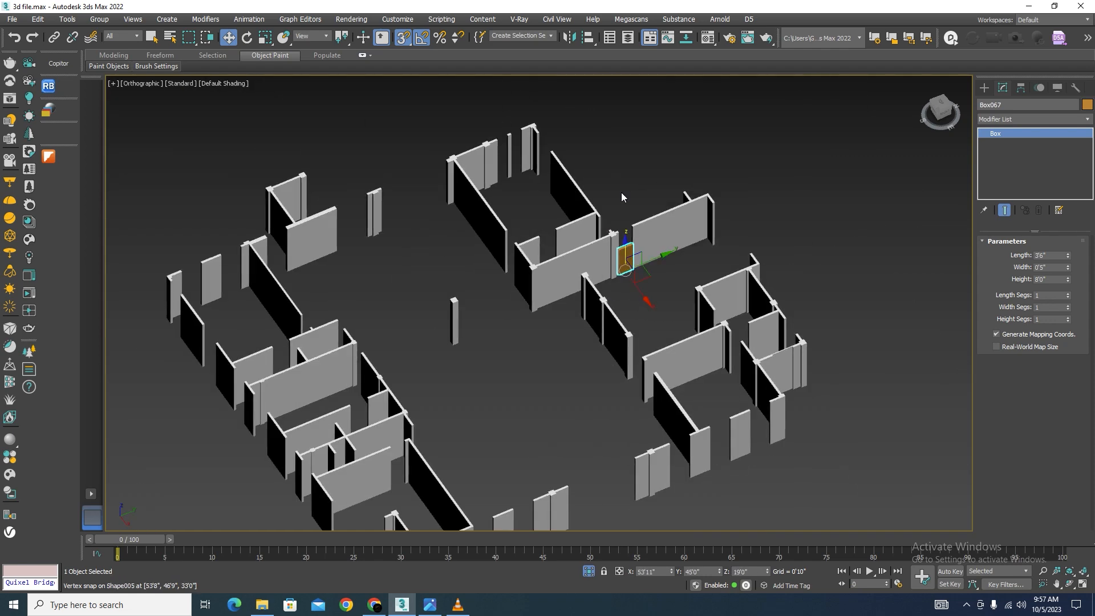
Make one independent copy of the 8'0" box, raised above the original in the gap
scroll(608, 286, up, 5)
shift+drag(613, 314, 634, 251)
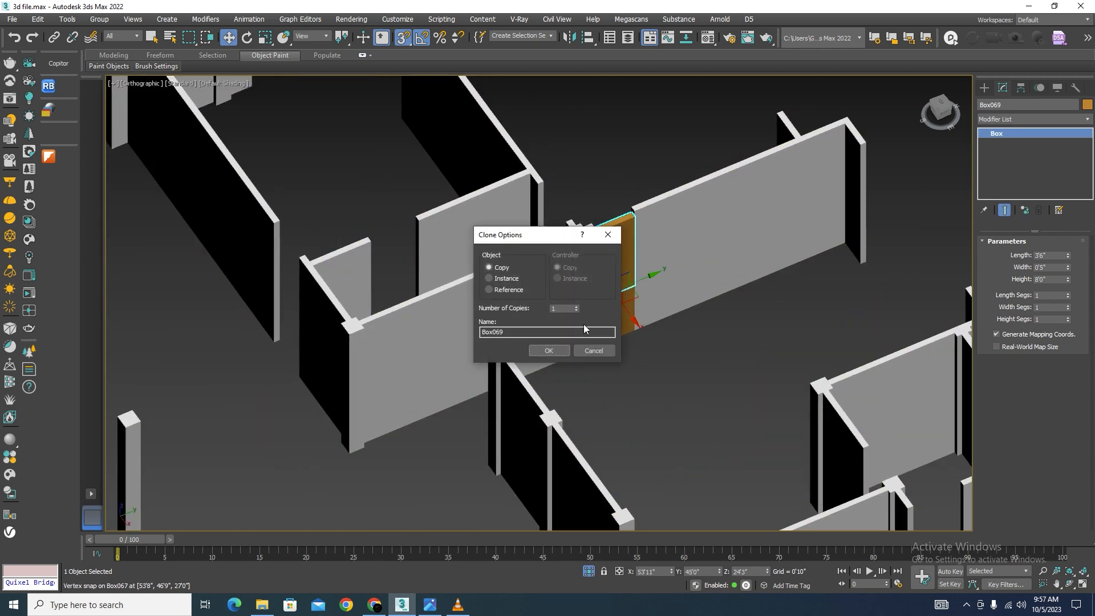
key(Return)
Set the copied box's height to 6'0" and snap its top level with the top of the adjoining walls
scroll(633, 251, up, 3)
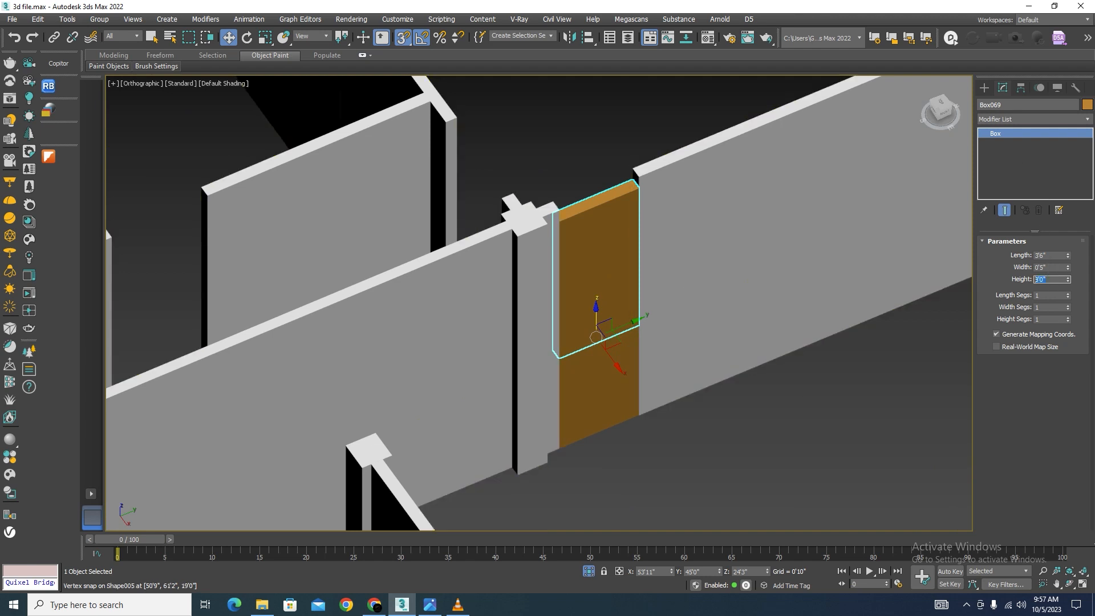
text(6)
key(Return)
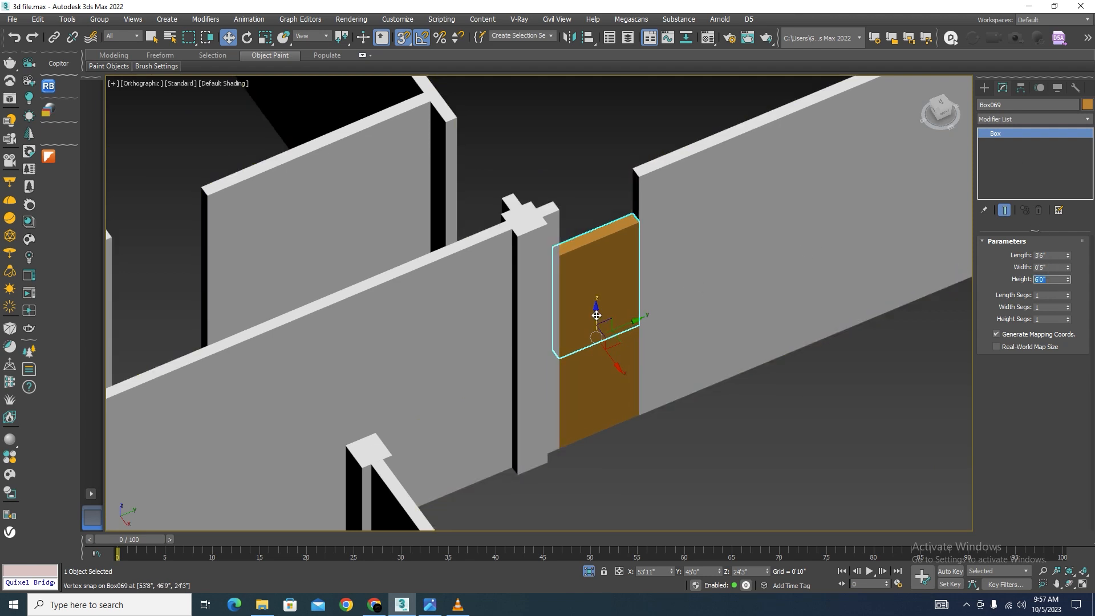
drag(596, 315, 605, 230)
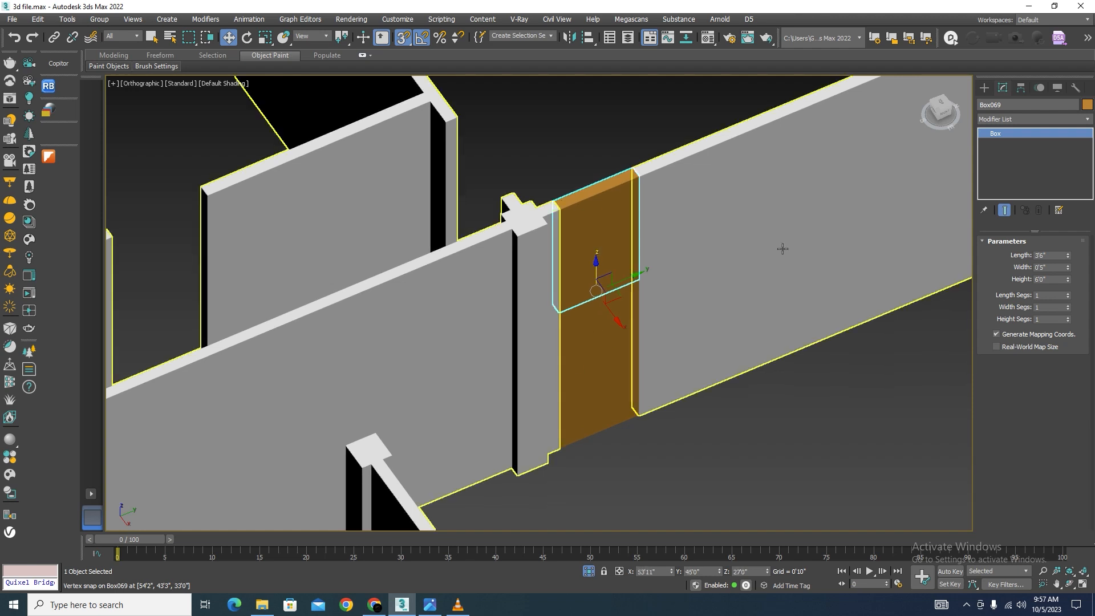
Delete the lower 8'0" box to clear the opening, and select the lintel box to check its fit from both sides
click(610, 355)
key(Delete)
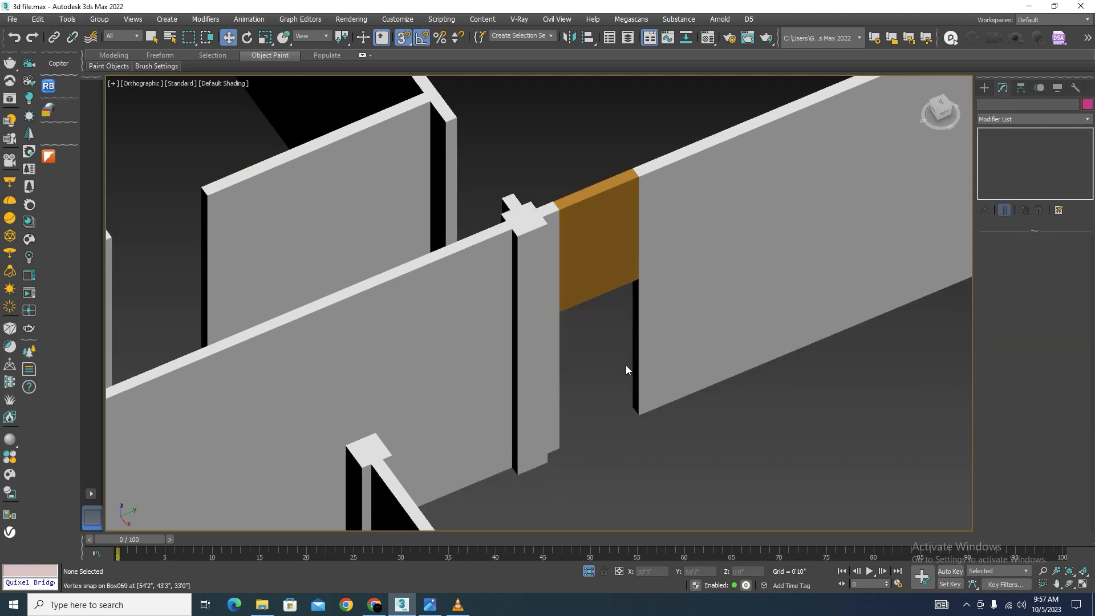
click(606, 254)
scroll(755, 282, down, 3)
scroll(785, 355, down, 3)
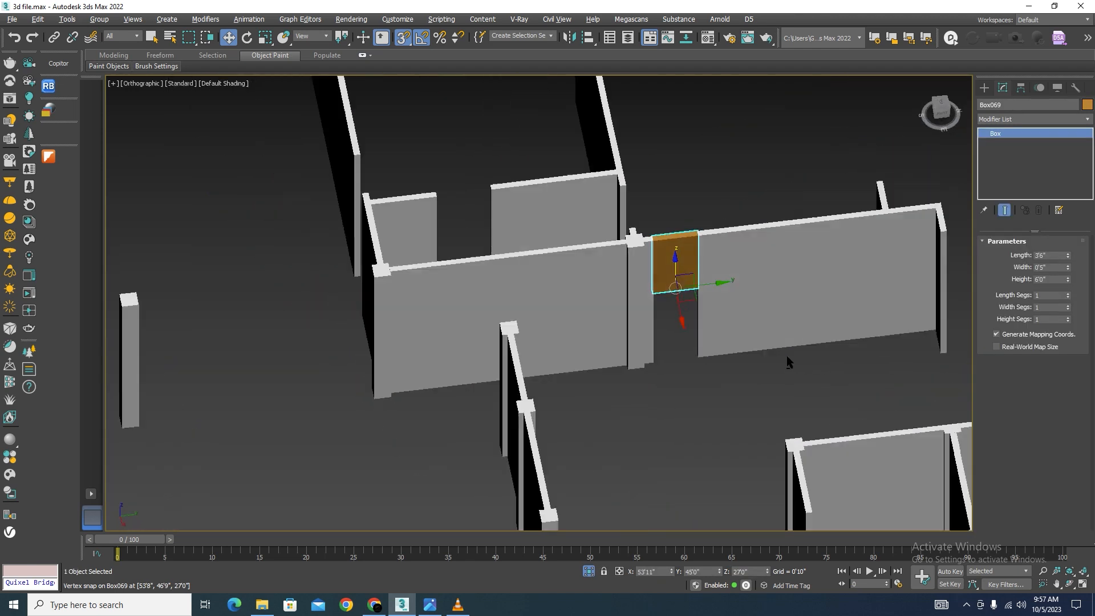
alt+middle_drag(785, 355, 604, 333)
scroll(603, 333, up, 3)
scroll(650, 305, up, 3)
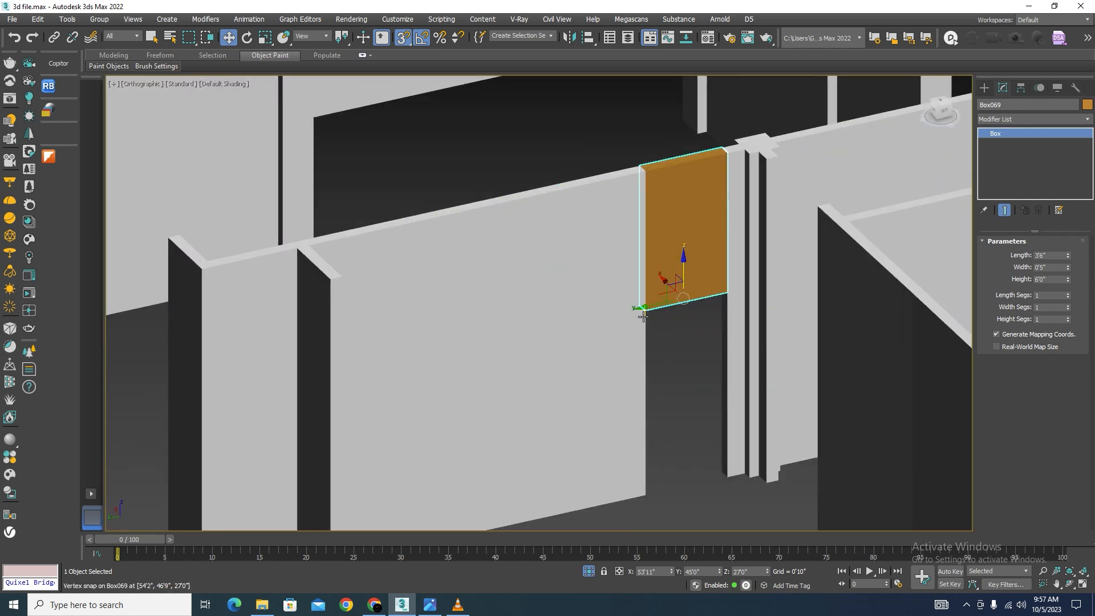
scroll(642, 301, down, 3)
alt+middle_drag(678, 384, 657, 393)
Exit isolation to bring back the whole house around the lintel
click(586, 572)
scroll(687, 423, down, 3)
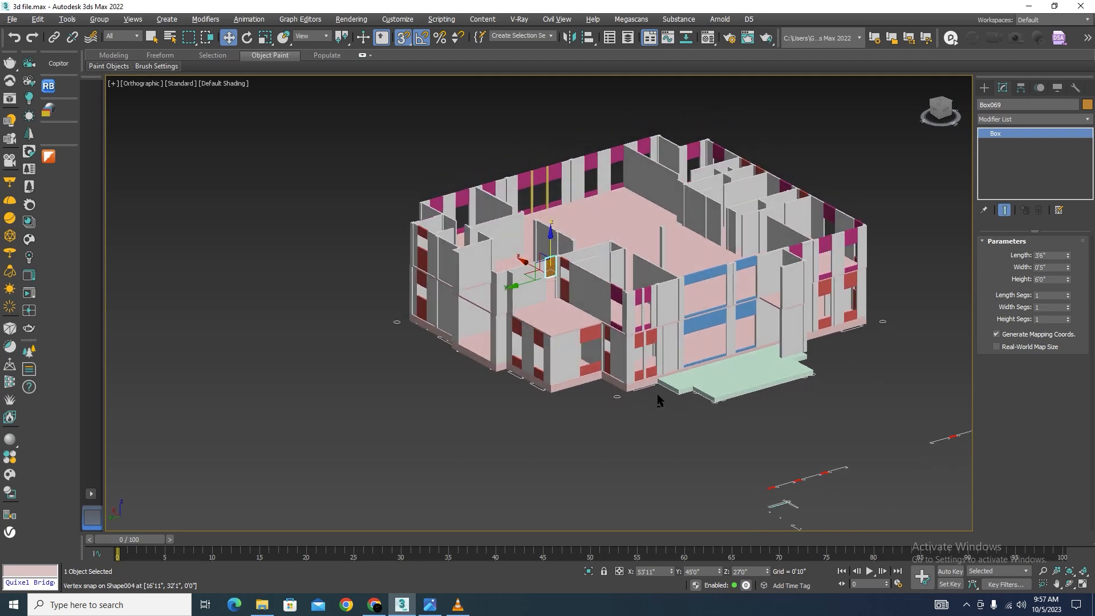
scroll(557, 264, up, 3)
scroll(501, 249, down, 2)
mouse_move(566, 419)
alt+middle_down()
mouse_move(593, 421)
mouse_move(508, 415)
mouse_move(573, 433)
alt+middle_up()
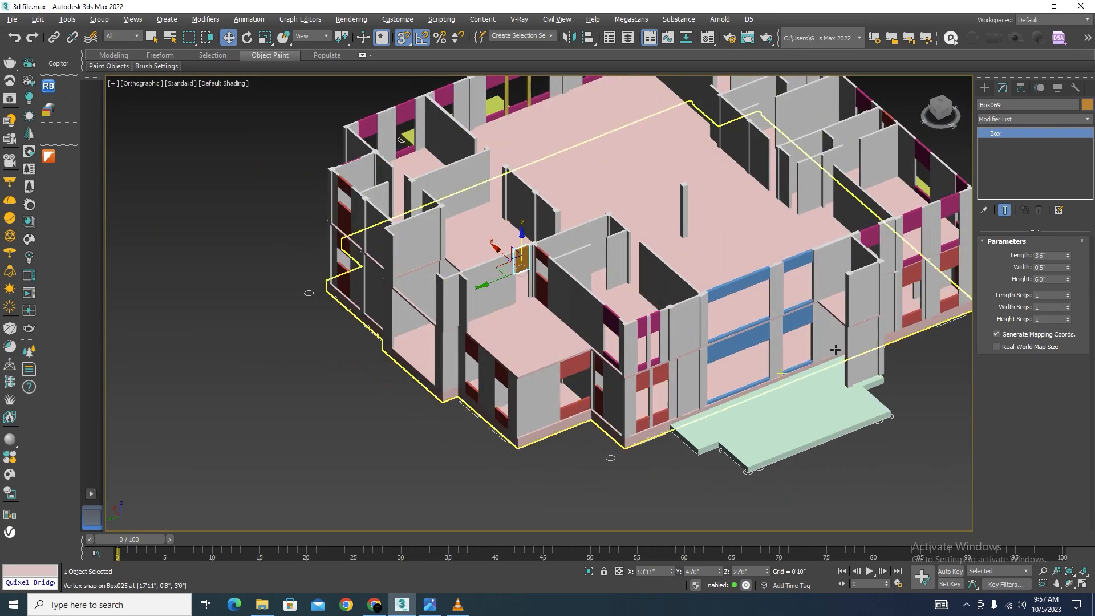
Select the upper storey's floor slab and examine its outline around the balcony above the front entrance
scroll(835, 350, up, 4)
click(844, 242)
scroll(812, 324, down, 5)
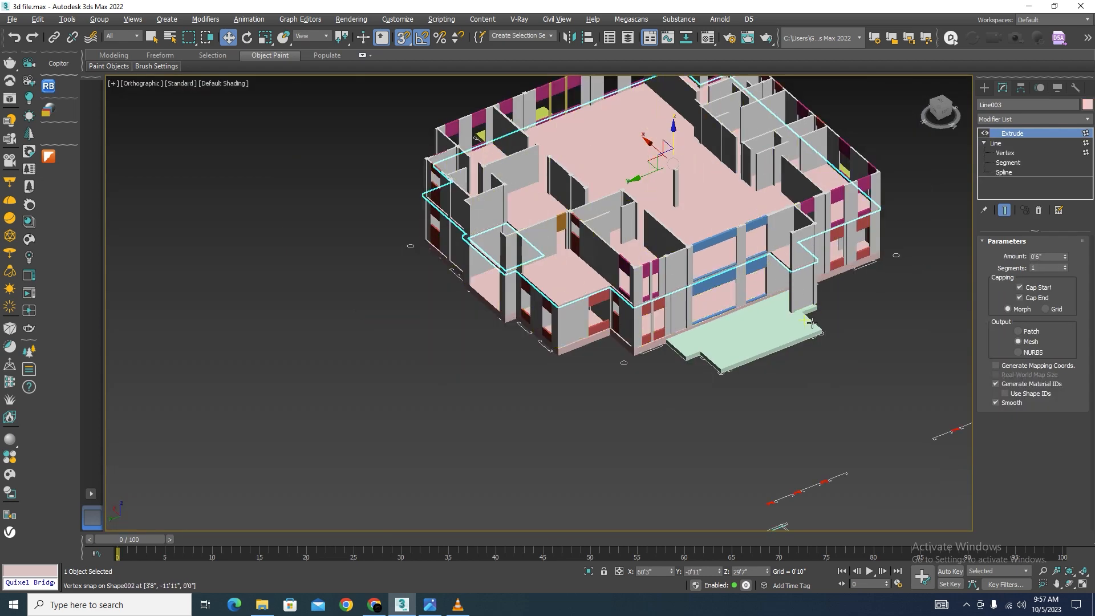
alt+middle_drag(811, 323, 855, 333)
scroll(816, 165, up, 5)
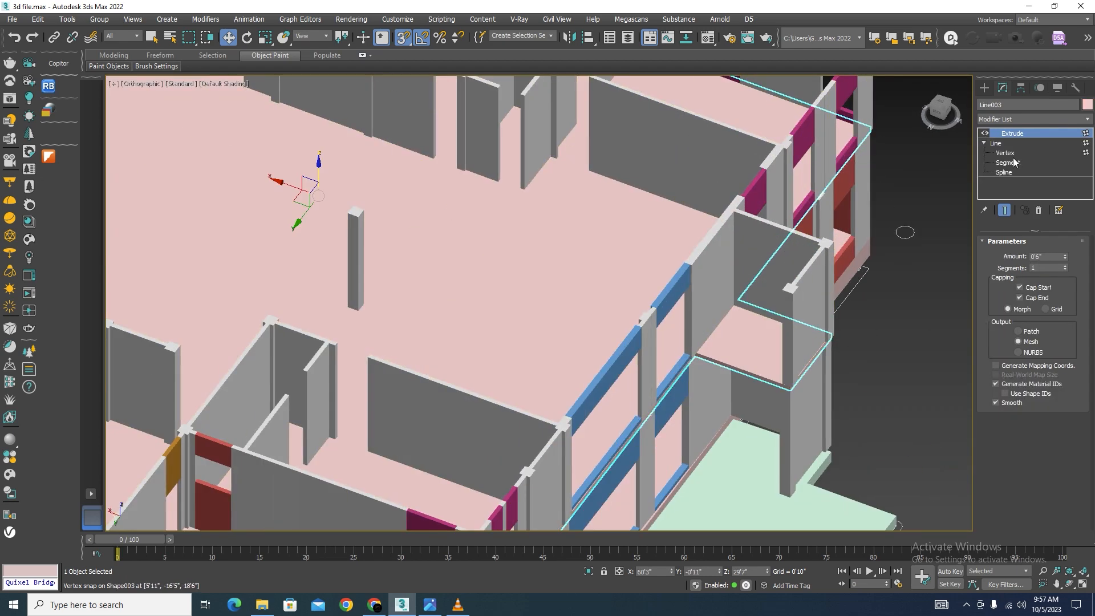
key(z)
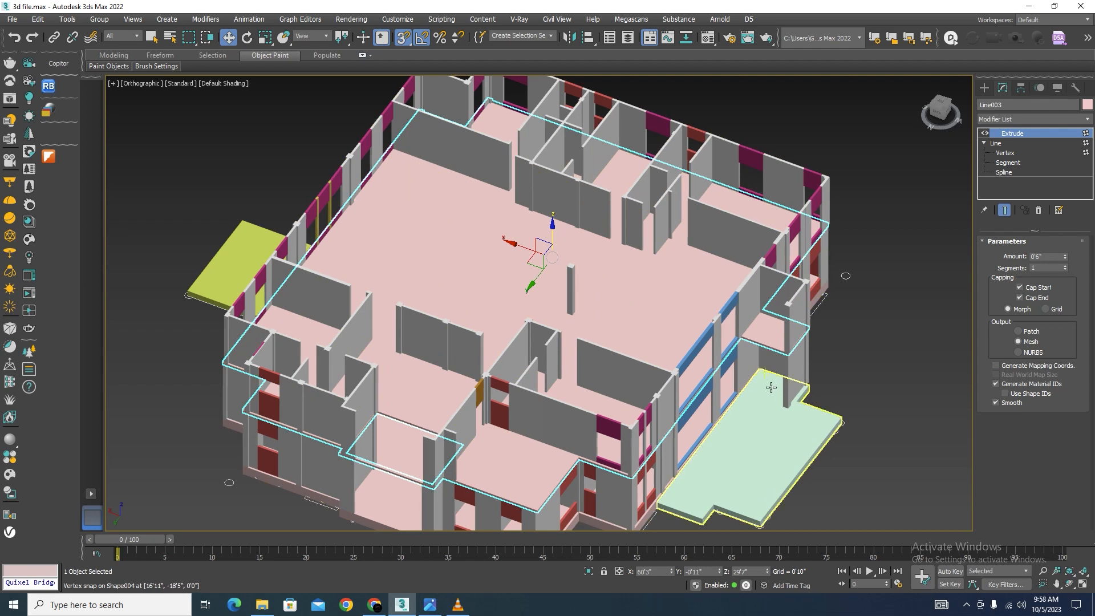
scroll(771, 388, up, 2)
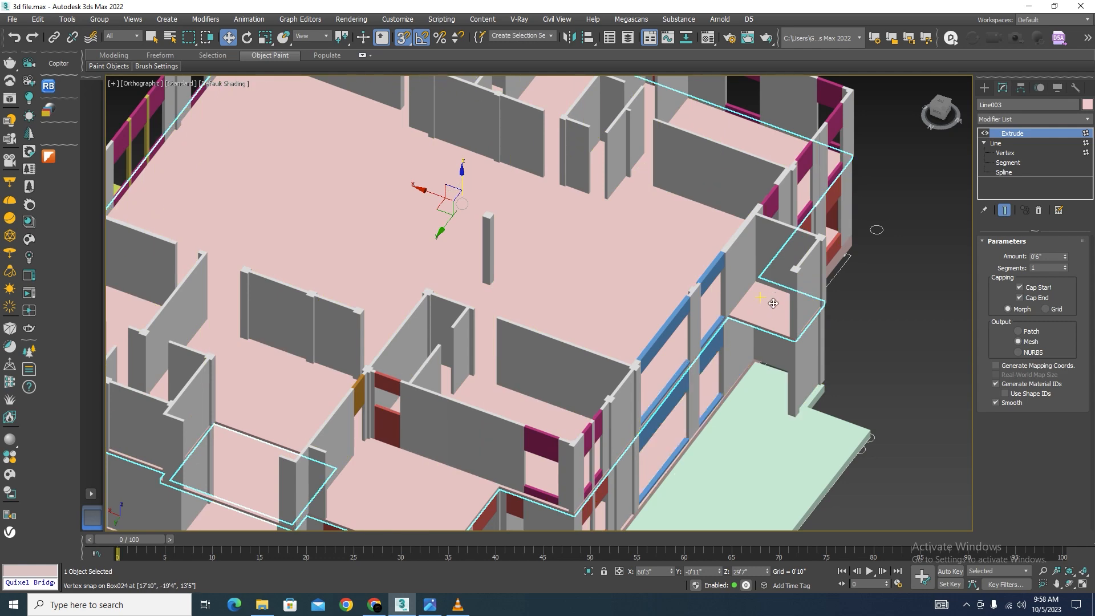
scroll(755, 322, down, 3)
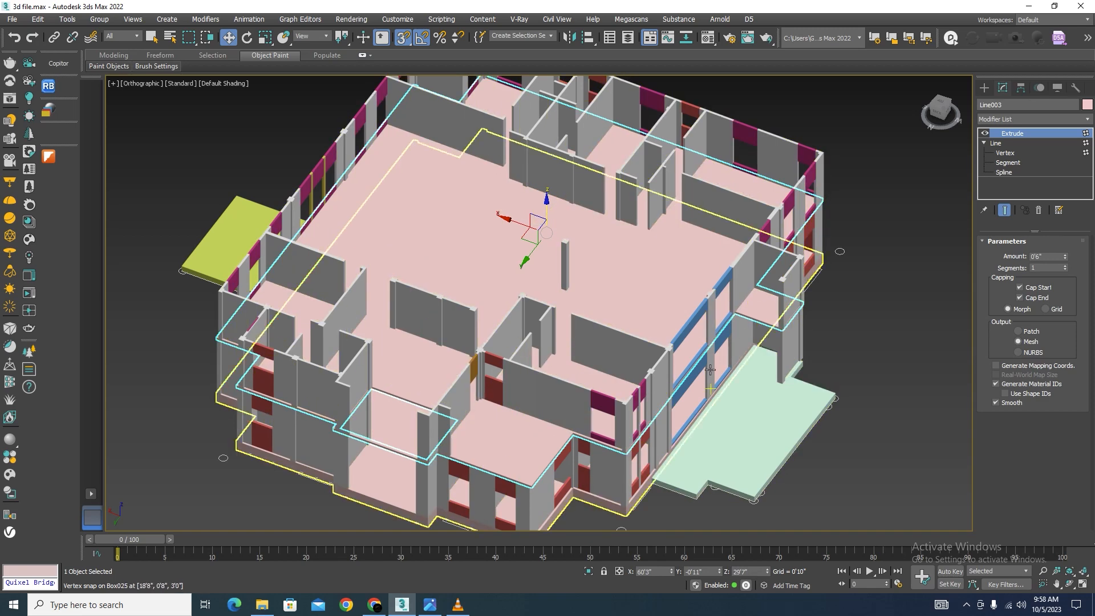
alt+middle_drag(741, 368, 830, 387)
scroll(831, 387, up, 5)
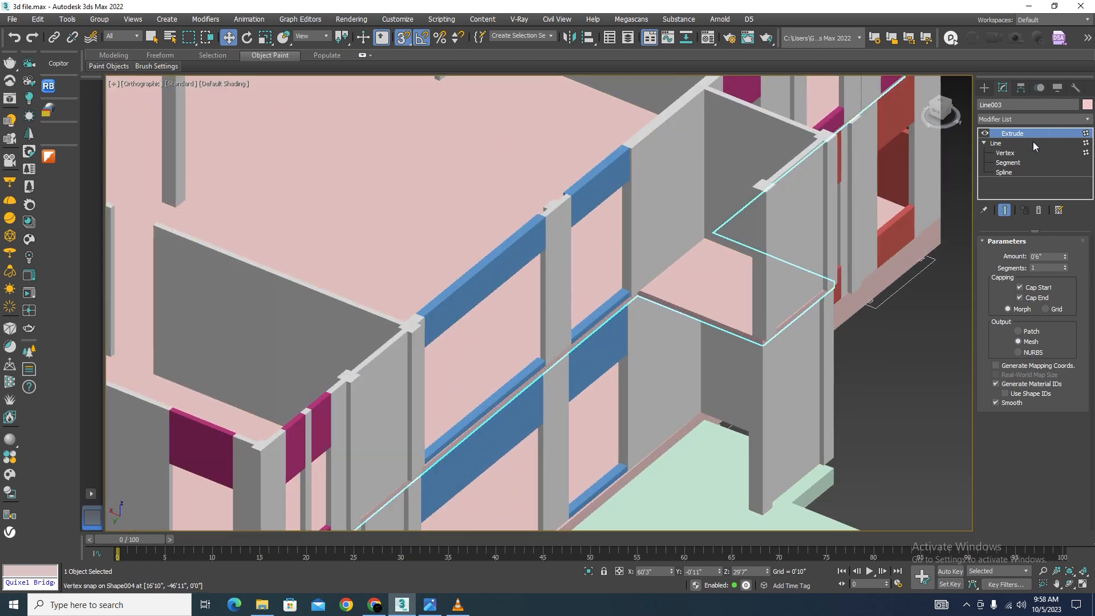
Try to delete the slab outline's vertices around the front balcony projection and return to the Extrude modifier
click(1006, 153)
drag(802, 327, 813, 317)
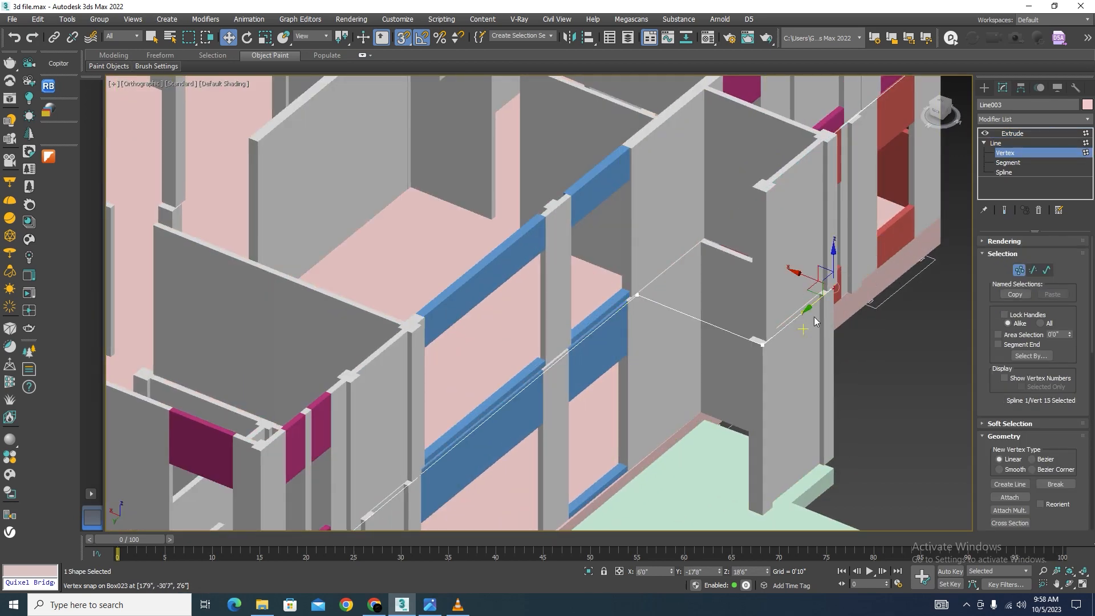
key(F3)
key(Delete)
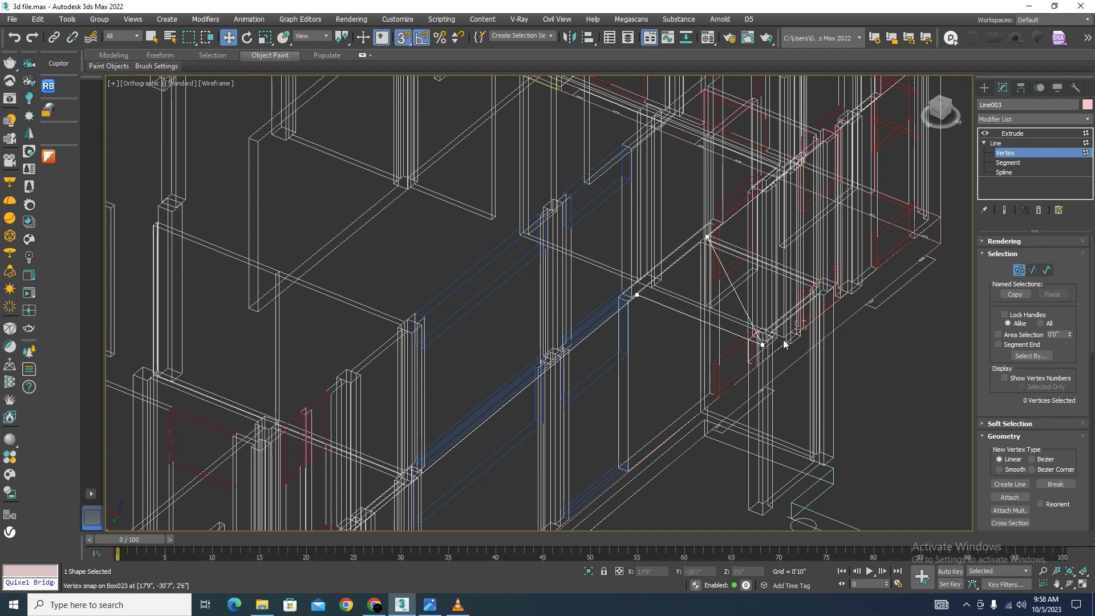
click(762, 344)
key(Delete)
drag(703, 241, 702, 244)
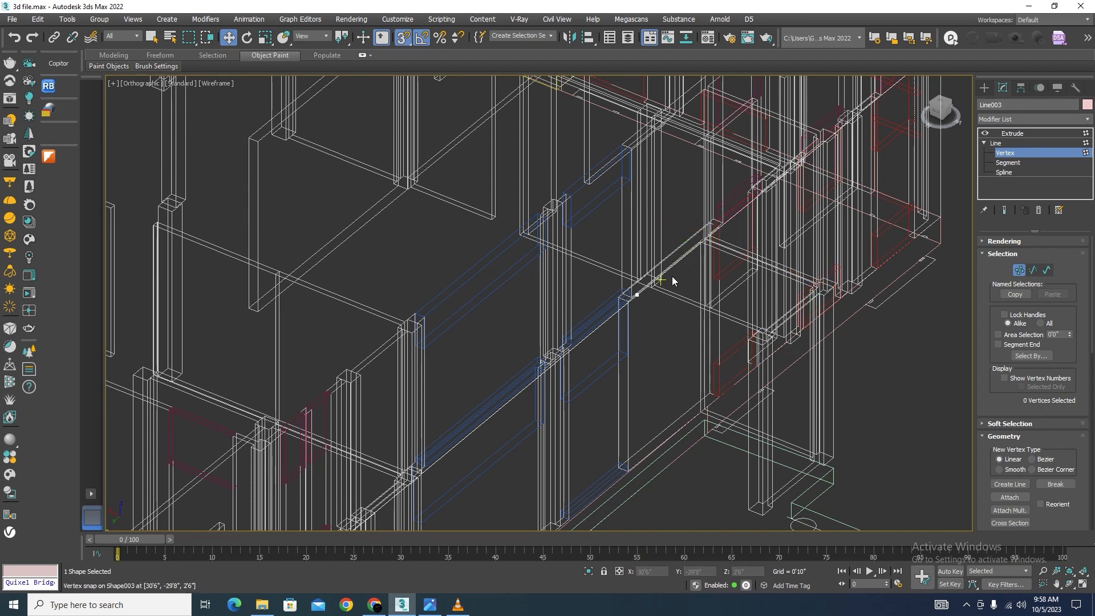
key(Delete)
click(1020, 153)
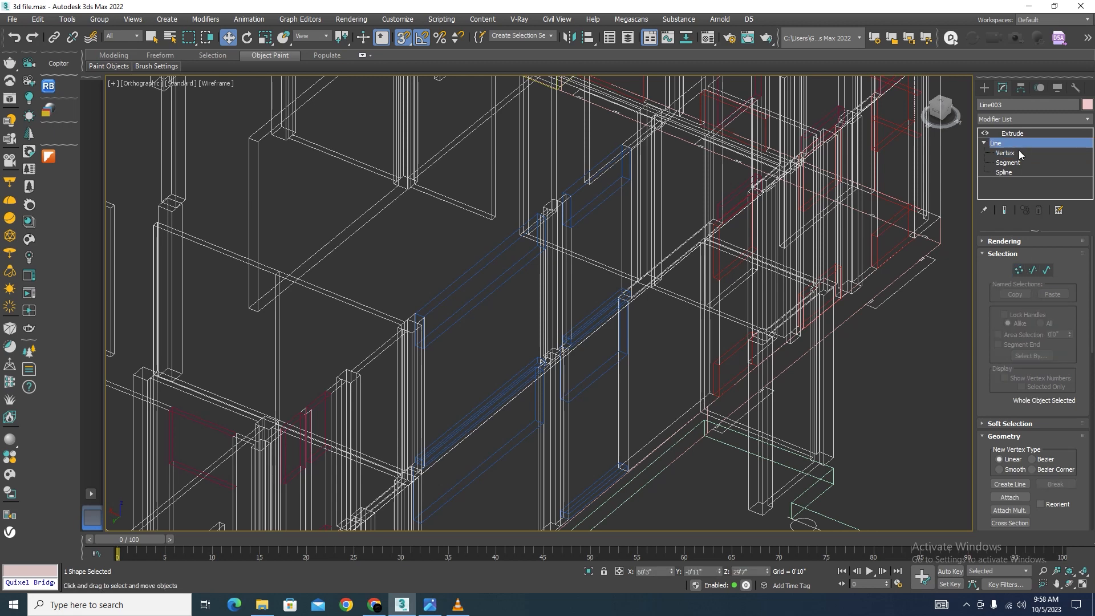
click(1017, 136)
key(F3)
scroll(752, 234, down, 4)
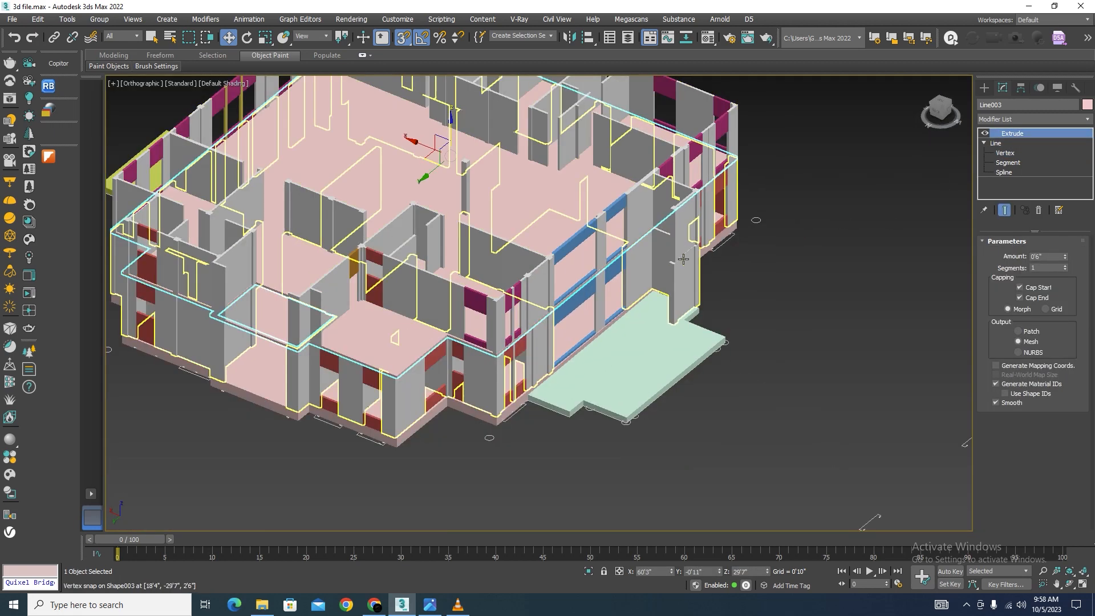
mouse_move(699, 305)
alt+middle_down()
mouse_move(735, 293)
mouse_move(692, 291)
alt+middle_up()
Undo the vertex deletions around the front balcony in the floor slab's outline
click(734, 336)
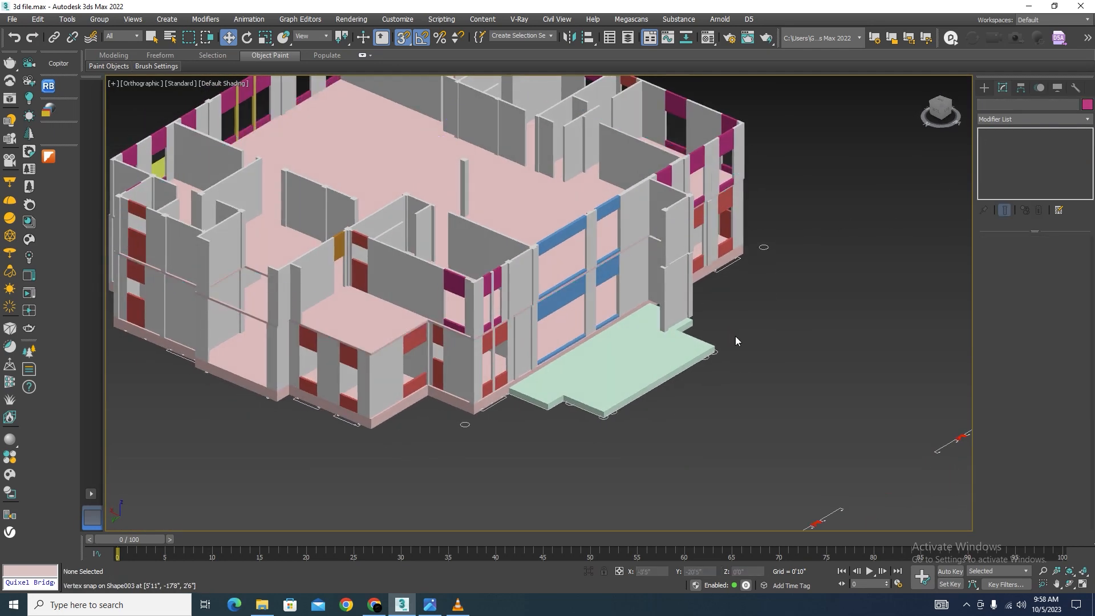
scroll(734, 336, down, 4)
scroll(688, 282, up, 2)
scroll(688, 282, up, 3)
scroll(686, 289, down, 3)
key(ctrl+z)
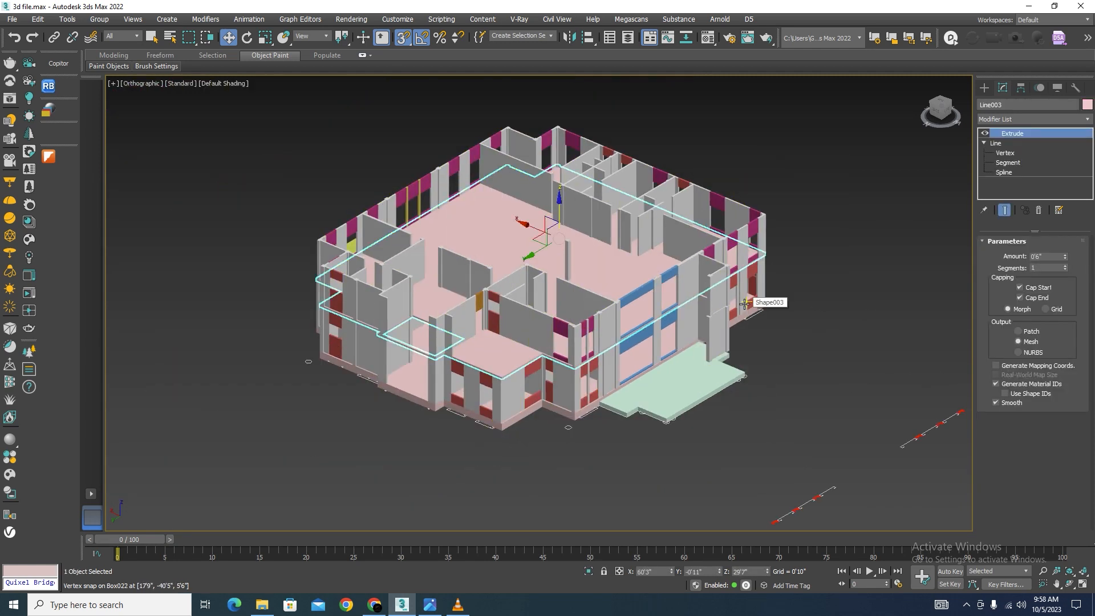
click(767, 360)
key(ctrl+z)
key(ctrl+z)
key(ctrl+z)
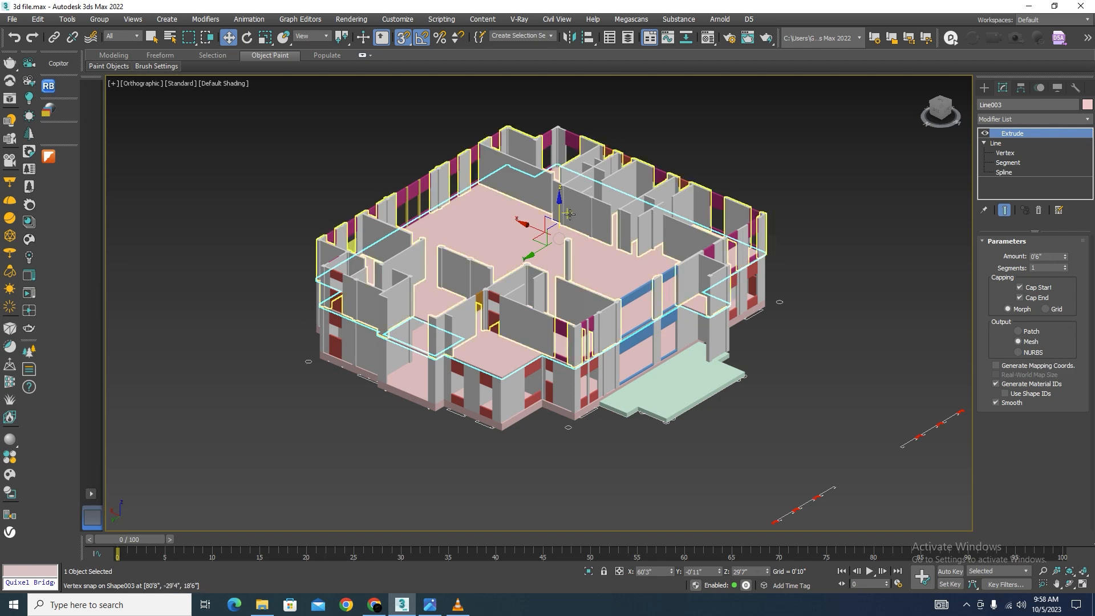
Make one independent copy of the floor slab above the house and snap it onto the upper wall tops as a roof slab
shift+drag(560, 206, 615, 93)
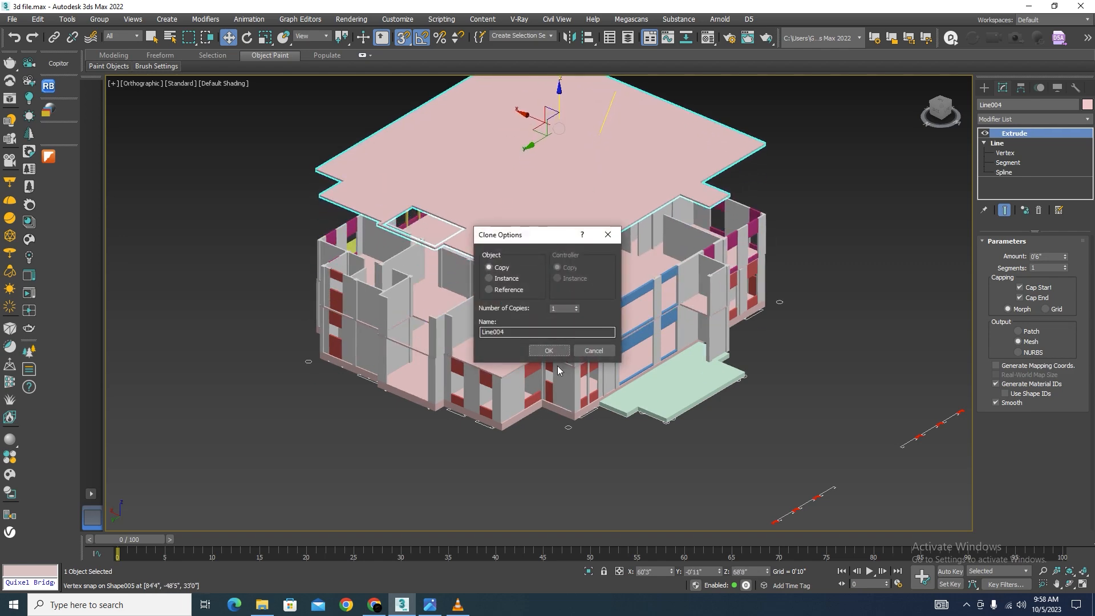
click(542, 347)
scroll(728, 201, up, 4)
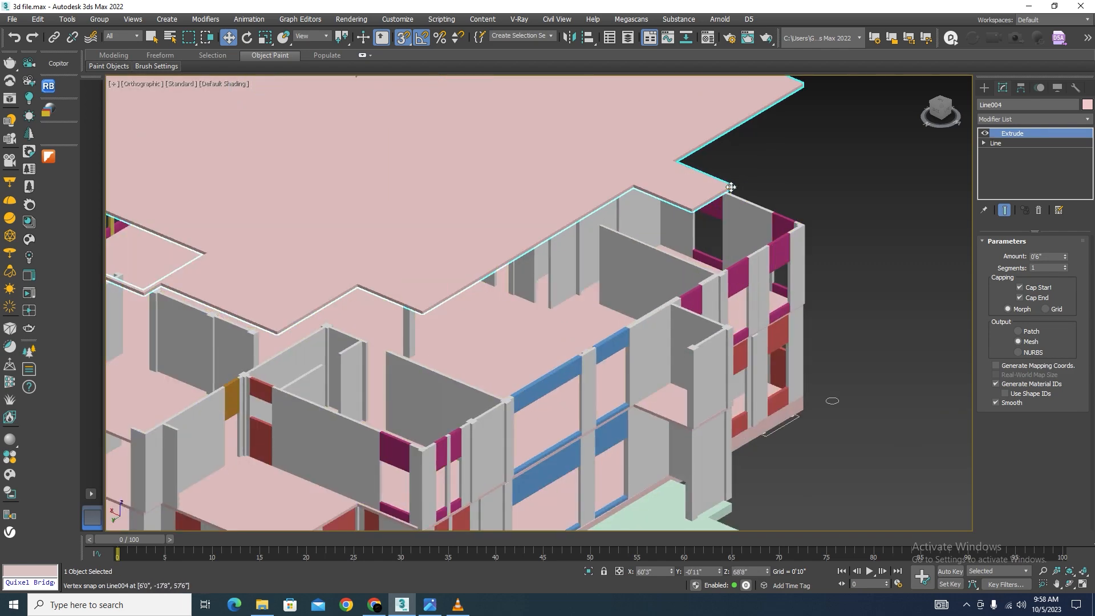
drag(730, 187, 804, 225)
scroll(759, 242, down, 5)
scroll(528, 297, up, 5)
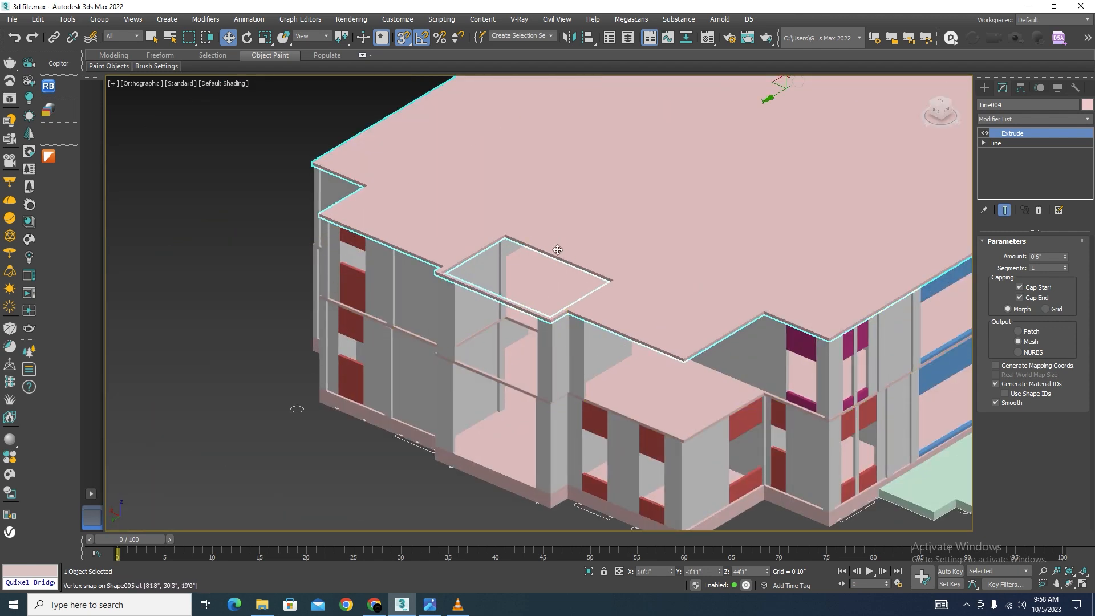
Delete the four-sided opening spline from the roof slab's outline so the slab is solid, and return to the Extrude modifier
click(989, 144)
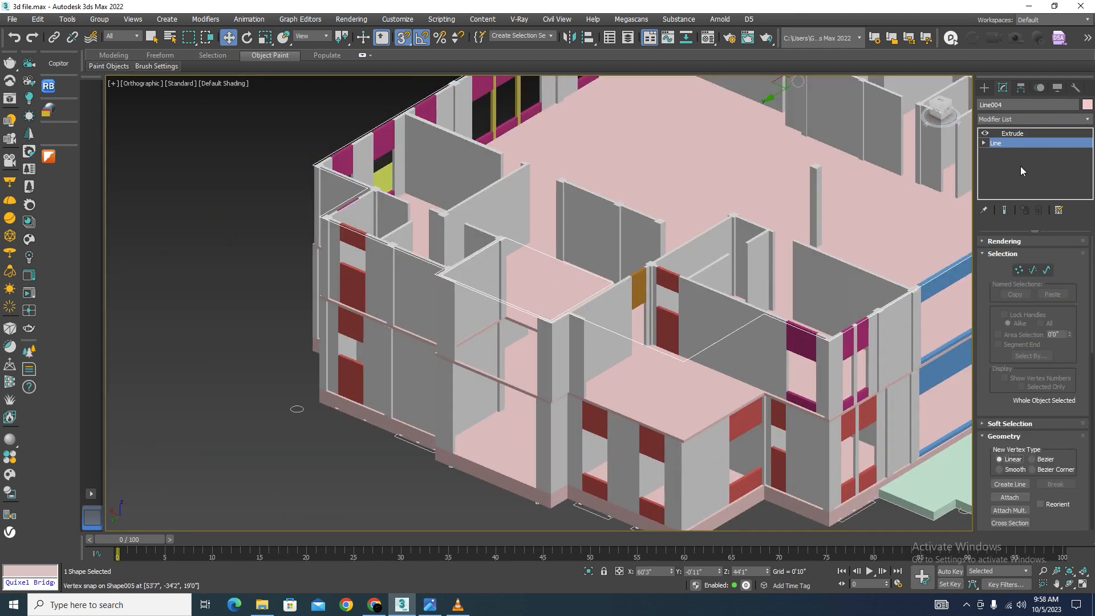
scroll(534, 254, up, 5)
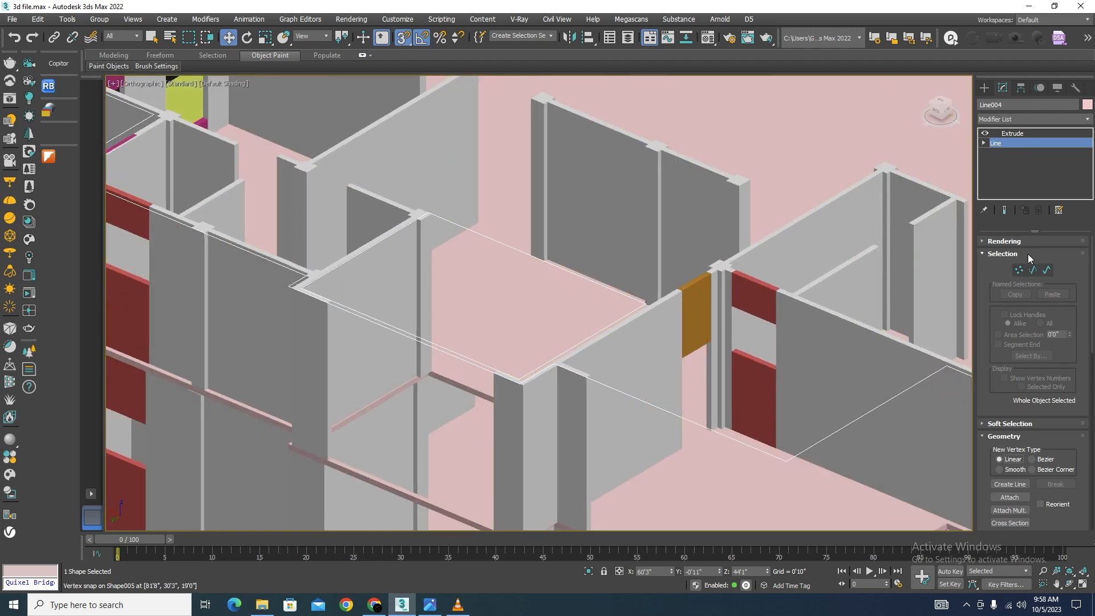
click(1048, 269)
scroll(508, 235, up, 4)
click(469, 286)
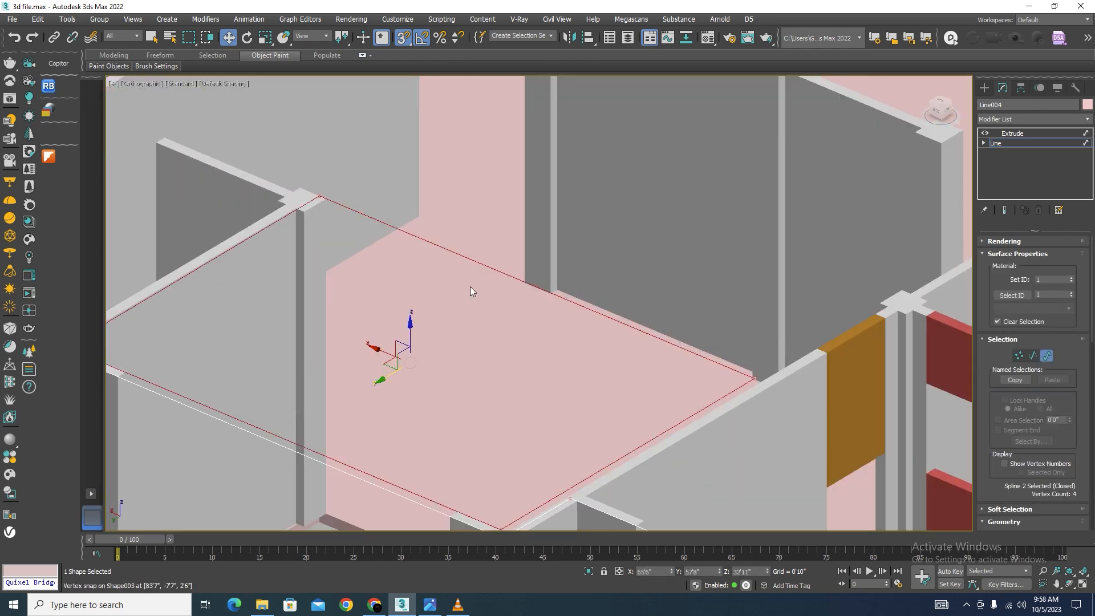
scroll(822, 162, down, 6)
click(1021, 133)
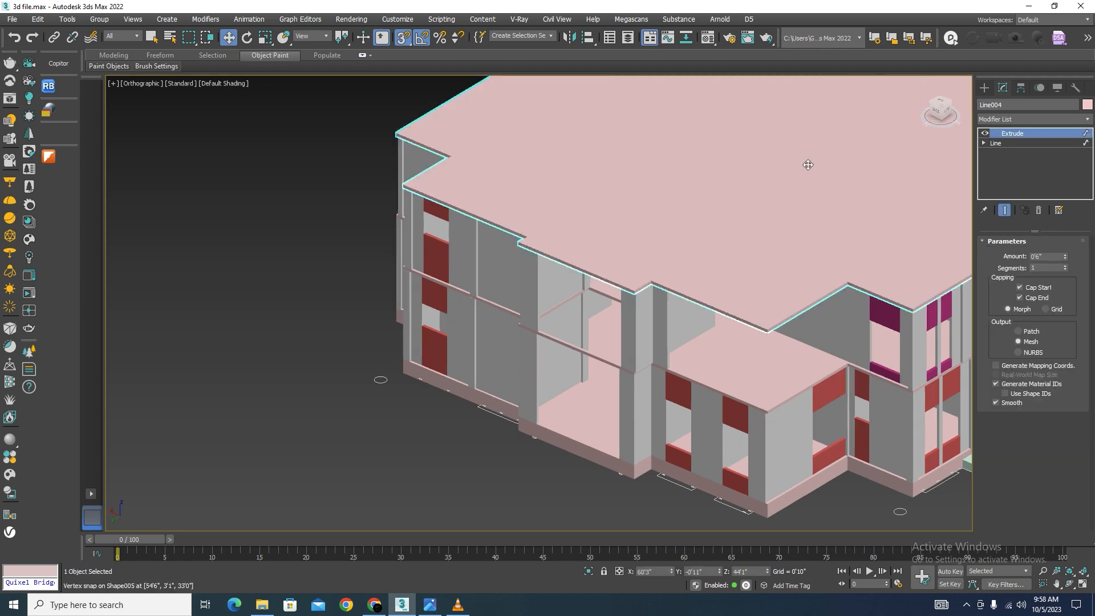
Isolate the roof slab together with the upper-storey walls and show them in a wireframe top view
alt+middle_drag(567, 248, 587, 329)
scroll(664, 306, up, 4)
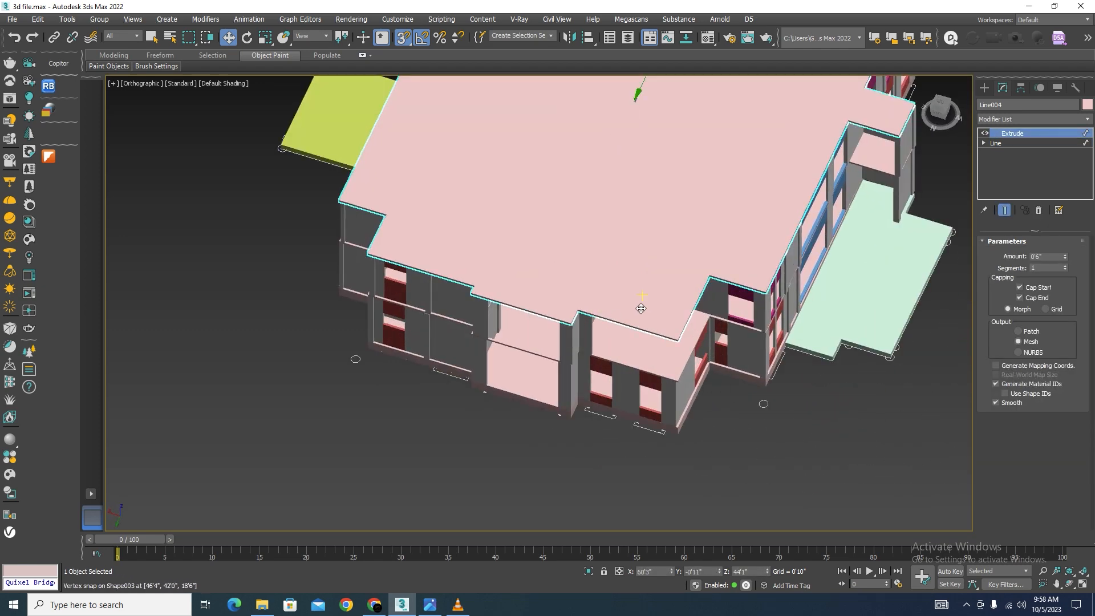
ctrl+click(723, 294)
click(590, 570)
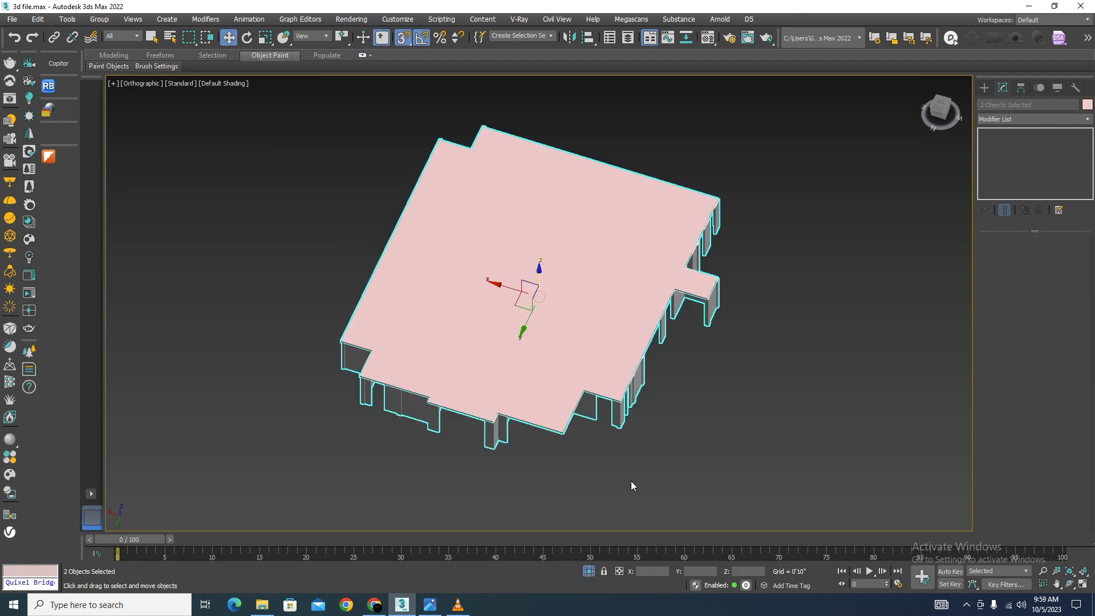
key(t)
scroll(767, 279, up, 5)
key(F3)
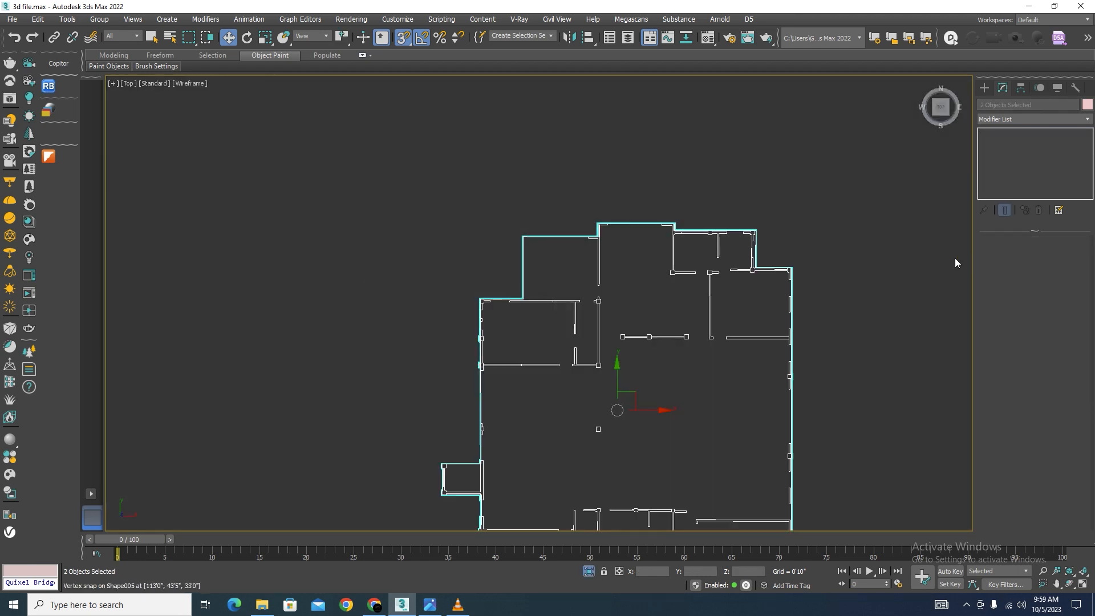
Delete the two roof slab outline vertices along the outer edge of the terrace projection beside the walled rooms
scroll(542, 239, up, 5)
click(547, 235)
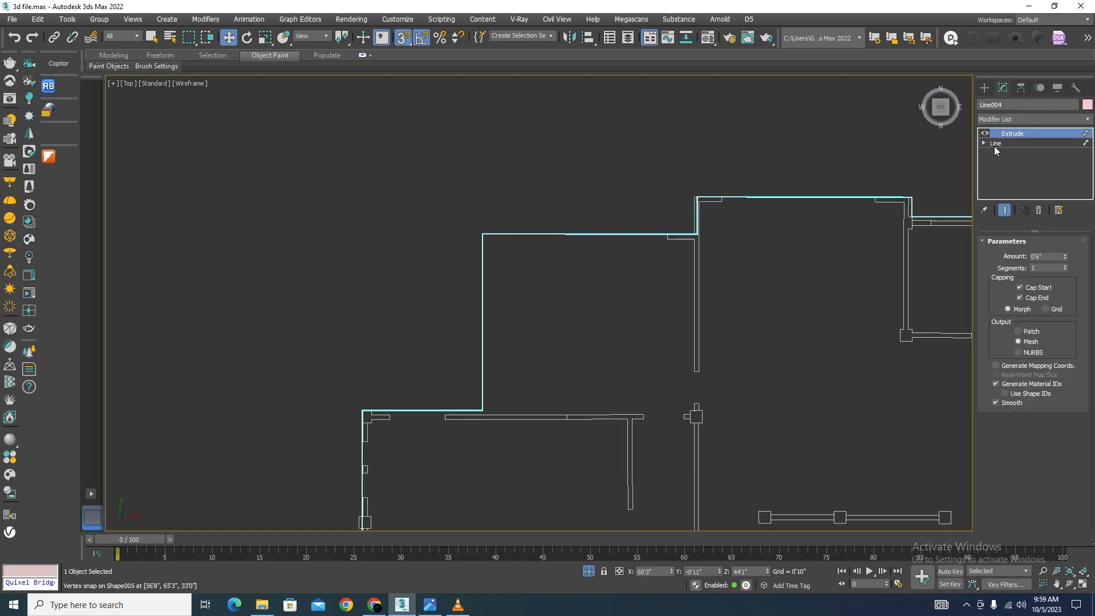
click(1000, 154)
drag(431, 273, 430, 274)
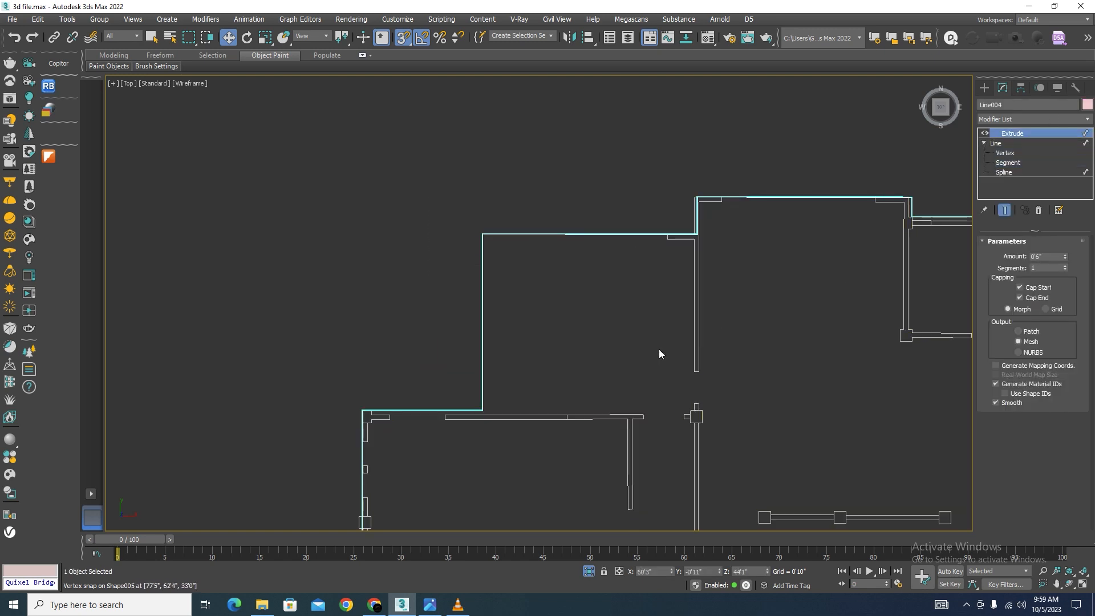
click(659, 349)
click(594, 234)
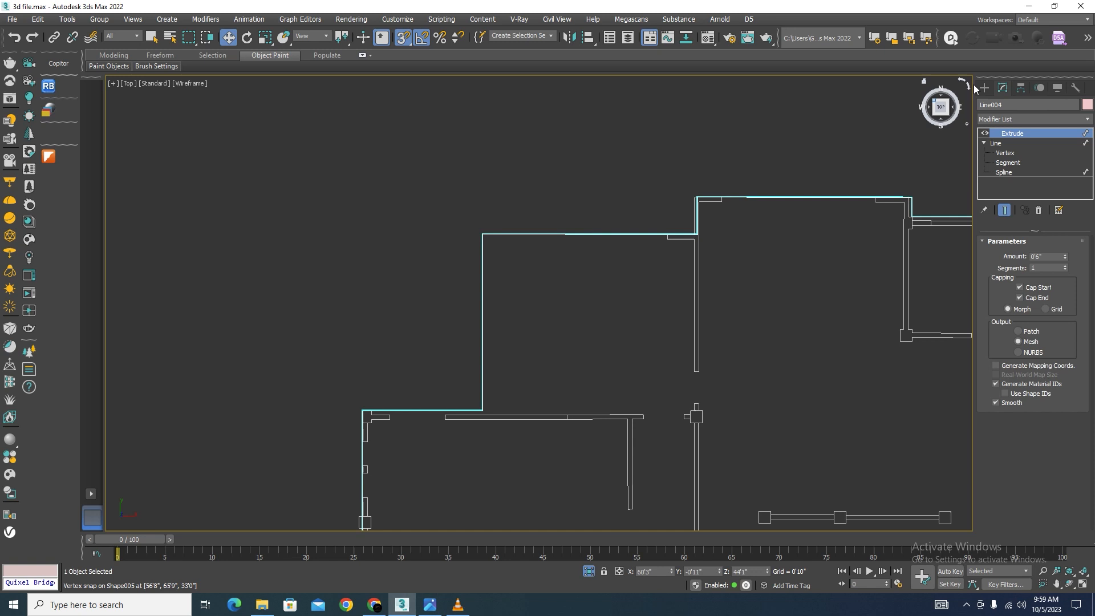
click(1005, 153)
click(482, 234)
key(Delete)
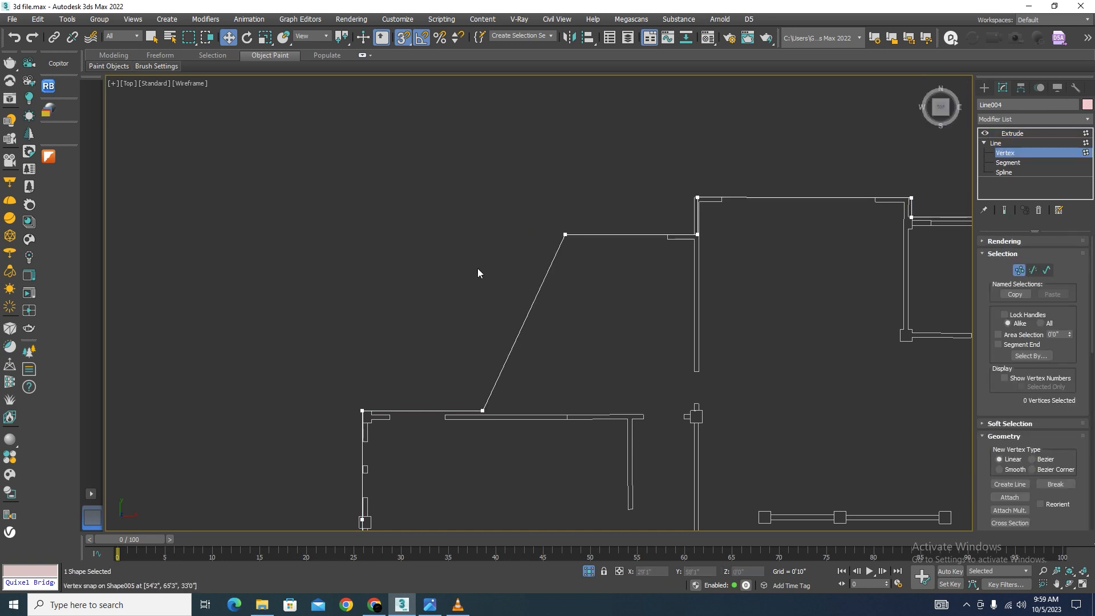
click(564, 234)
key(Delete)
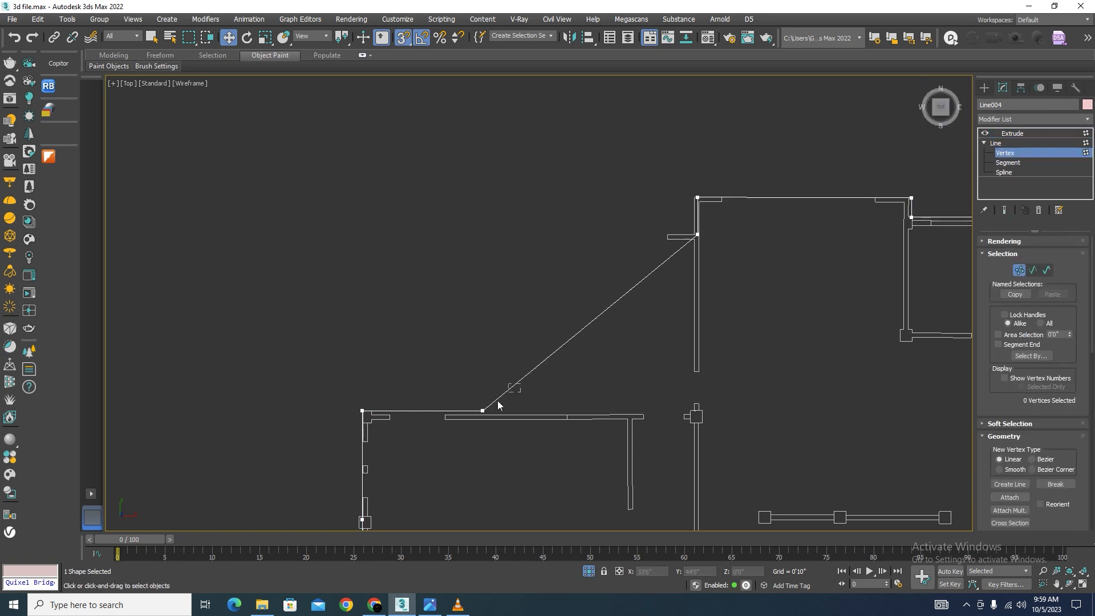
click(482, 410)
key(Delete)
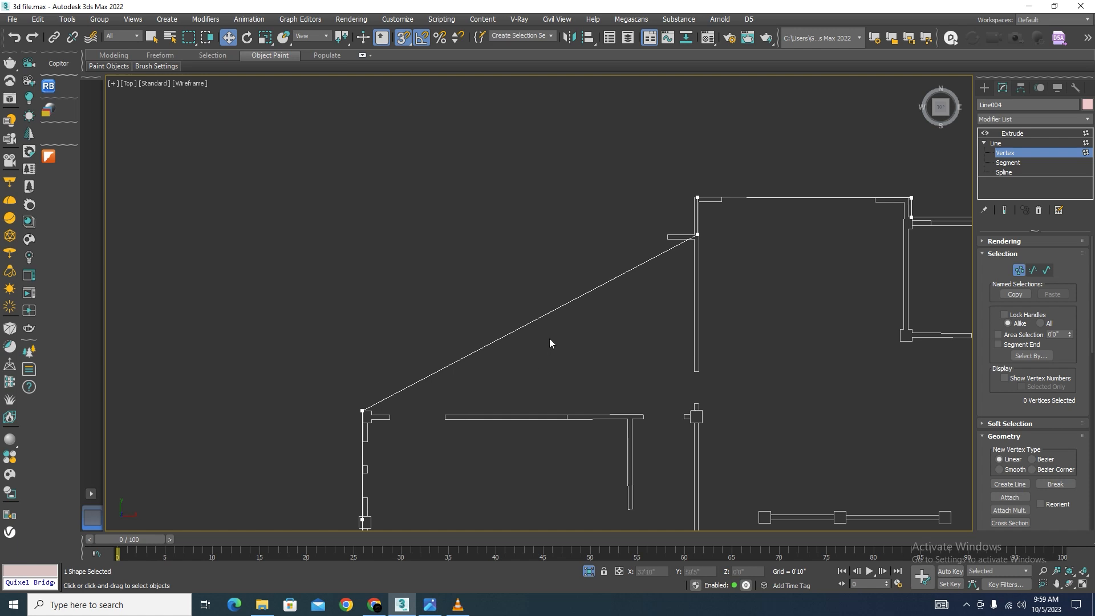
key(ctrl+z)
Snap the remaining terrace vertex of the roof slab outline to the inner corner where the walls meet at the column
drag(518, 410, 693, 418)
scroll(692, 418, up, 4)
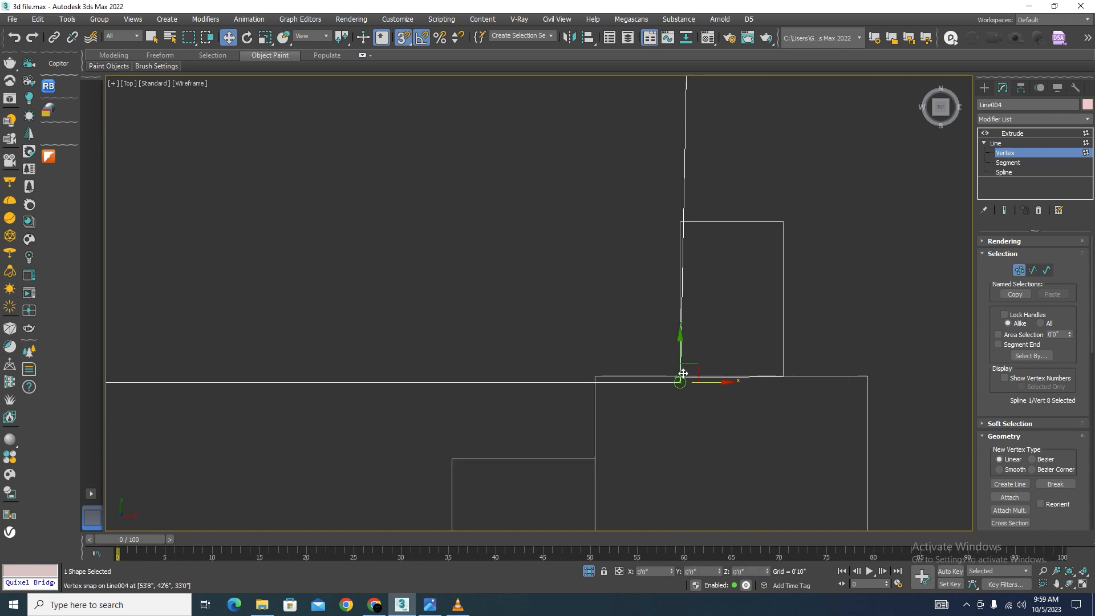
drag(683, 374, 677, 377)
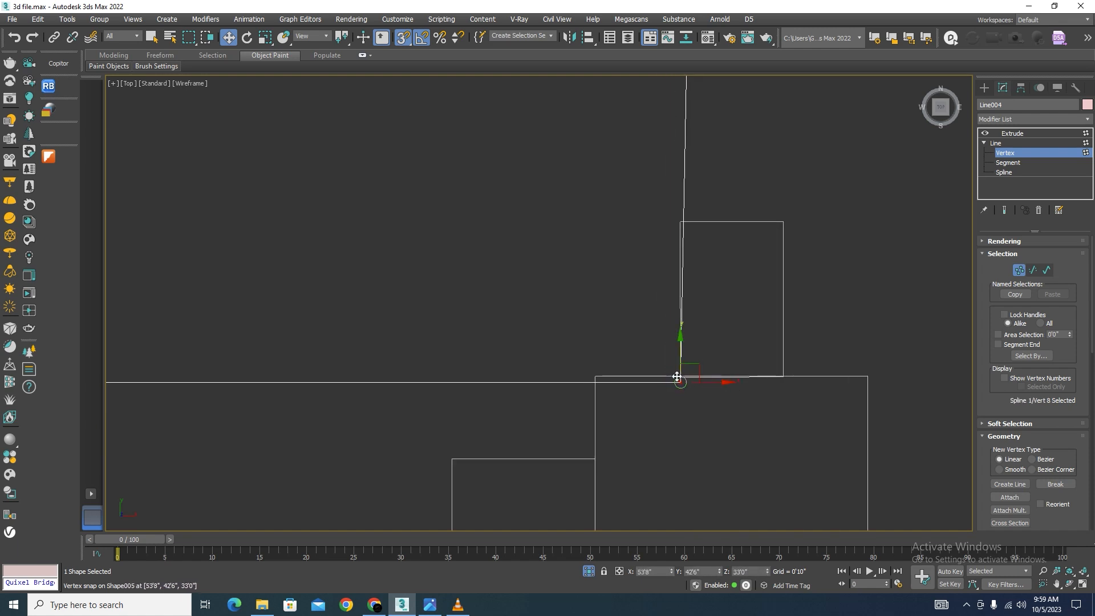
scroll(685, 365, down, 8)
Delete the redundant outline vertex along the terrace-side wall and align that edge's outer corner vertex with the inner corner in X
scroll(692, 217, up, 2)
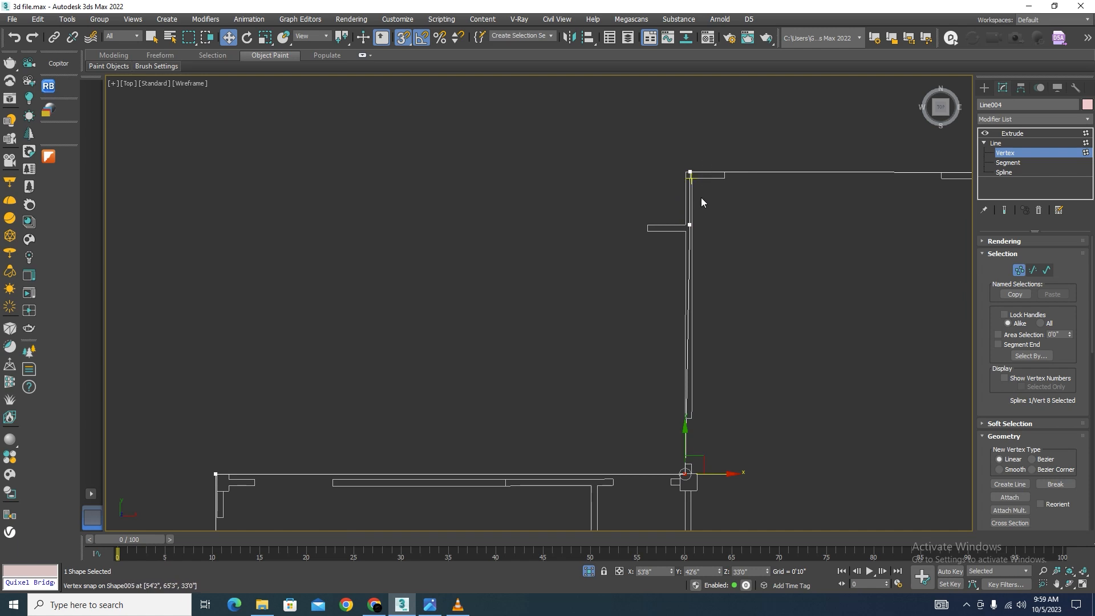
drag(679, 241, 678, 241)
key(Delete)
drag(736, 145, 684, 477)
Align the two end vertices of the roof slab edge along the terrace-side room's outer wall so the edge runs straight
scroll(760, 210, down, 5)
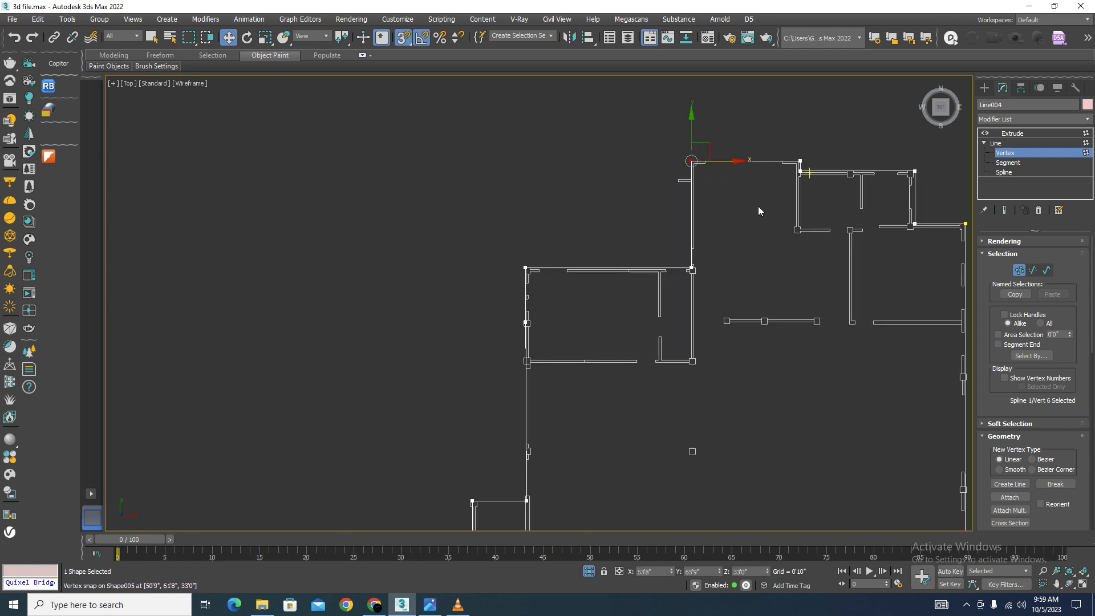
scroll(594, 198, up, 4)
scroll(662, 167, down, 5)
scroll(641, 224, up, 5)
scroll(628, 213, down, 1)
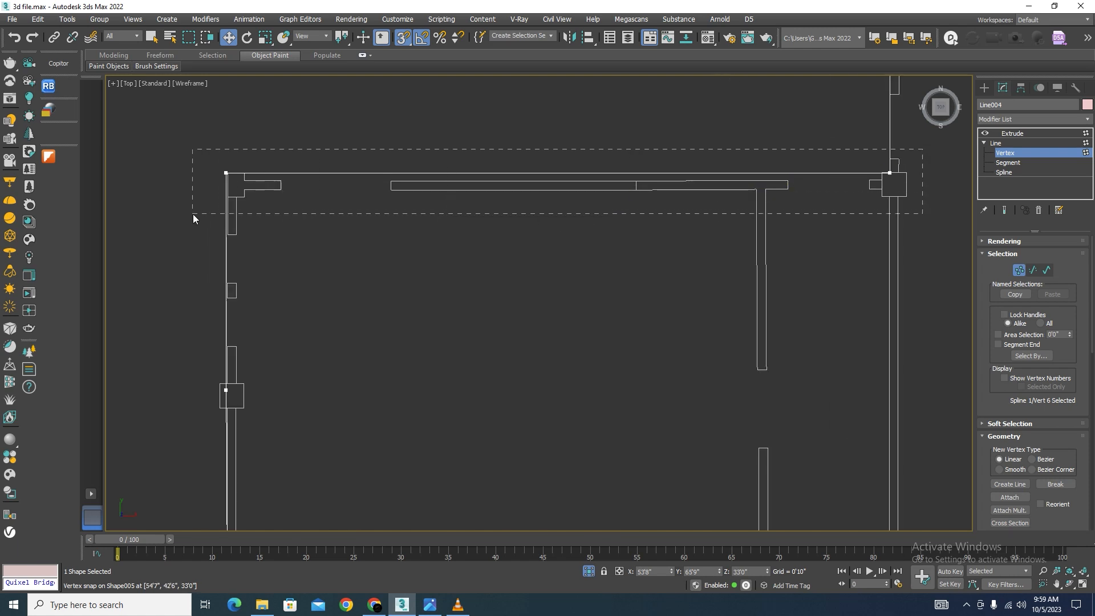
drag(187, 192, 188, 191)
drag(887, 142, 228, 176)
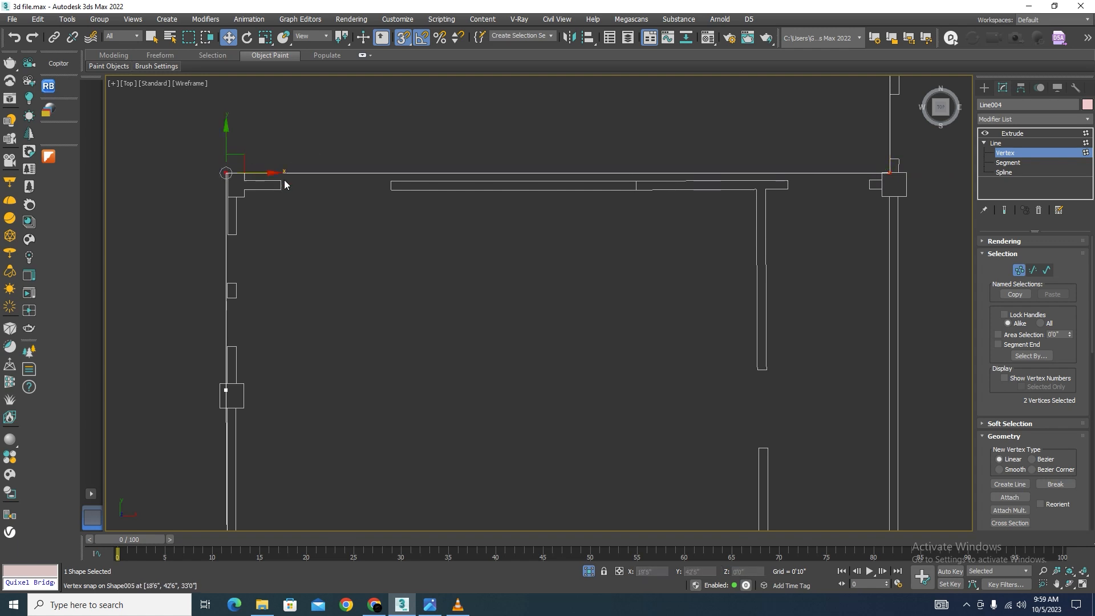
Show the reshaped roof slab extruded in a shaded orthographic view and end the isolation to bring back the whole house
click(1010, 143)
key(z)
scroll(576, 320, down, 3)
alt+middle_drag(604, 245, 665, 321)
click(669, 341)
key(F3)
scroll(562, 298, up, 4)
click(563, 298)
scroll(665, 339, down, 2)
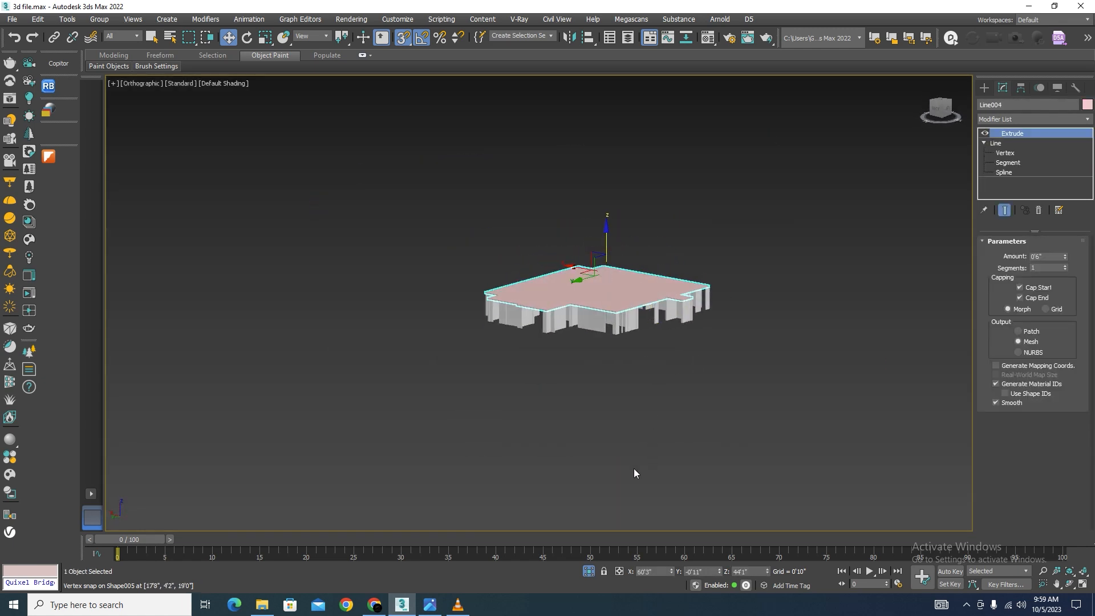
scroll(644, 504, up, 5)
alt+middle_drag(713, 406, 641, 373)
Delete the intermediate floor slab's projecting vertices at the portico above the pale green entrance platform and return to the Extrude modifier
scroll(663, 291, up, 6)
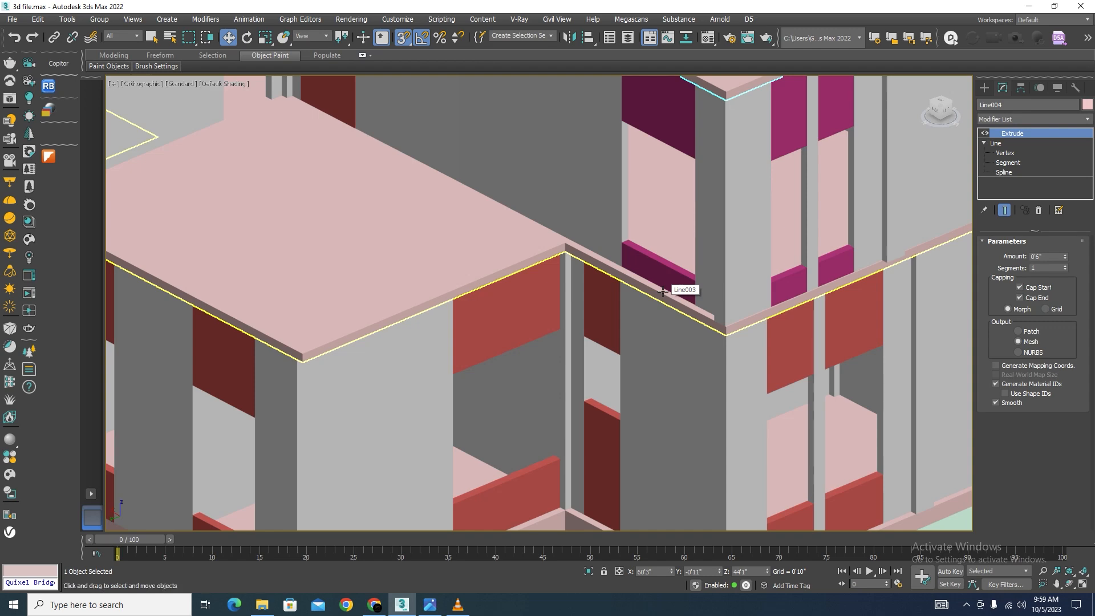
scroll(662, 291, down, 8)
alt+middle_drag(599, 365, 560, 382)
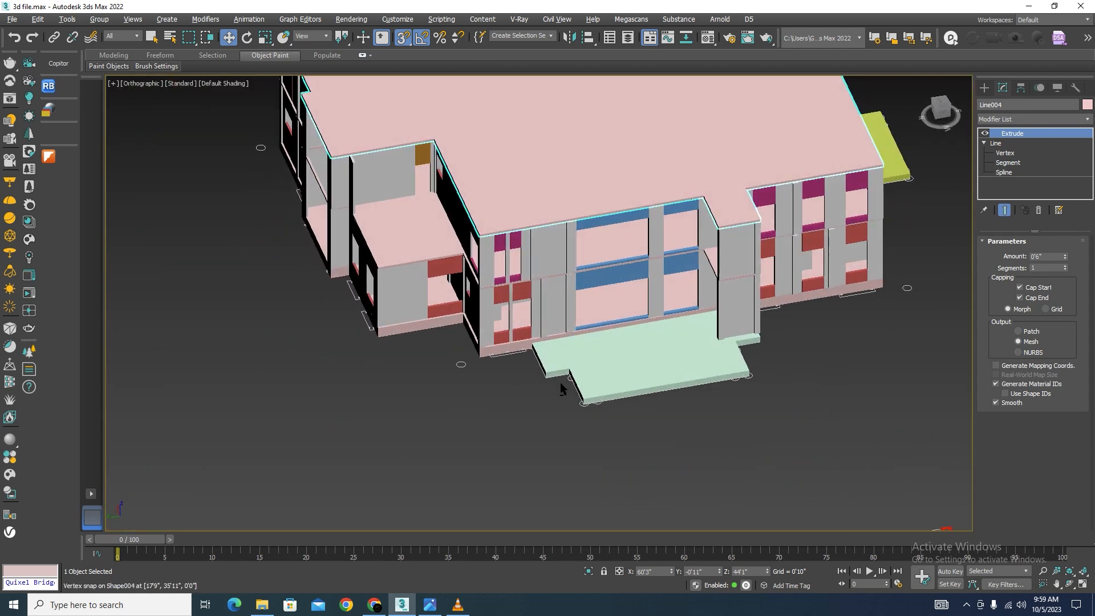
alt+middle_drag(684, 347, 820, 262)
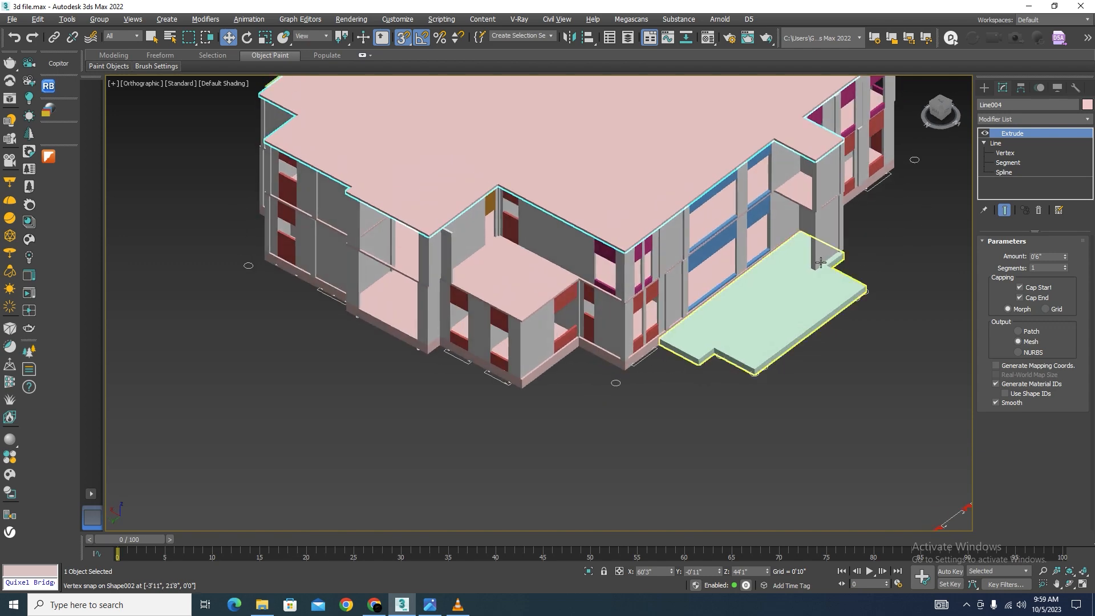
scroll(820, 262, up, 5)
click(798, 279)
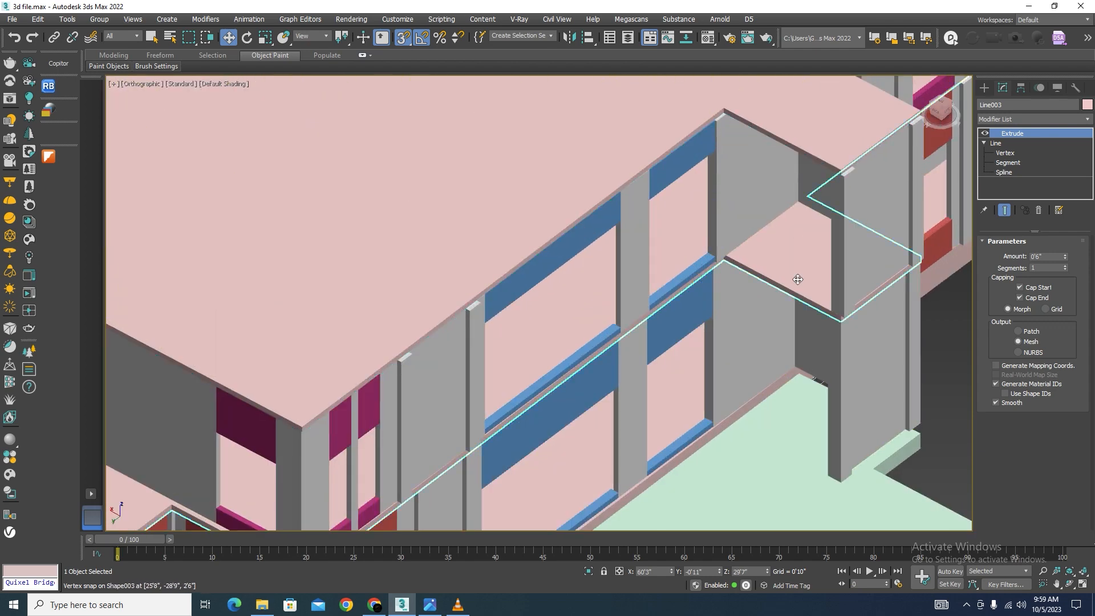
click(1005, 153)
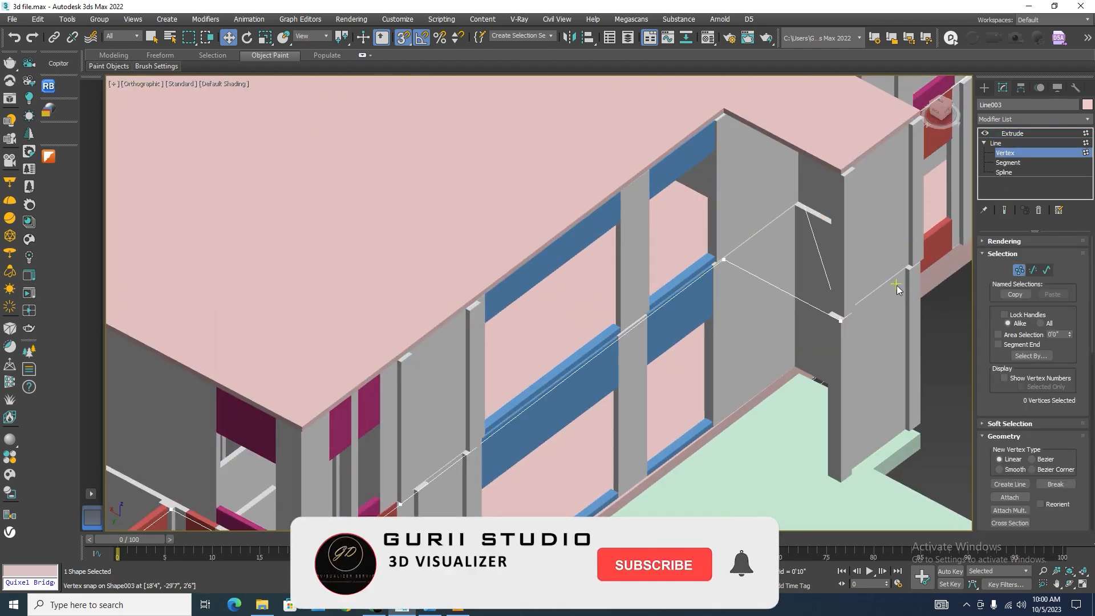
key(F3)
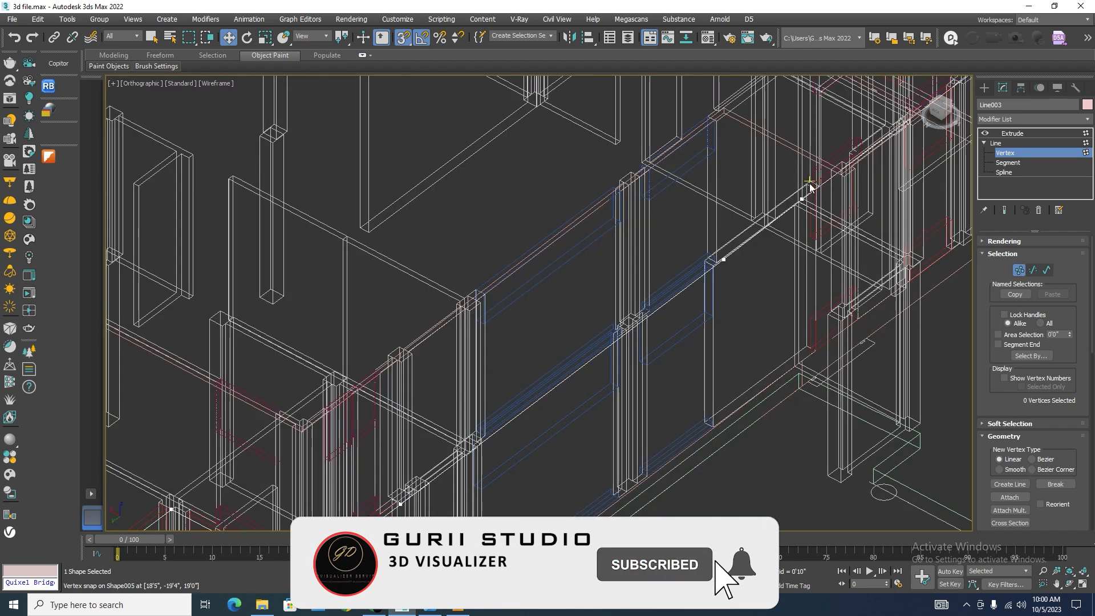
click(803, 197)
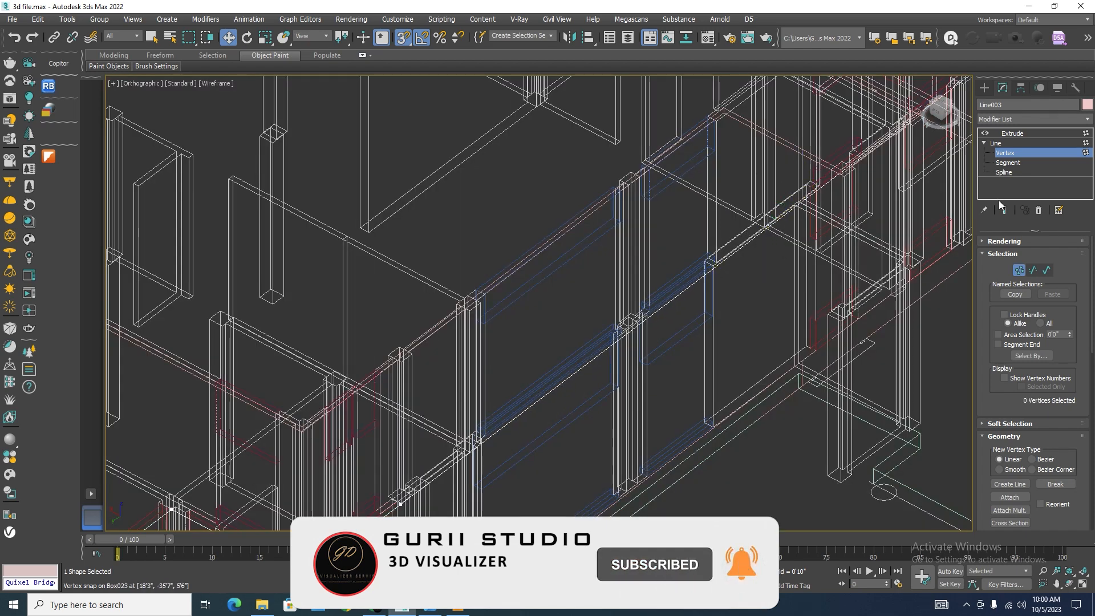
click(1013, 133)
Examine the shaded house from several sides to check the roof and floor slabs
key(z)
key(F3)
scroll(739, 276, down, 10)
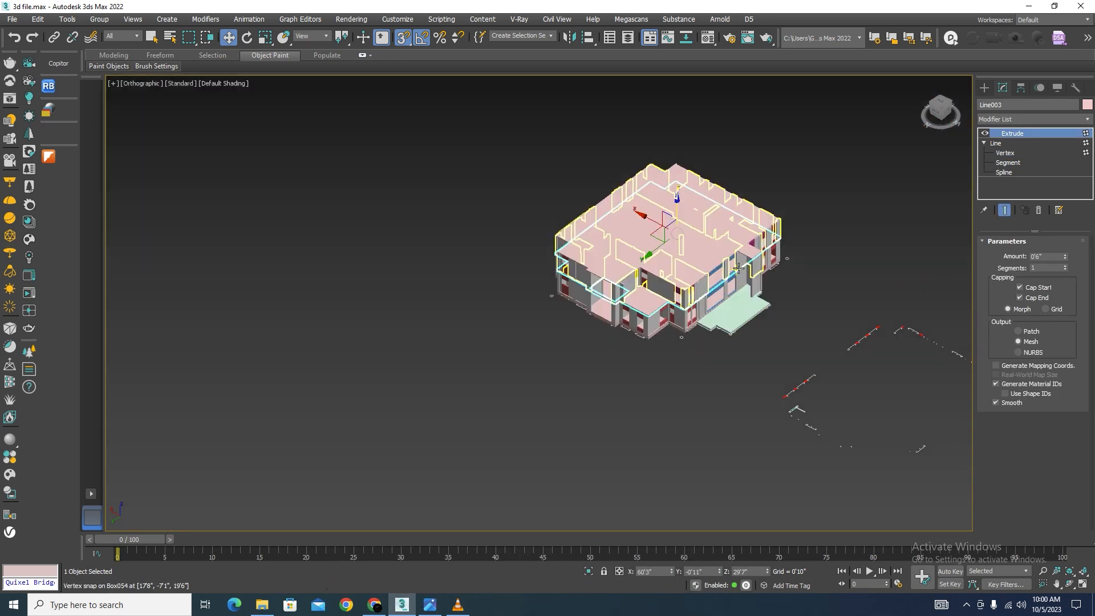
mouse_move(627, 296)
alt+middle_down()
mouse_move(472, 316)
mouse_move(525, 313)
alt+middle_up()
scroll(713, 264, up, 5)
scroll(714, 265, up, 2)
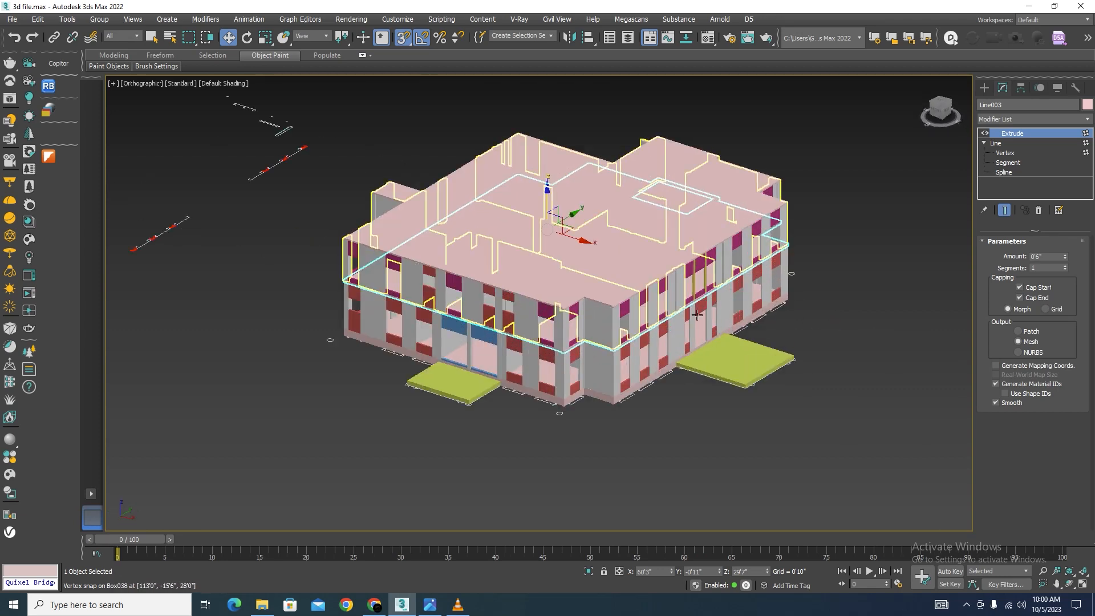
scroll(705, 385, down, 3)
alt+middle_drag(705, 384, 524, 381)
scroll(525, 381, down, 3)
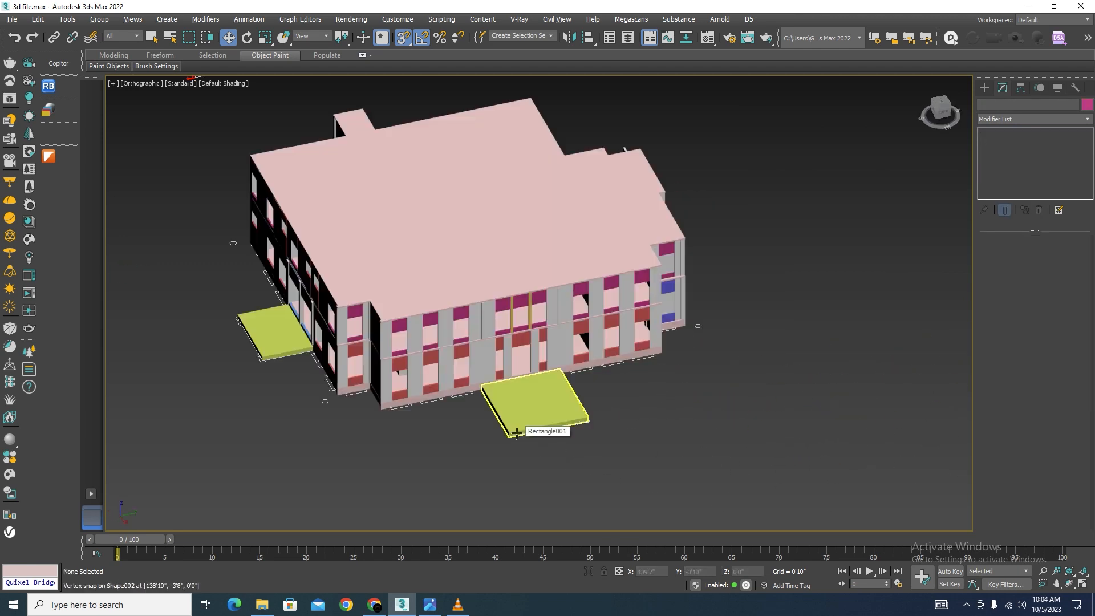